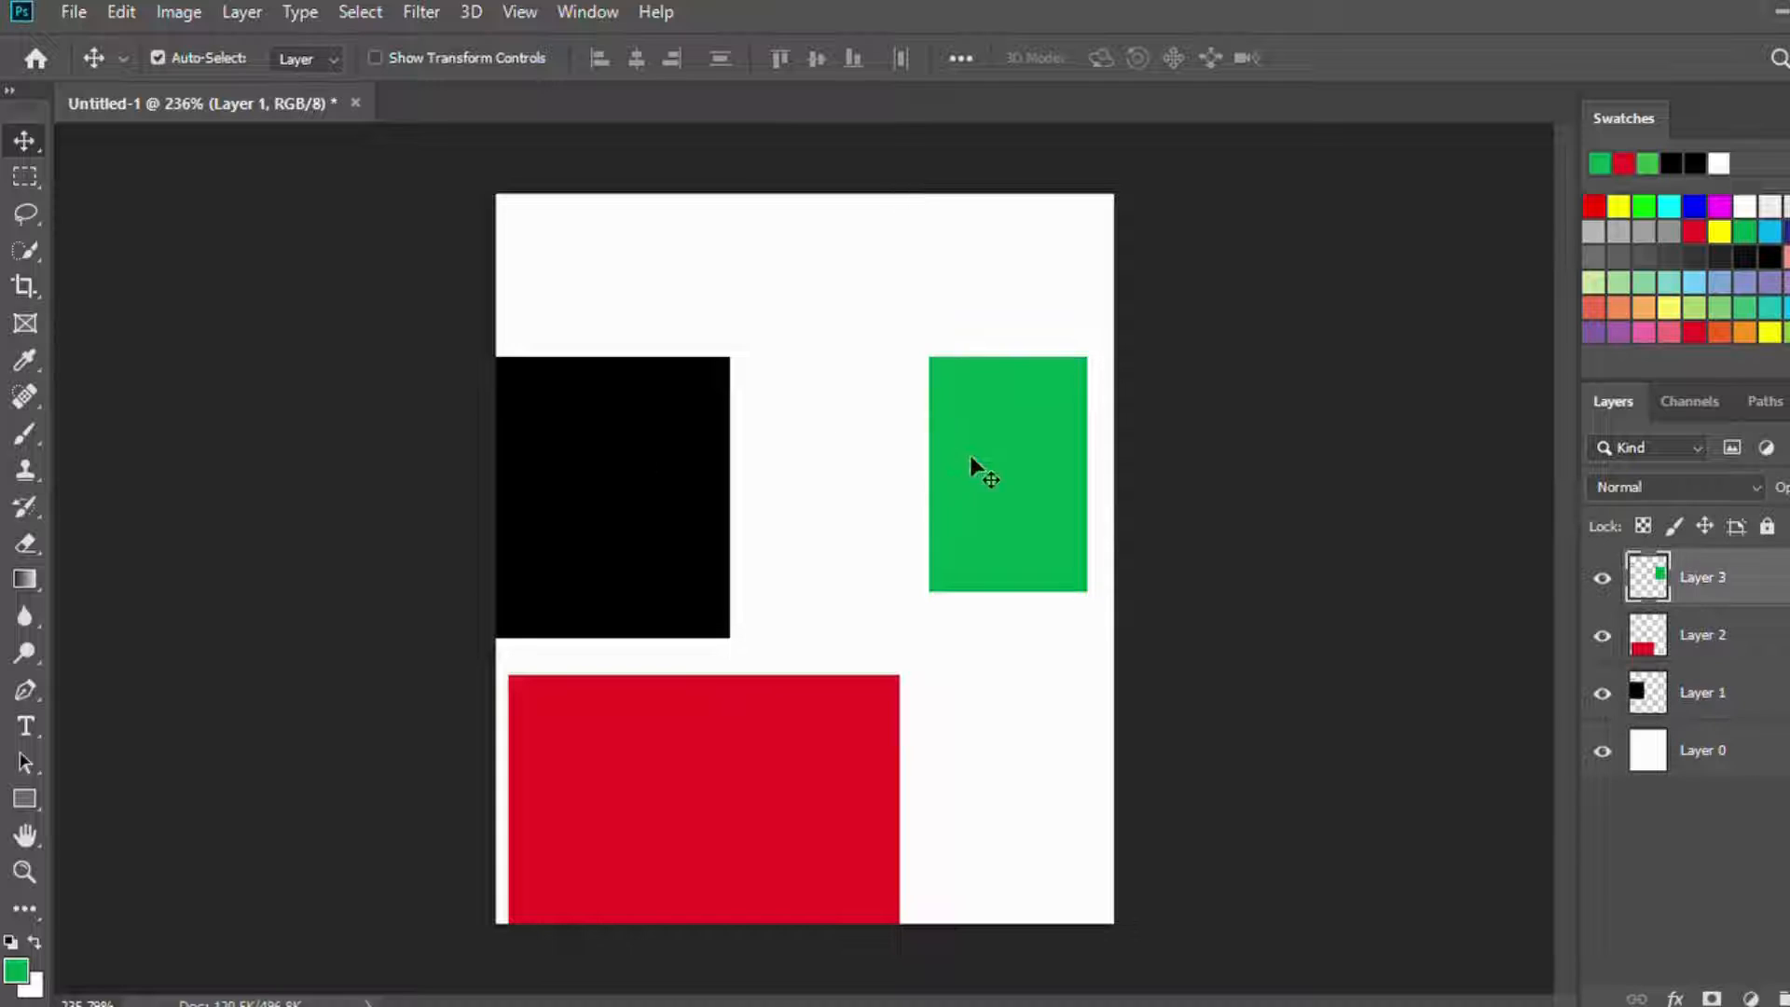
Step: Move the green rectangle to the canvas's upper-left corner and the black square to the upper-right area
drag(971, 467, 536, 303)
click(1011, 433)
drag(706, 555, 913, 445)
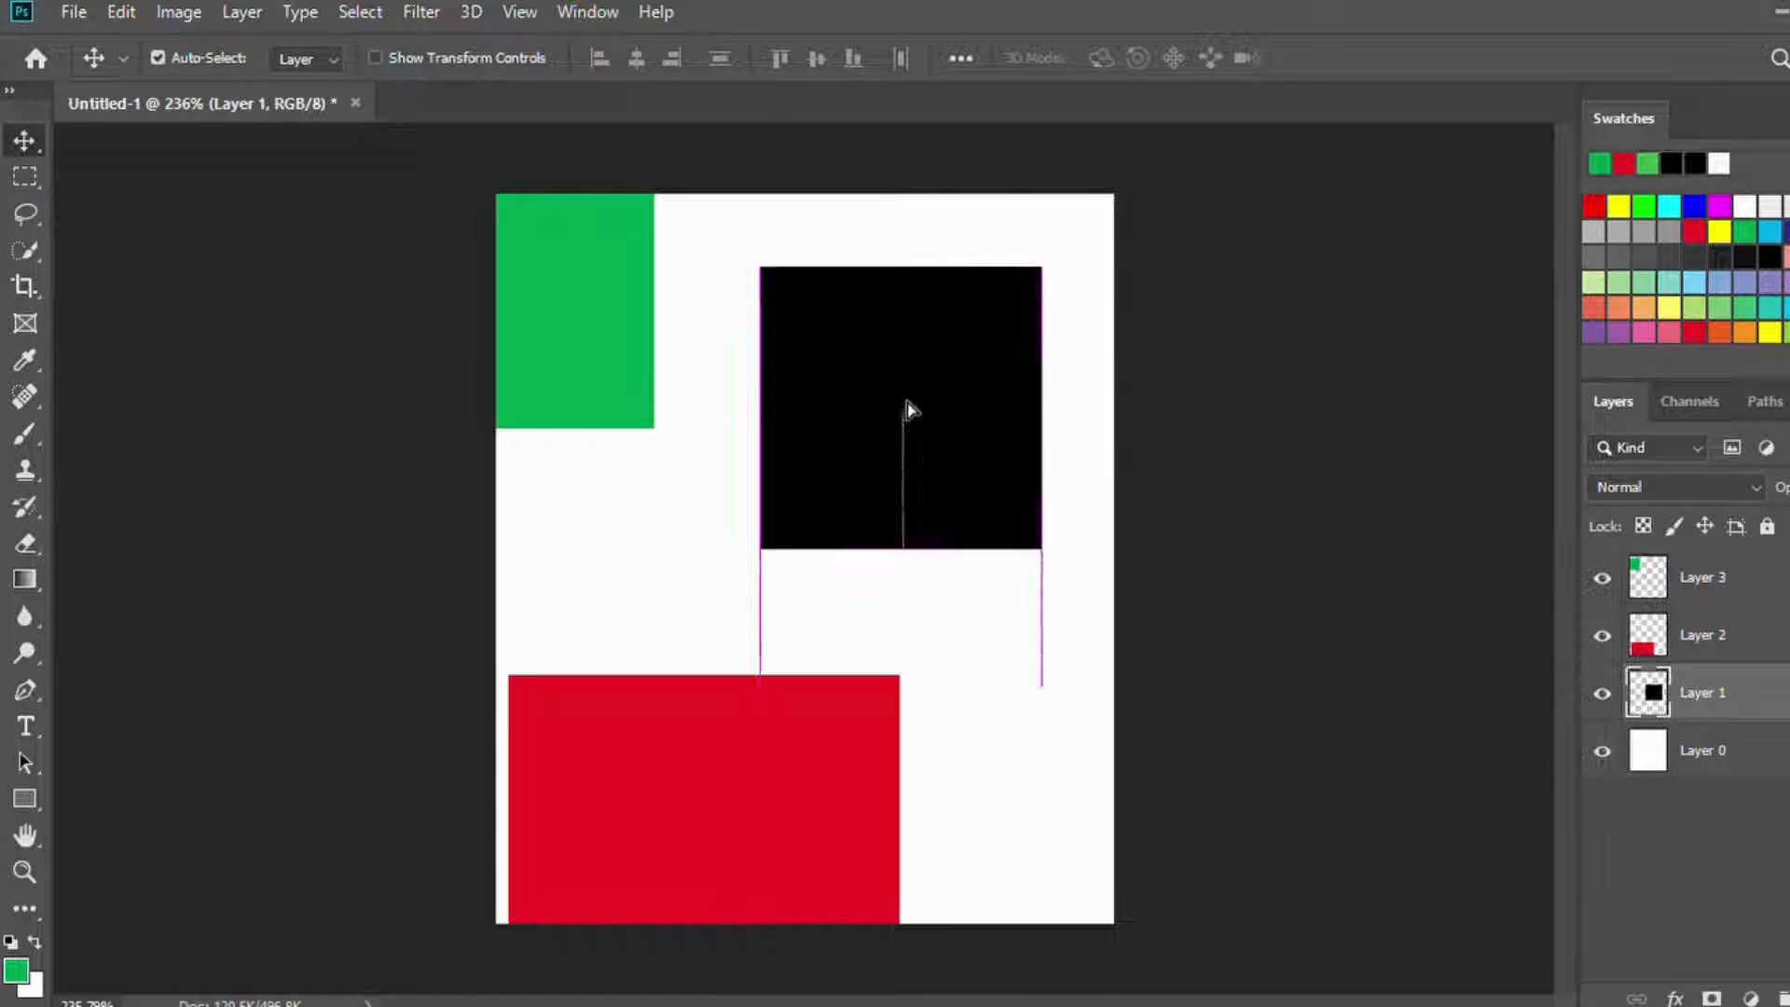
drag(907, 404, 907, 389)
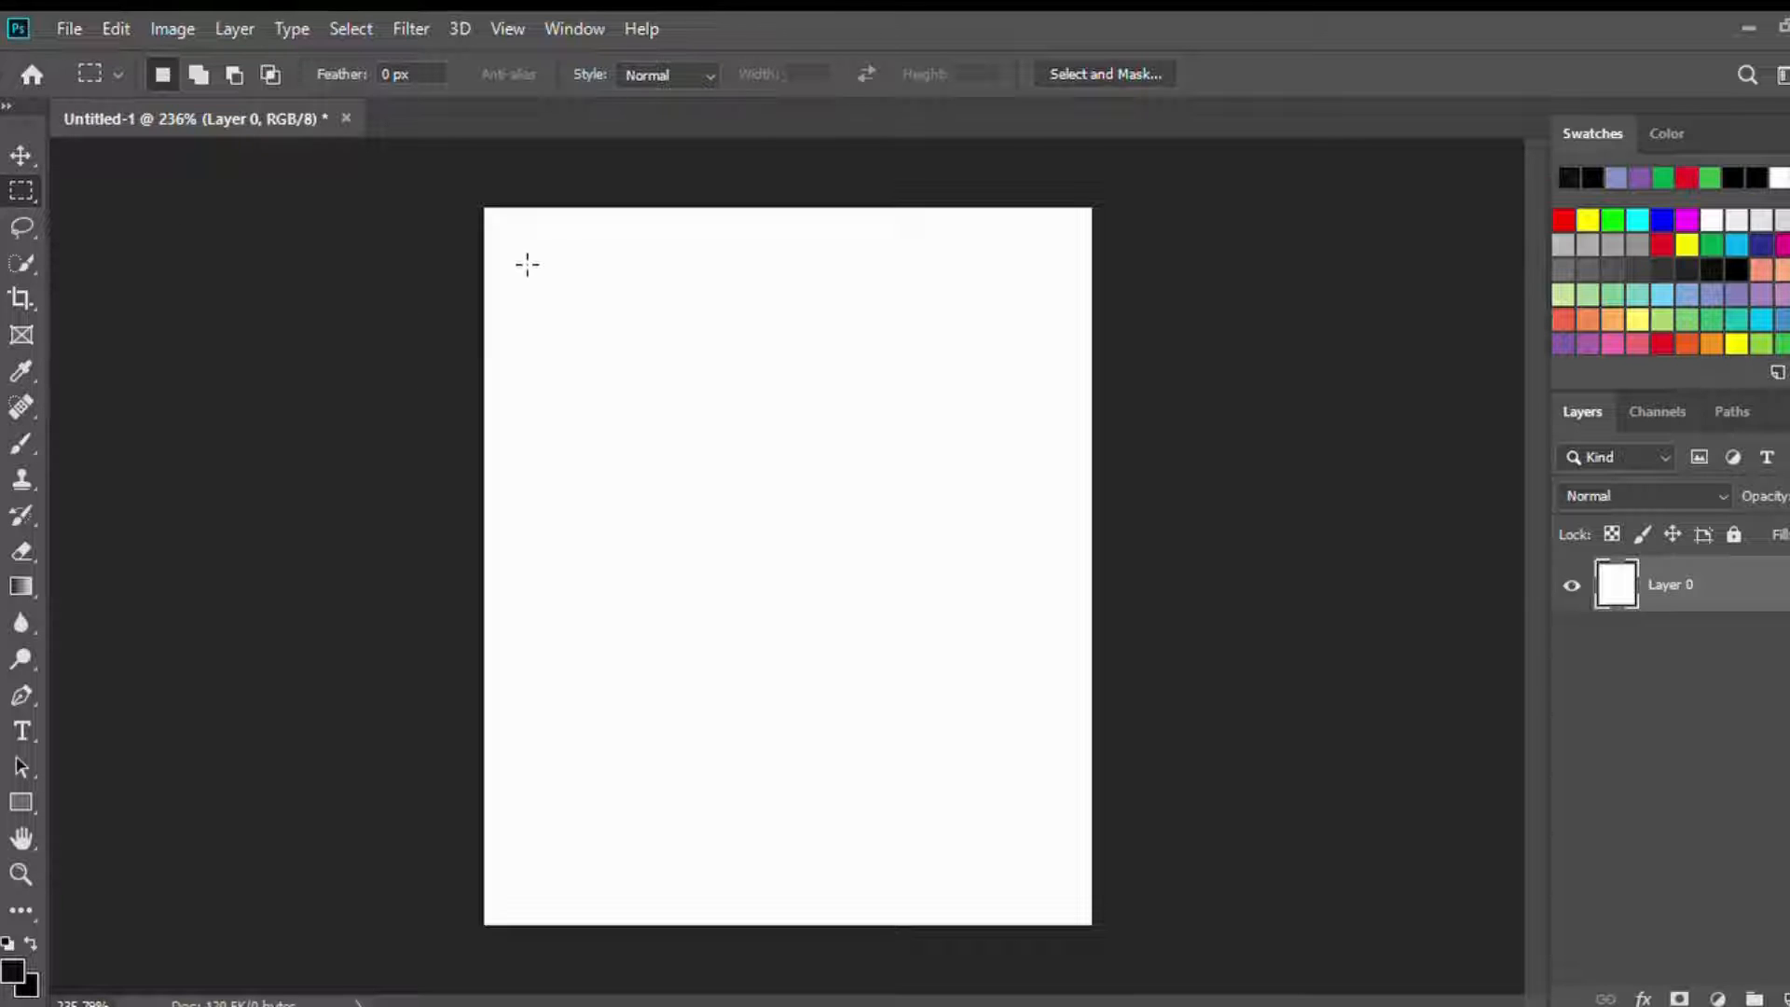
Step: Select a rectangle in the upper-left part of the white canvas, fill it with the near-black foreground color and deselect
drag(523, 261, 736, 505)
key(alt+BackSpace)
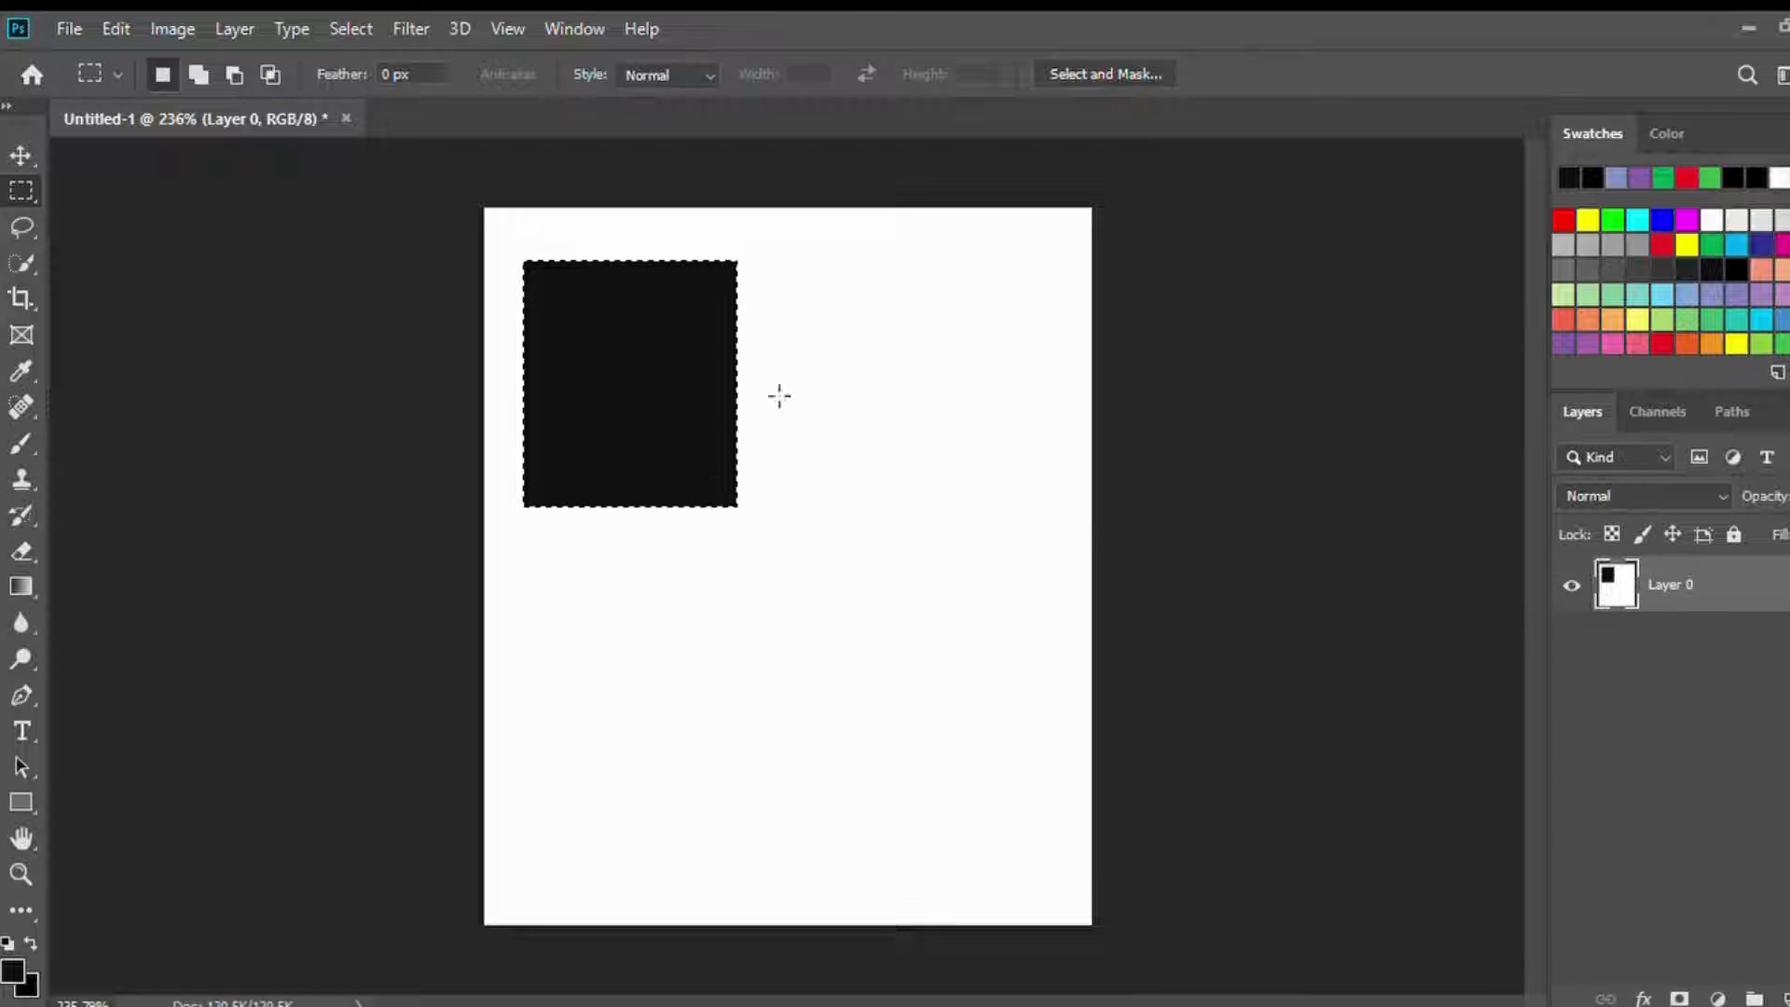
key(ctrl+d)
Step: Set the foreground color to red and the background to black, and fill a rectangular selection below the dark rectangle with red
click(11, 973)
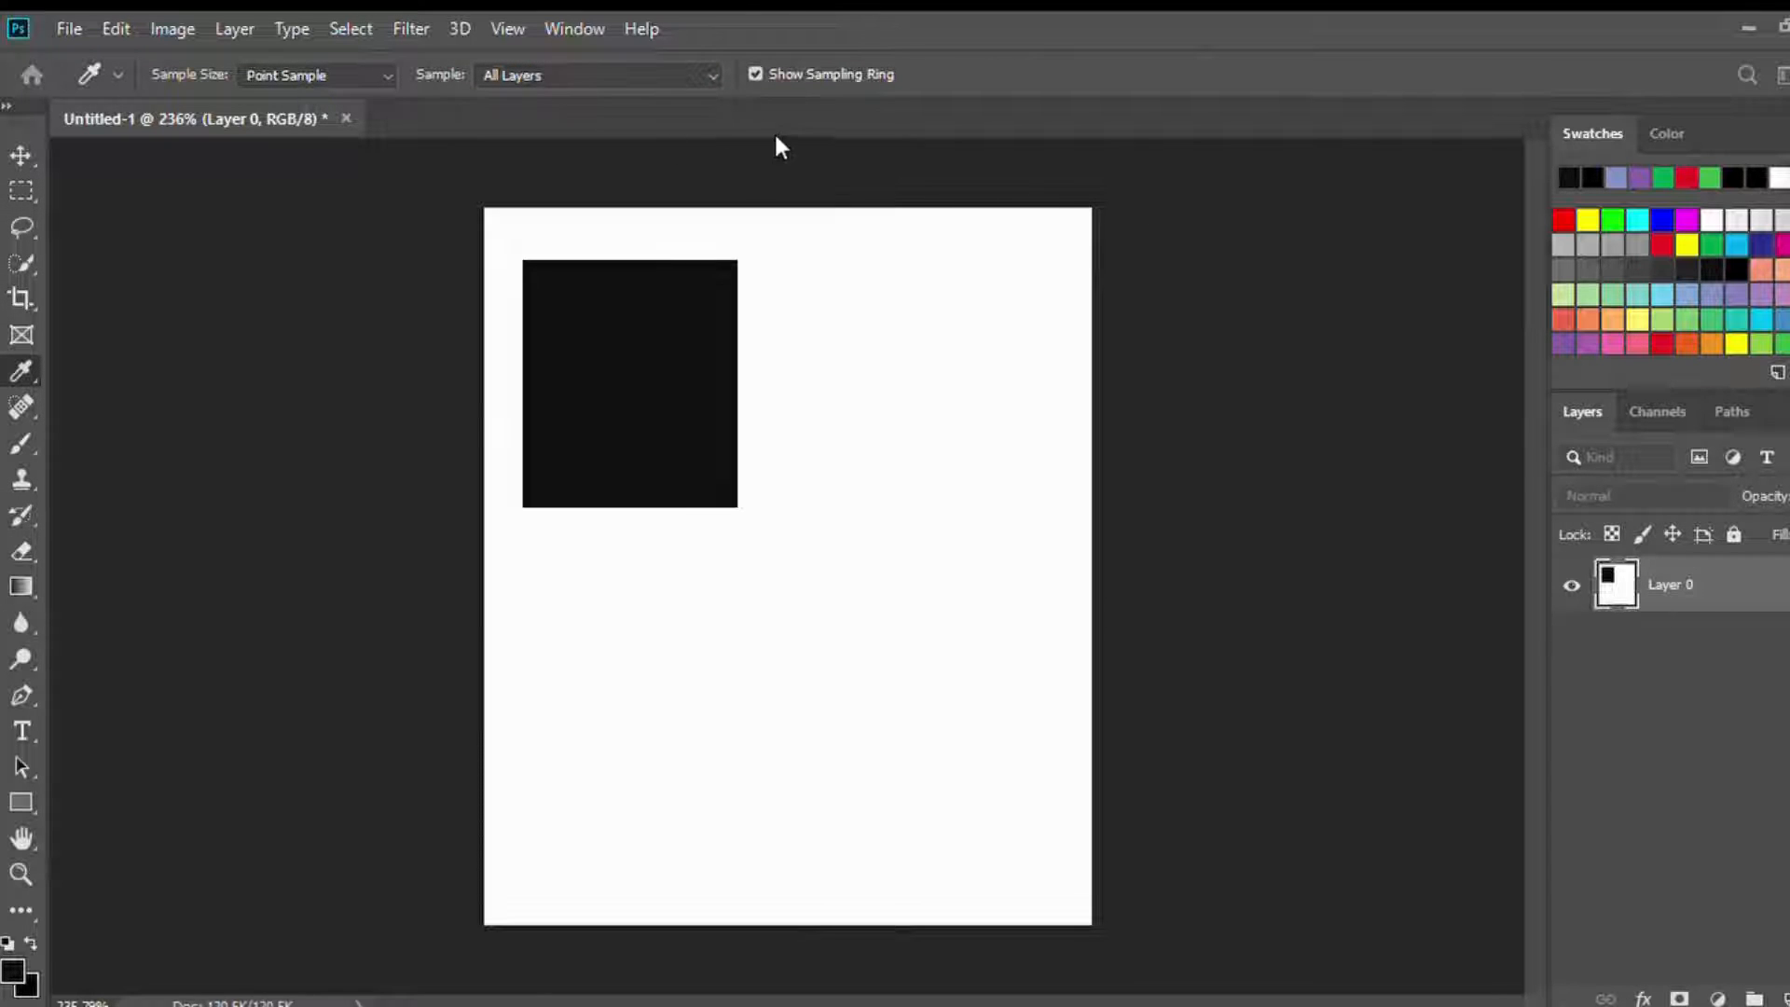
click(1137, 183)
click(21, 983)
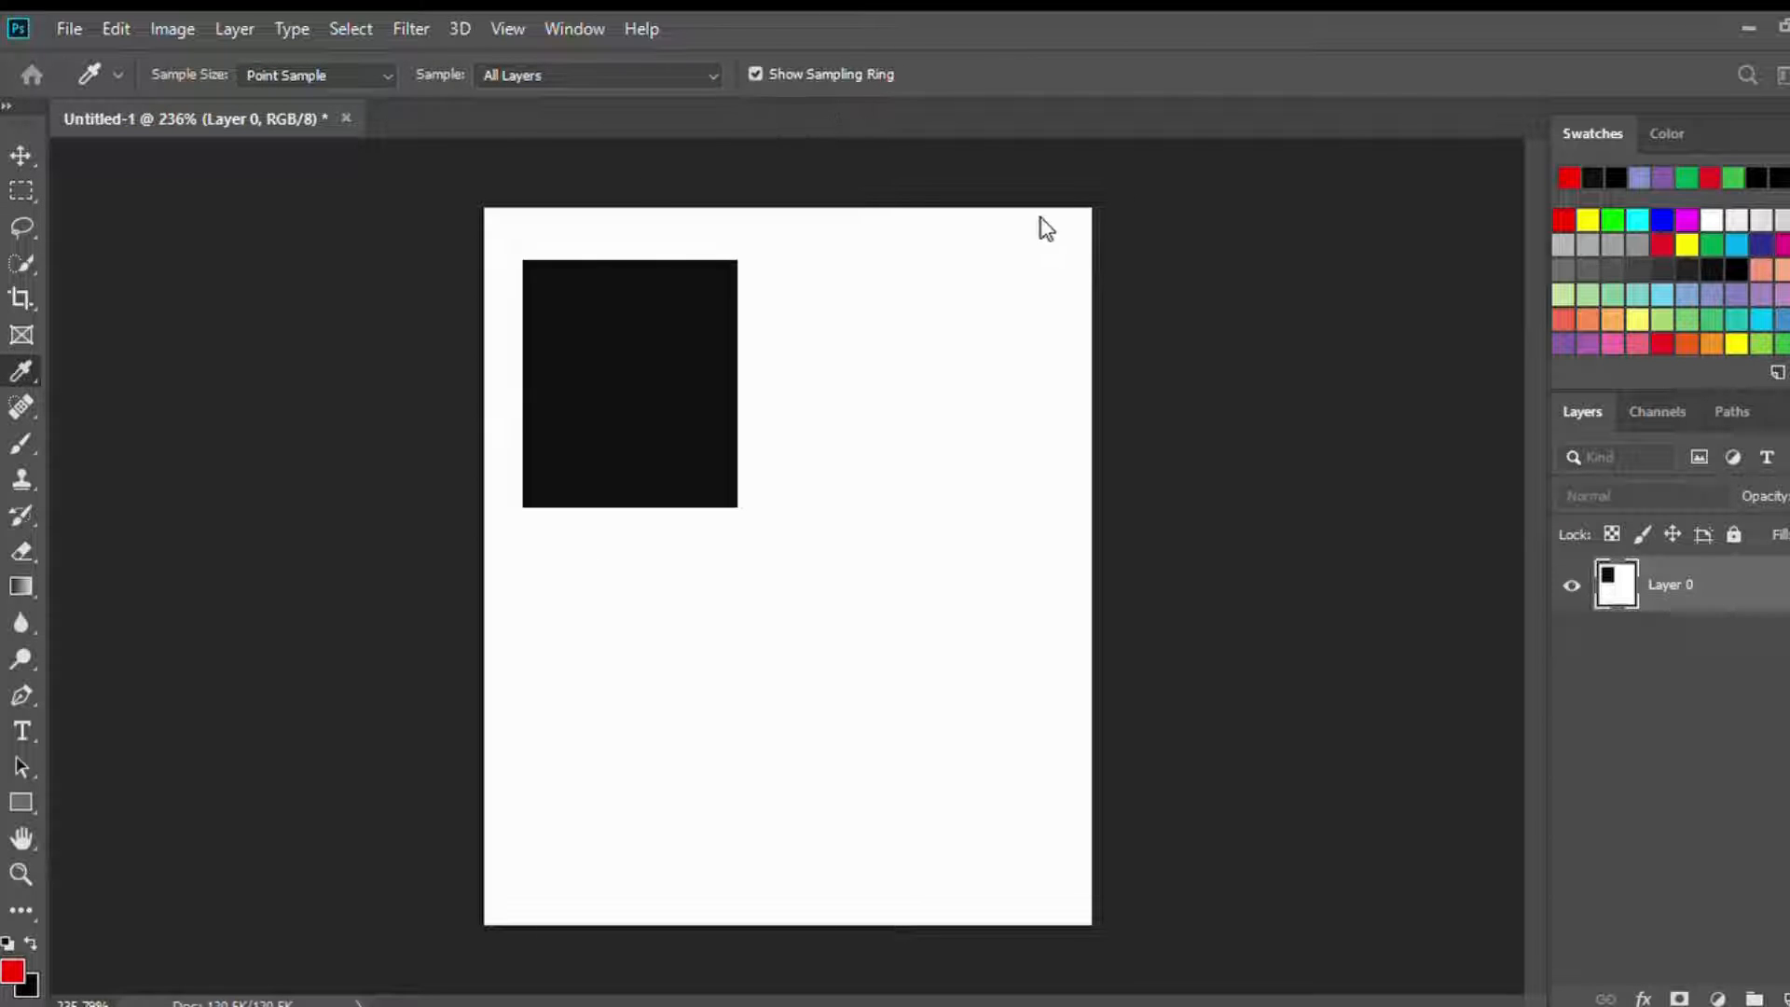
click(1156, 180)
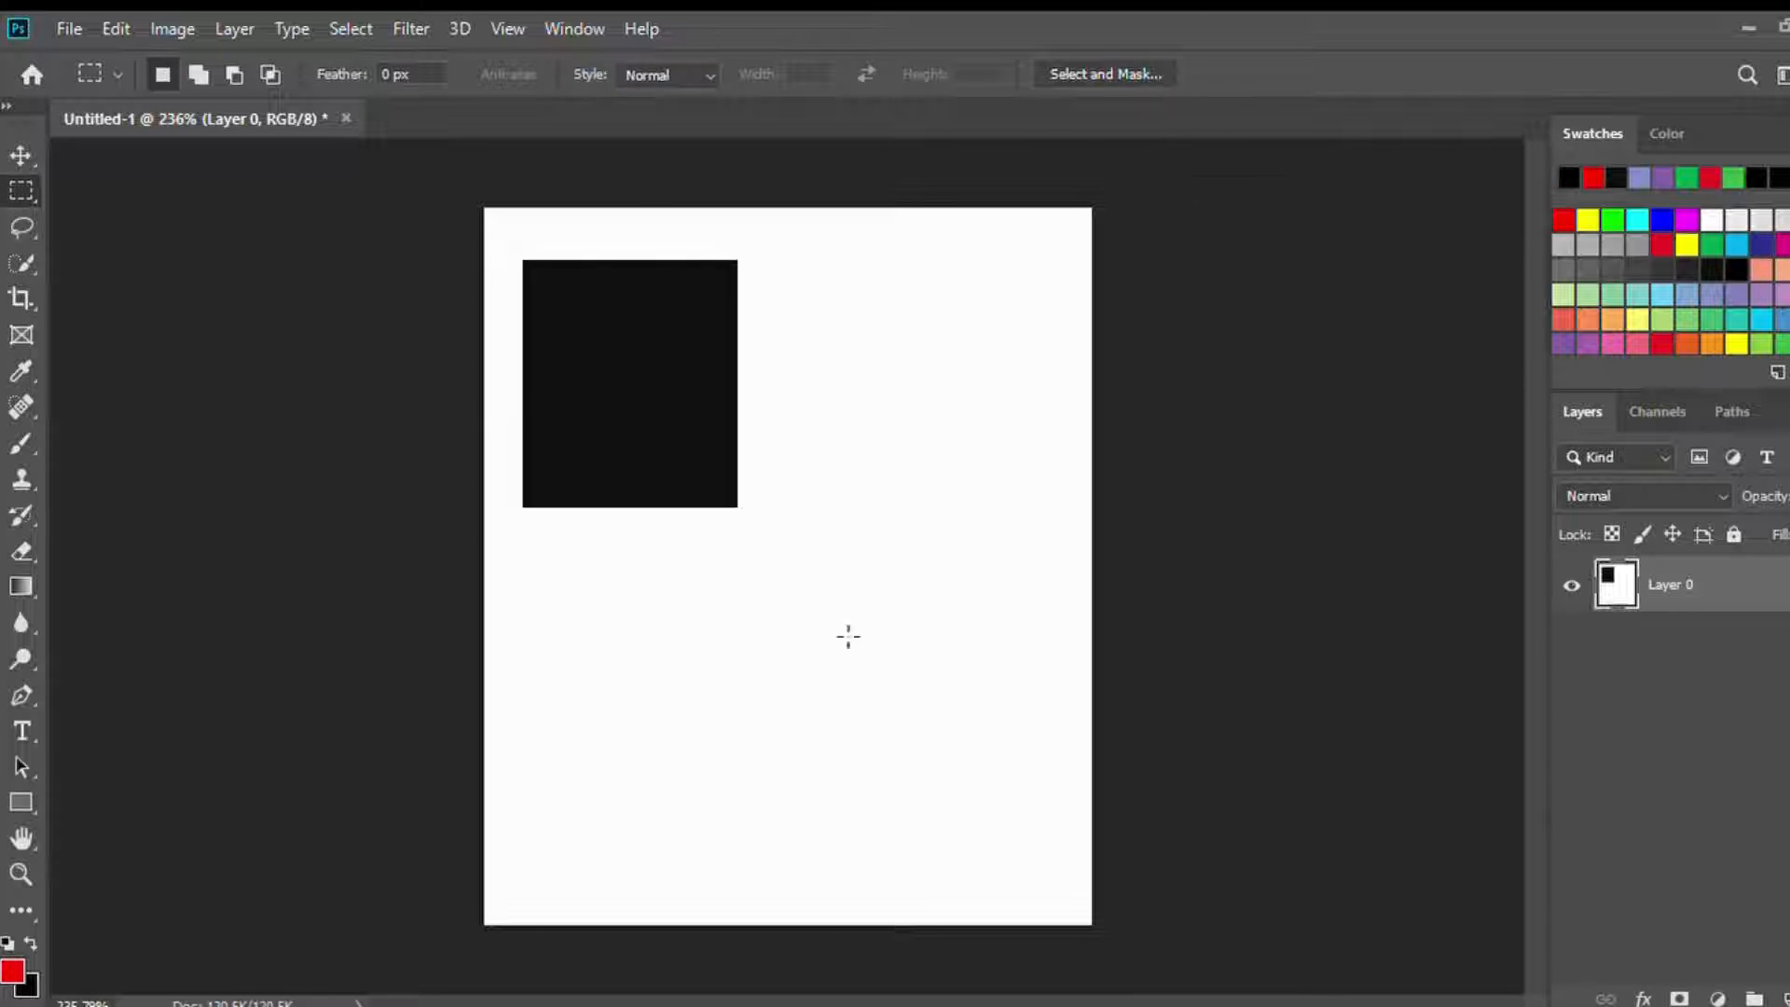
drag(812, 805, 844, 839)
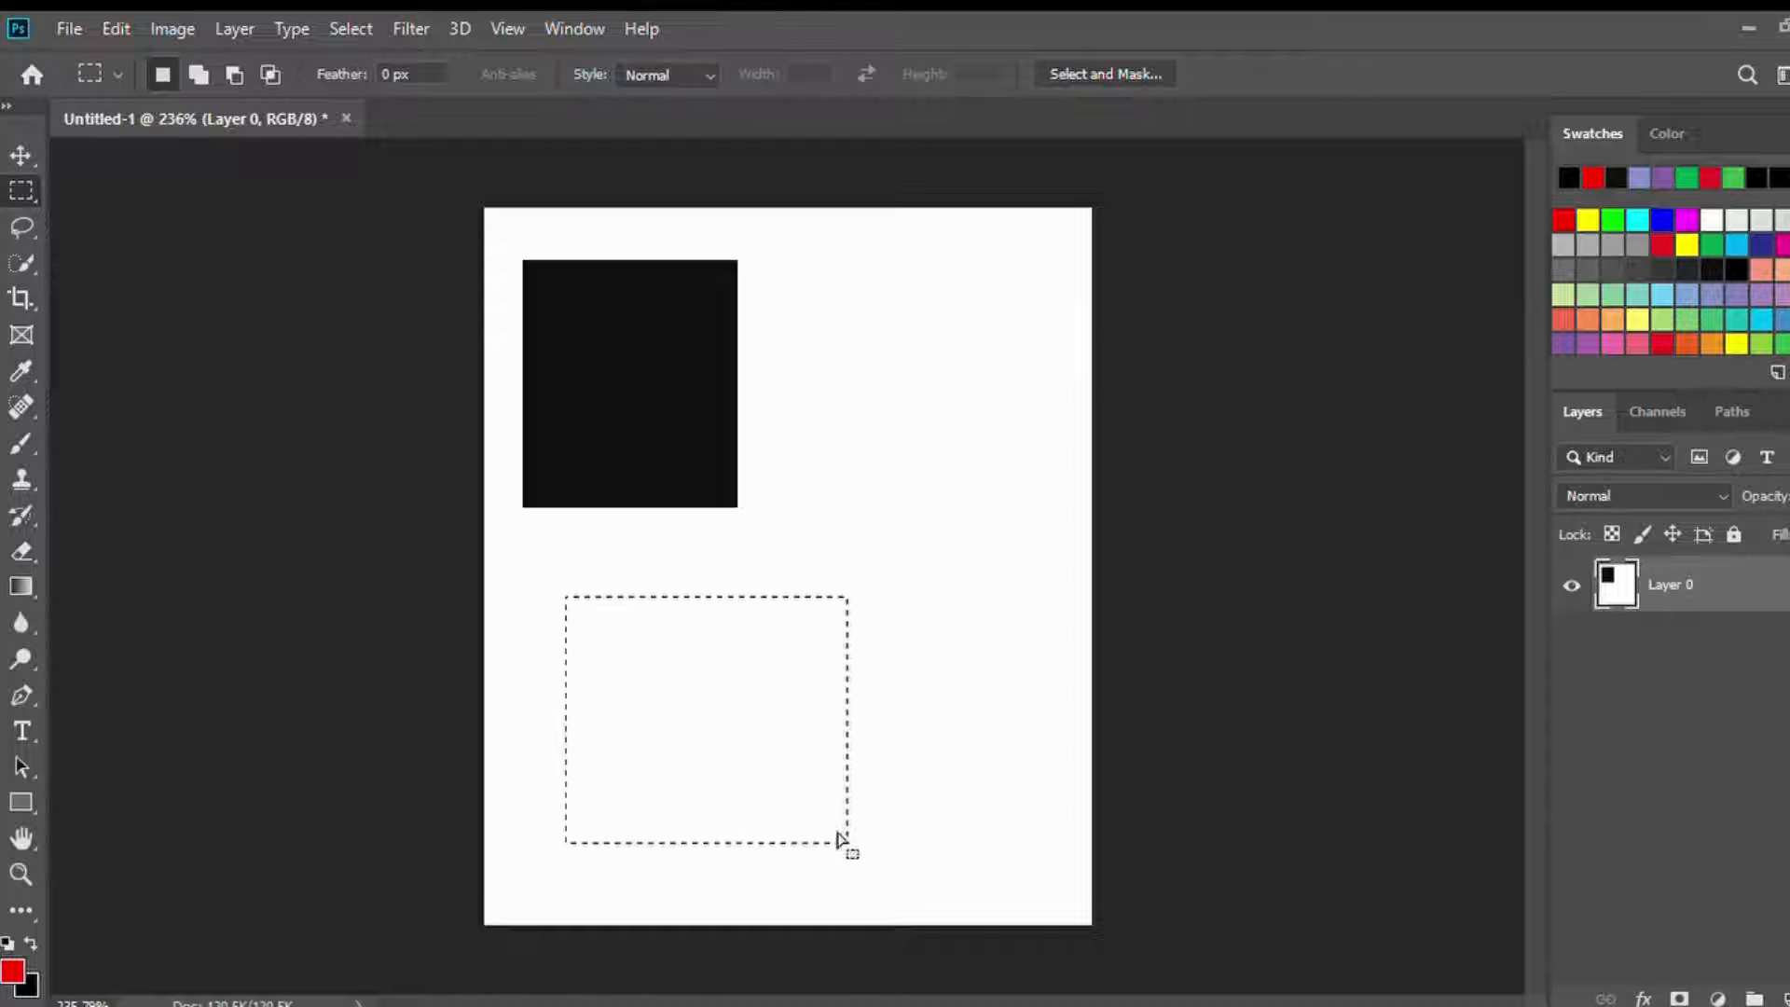
key(alt+BackSpace)
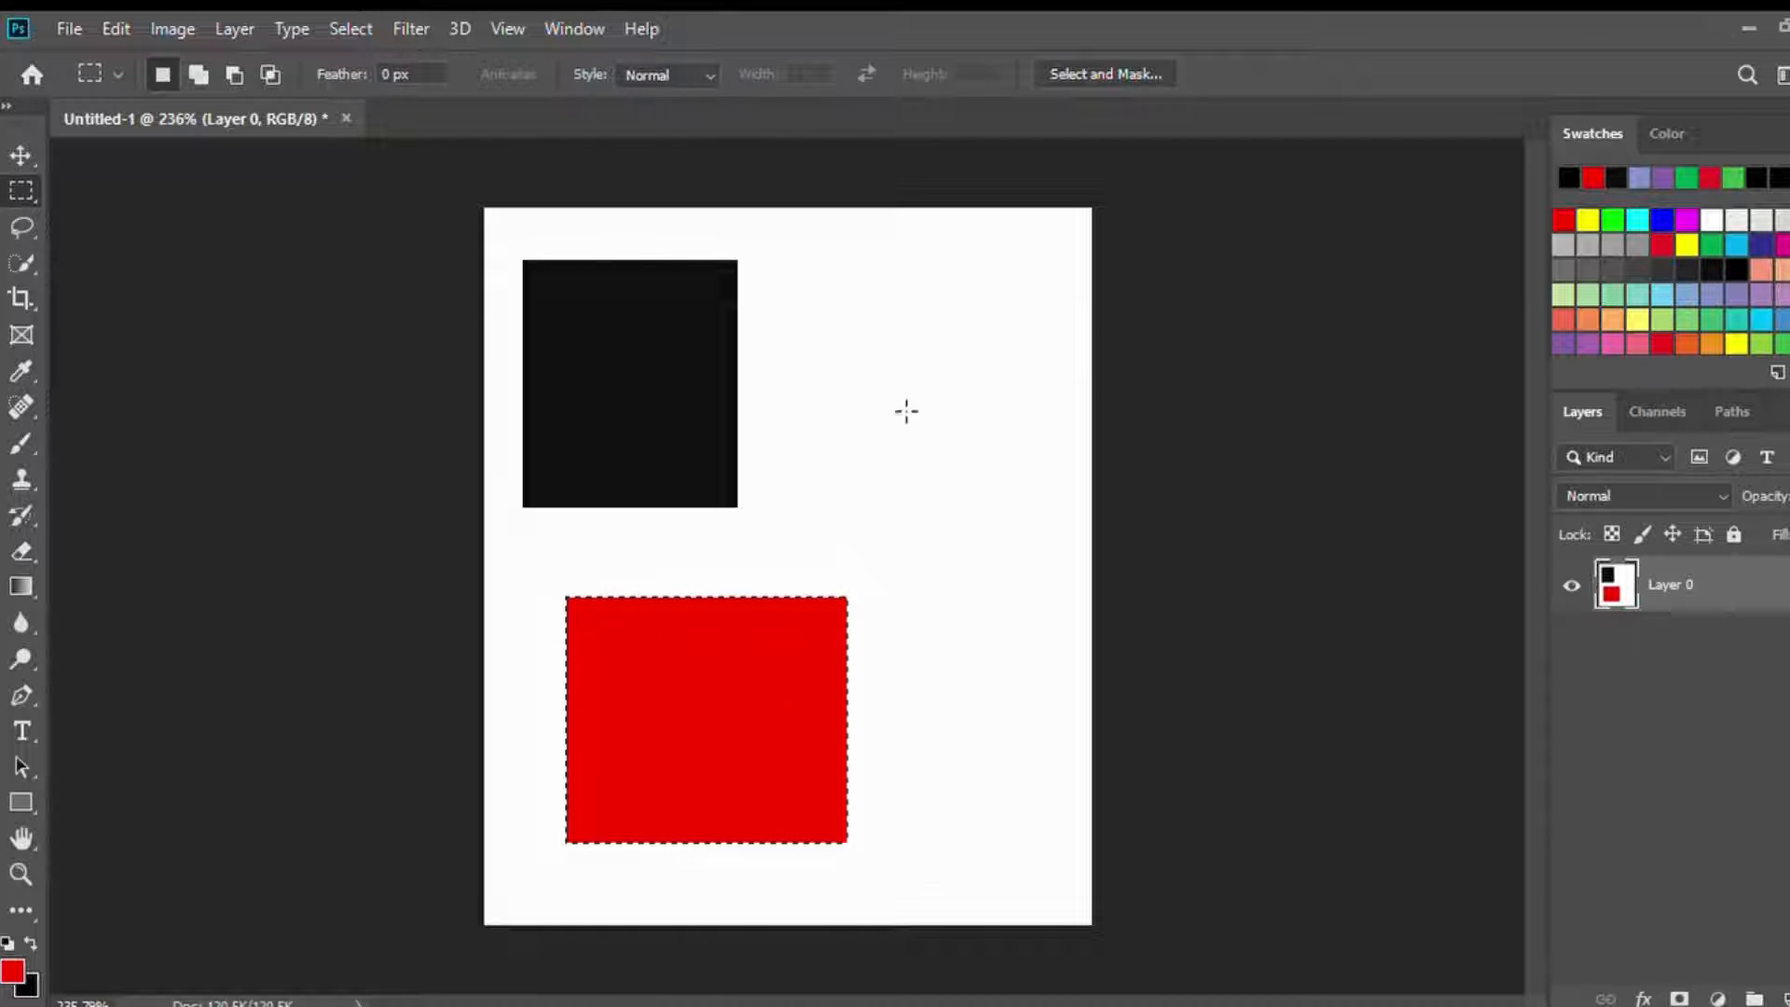
Step: Fill a smaller rectangular selection beside the dark rectangle with the black background color and deselect
drag(795, 380, 1009, 523)
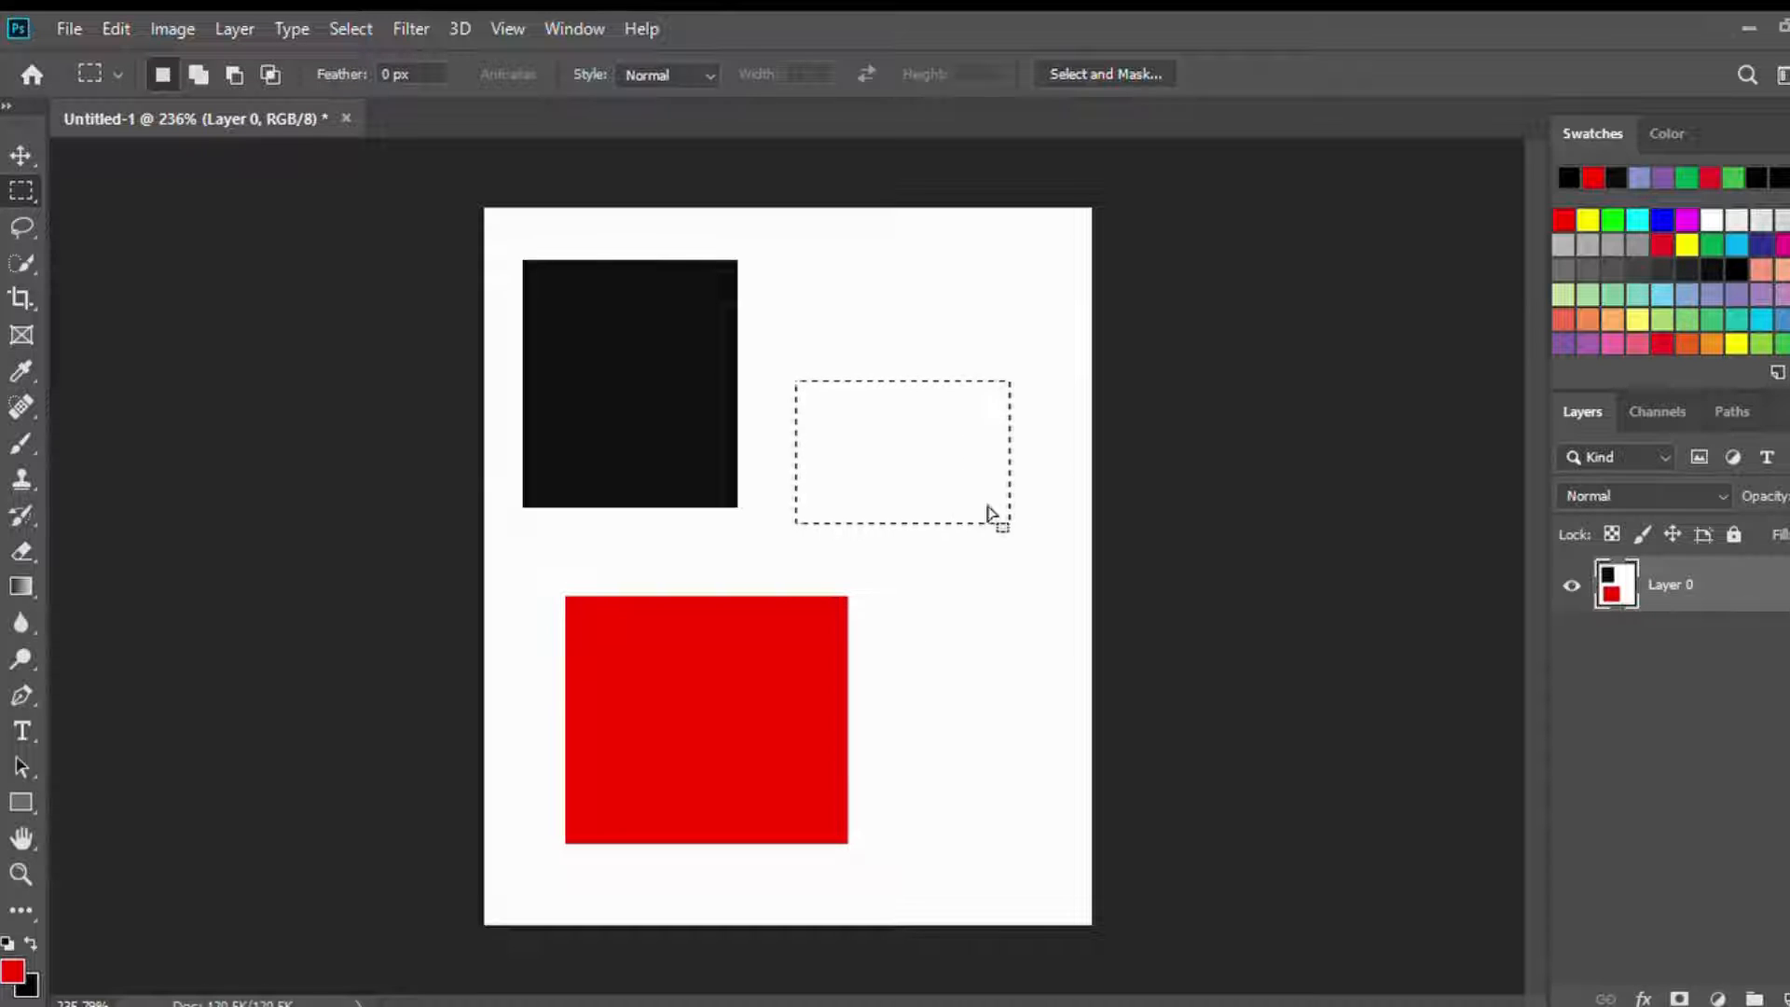
key(ctrl+BackSpace)
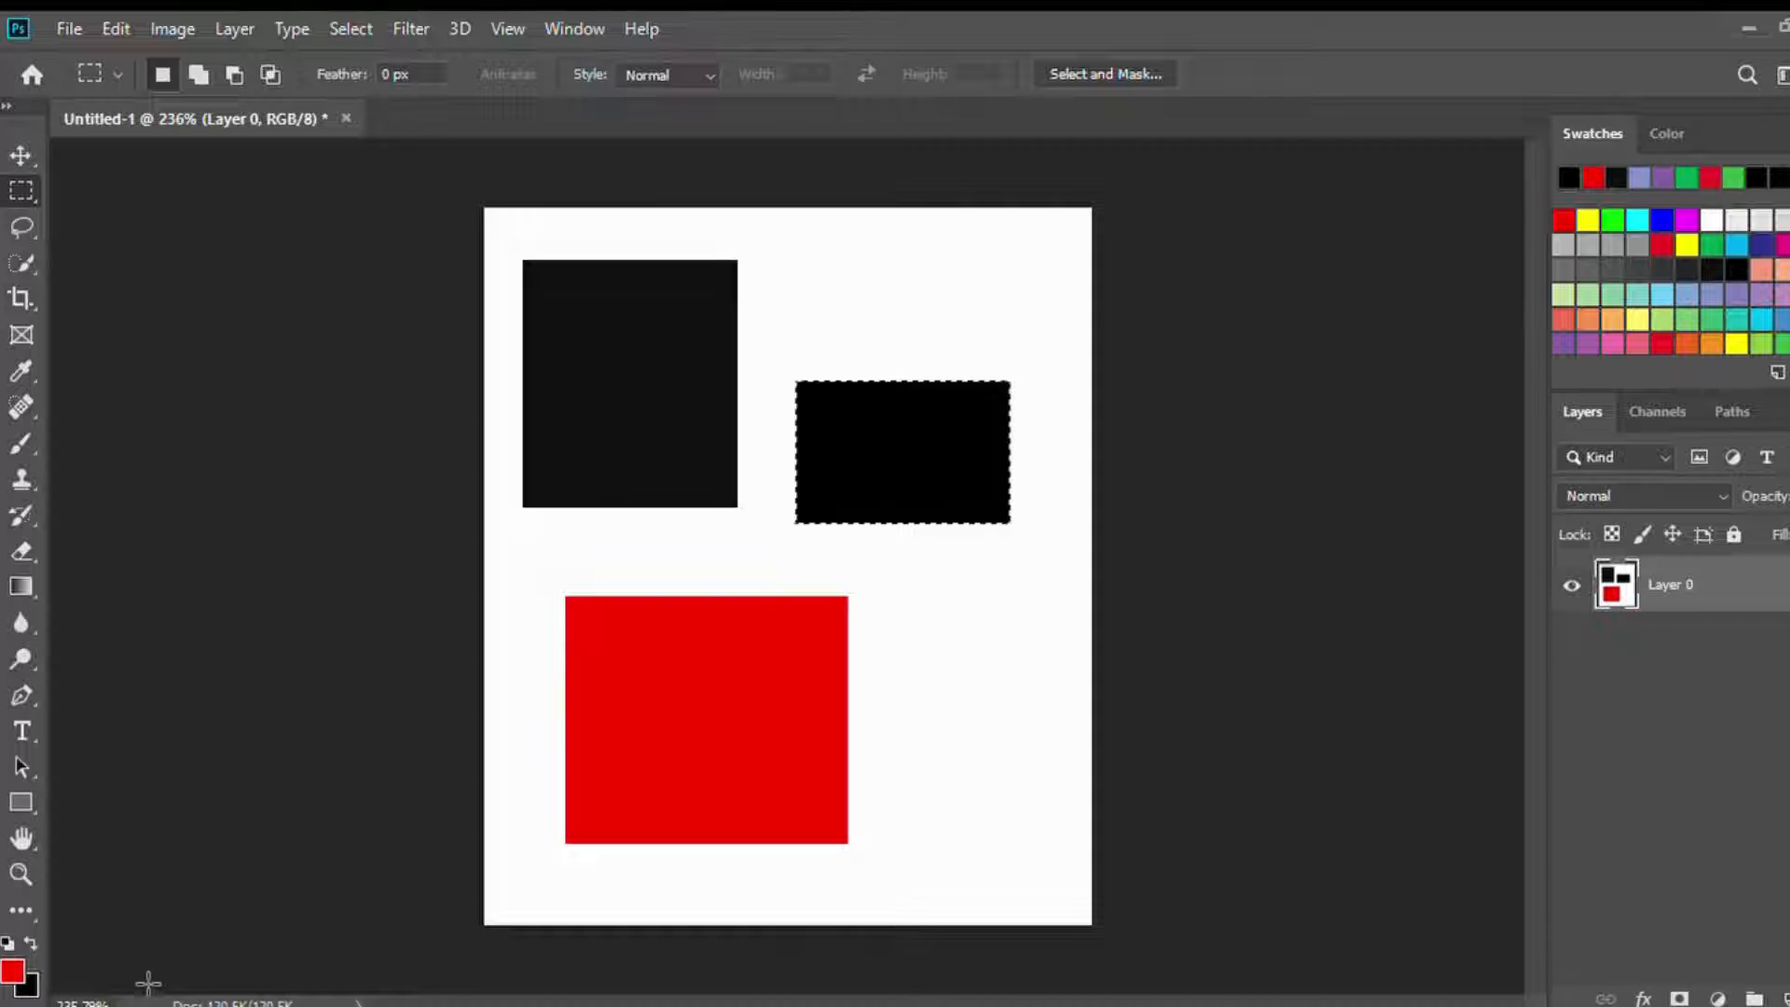
key(ctrl+d)
Step: Make an elliptical selection above the small black rectangle and fill it with a blue foreground color
key(shift+m)
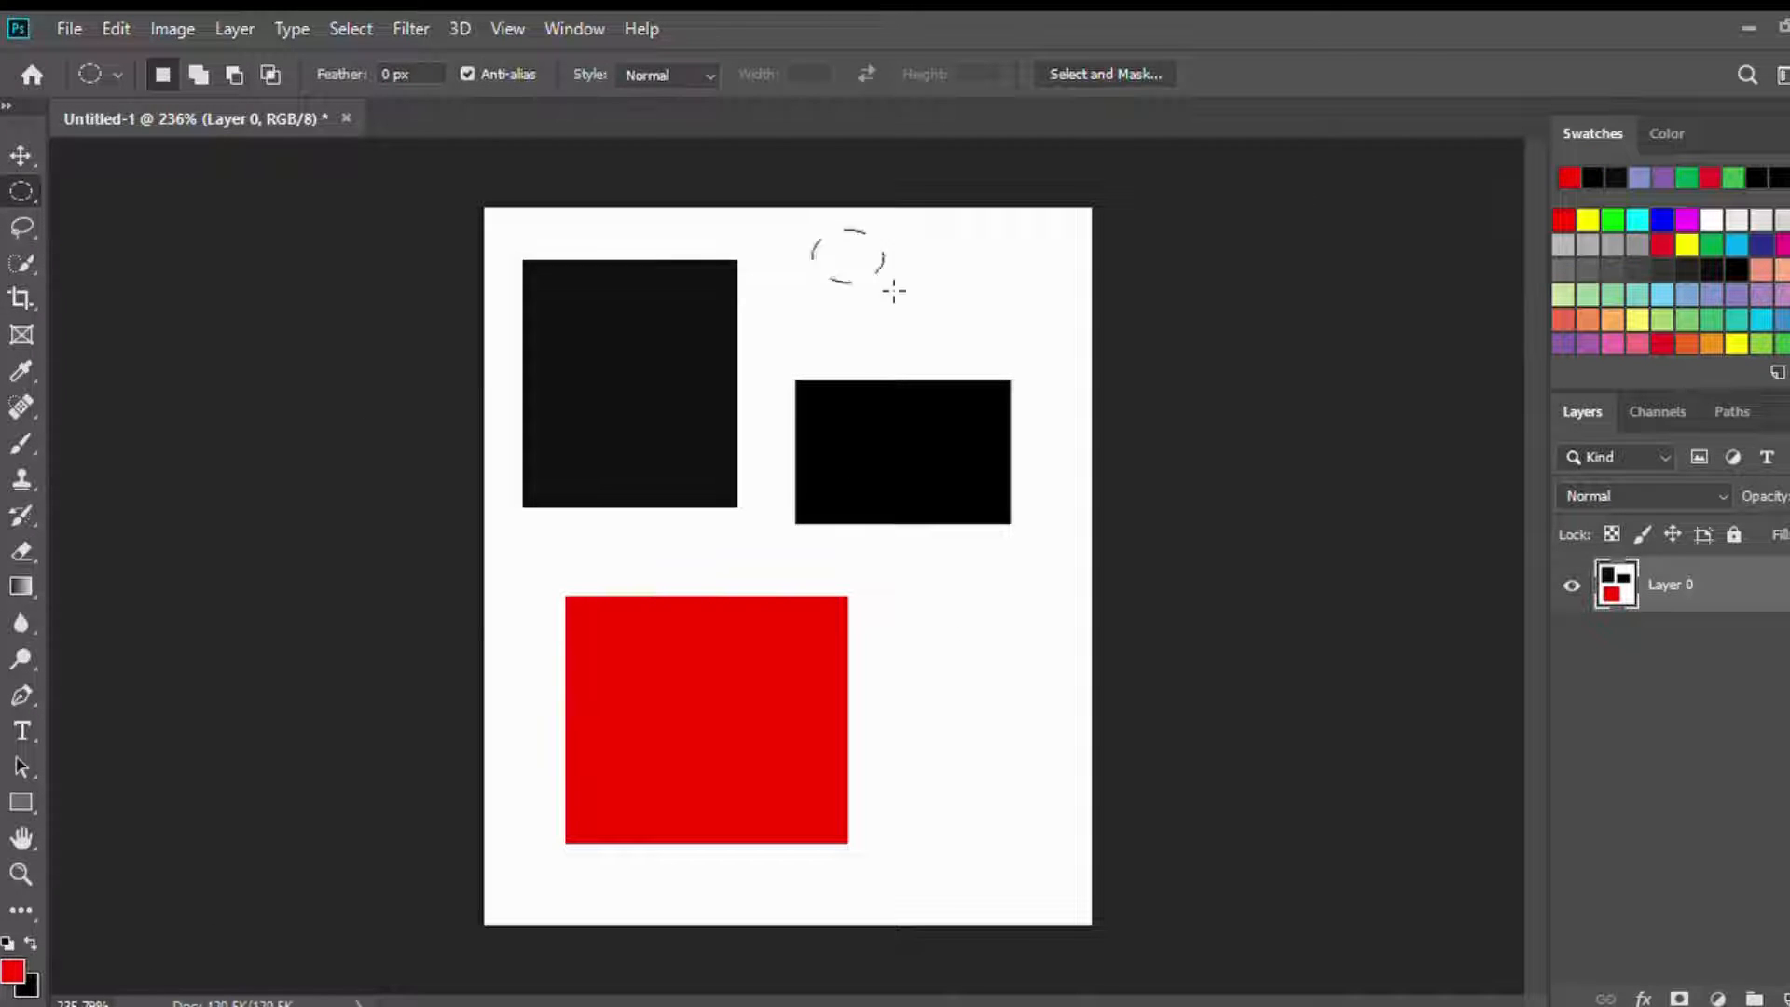
drag(893, 291, 960, 340)
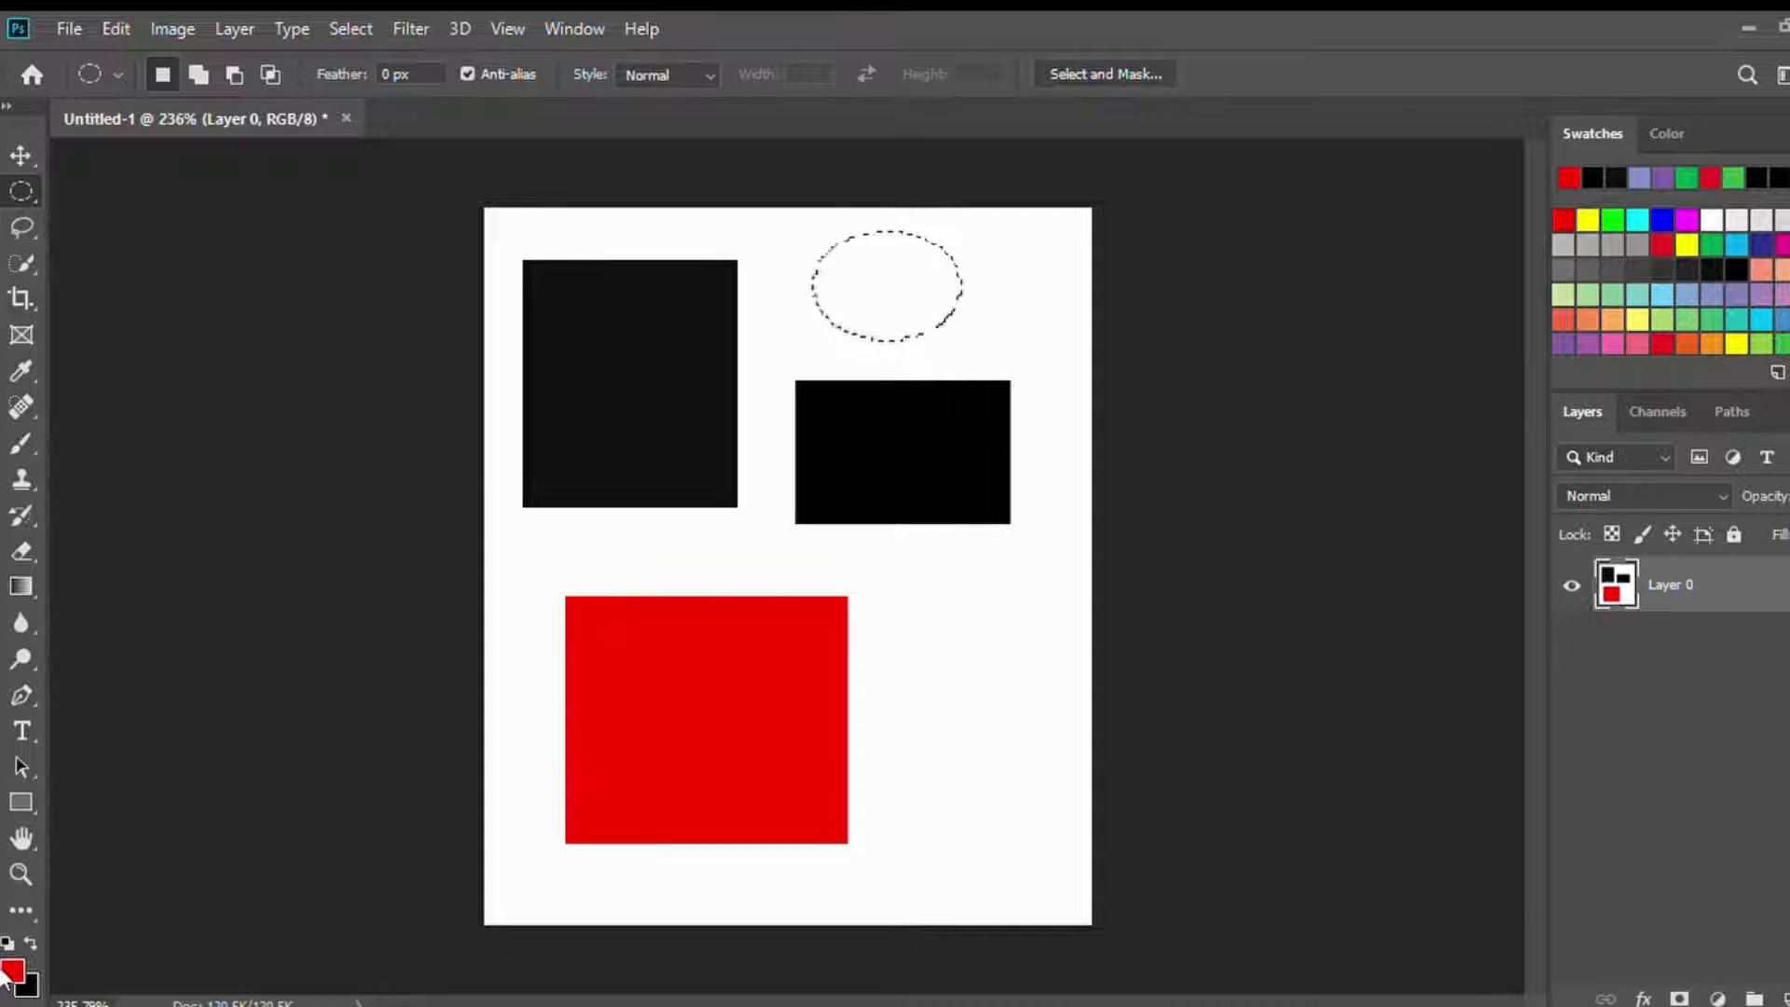
key(i)
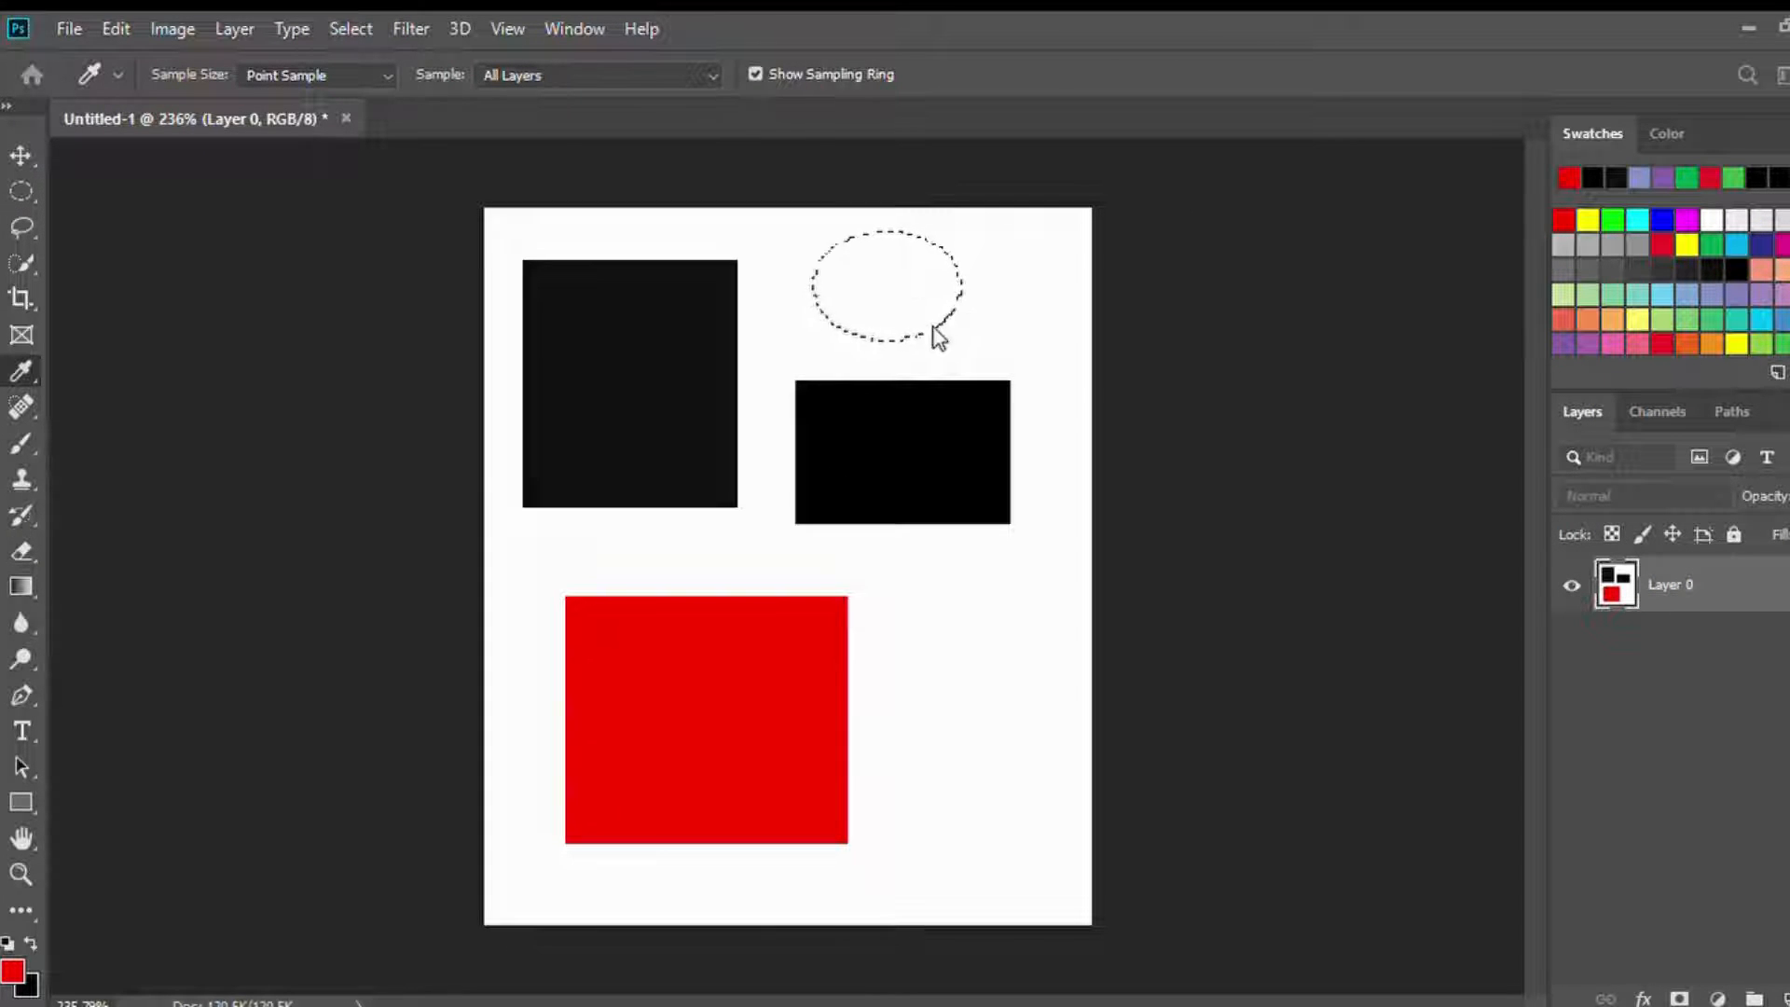
key(m)
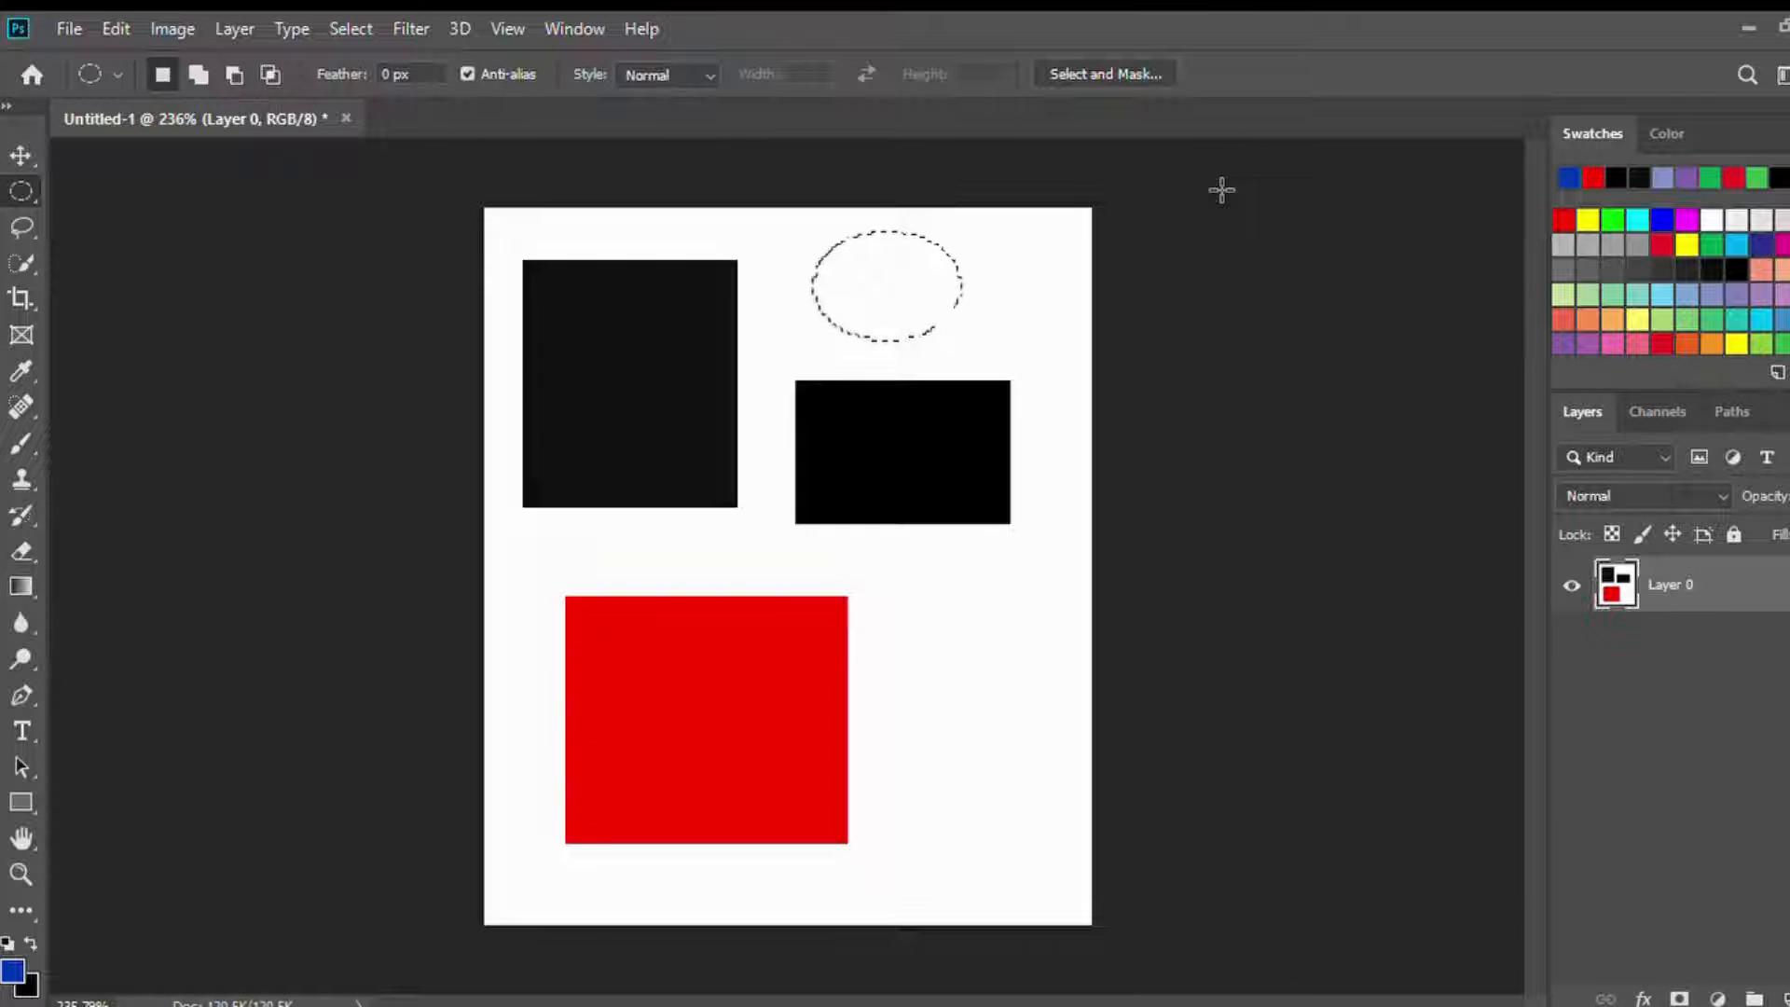
key(alt+BackSpace)
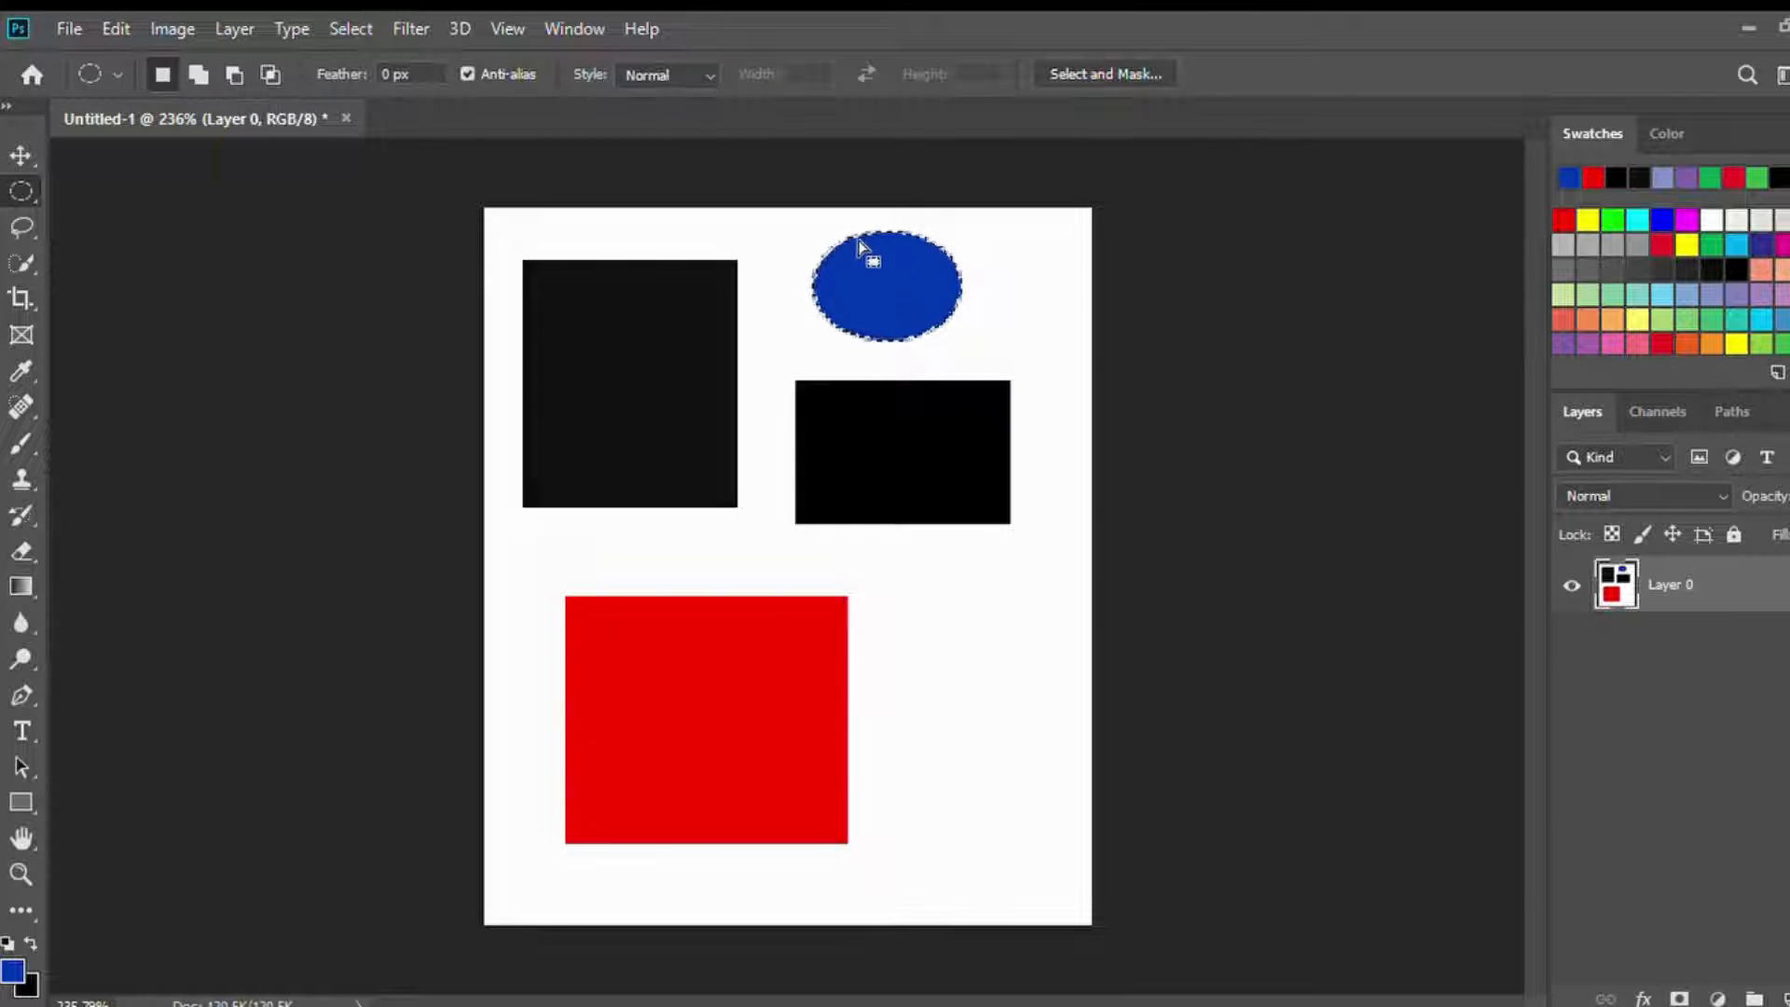
Step: Set the background color to green, fill a tall elliptical selection beside the red rectangle with it, and deselect
key(i)
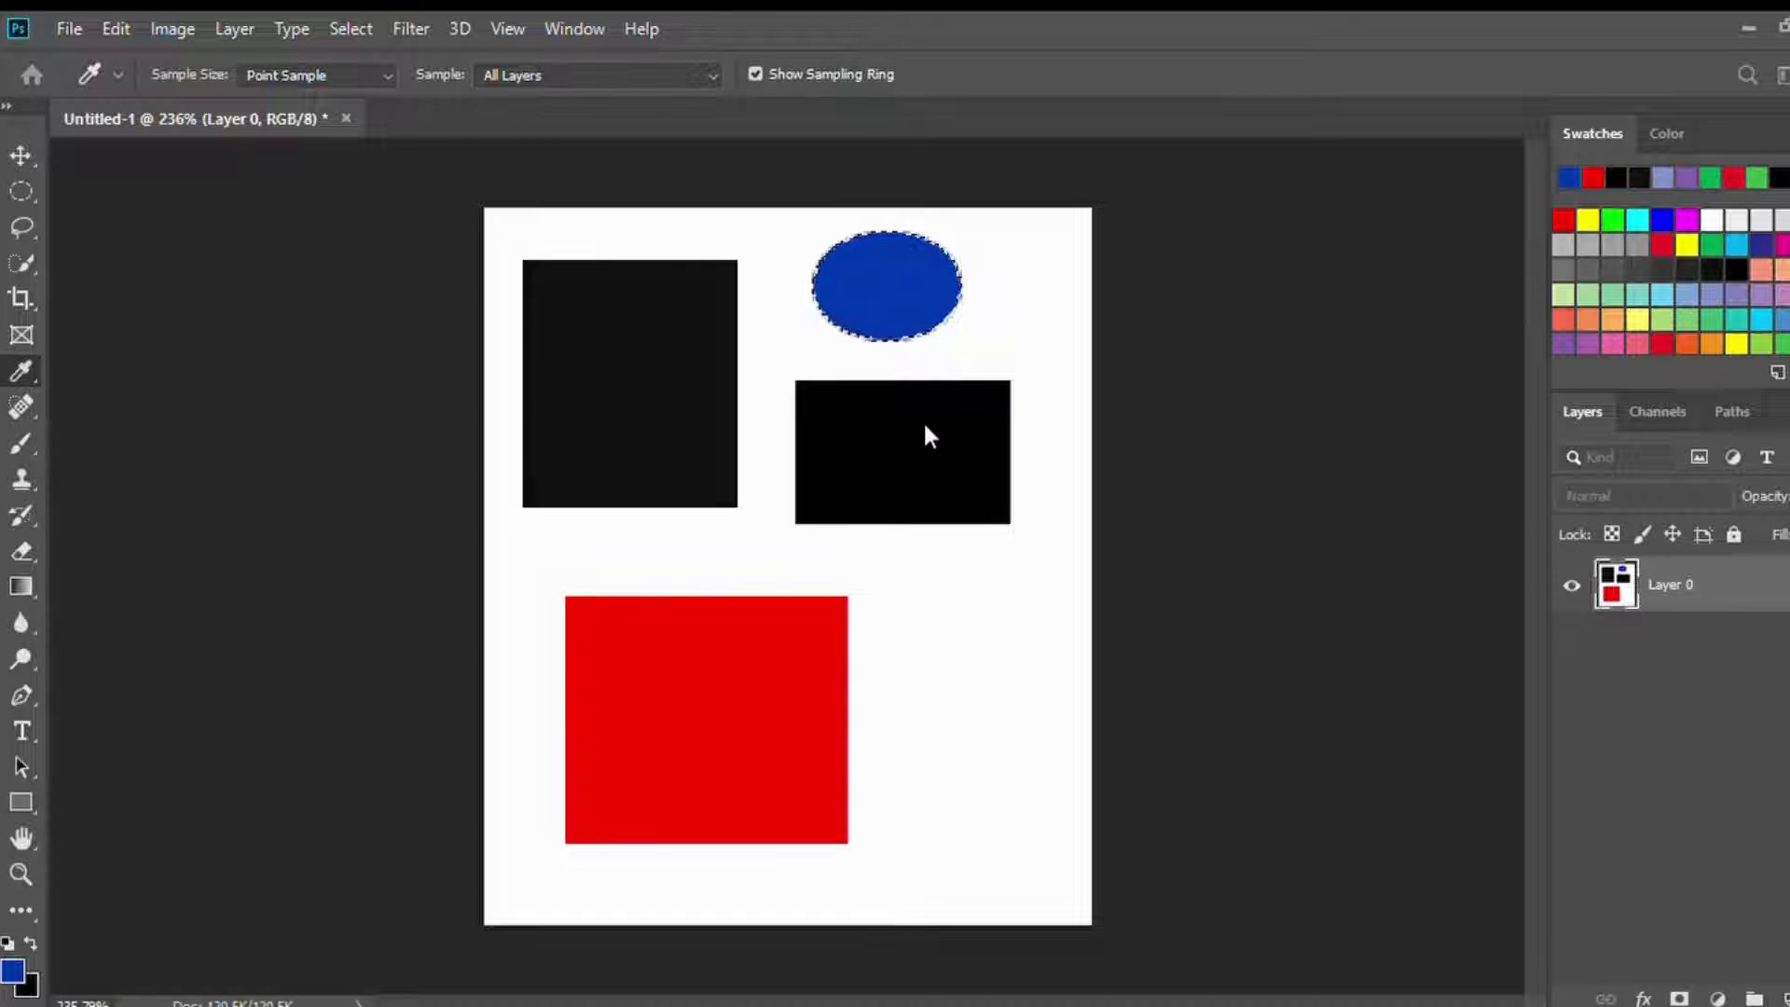
click(864, 376)
click(1186, 173)
drag(944, 611, 1038, 815)
key(ctrl+BackSpace)
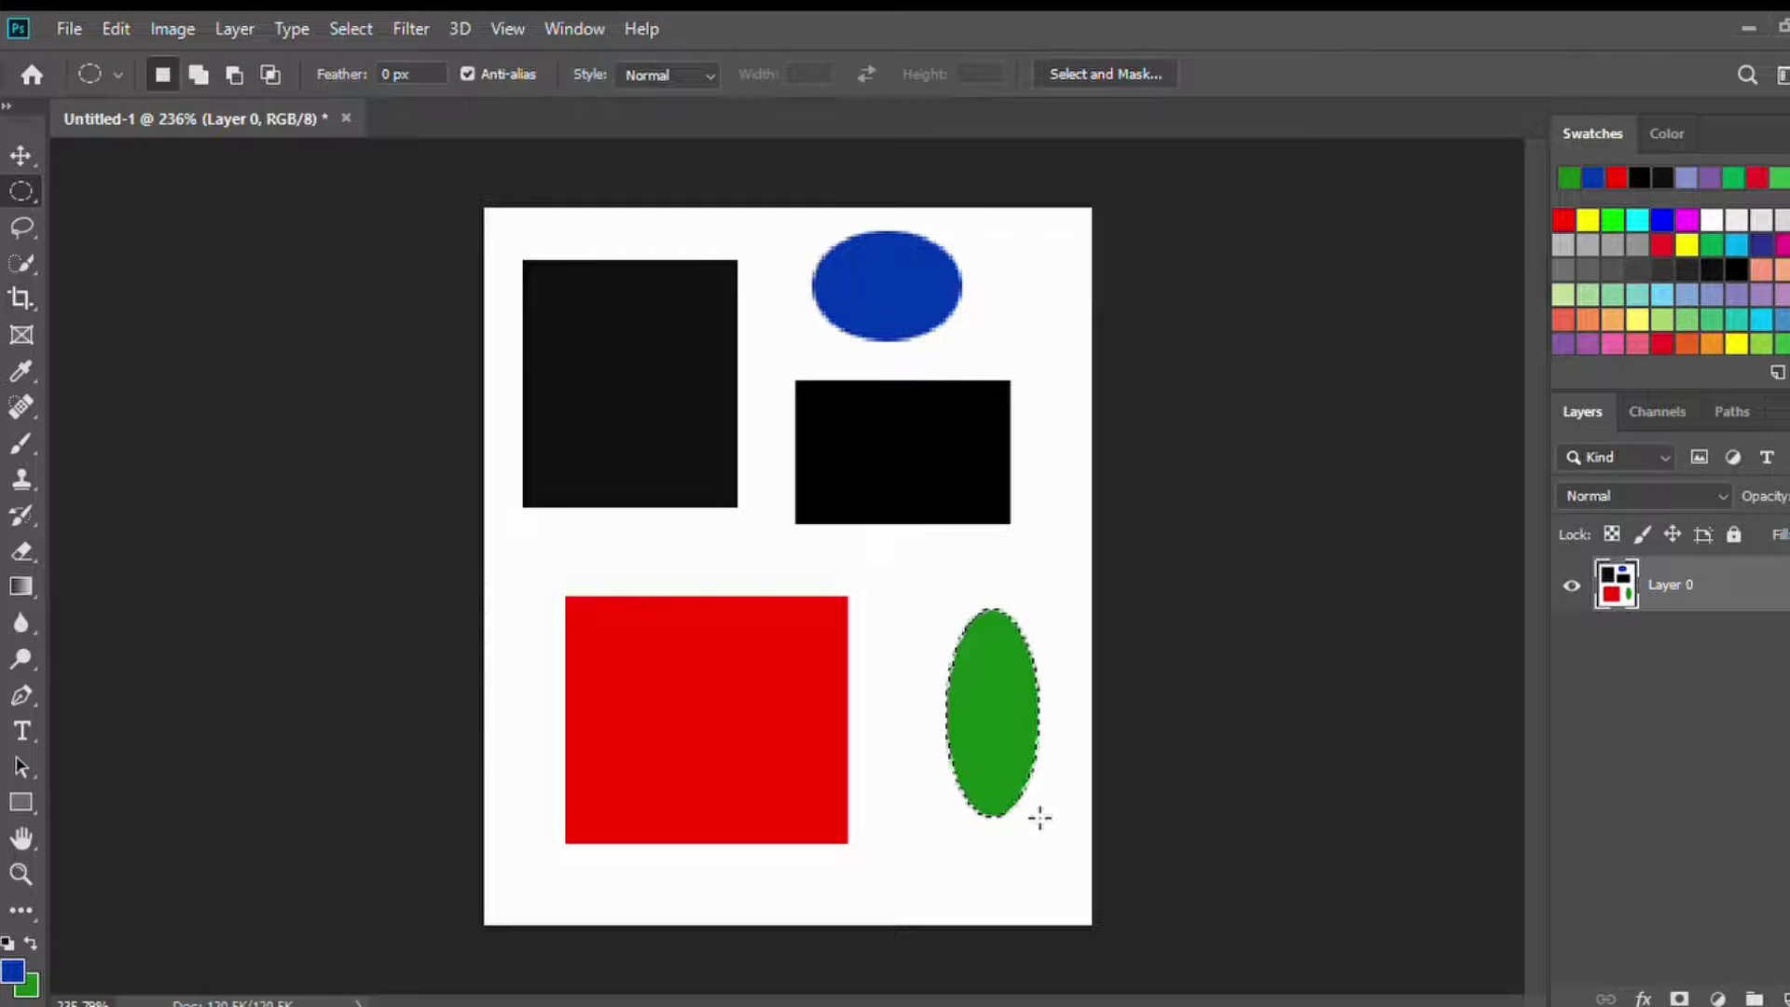
key(ctrl+d)
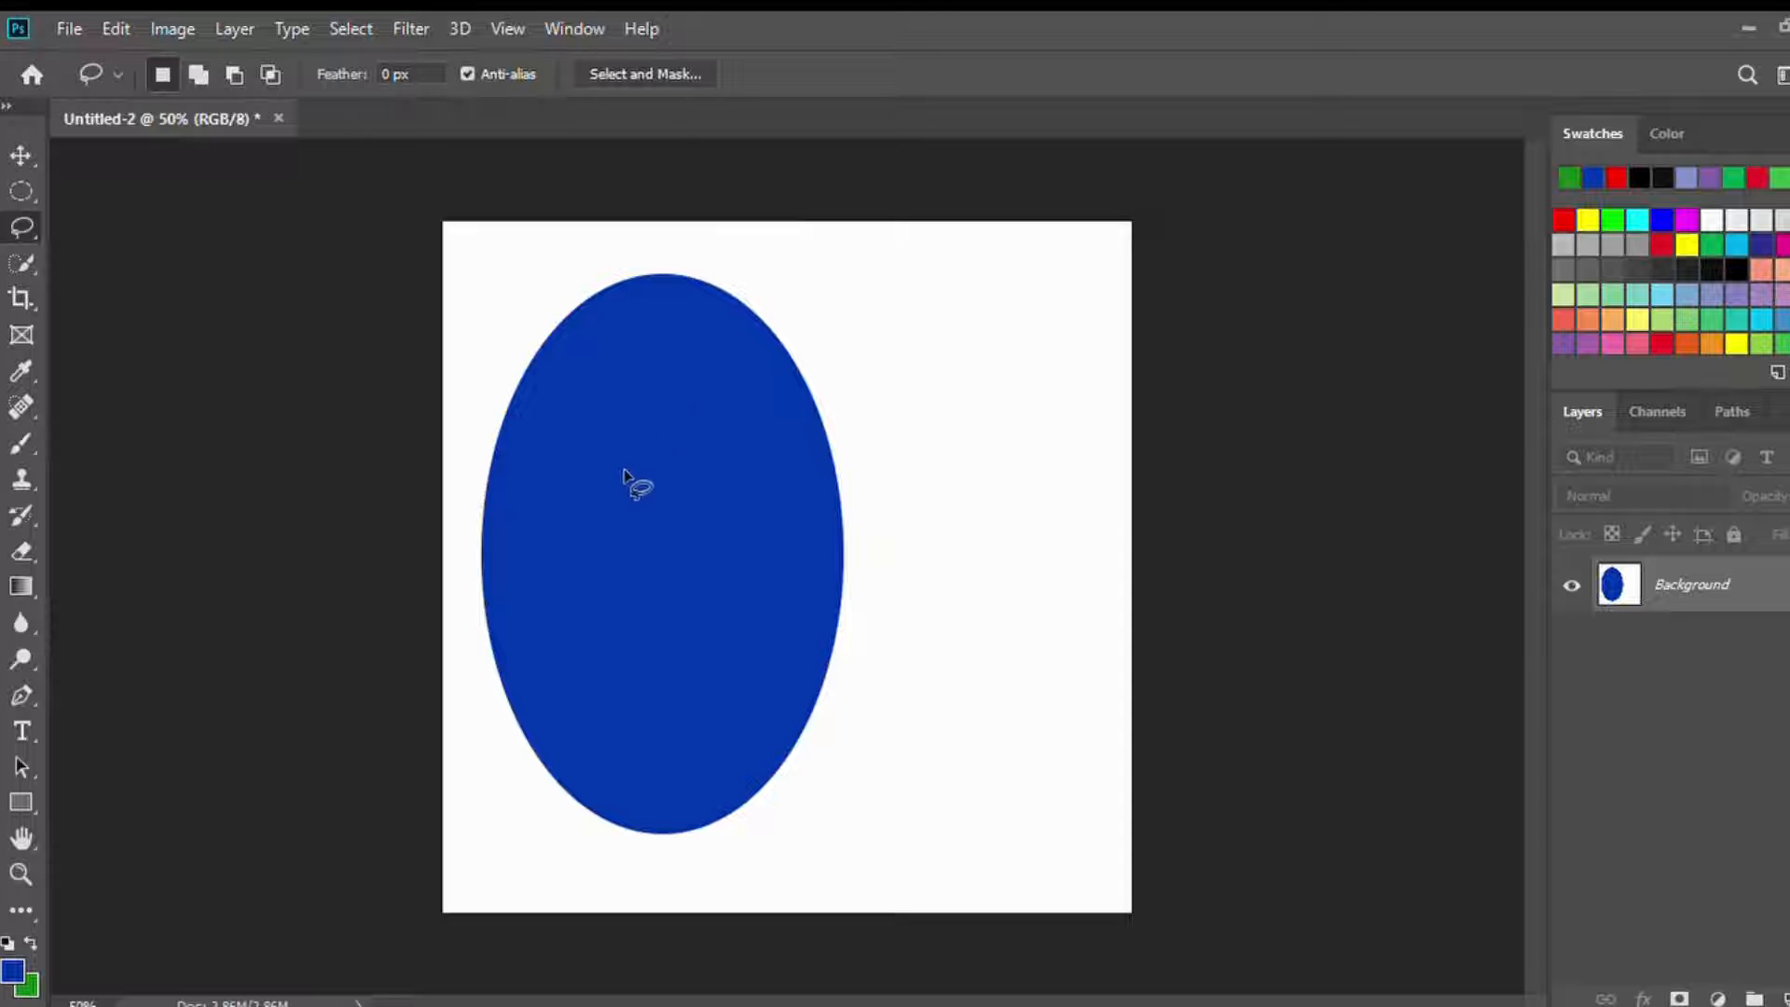
Step: Copy a freehand clover-shaped lasso selection of the blue ellipse to a new layer and move the copy onto the white area beside the ellipse
mouse_move(627, 492)
mouse_down()
mouse_move(686, 450)
mouse_move(678, 563)
mouse_up()
drag(679, 563, 672, 548)
mouse_move(628, 476)
mouse_down()
mouse_move(716, 459)
mouse_move(699, 548)
mouse_move(593, 526)
mouse_move(594, 472)
mouse_move(632, 485)
mouse_up()
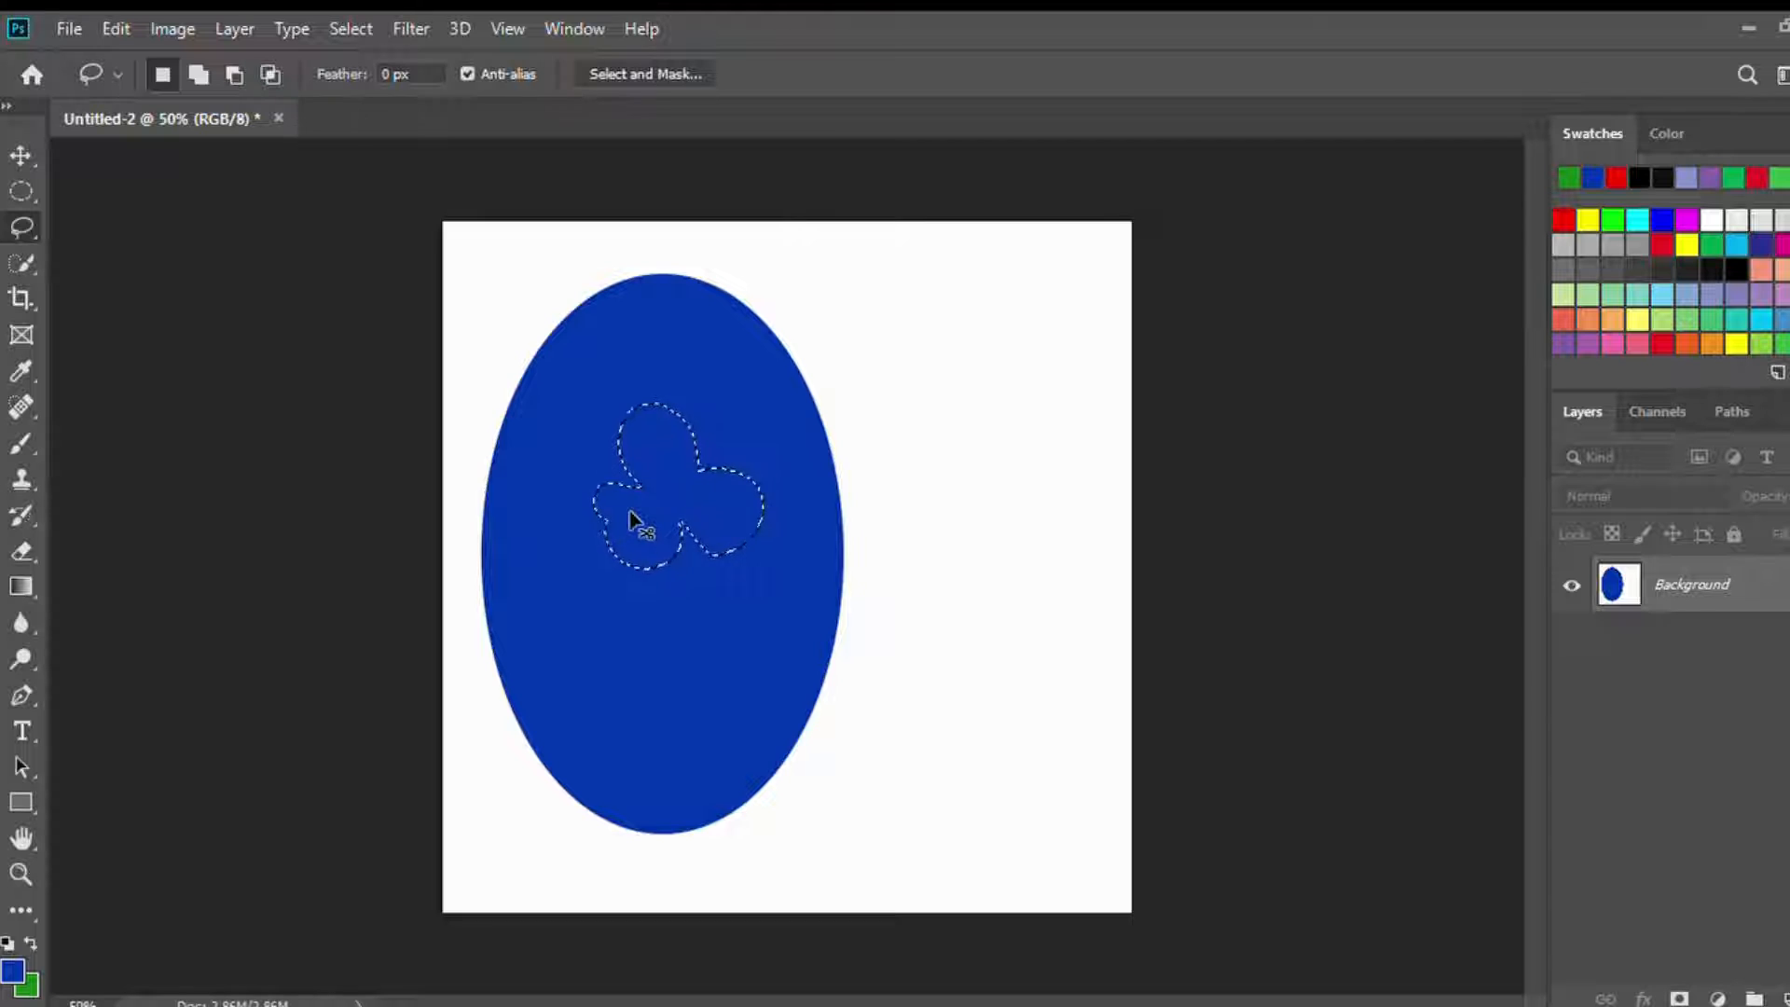
key(ctrl+j)
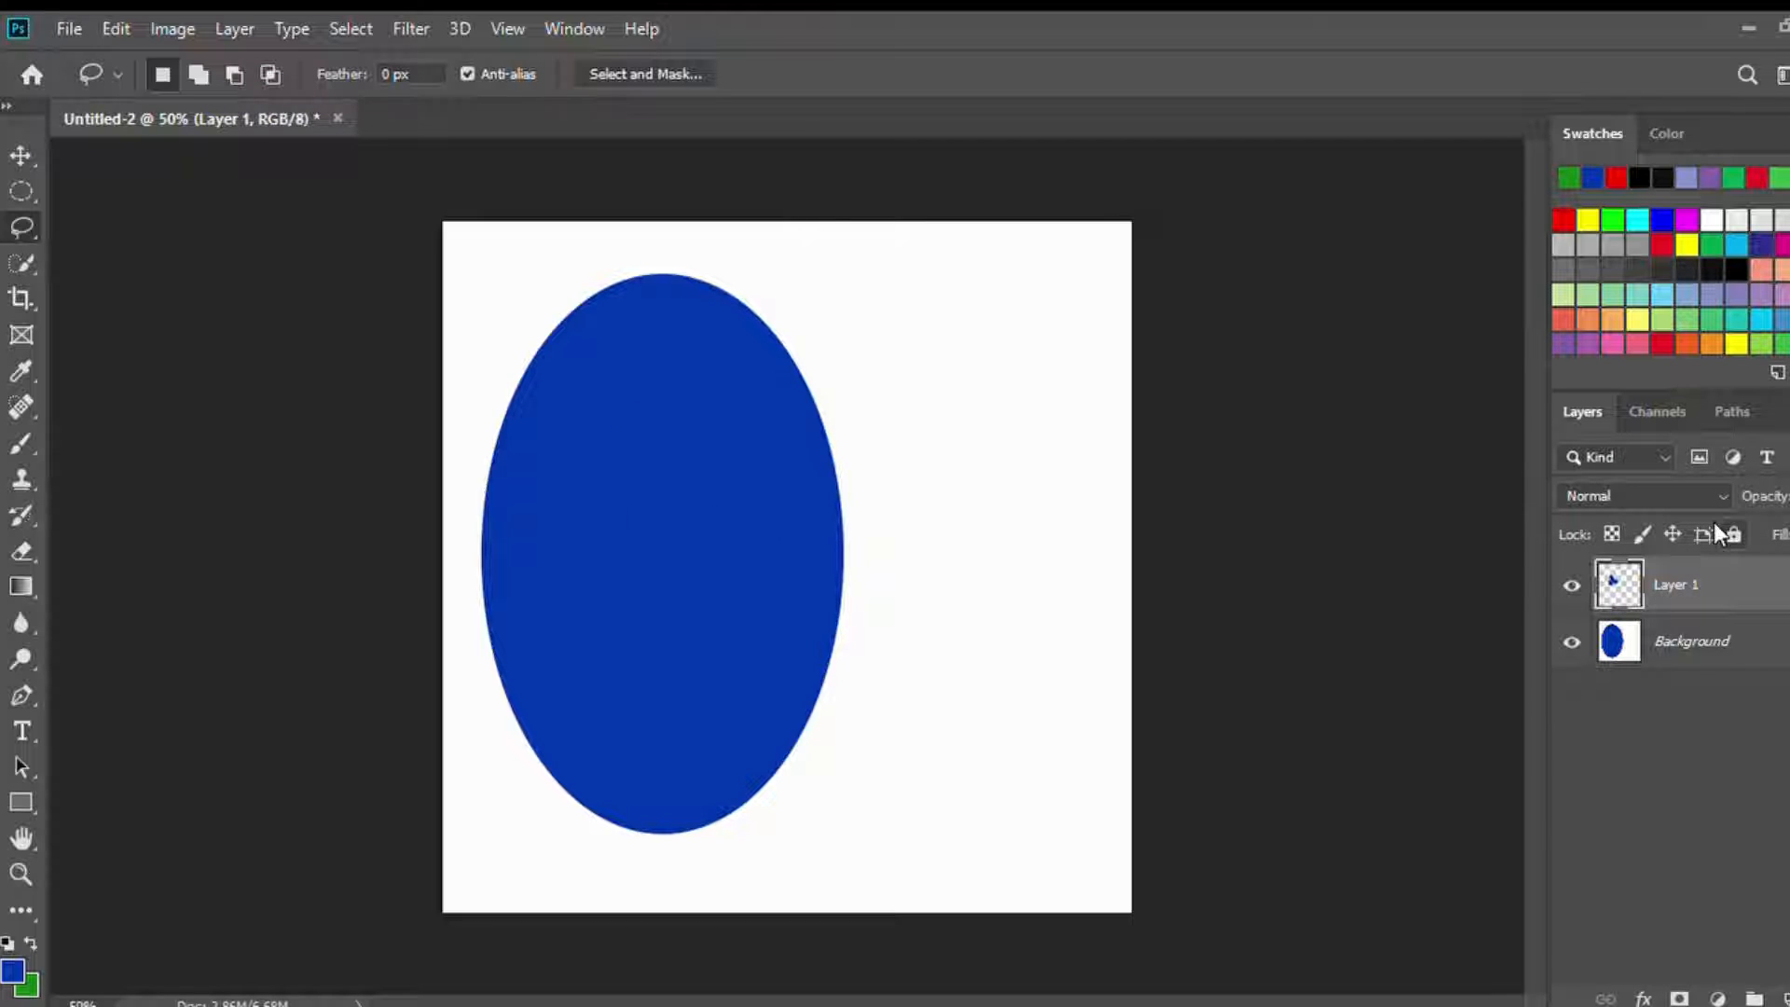
click(21, 153)
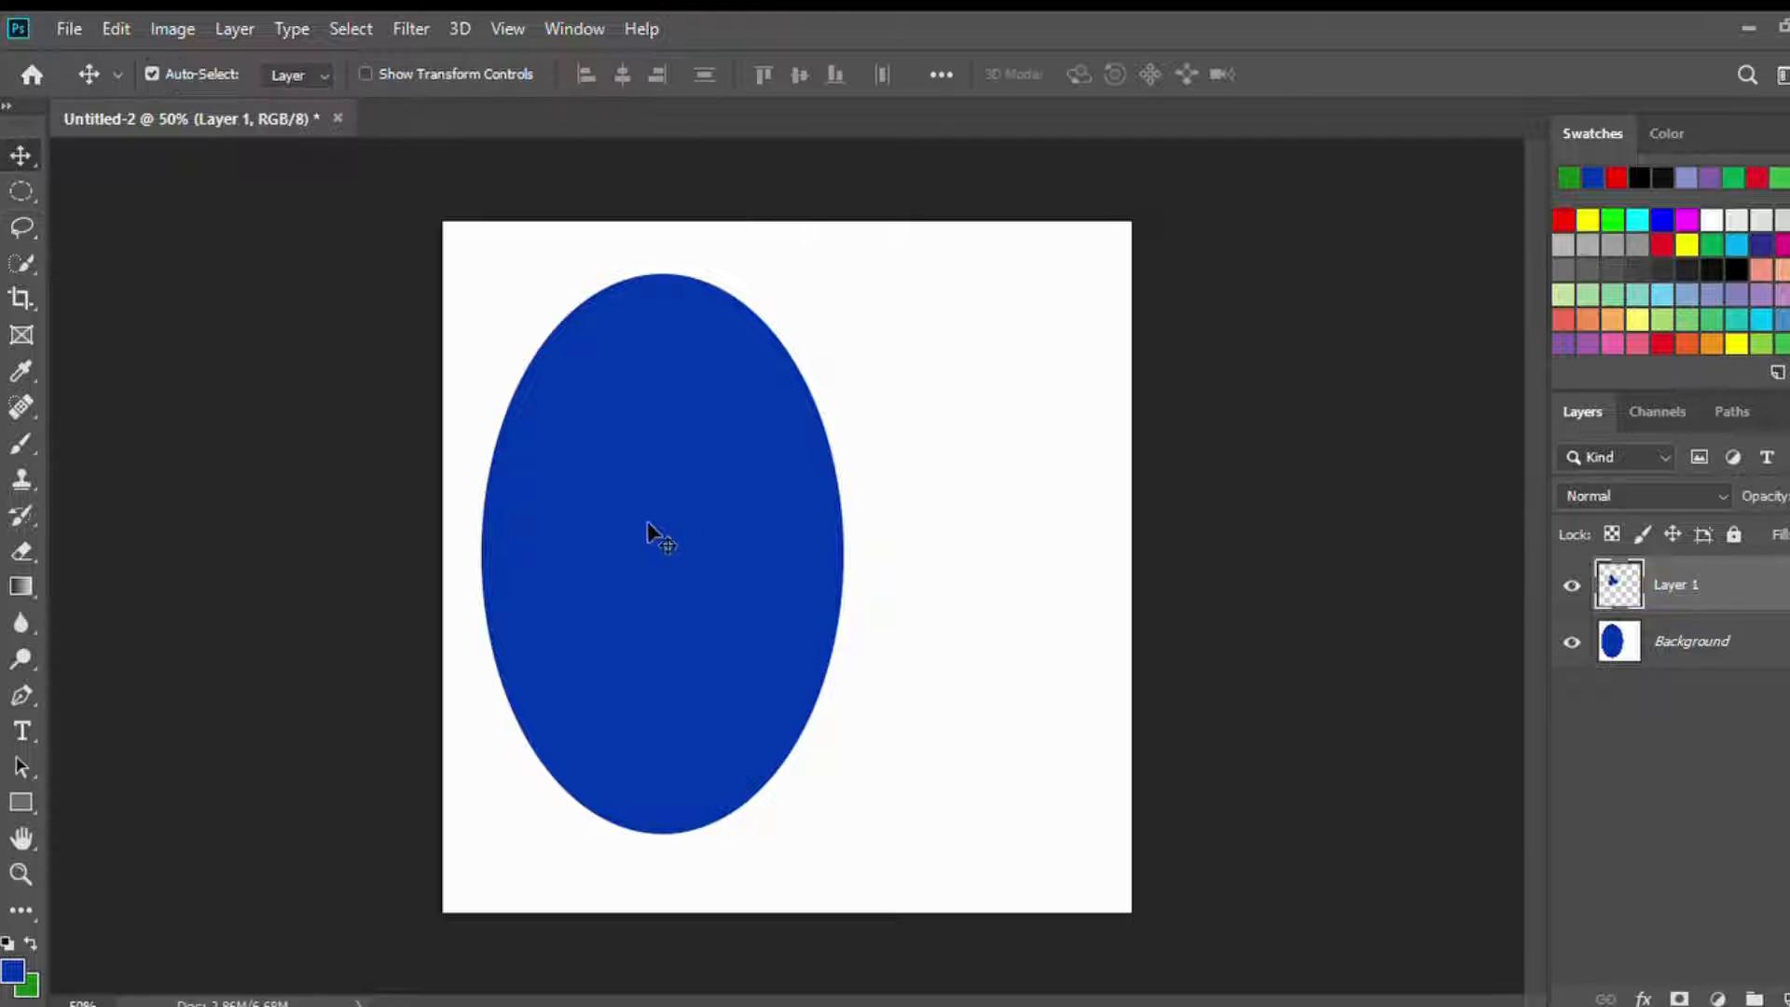
drag(648, 525, 970, 431)
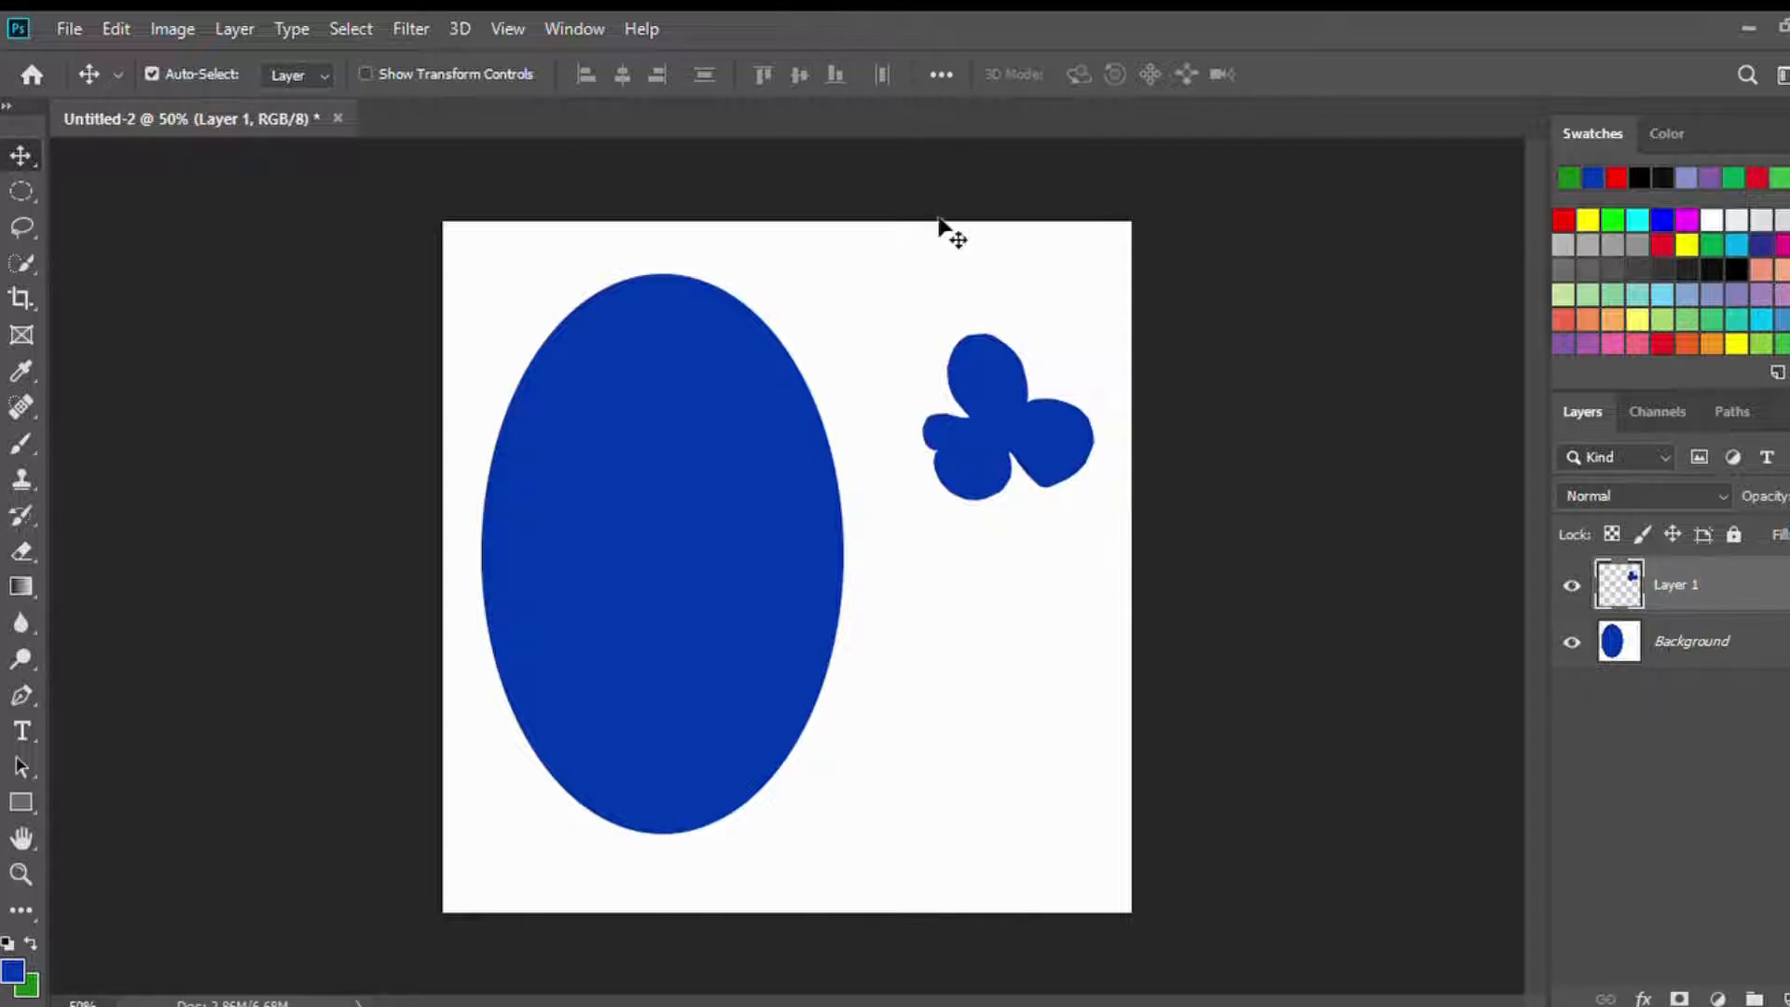
click(10, 228)
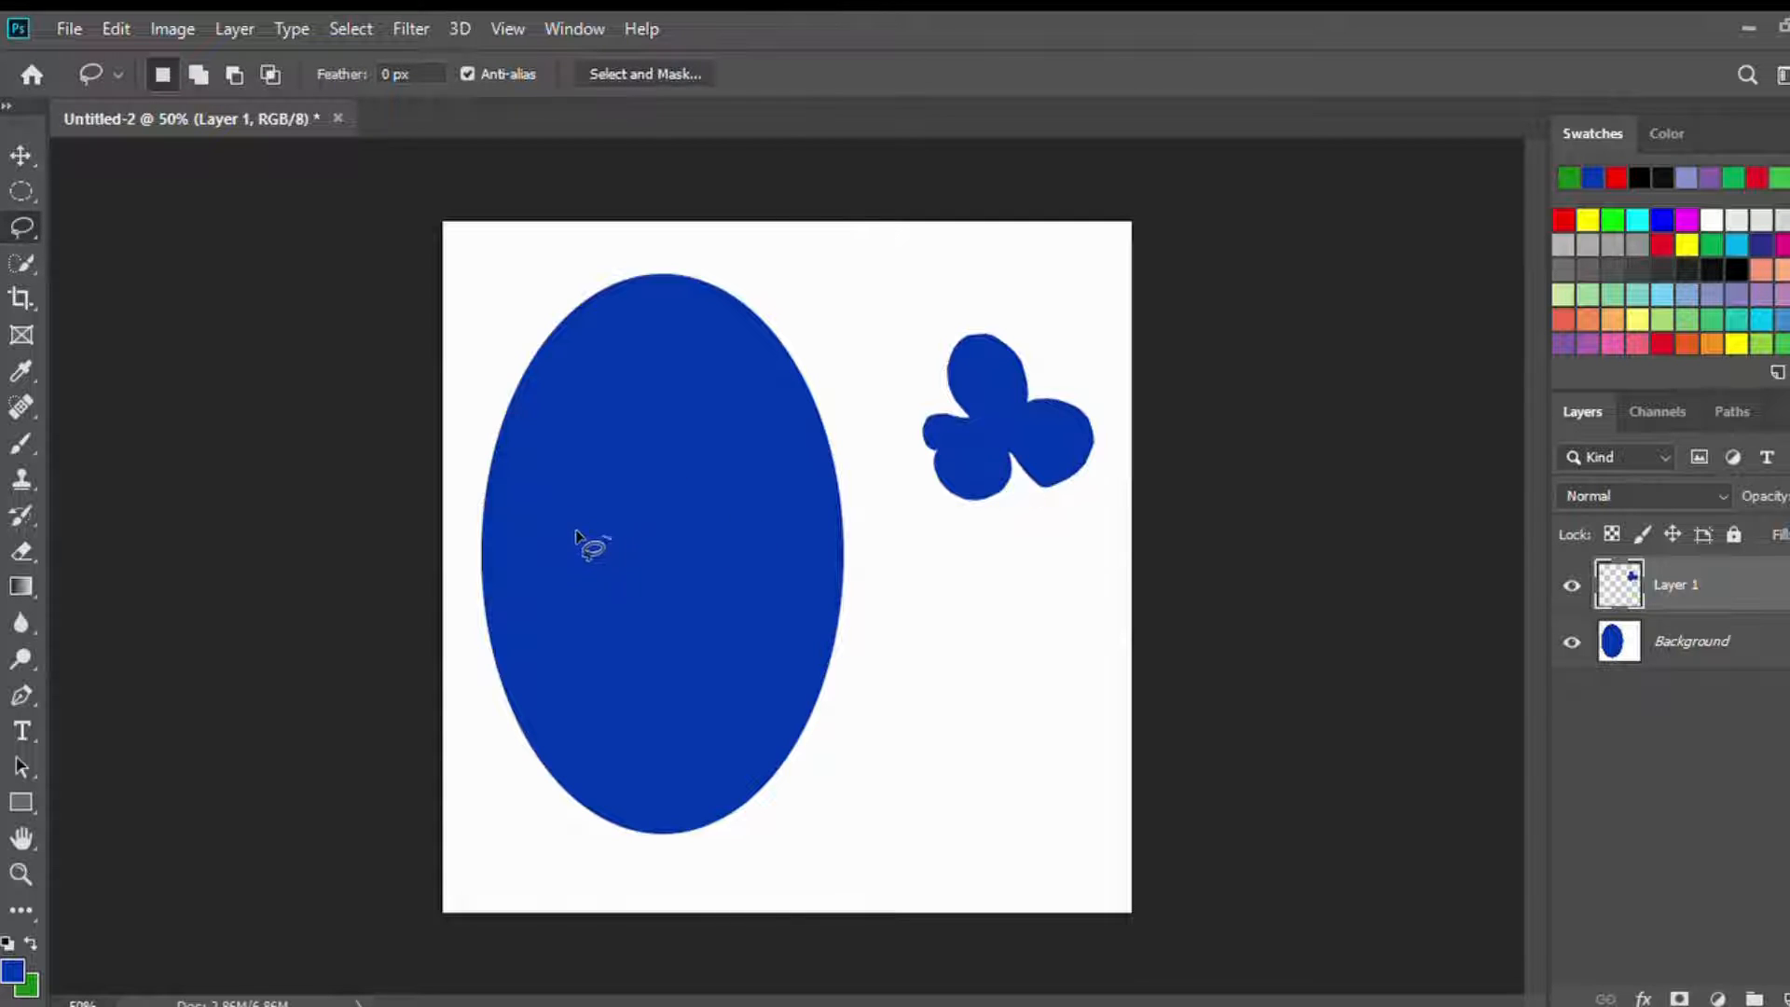
mouse_move(575, 533)
mouse_down()
mouse_move(546, 587)
mouse_move(577, 649)
mouse_move(631, 640)
mouse_move(593, 628)
mouse_up()
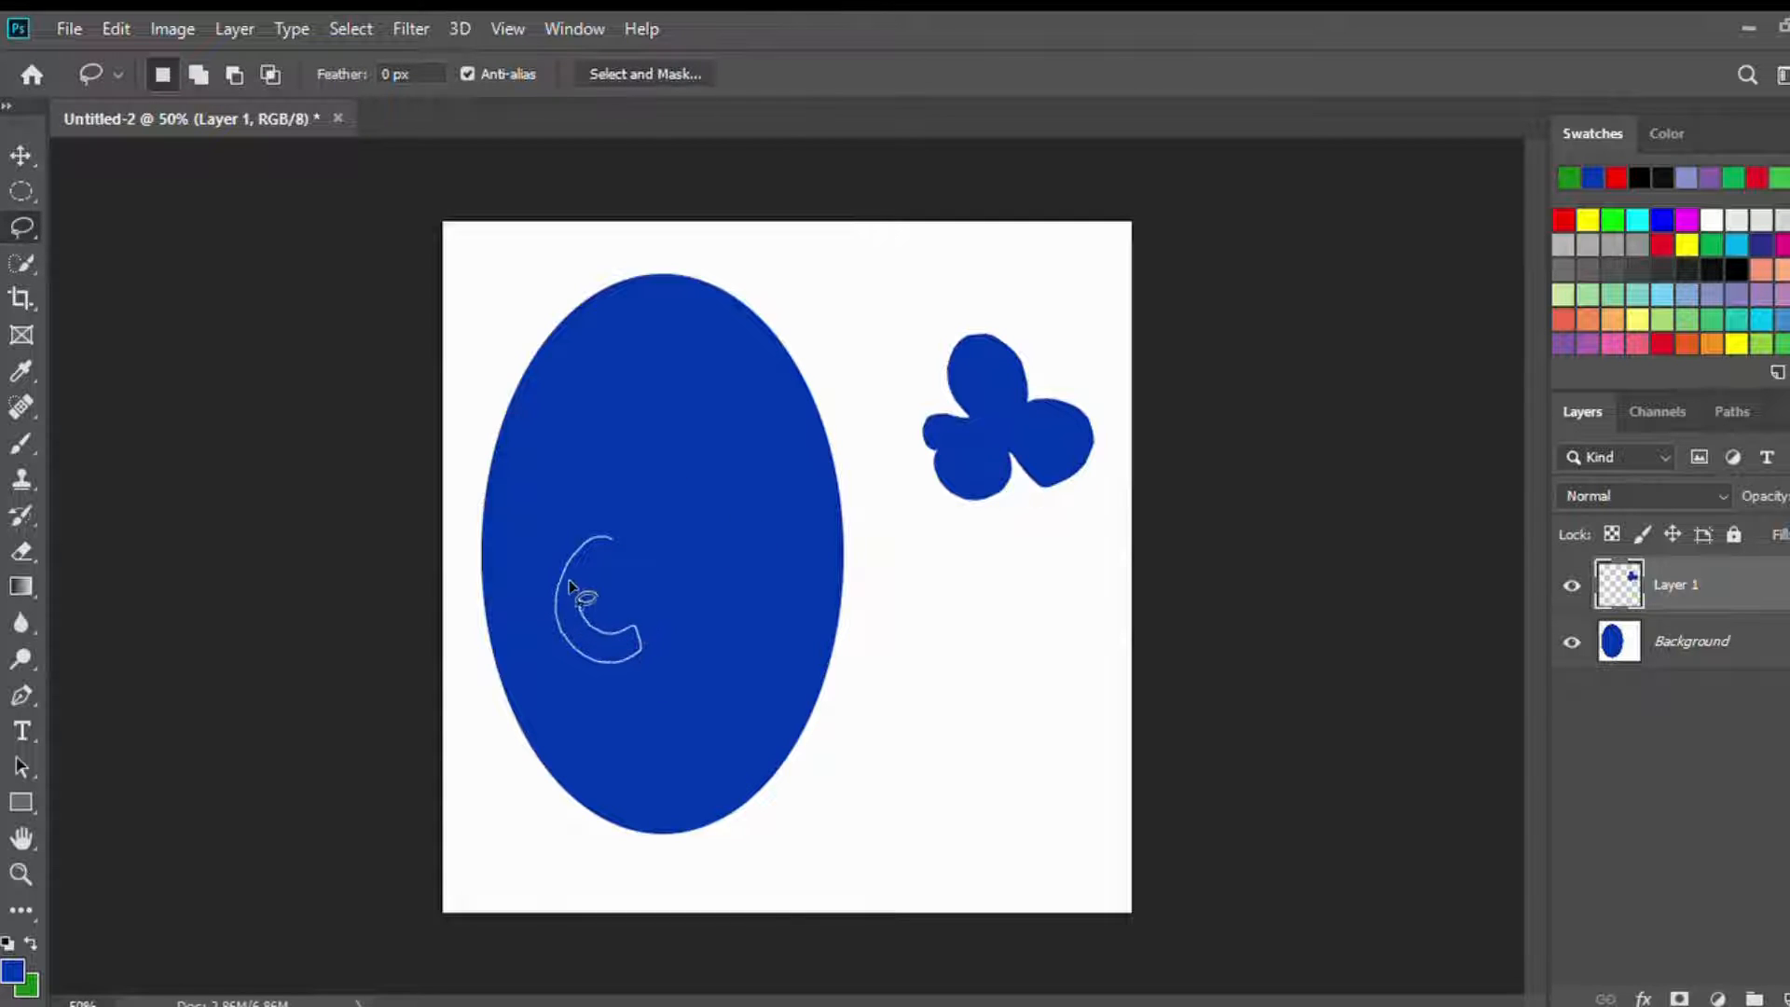
drag(612, 541, 588, 535)
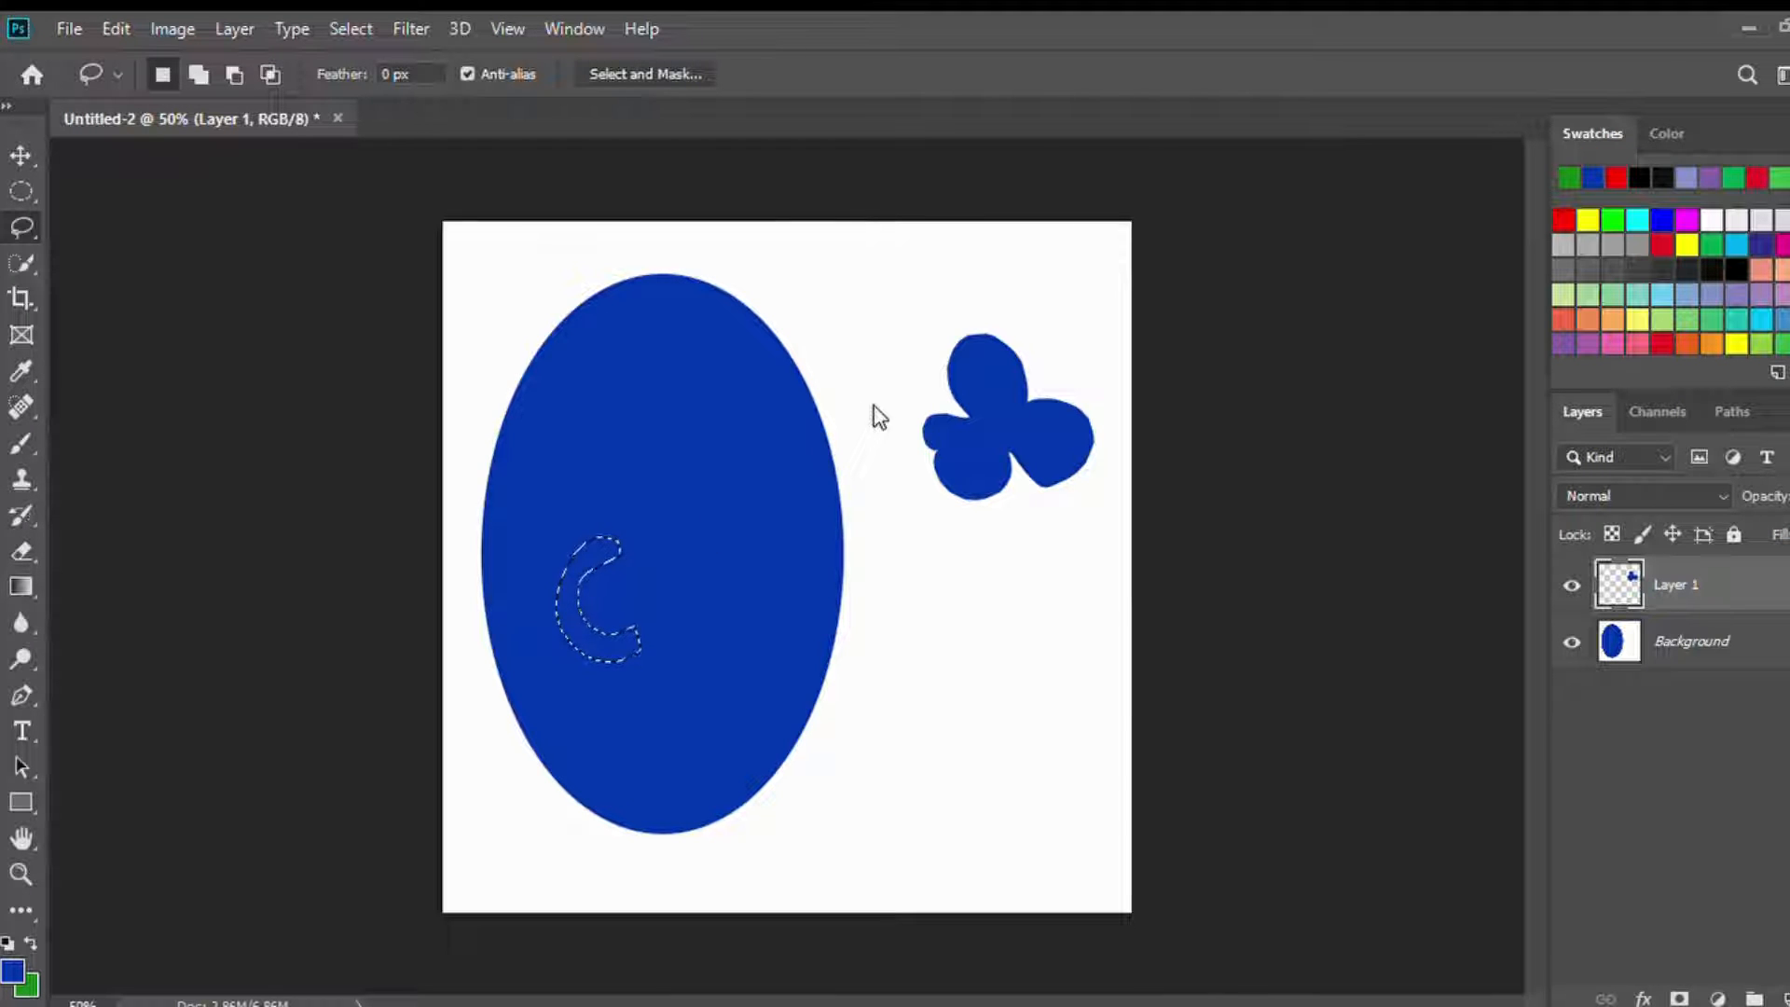
key(ctrl+d)
click(1571, 642)
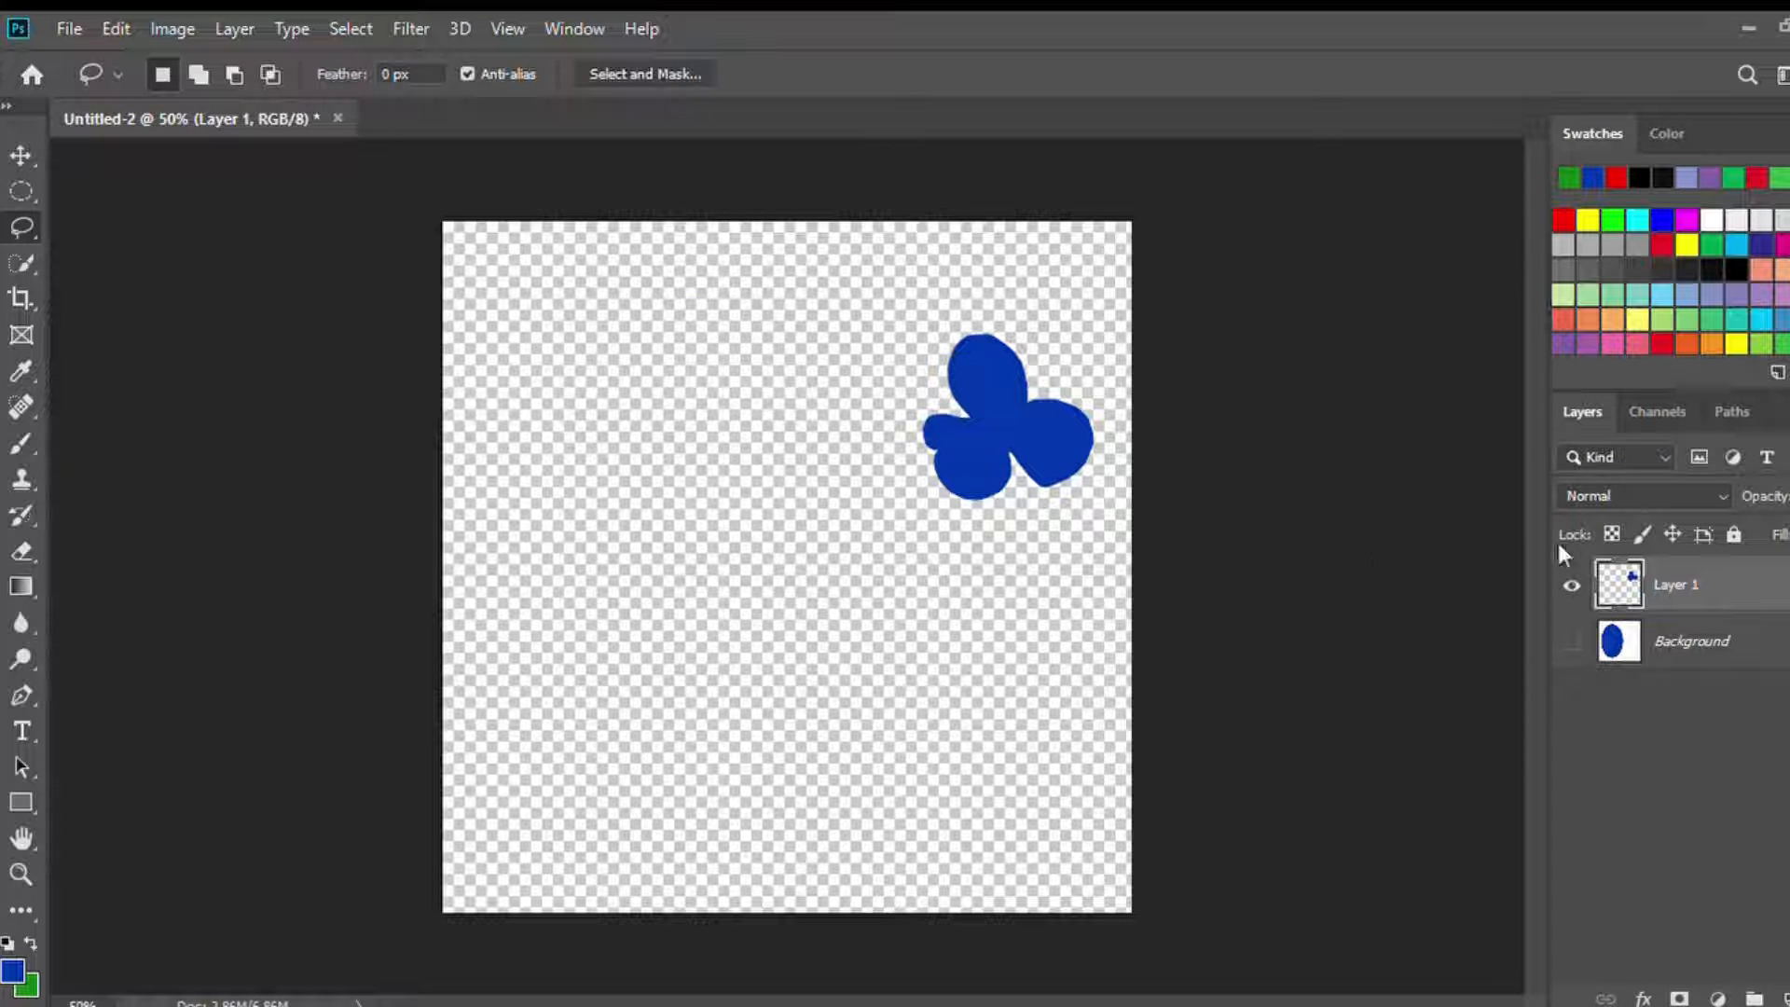
click(1571, 643)
Step: Copy a freehand C-shaped lasso selection of the blue ellipse from the Background layer to a new layer
click(1653, 642)
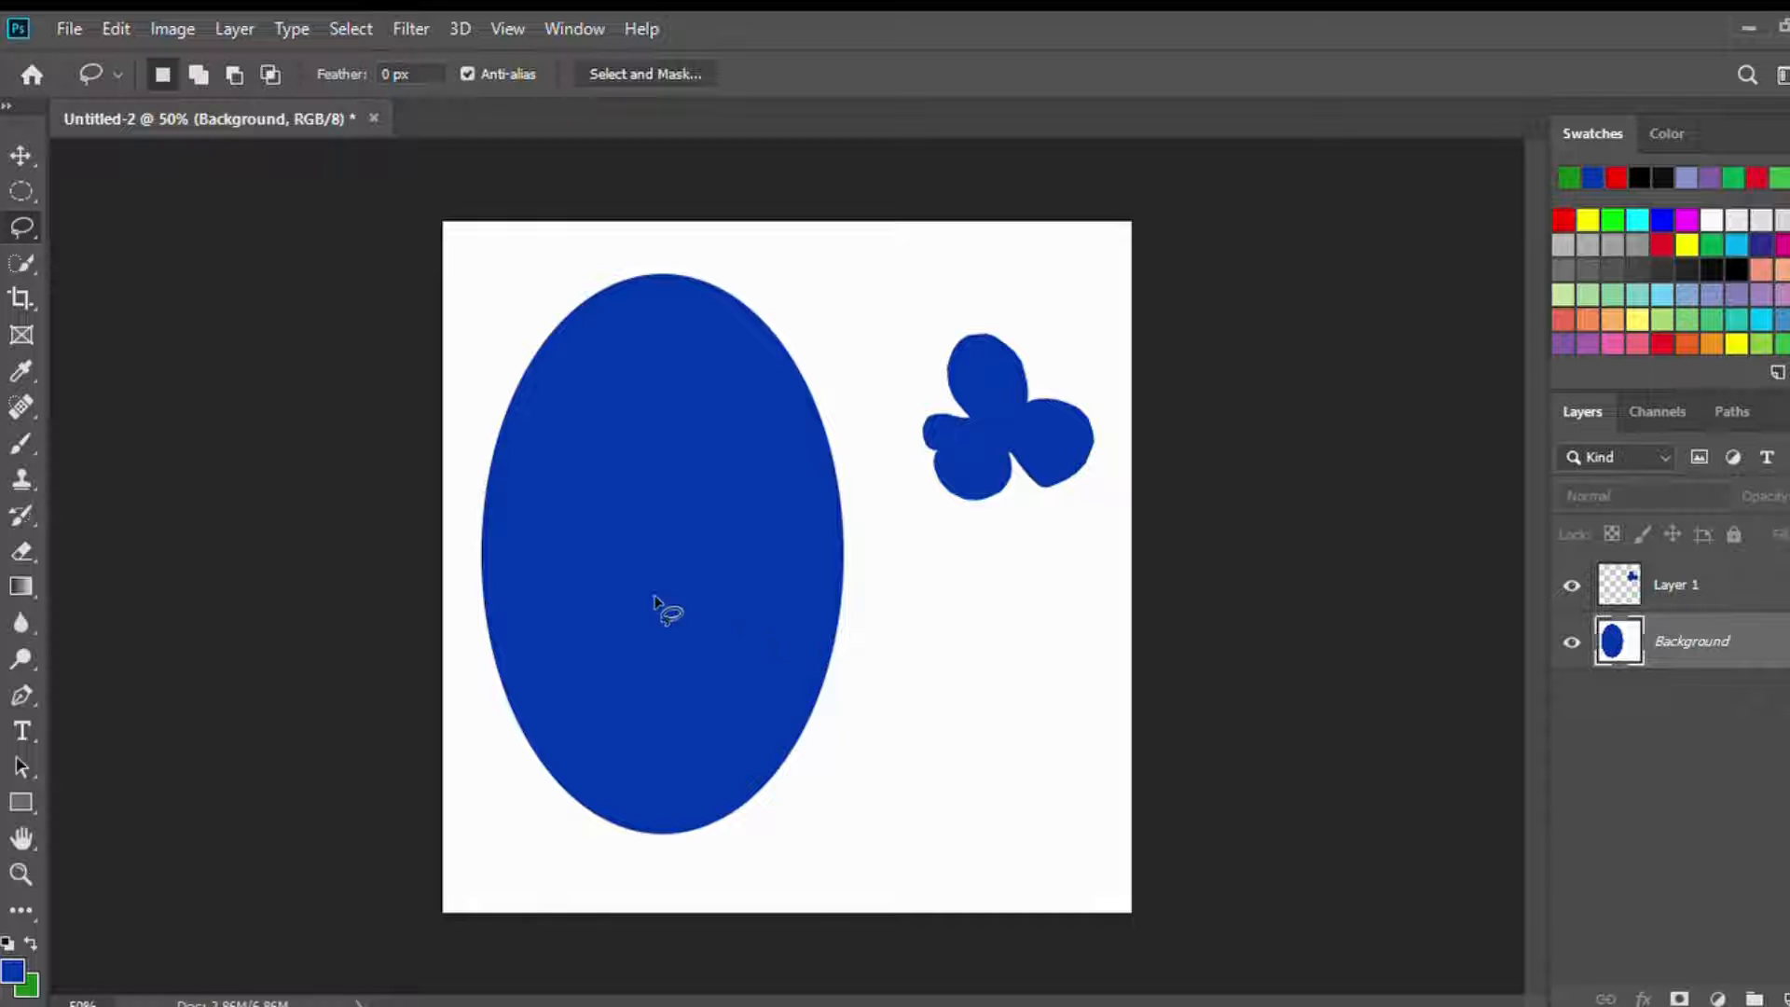
mouse_move(680, 511)
mouse_down()
mouse_move(618, 636)
mouse_move(680, 623)
mouse_move(681, 604)
mouse_move(640, 612)
mouse_move(616, 581)
mouse_move(679, 508)
mouse_up()
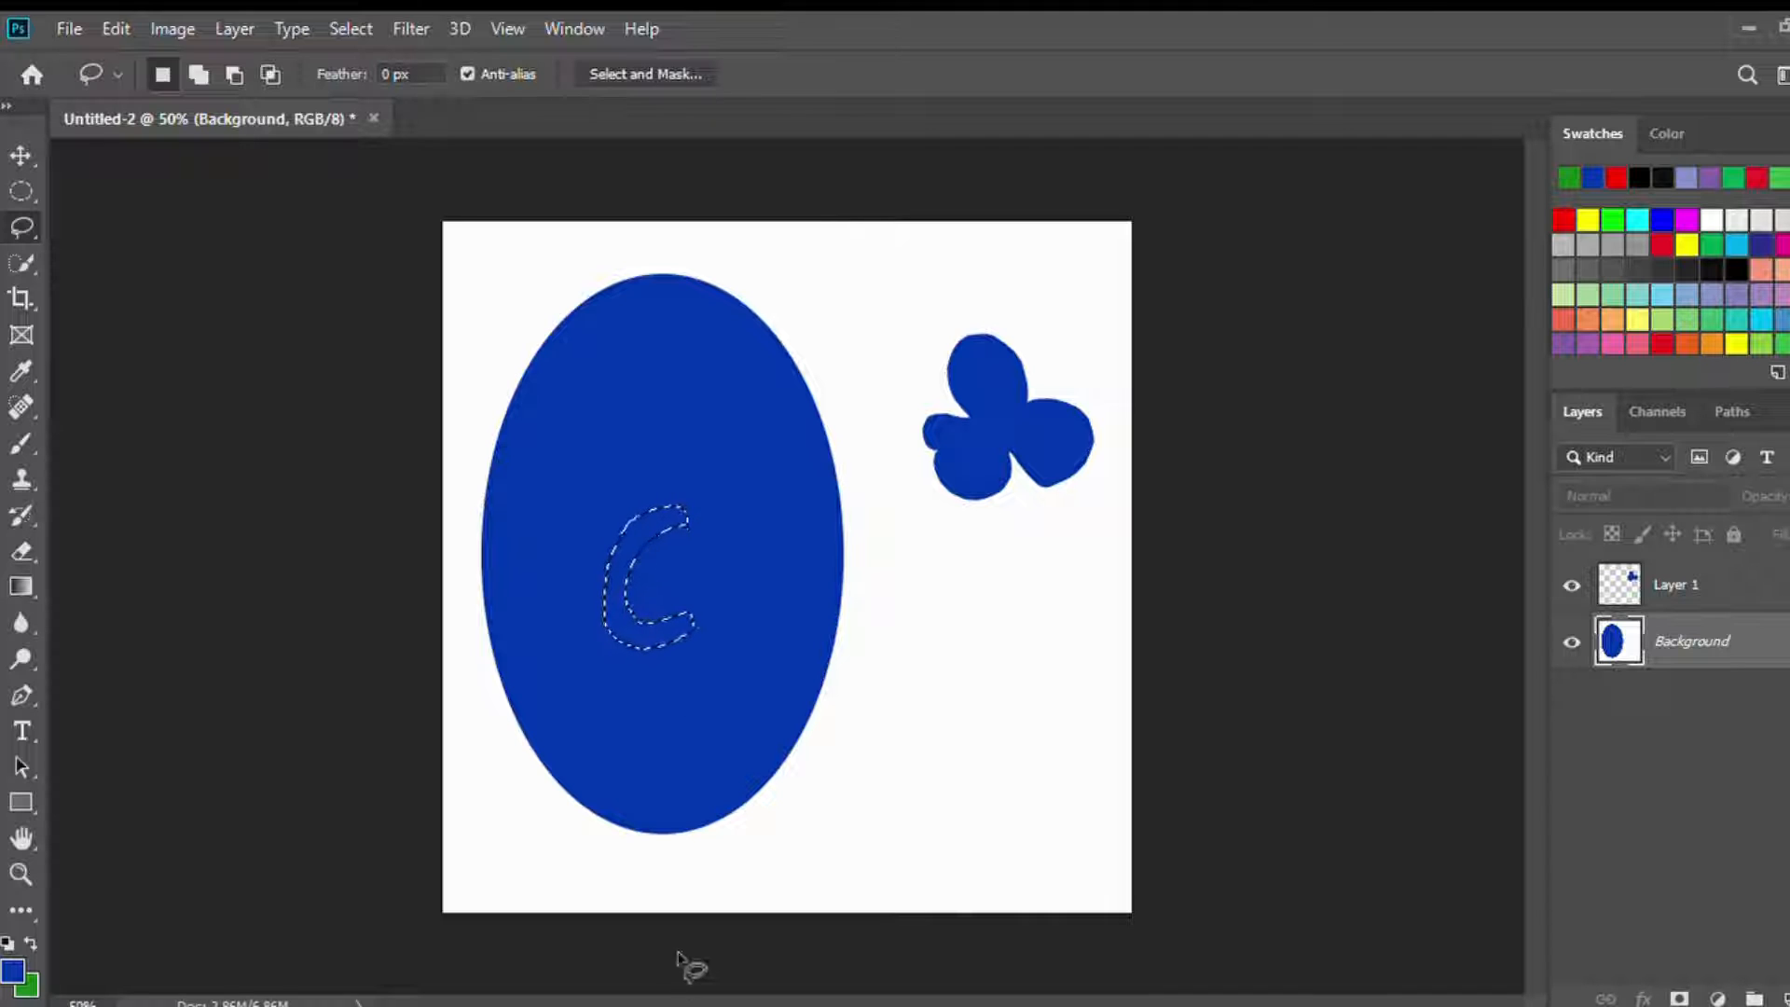
key(ctrl+j)
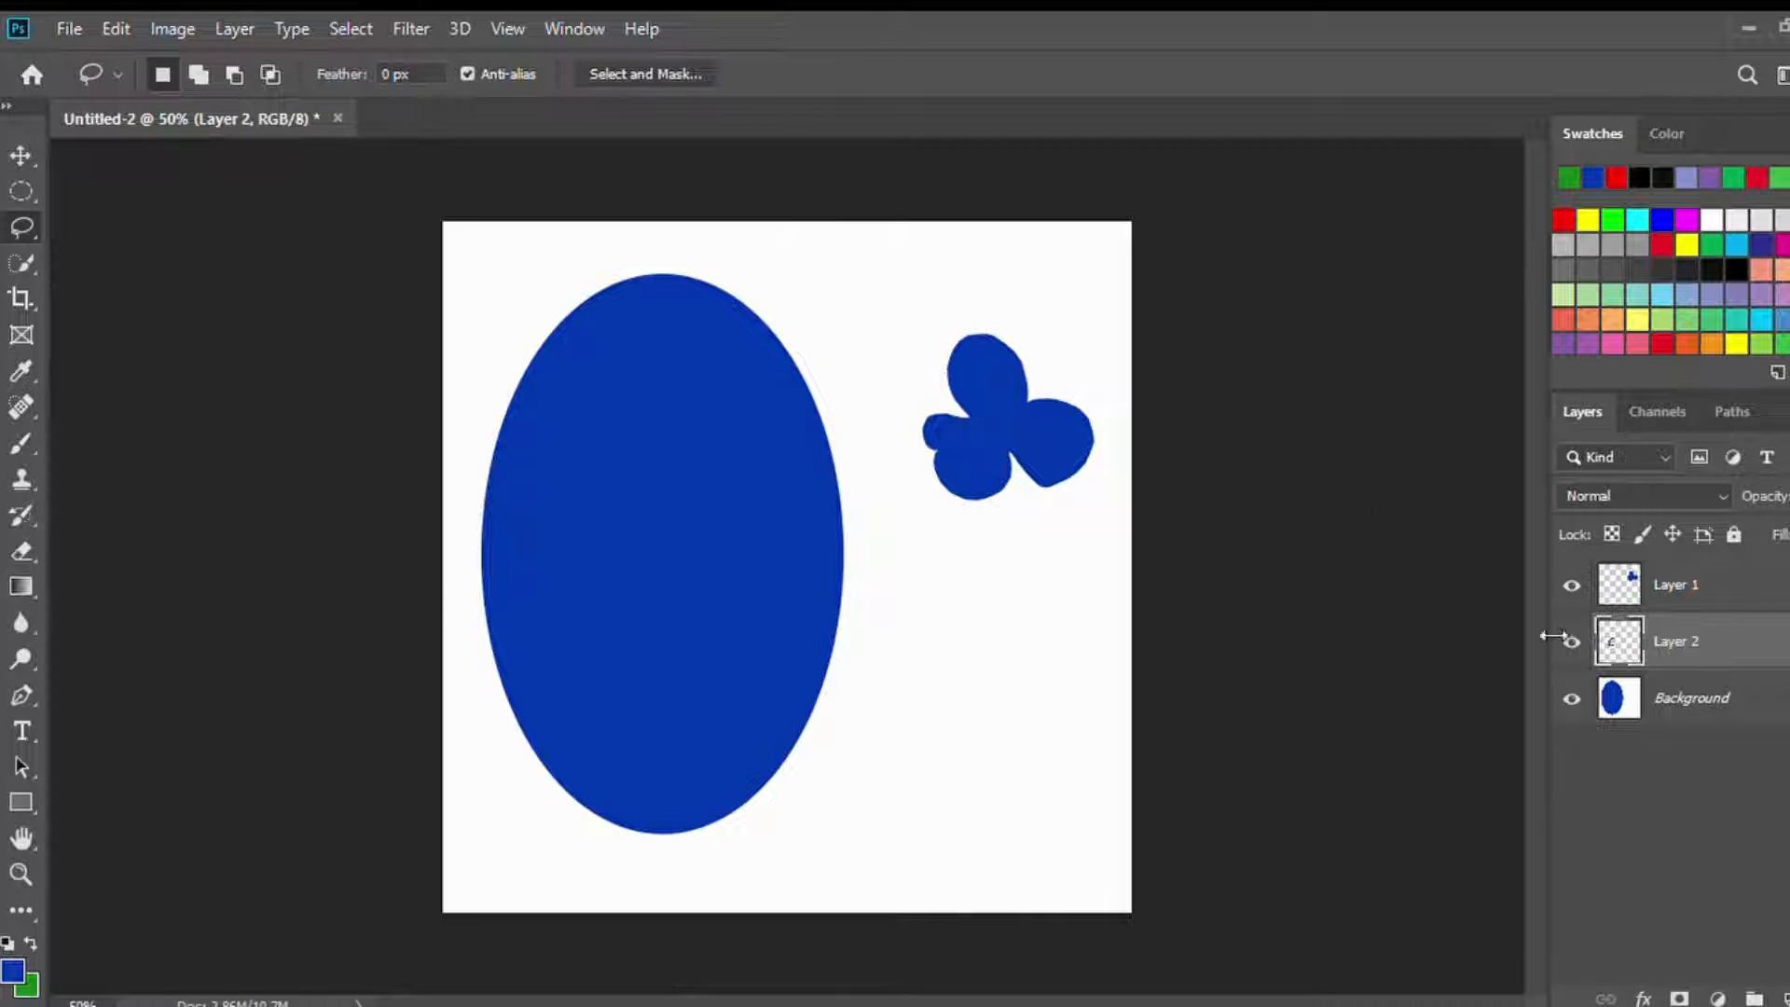
Step: Move the copied C shape to the canvas's lower-right area with Layer 1 and Background hidden, and show both layers again
click(1575, 587)
click(1574, 700)
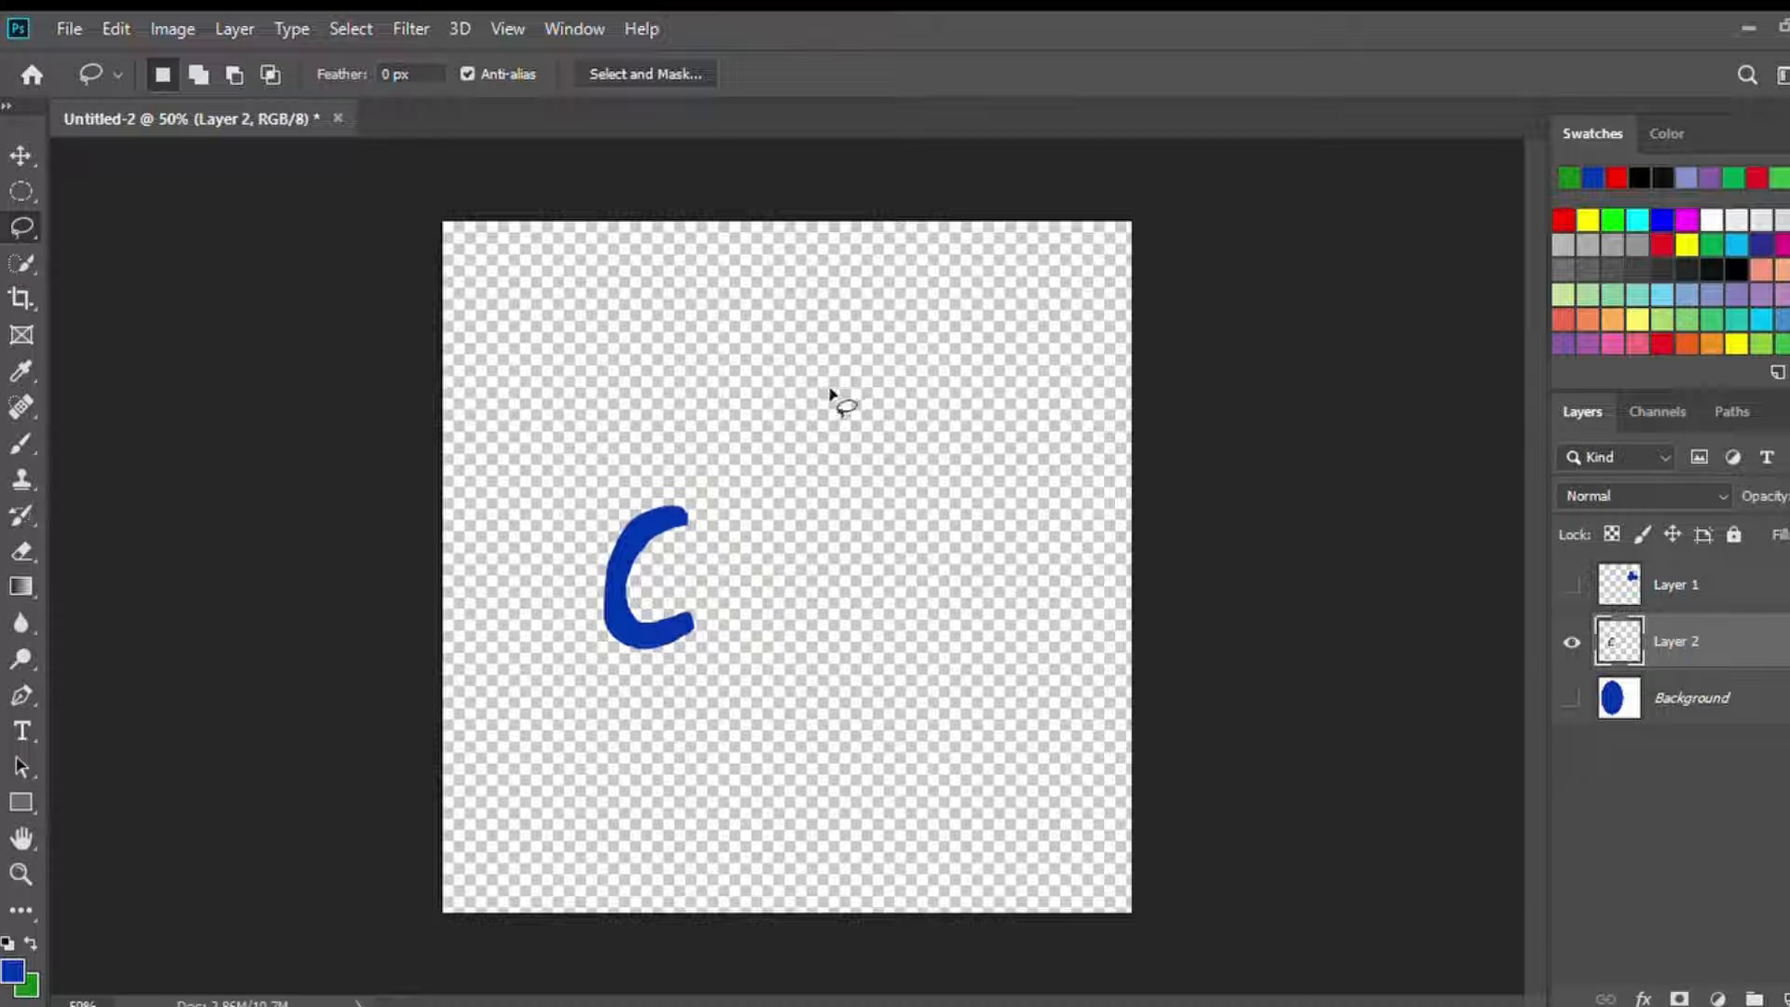
click(21, 155)
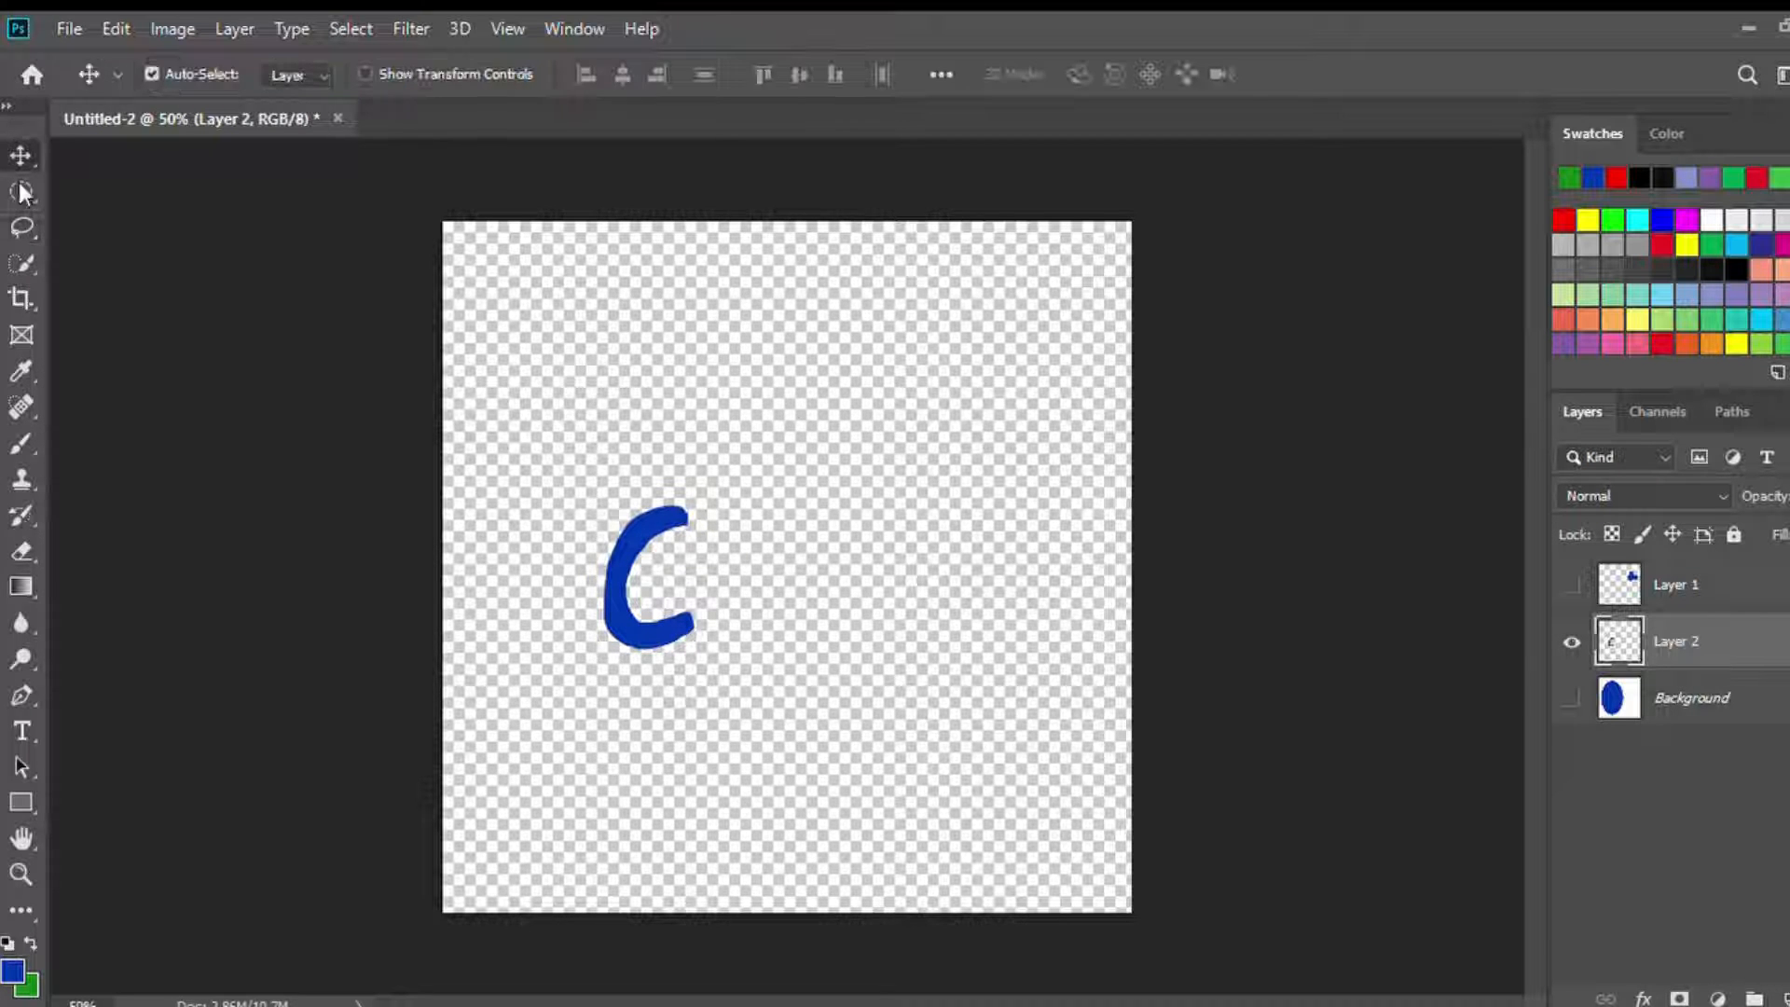
drag(599, 567, 961, 764)
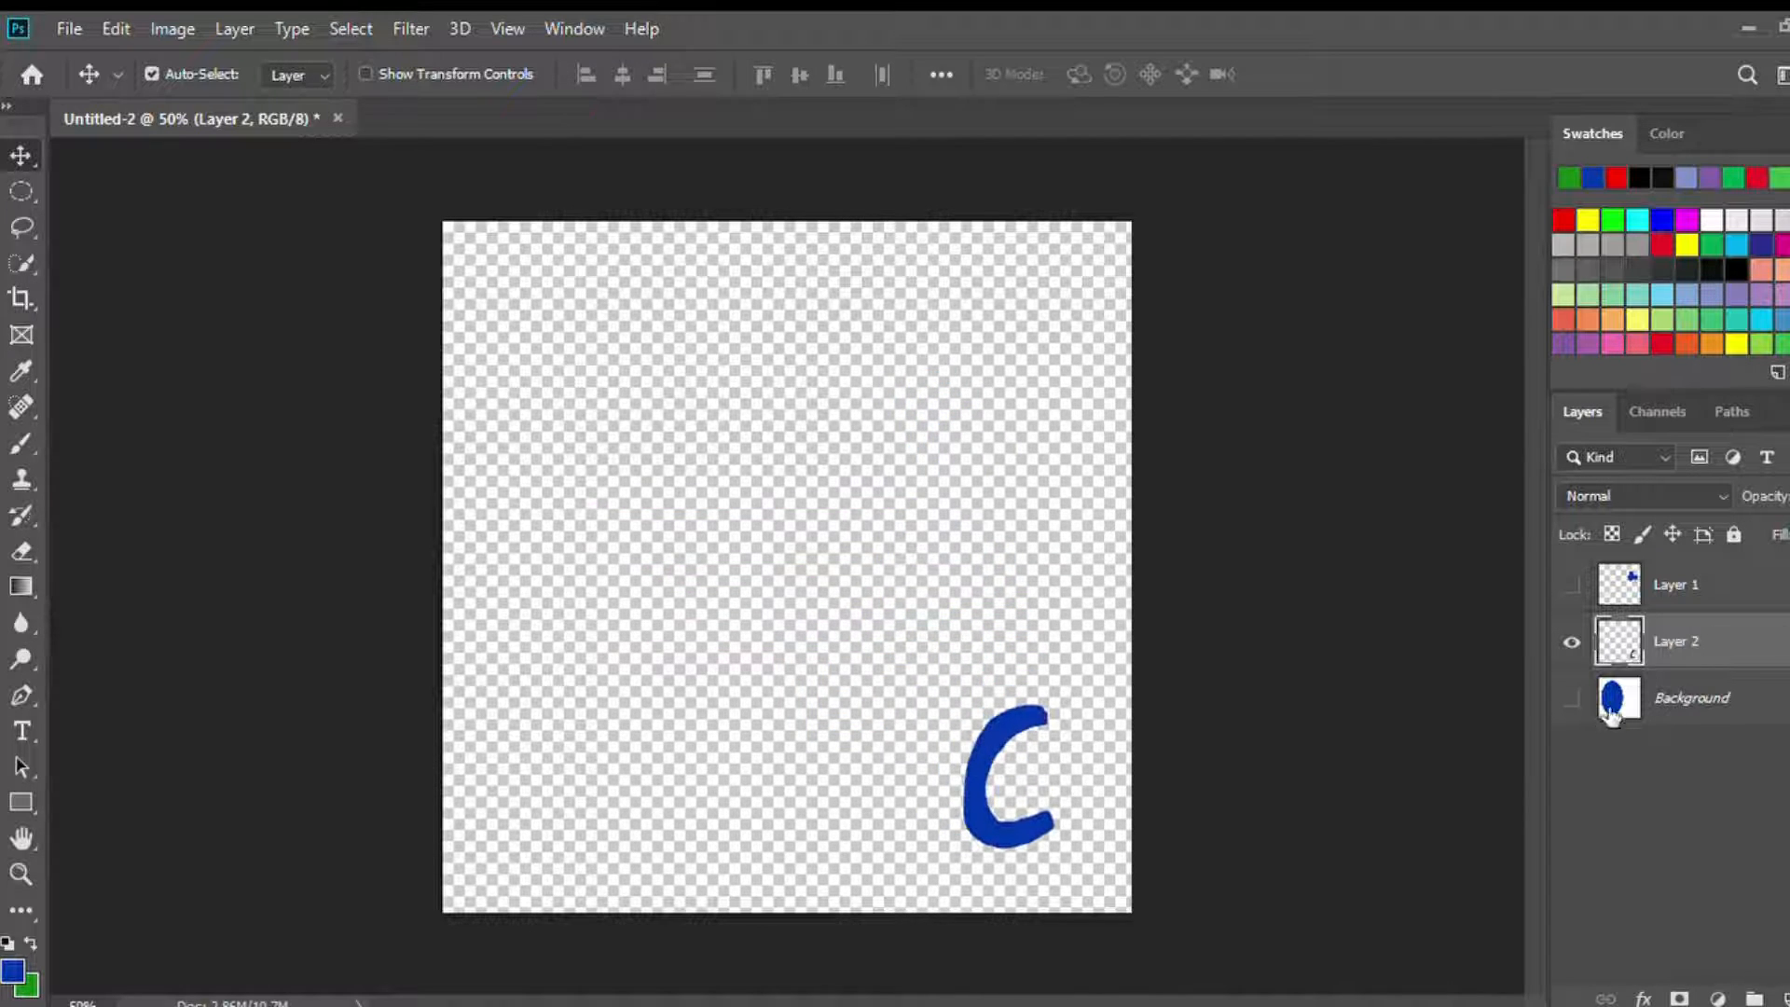
click(1572, 698)
click(1572, 584)
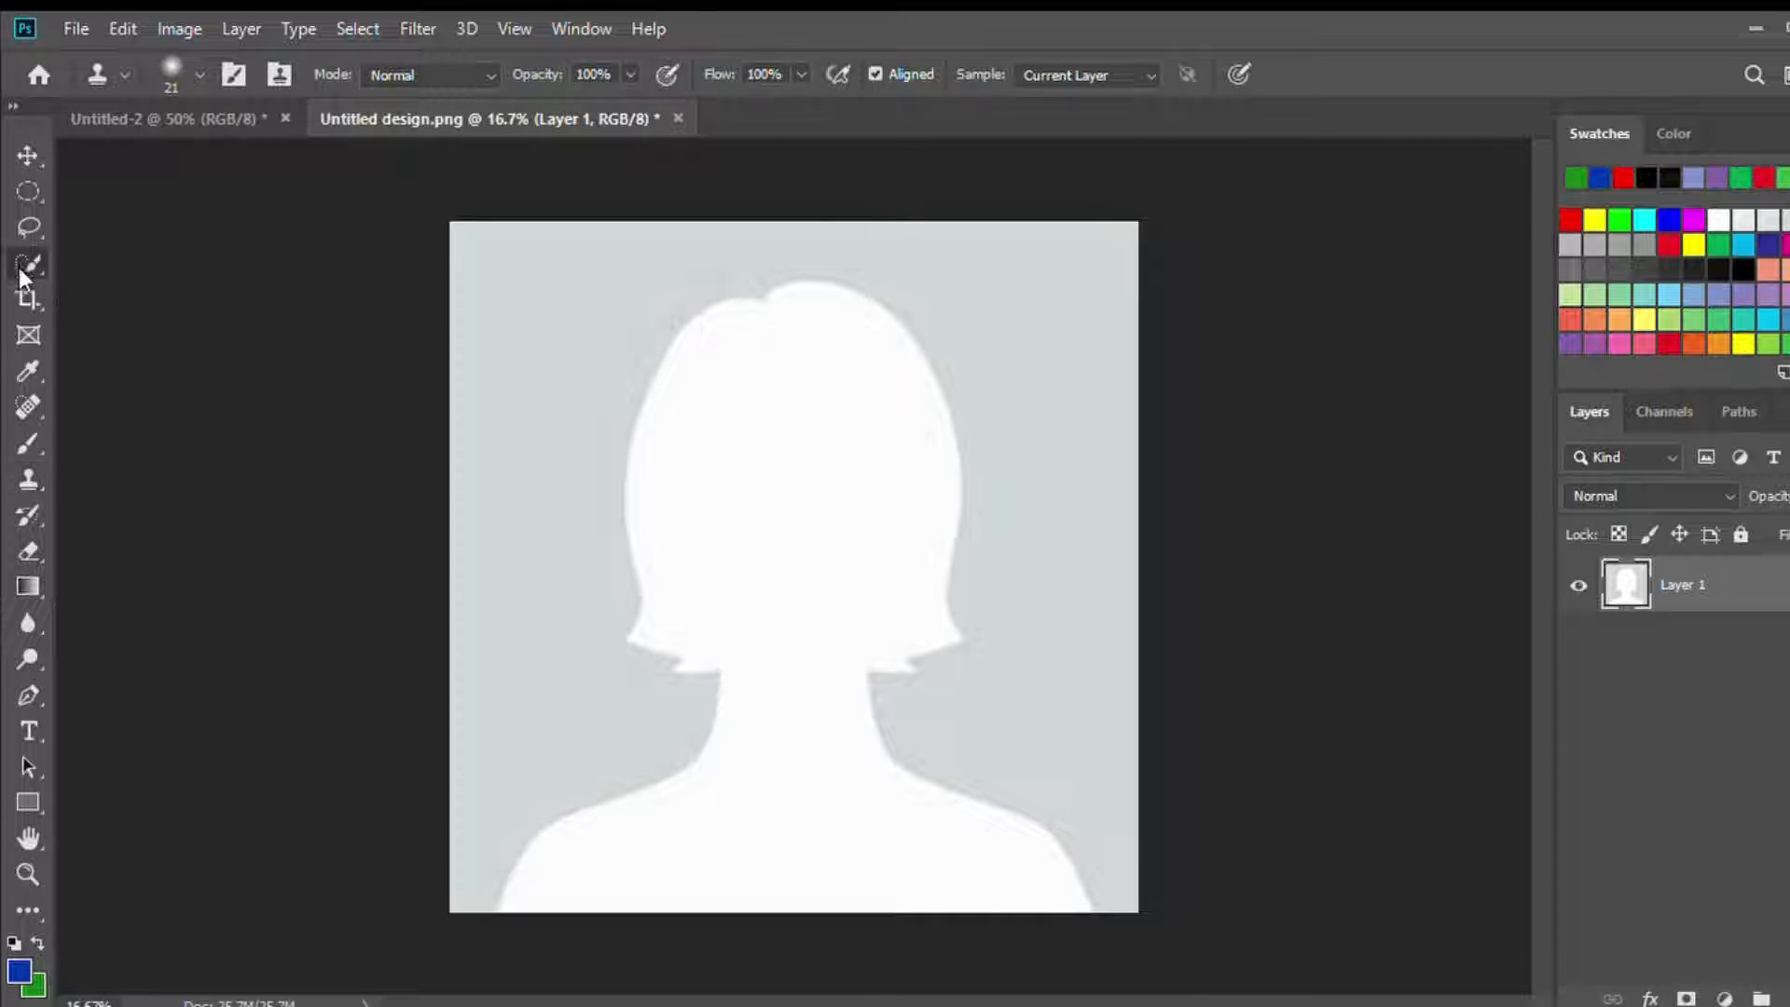
Step: Activate the Quick Selection tool for the portrait silhouette image and enlarge its brush to 2100
click(23, 263)
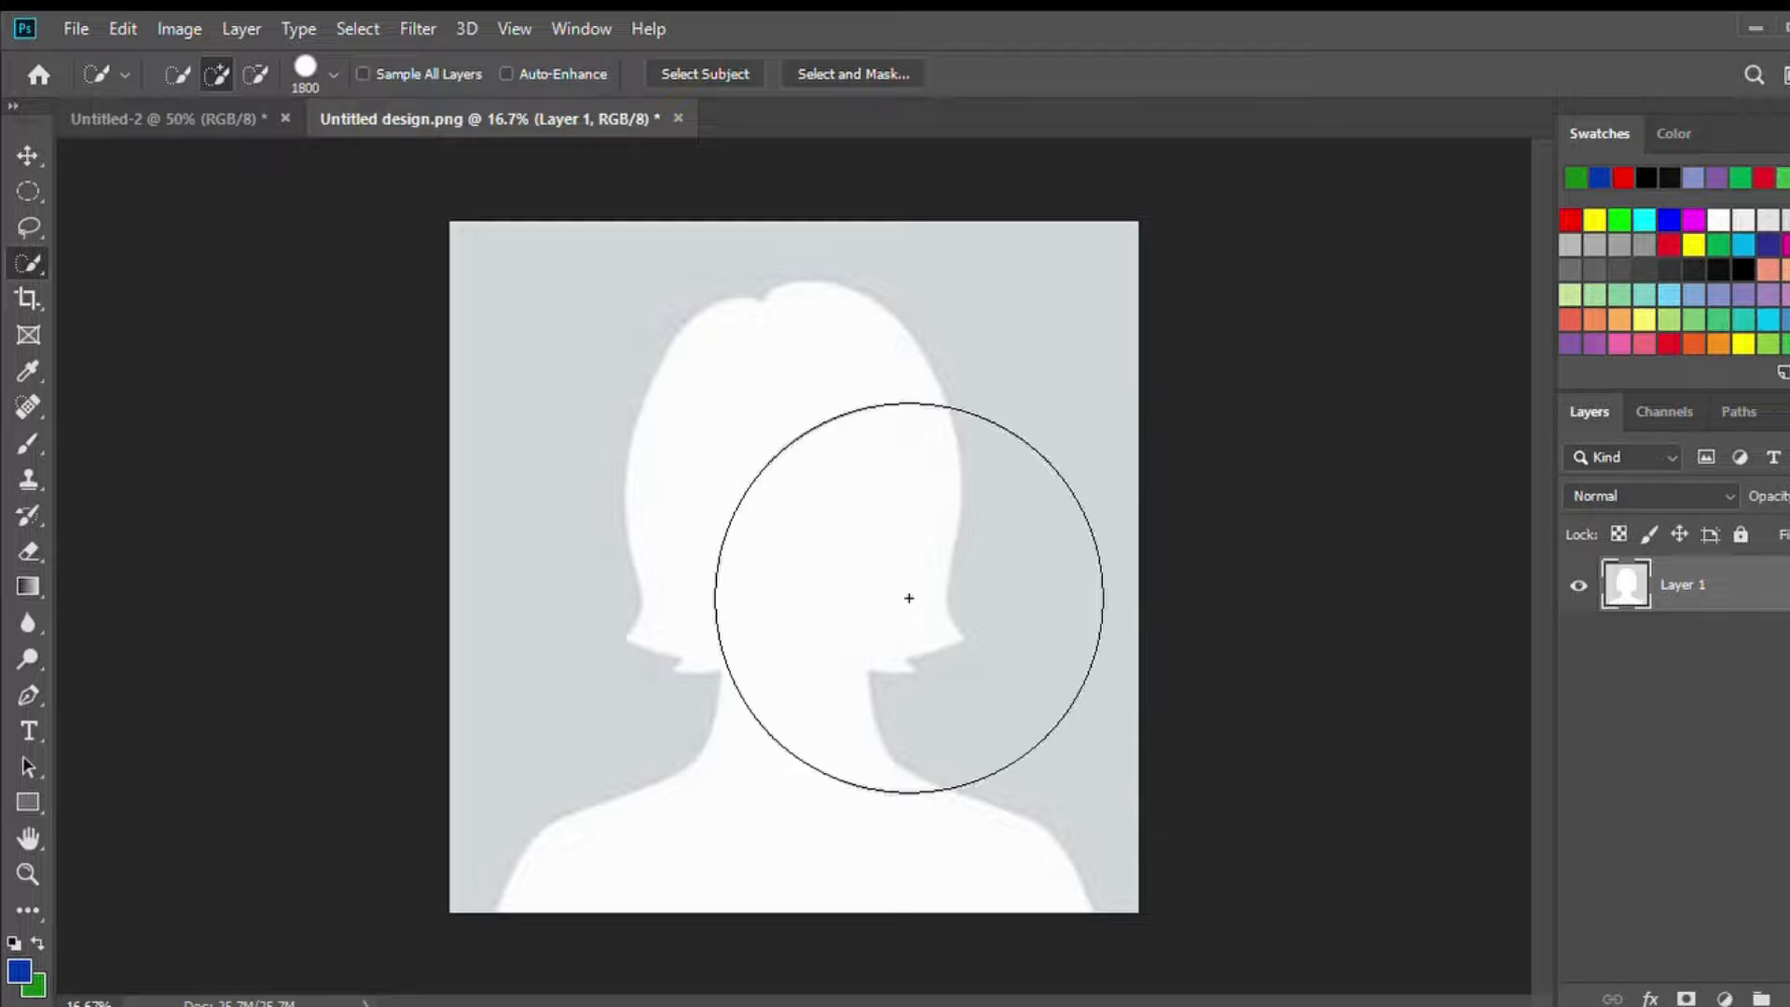
key(bracketright)
key(bracketright)
key(bracketright)
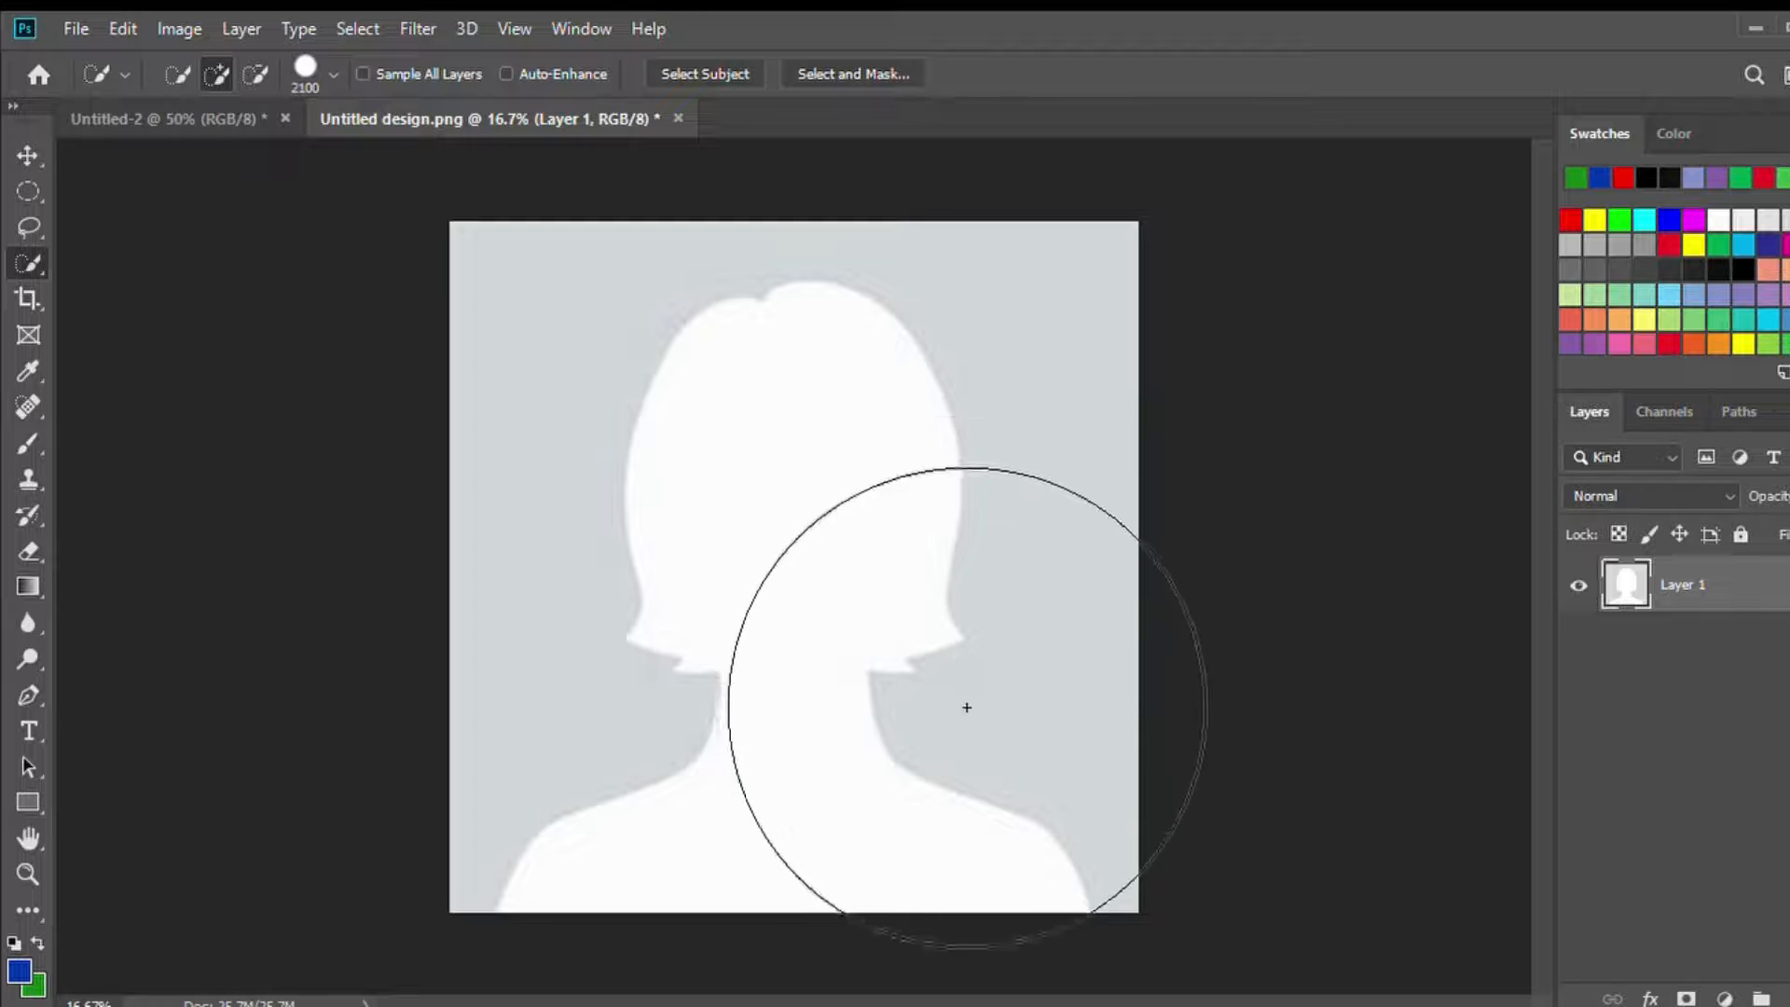
Step: Reduce the Quick Selection brush size to 250
key(bracketleft)
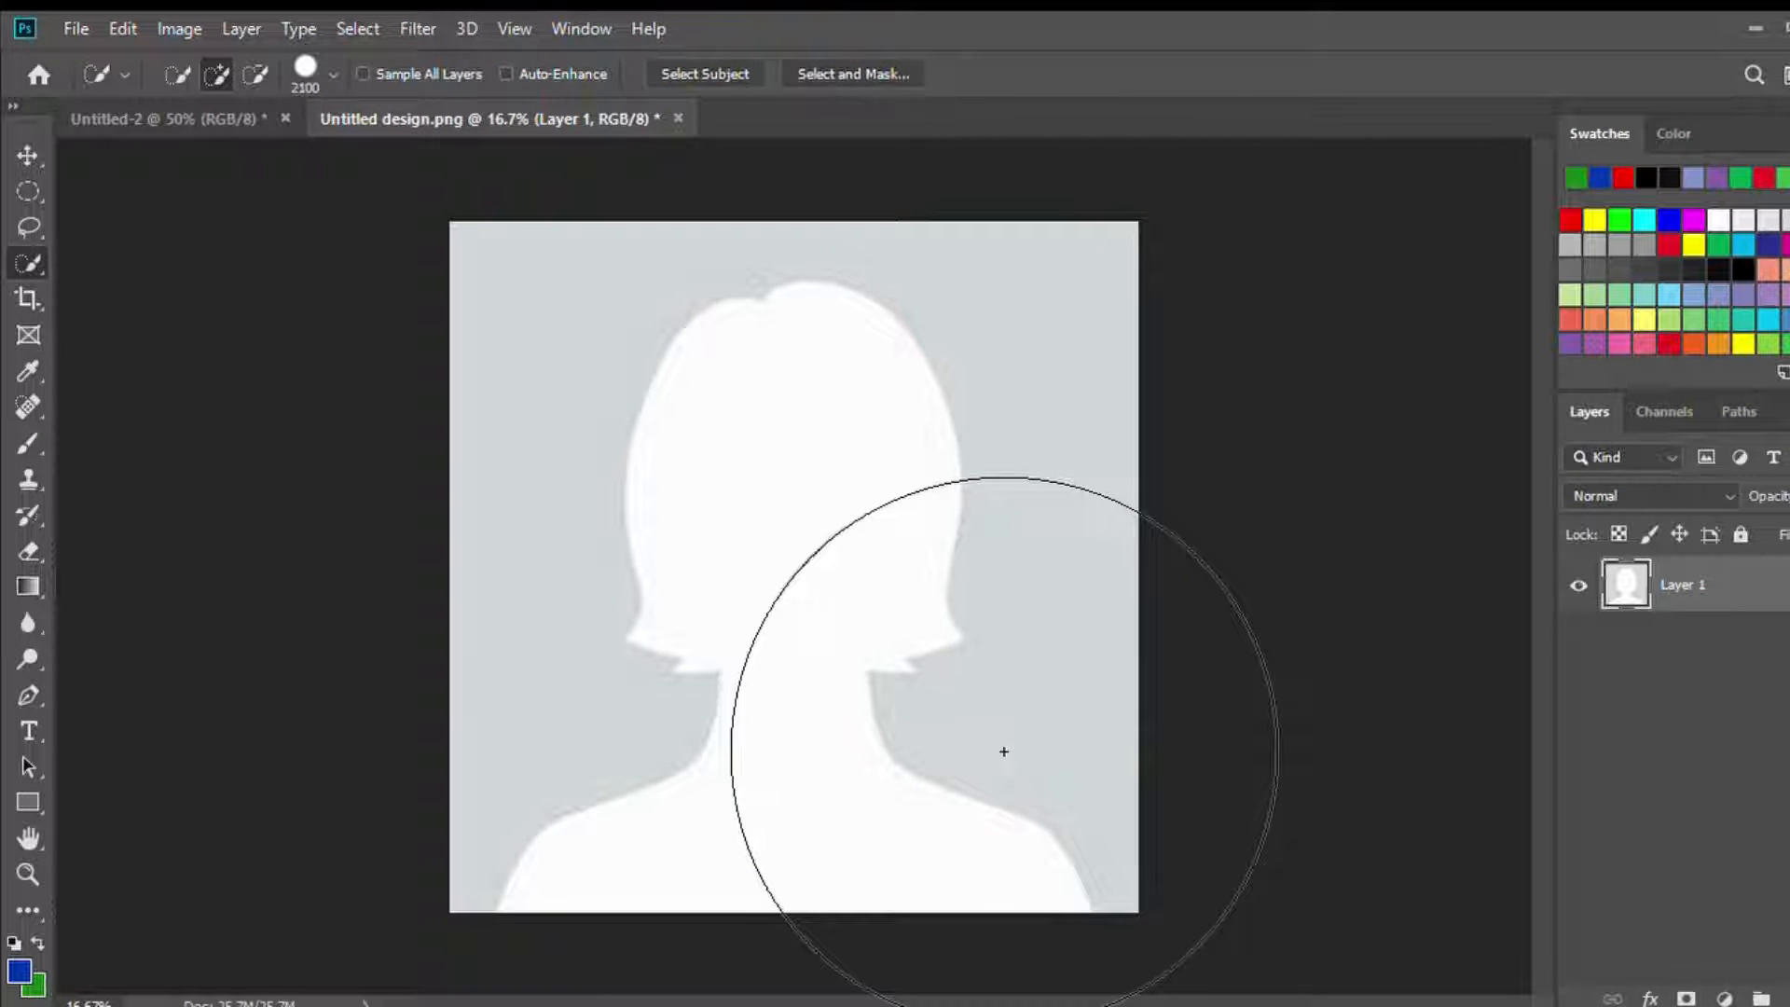
key(bracketleft)
key(bracketleft)
key(bracketleft)
key(bracketleft)
key(bracketleft)
key(bracketleft)
key(bracketleft)
key(bracketleft)
key(bracketleft)
key(bracketleft)
key(bracketleft)
key(bracketleft)
key(bracketleft)
key(bracketleft)
key(bracketleft)
key(bracketleft)
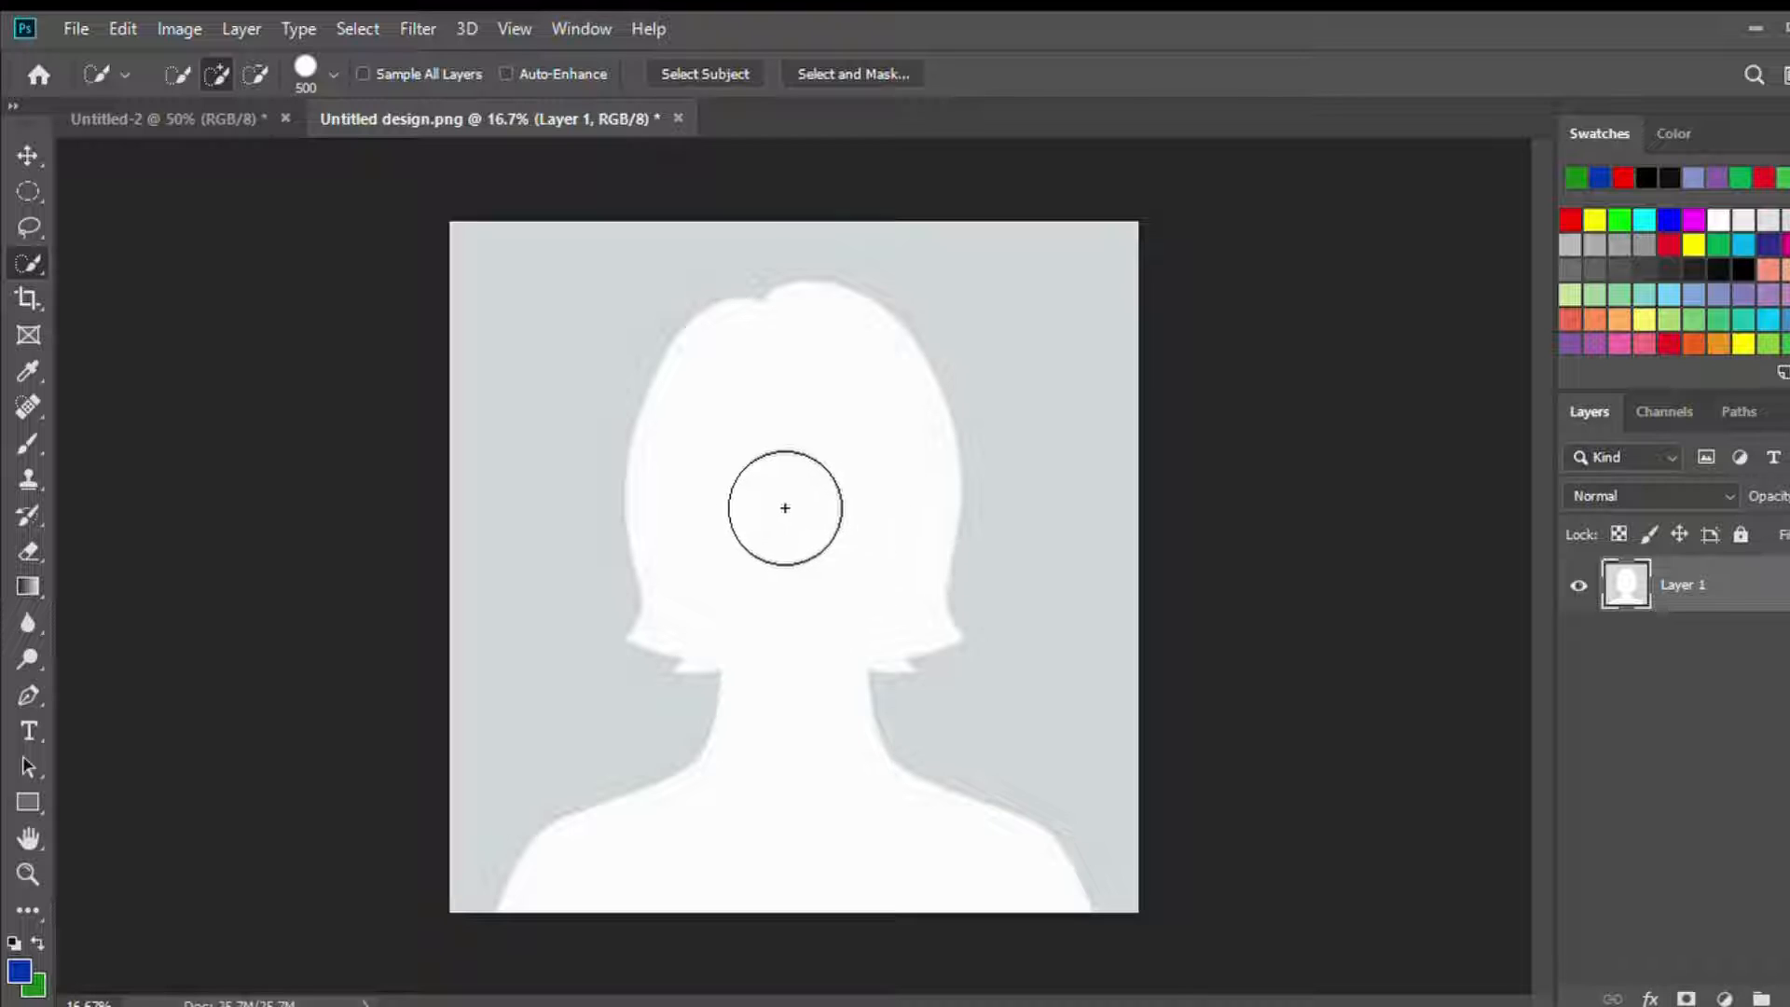
key(bracketleft)
key(bracketleft)
key(bracketleft)
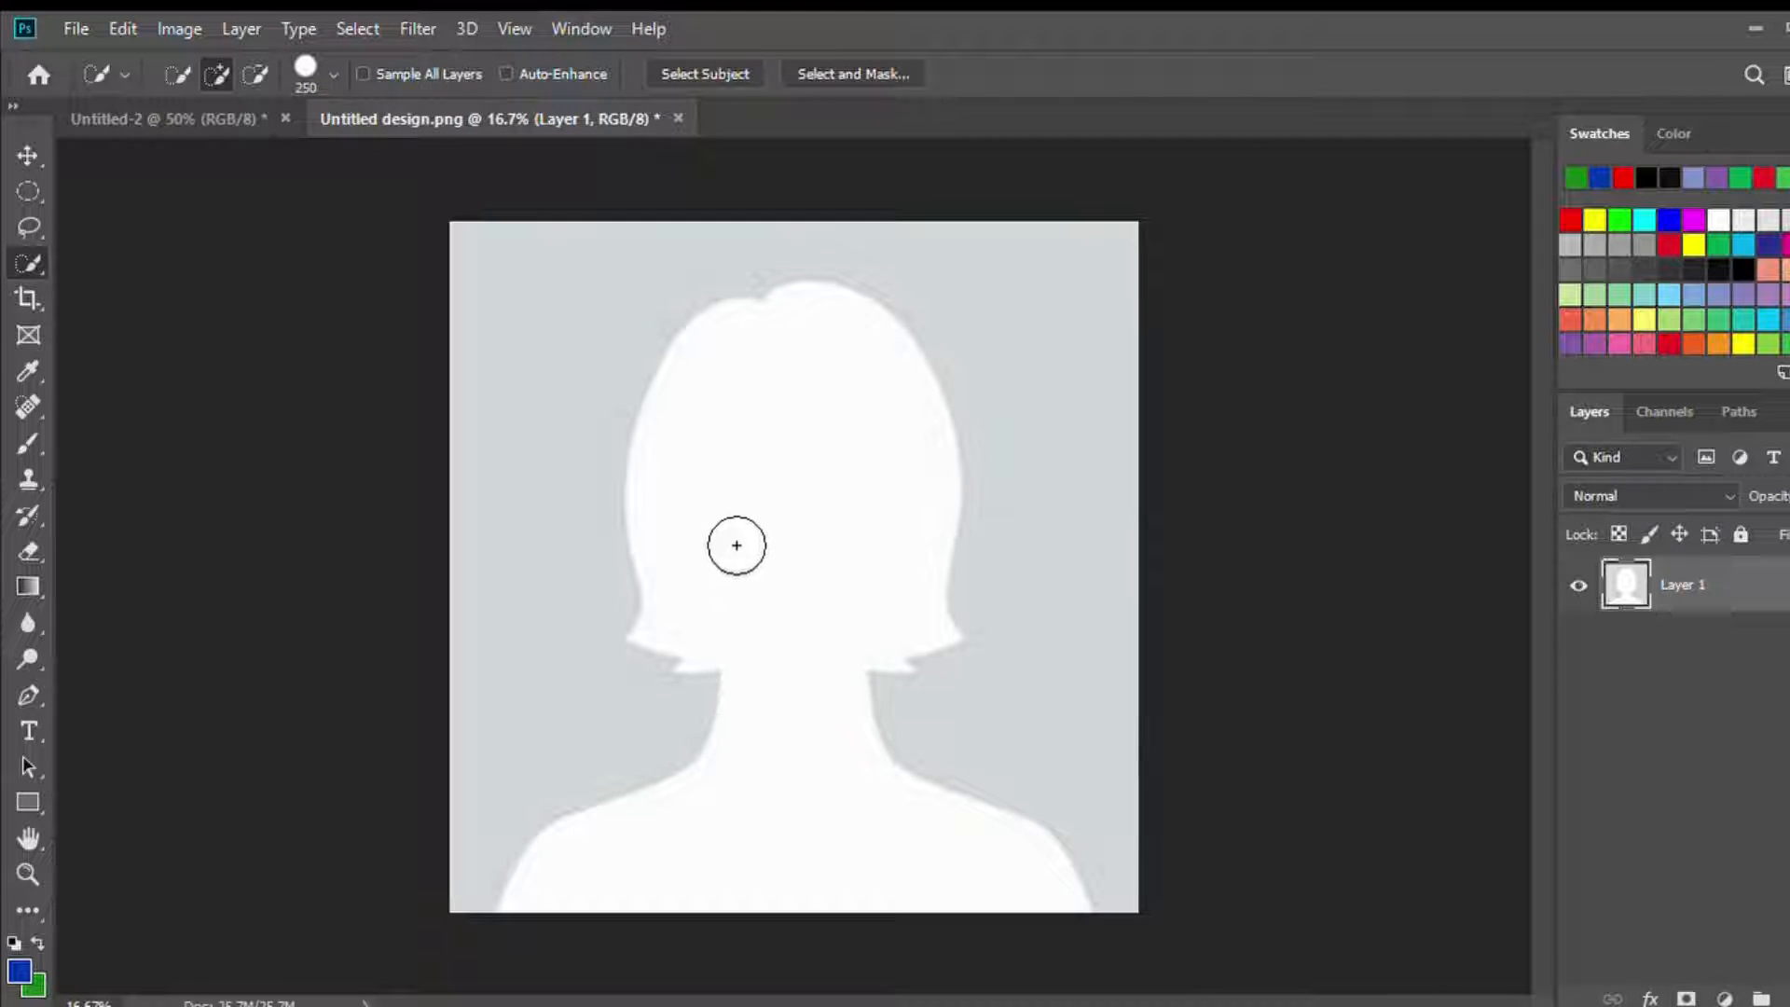
Step: Select the silhouette's head and hair with the Quick Selection tool and copy the selection to a new layer
click(701, 536)
key(ctrl+d)
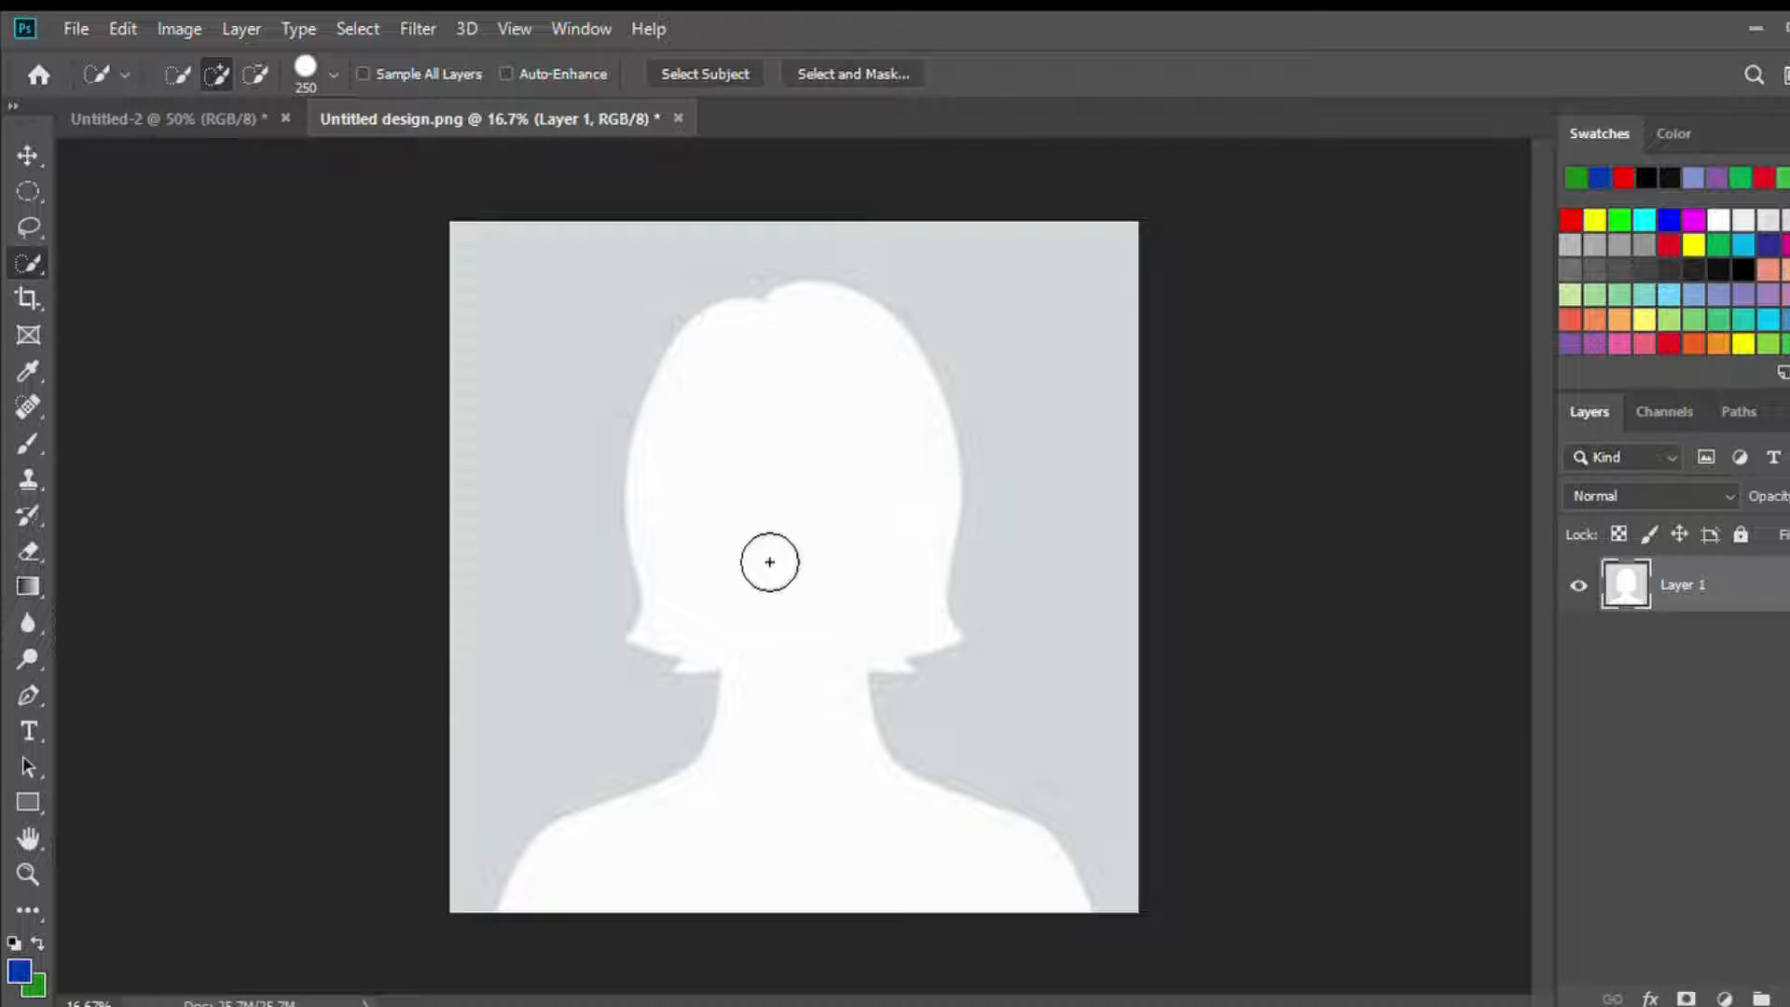
mouse_move(719, 624)
mouse_down()
mouse_move(730, 414)
mouse_move(827, 344)
mouse_move(821, 323)
mouse_up()
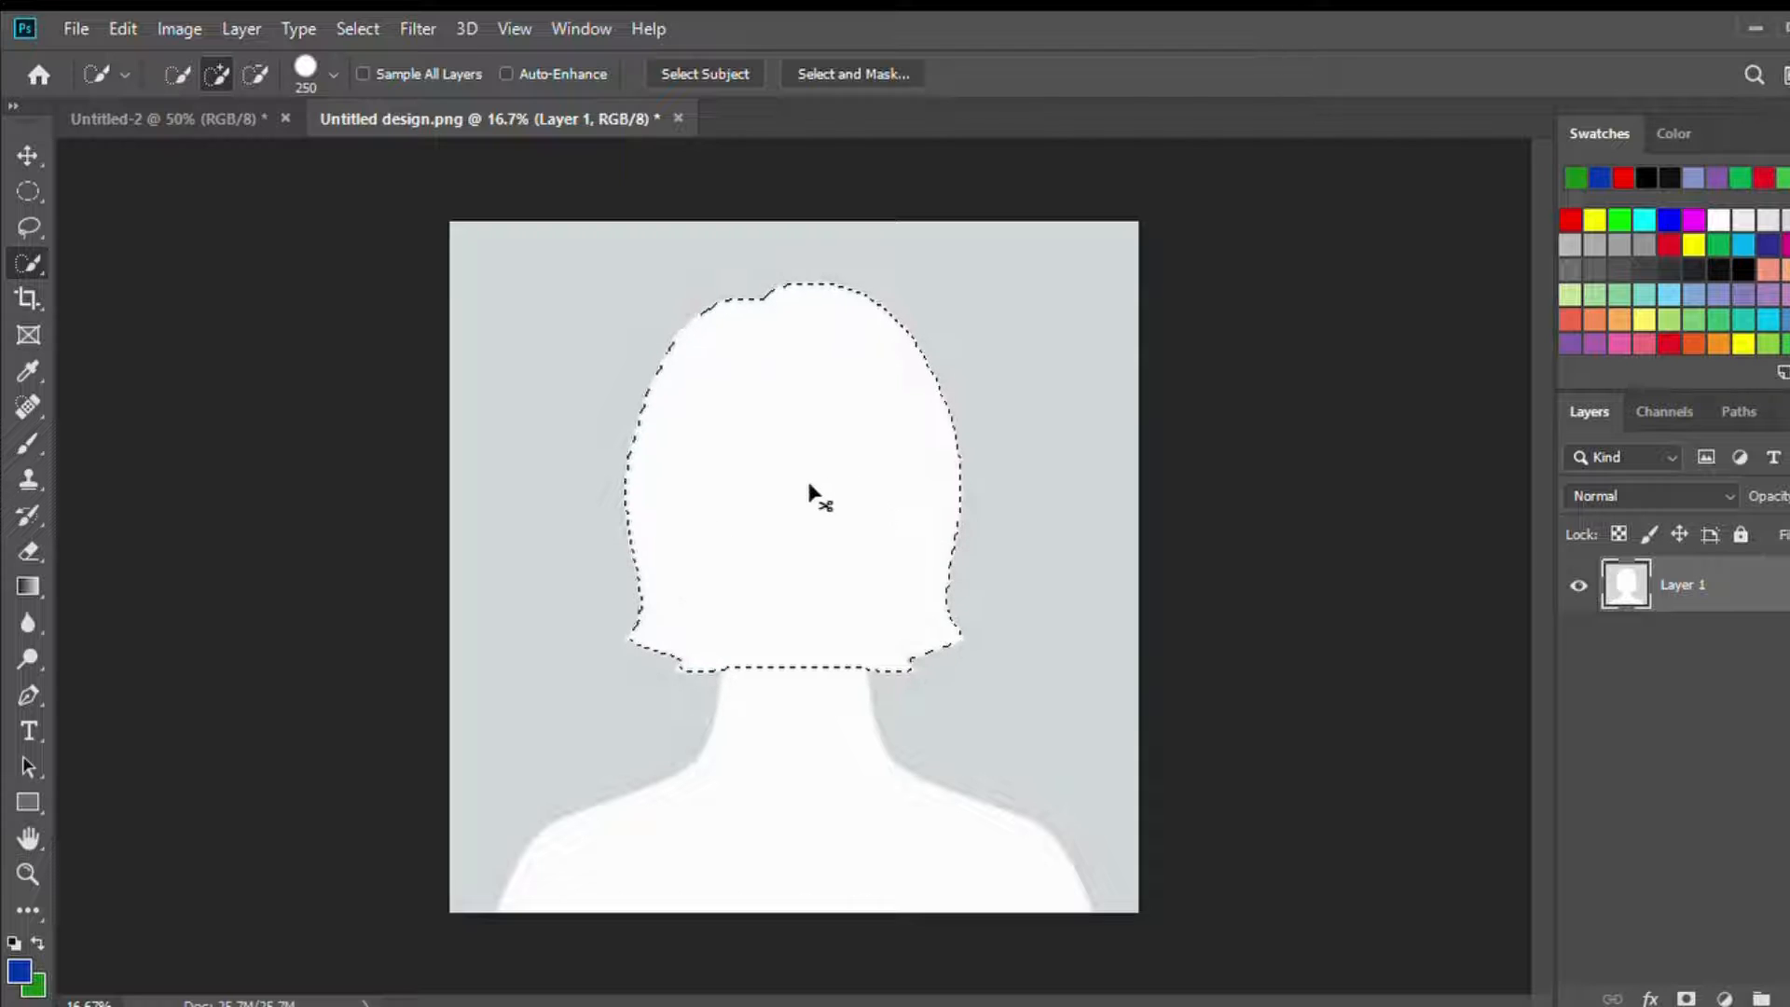
key(ctrl+j)
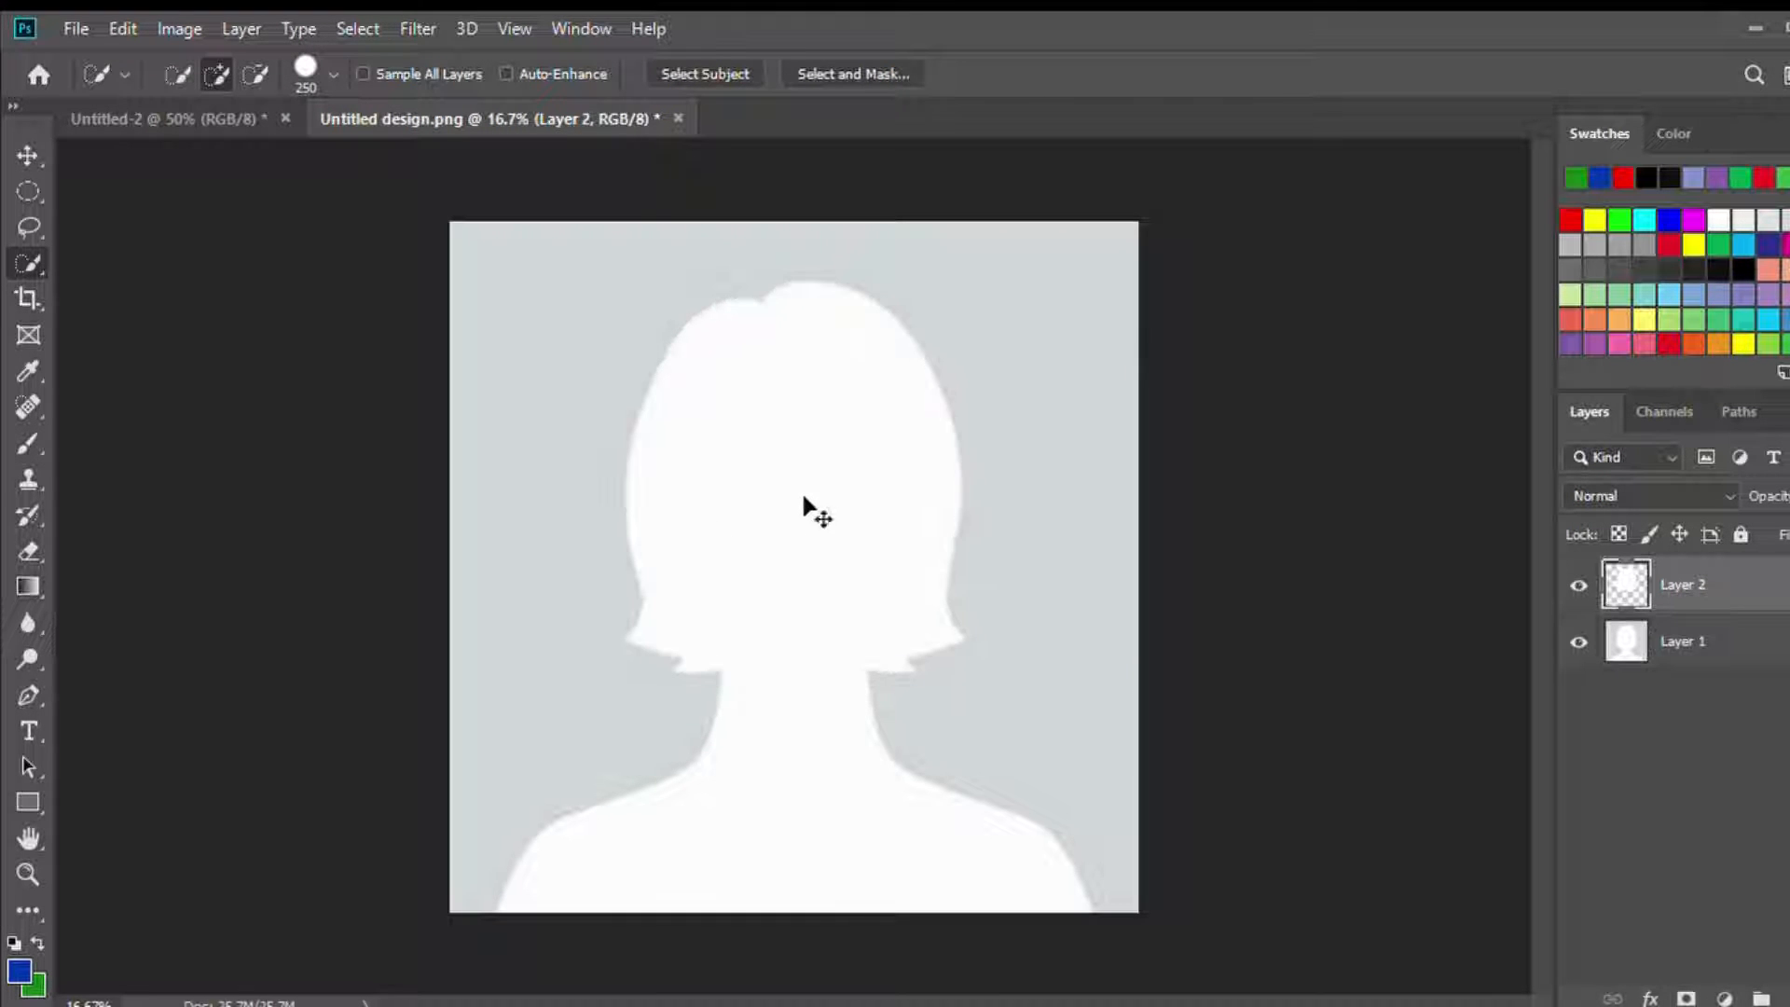
Step: View the copied head alone by hiding Layer 1, and switch the view by hiding Layer 2 and showing Layer 1
click(1578, 639)
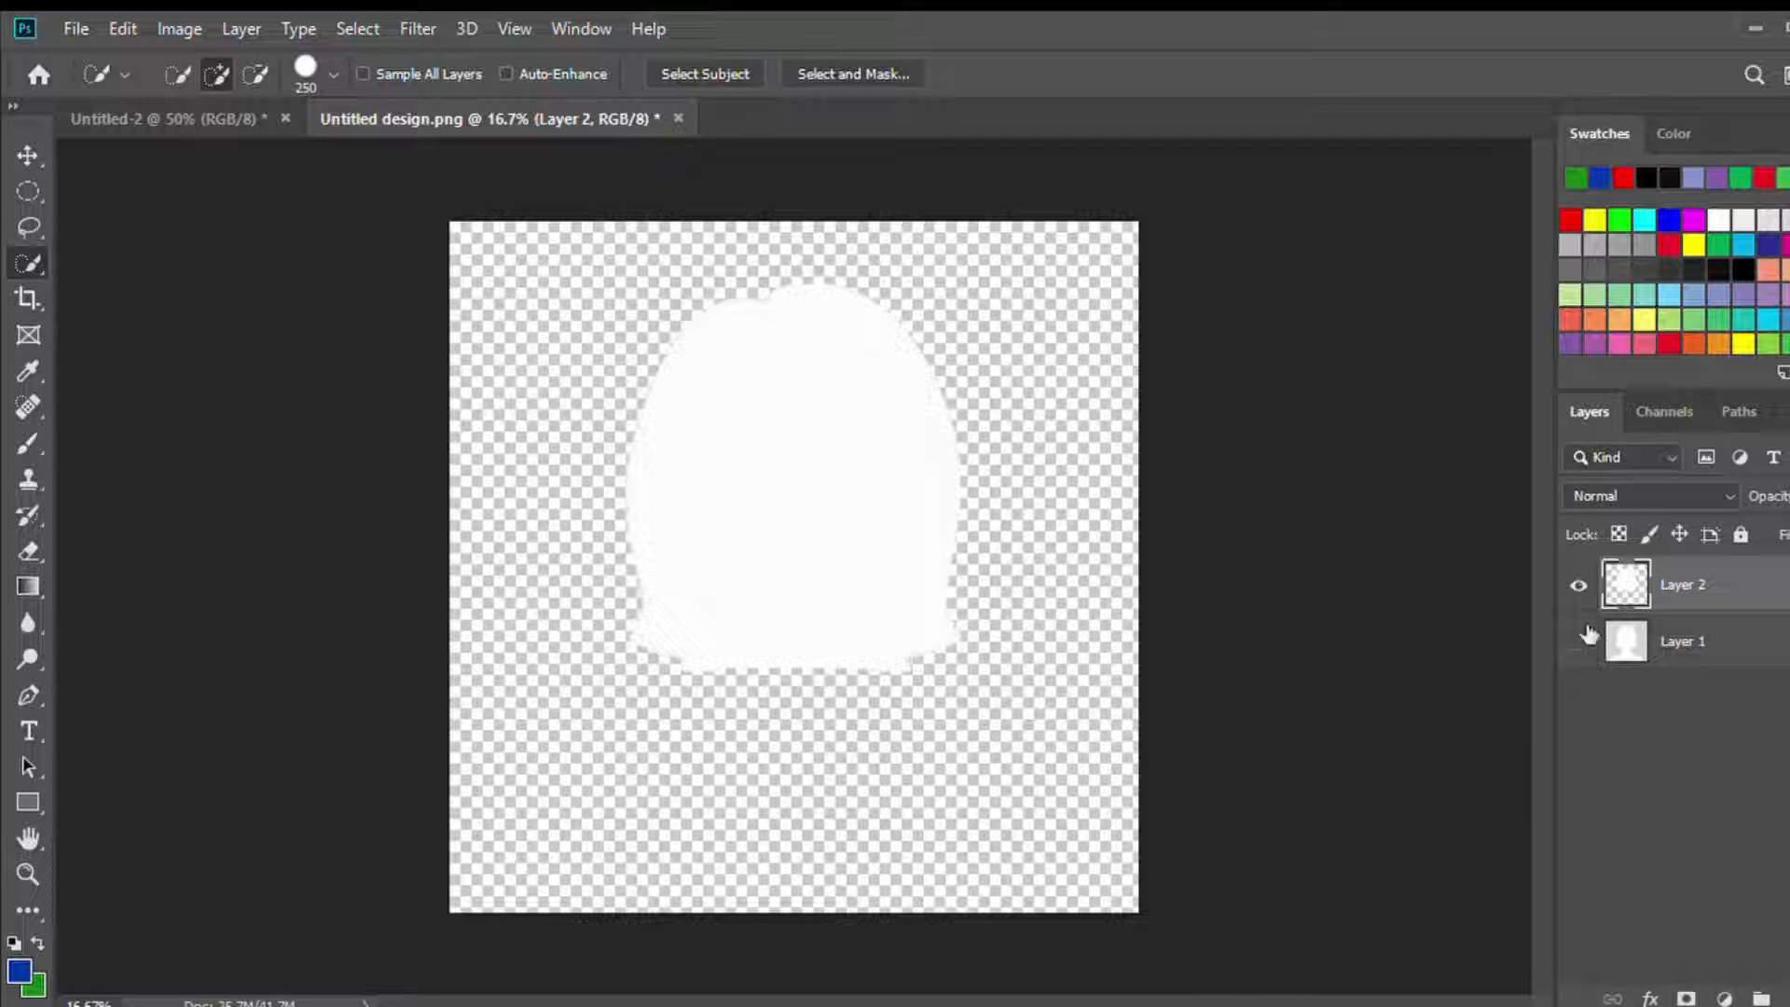
click(1579, 587)
click(1578, 639)
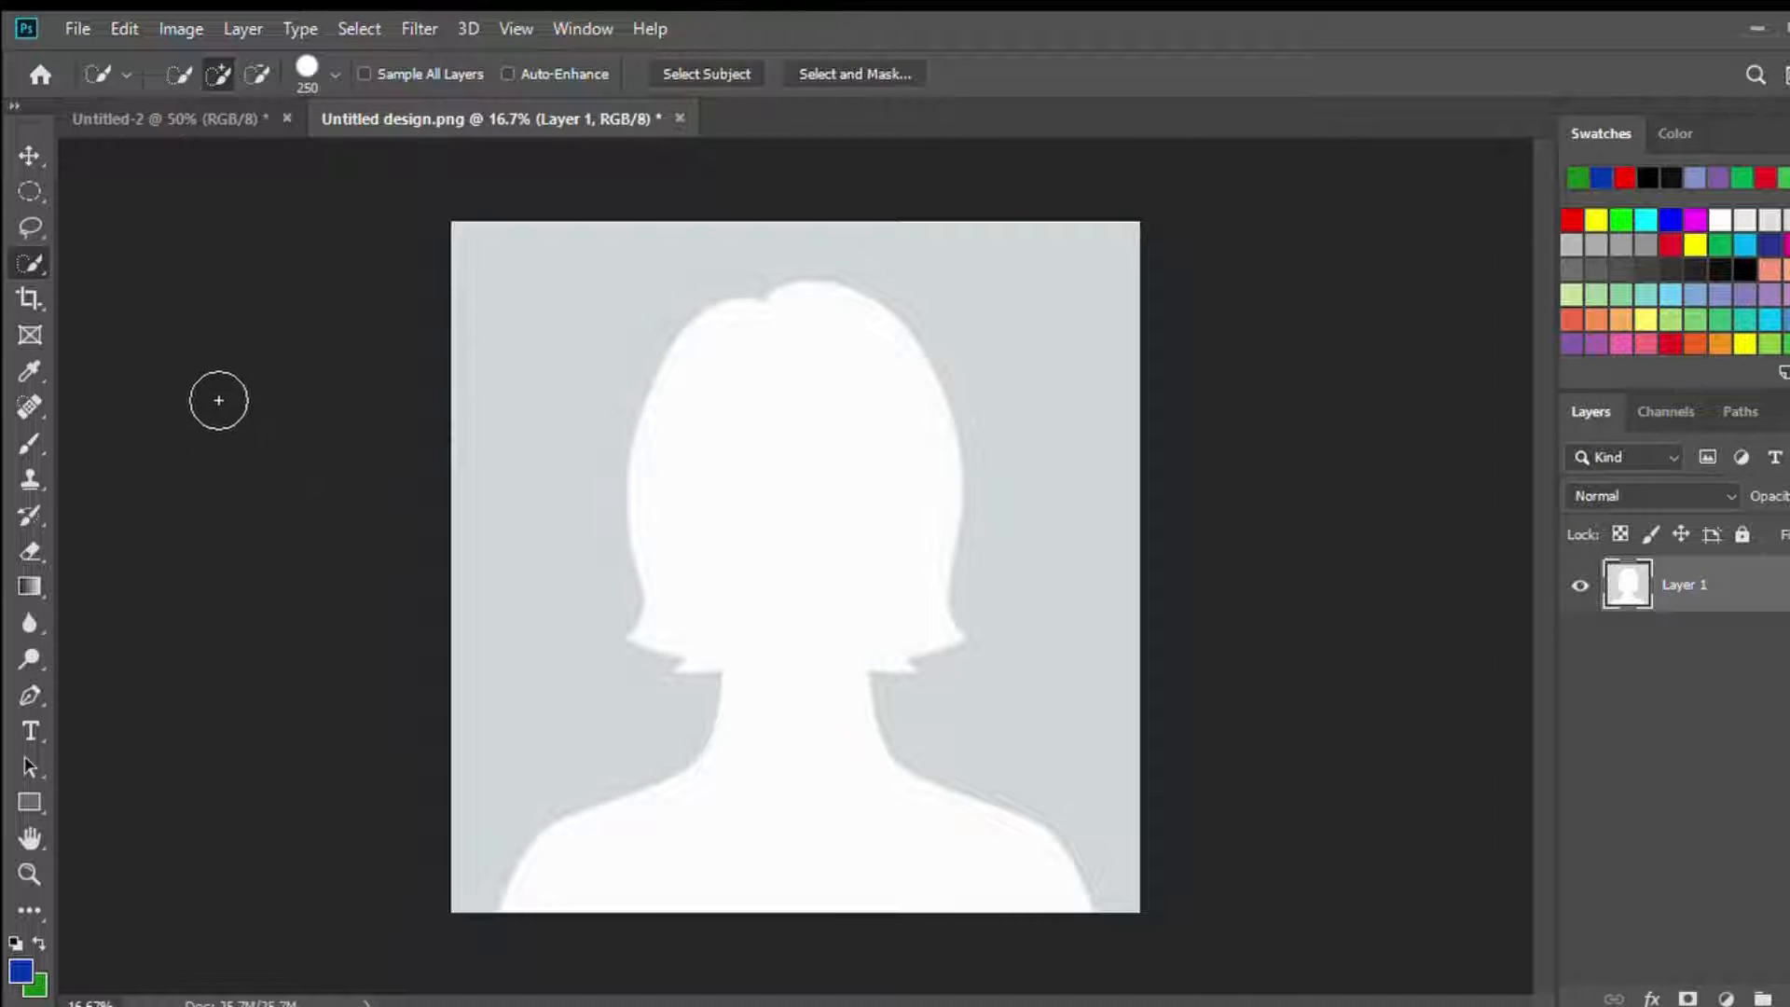
Step: Crop the silhouette image inward from its left, bottom and right edges, and crop it again more tightly around the head
click(28, 298)
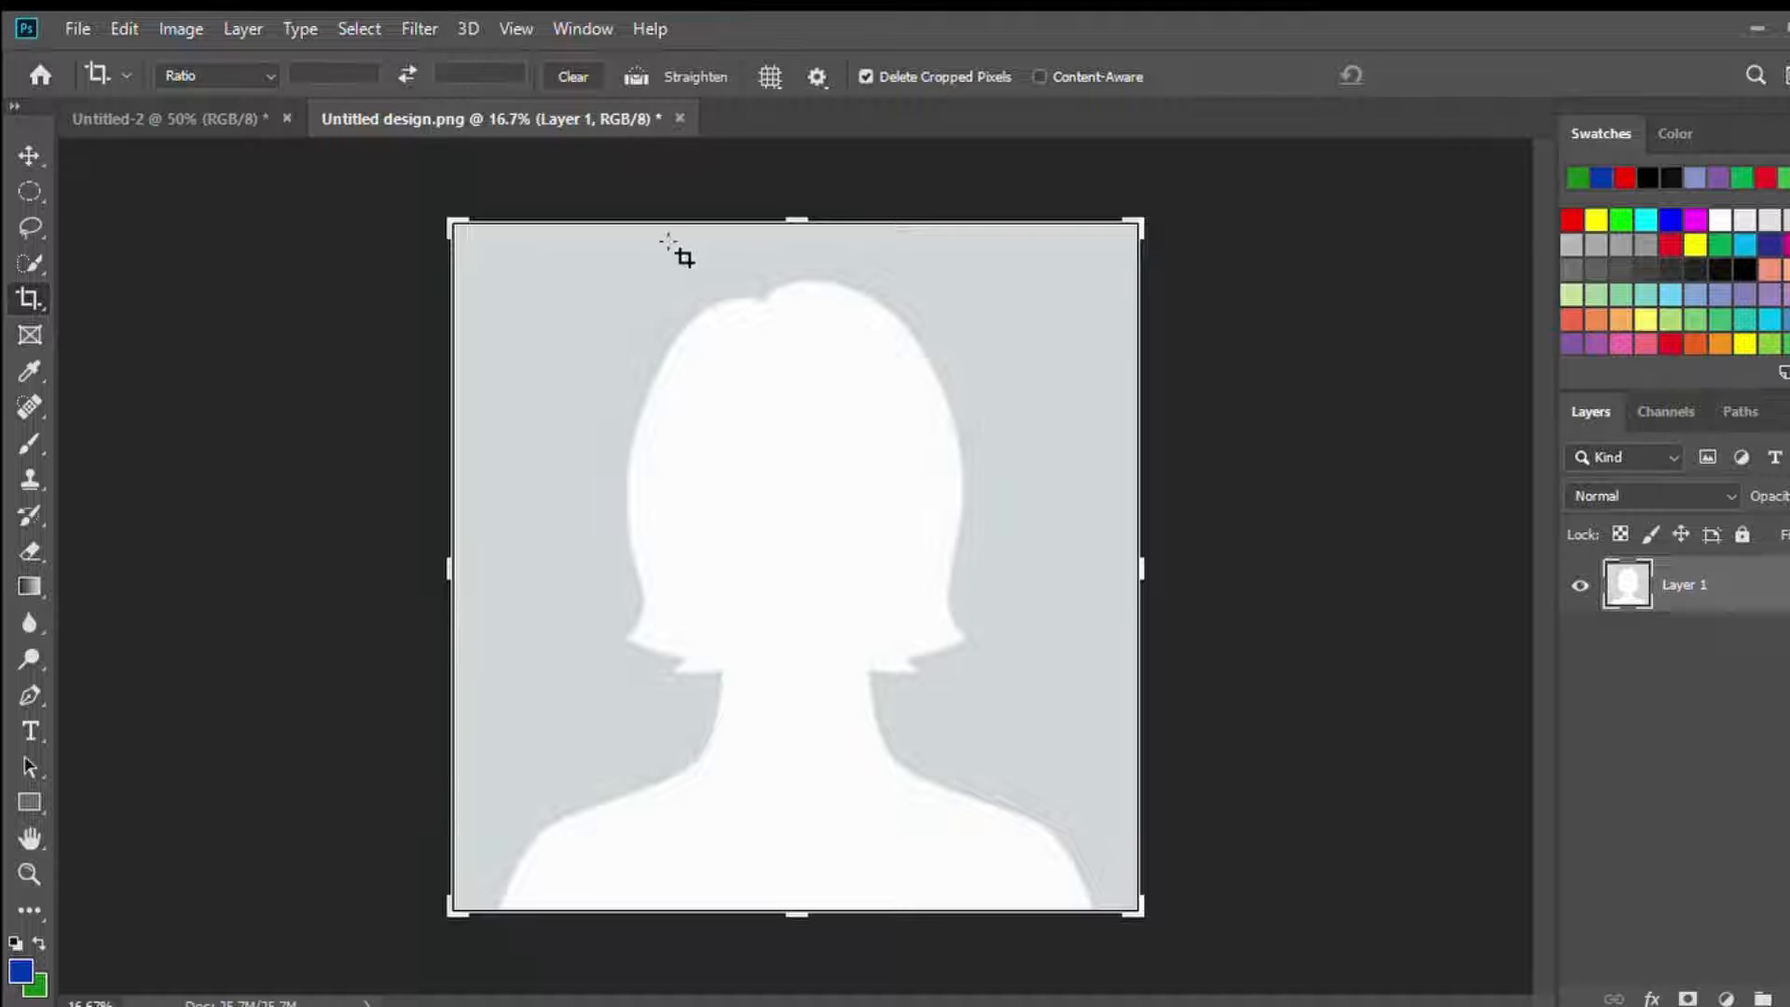
drag(450, 569, 482, 571)
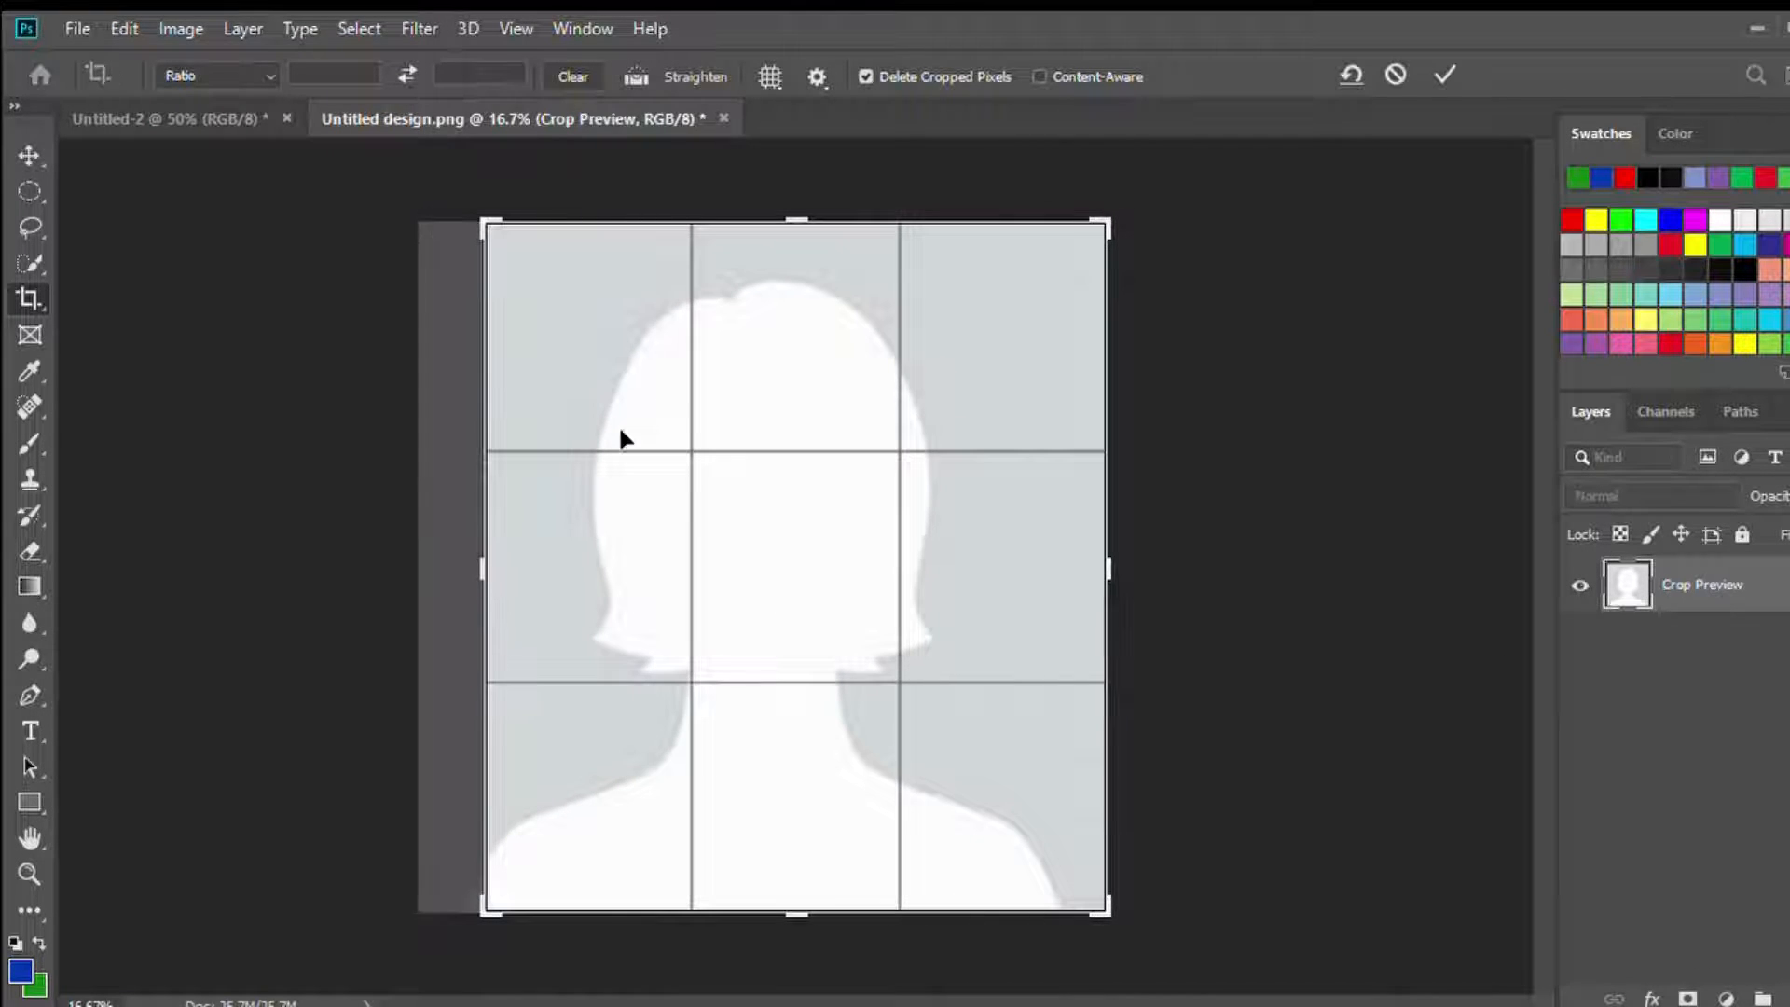
drag(798, 919, 823, 811)
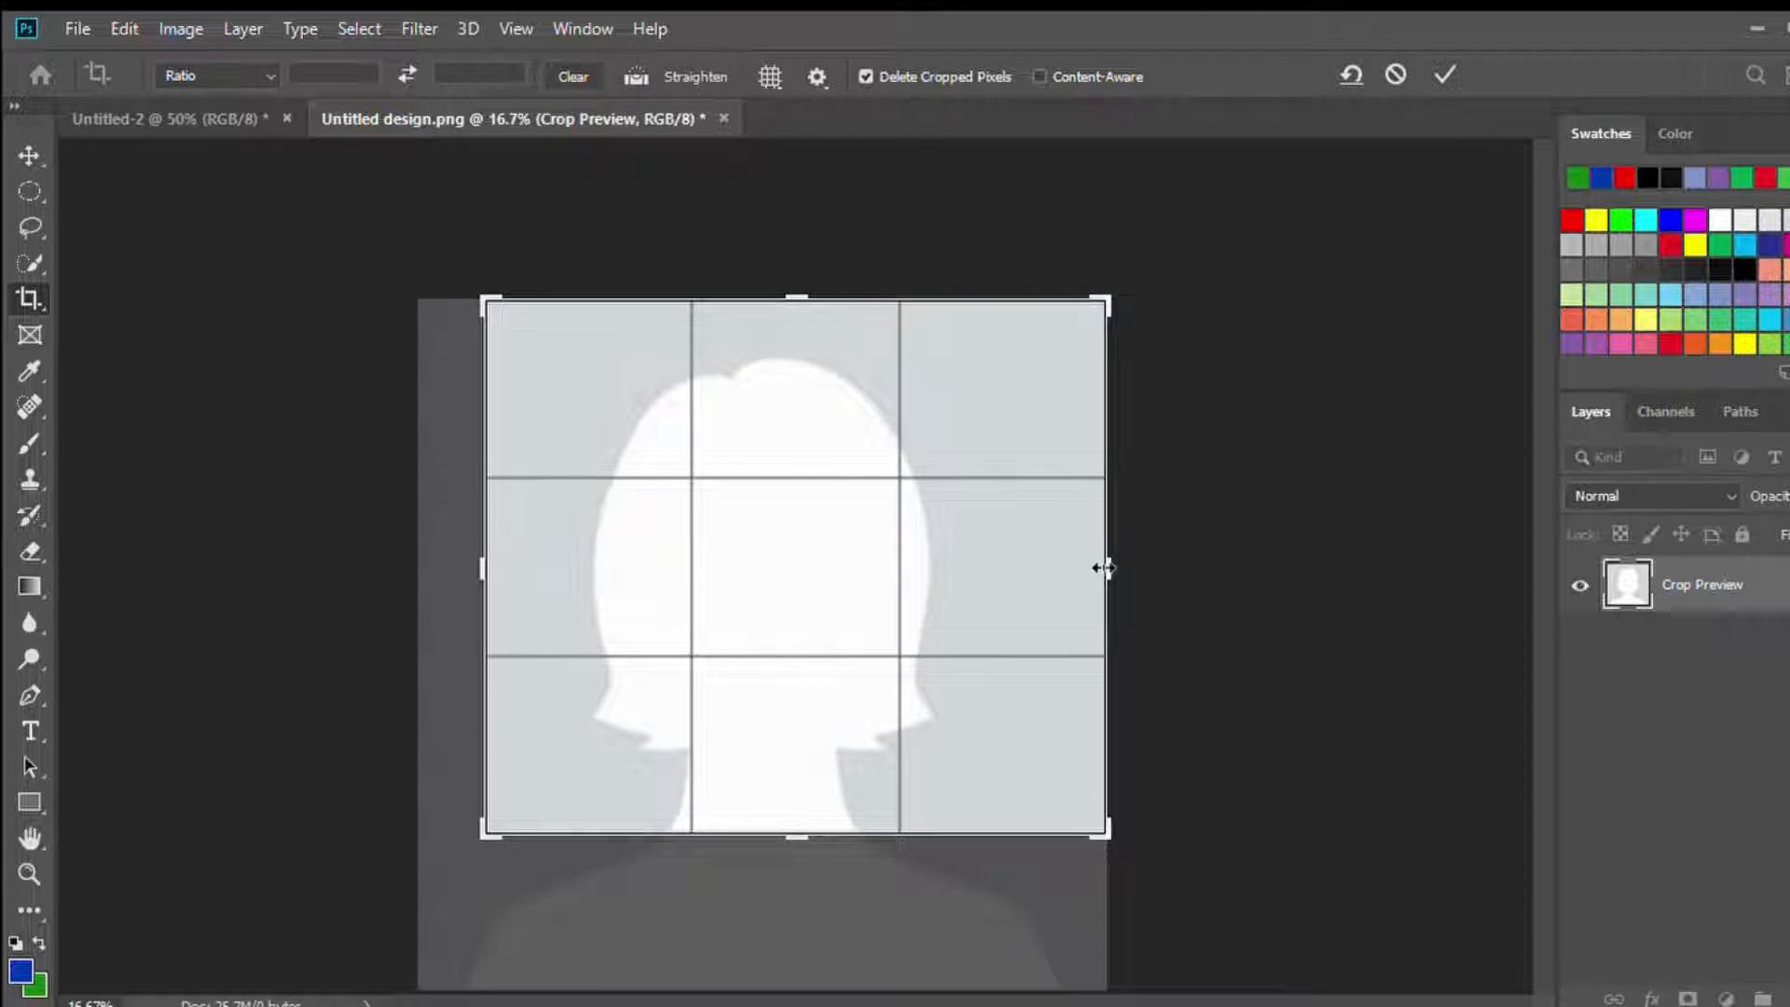
drag(1102, 568, 1050, 576)
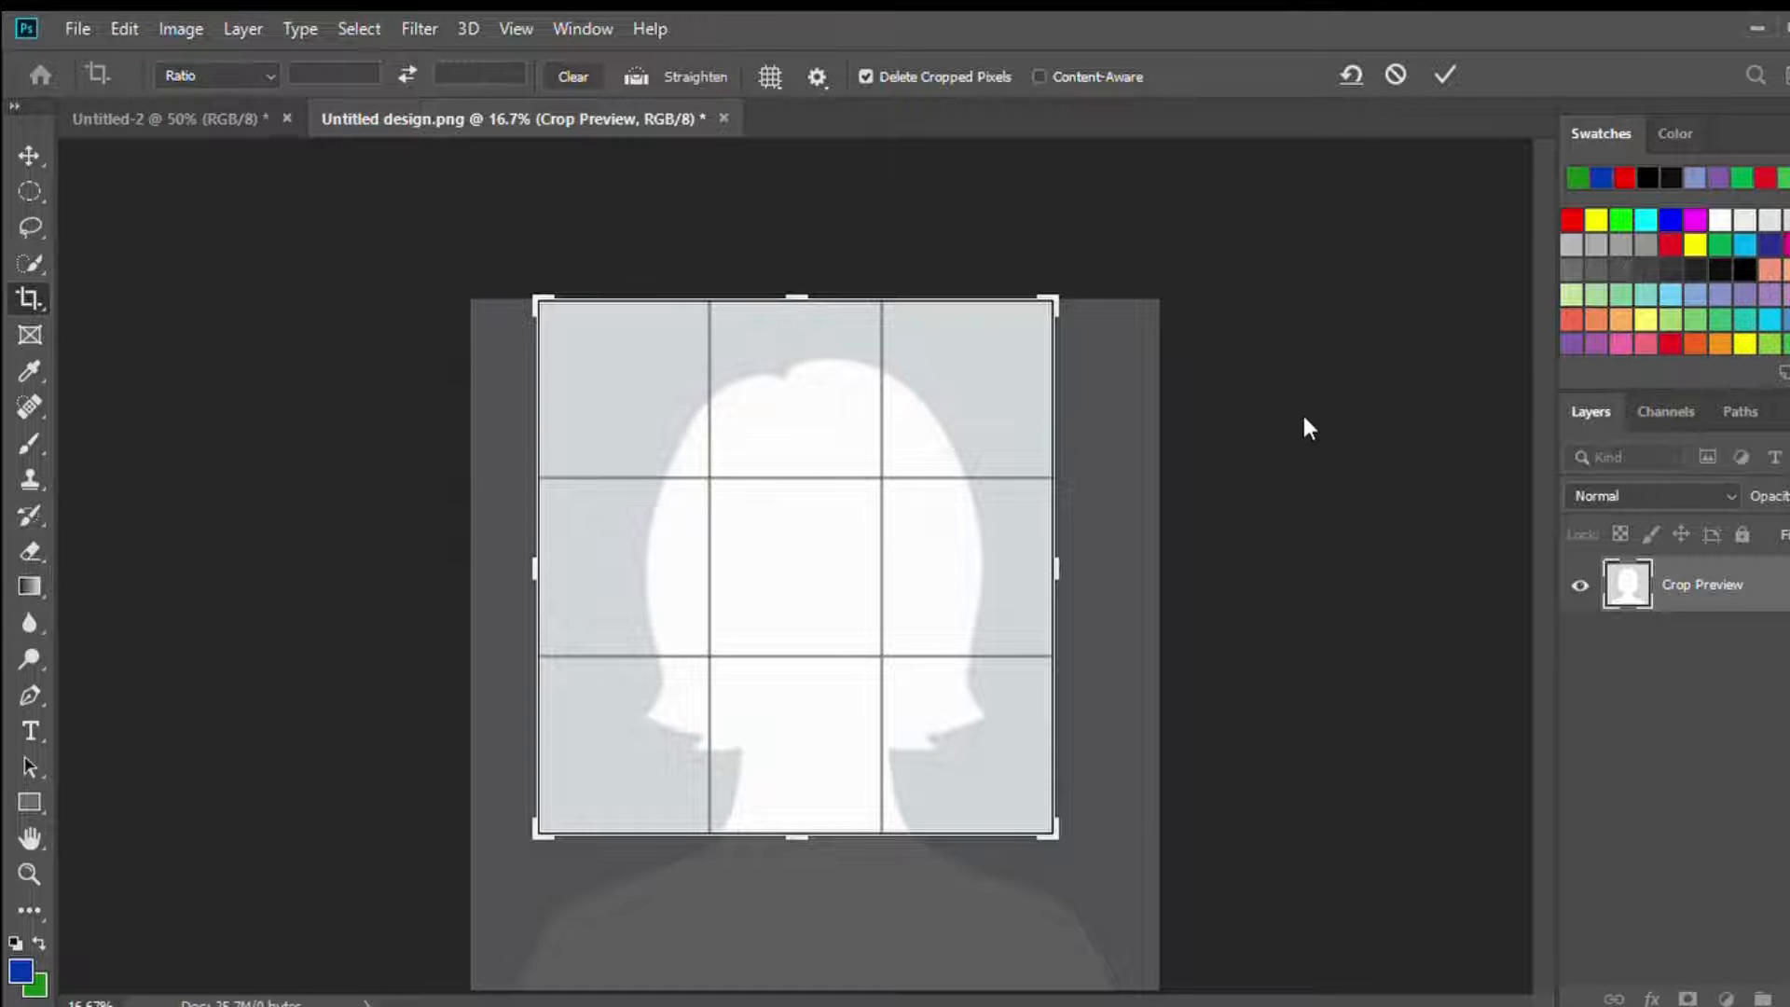
key(Return)
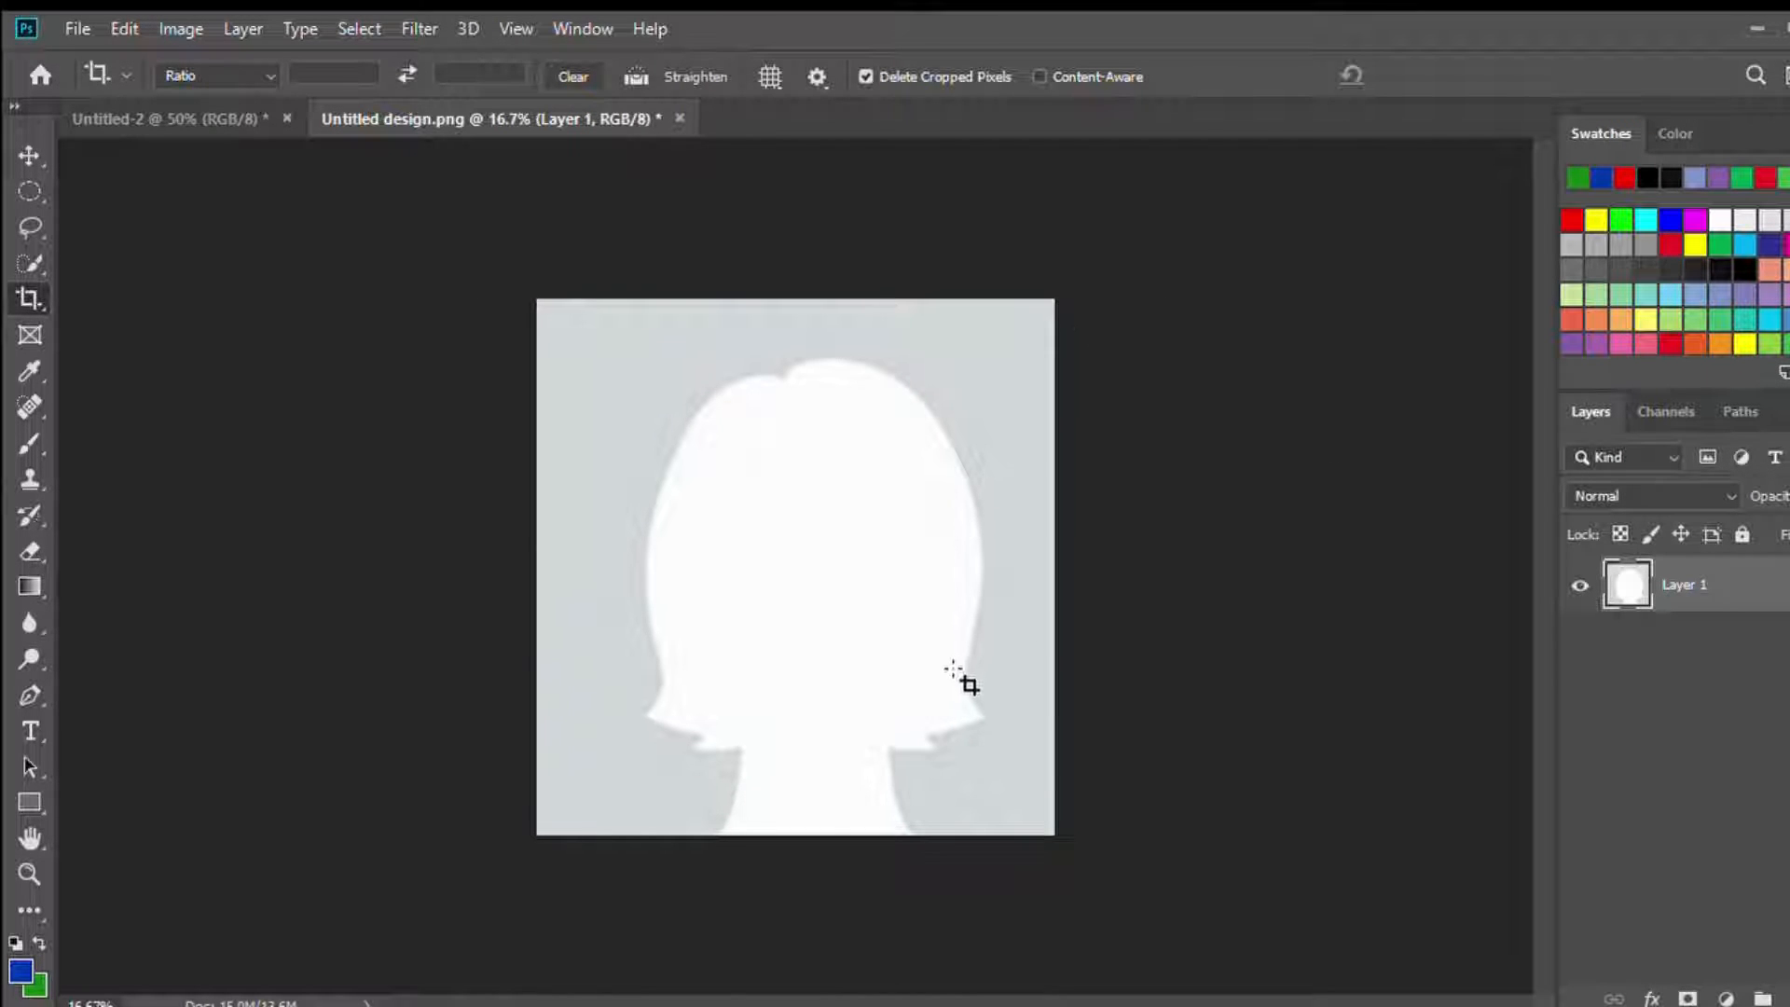
drag(598, 327, 1007, 820)
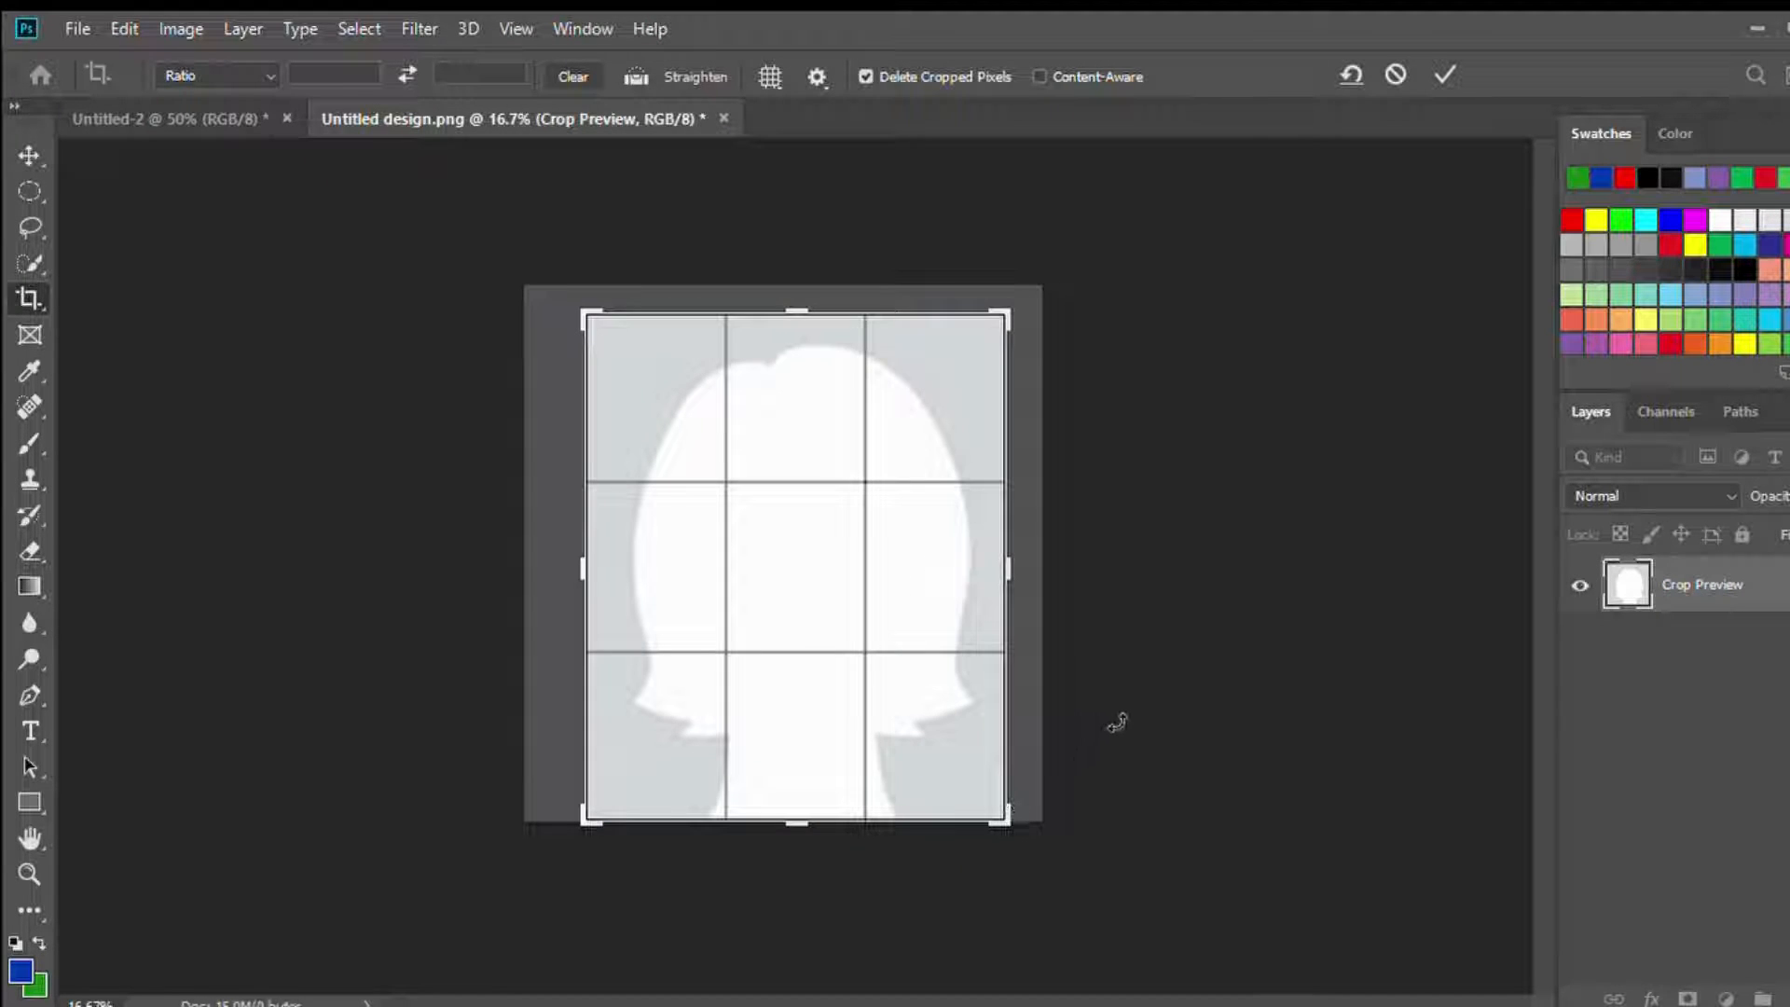
key(Return)
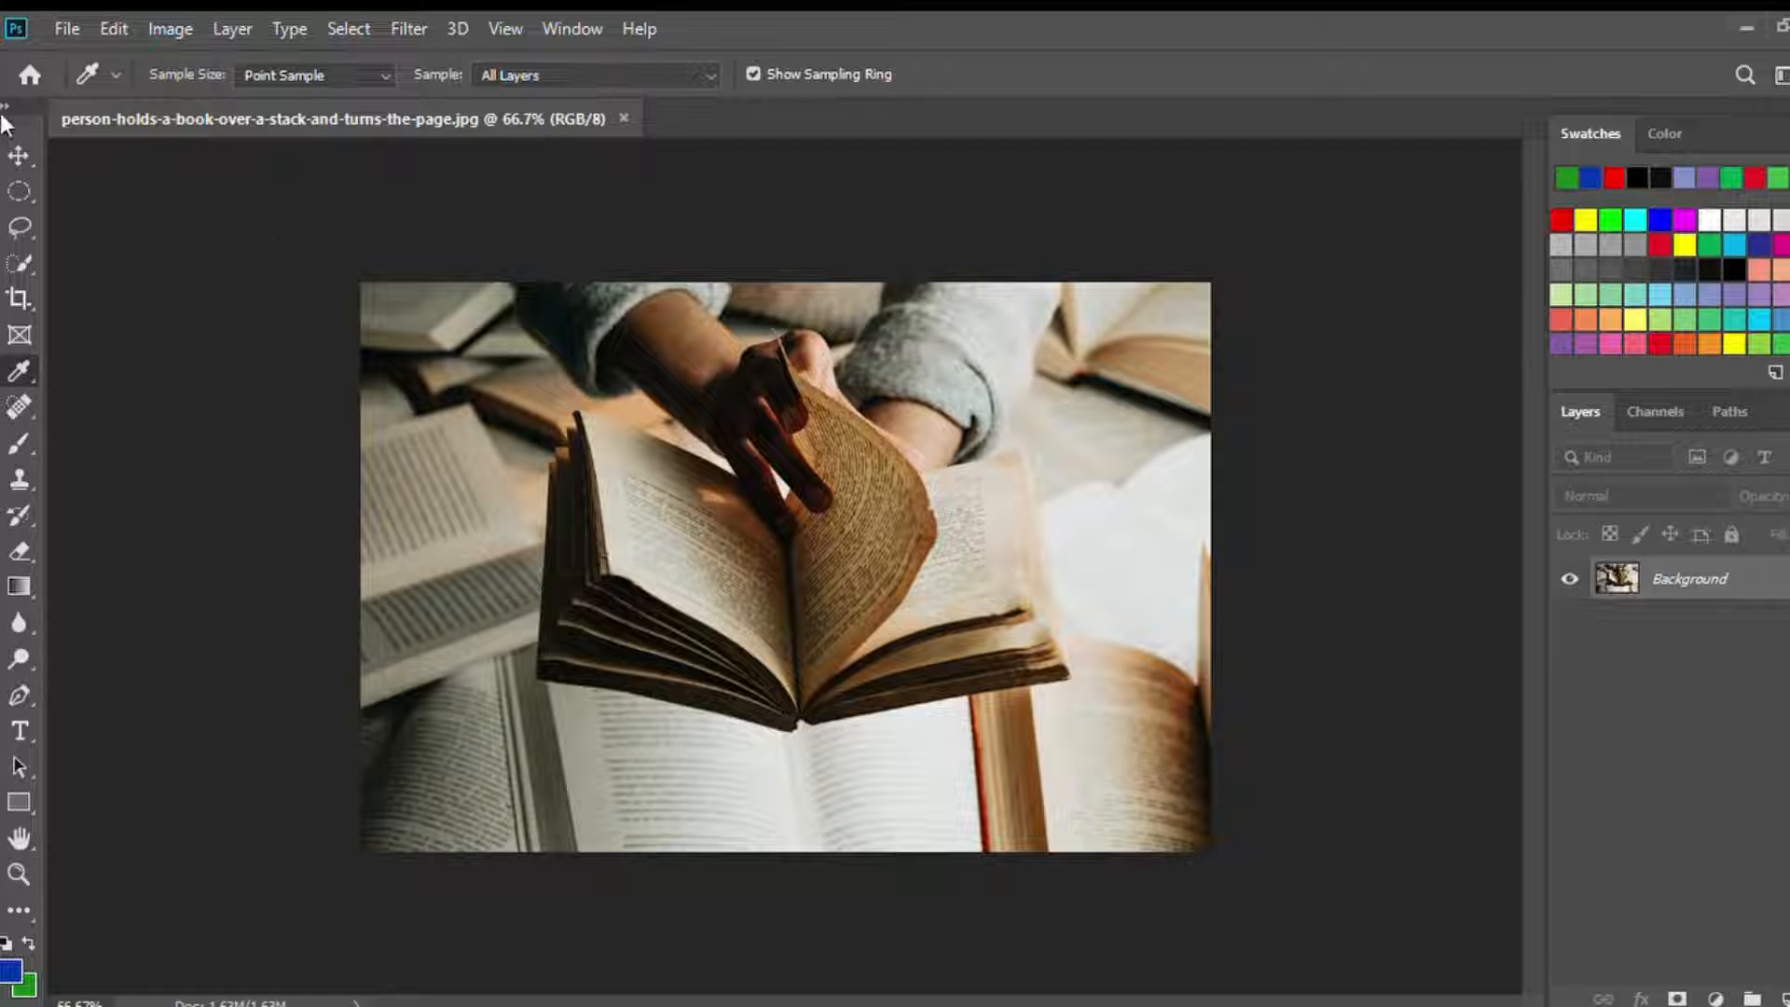
Step: Sample the beige page of the open book as the foreground color with the Eyedropper, and inspect the foreground color picker without accepting changes
click(15, 151)
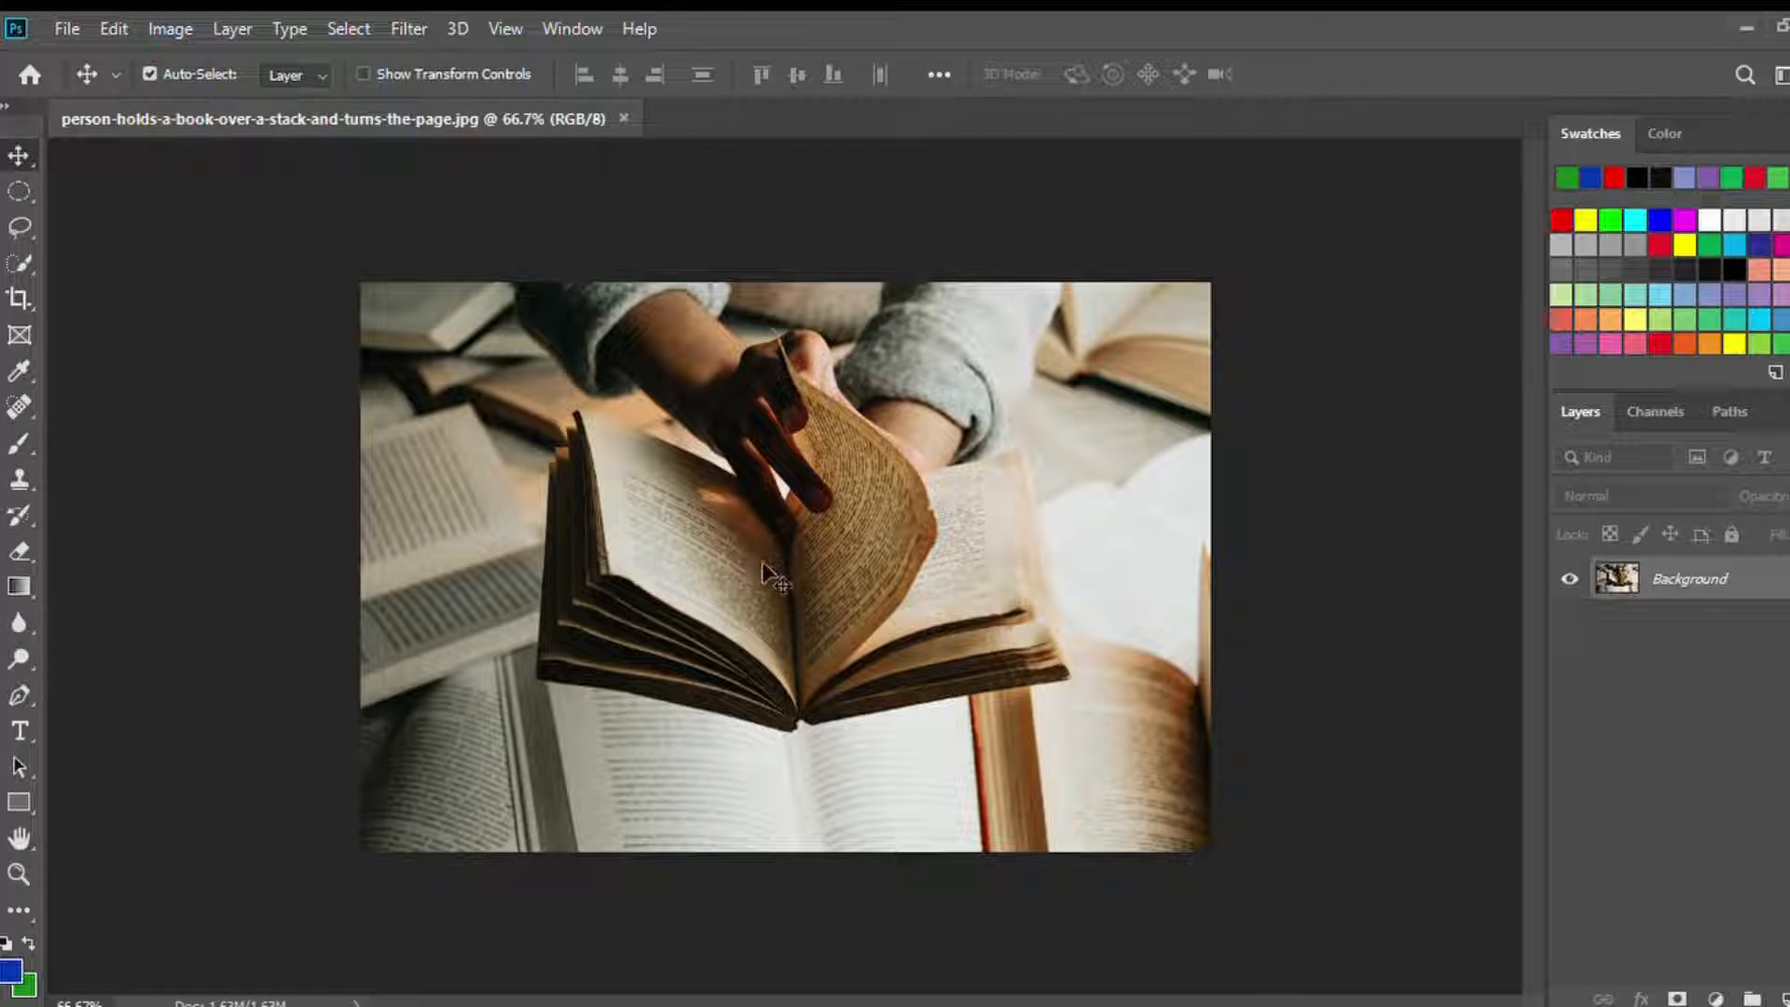
click(20, 372)
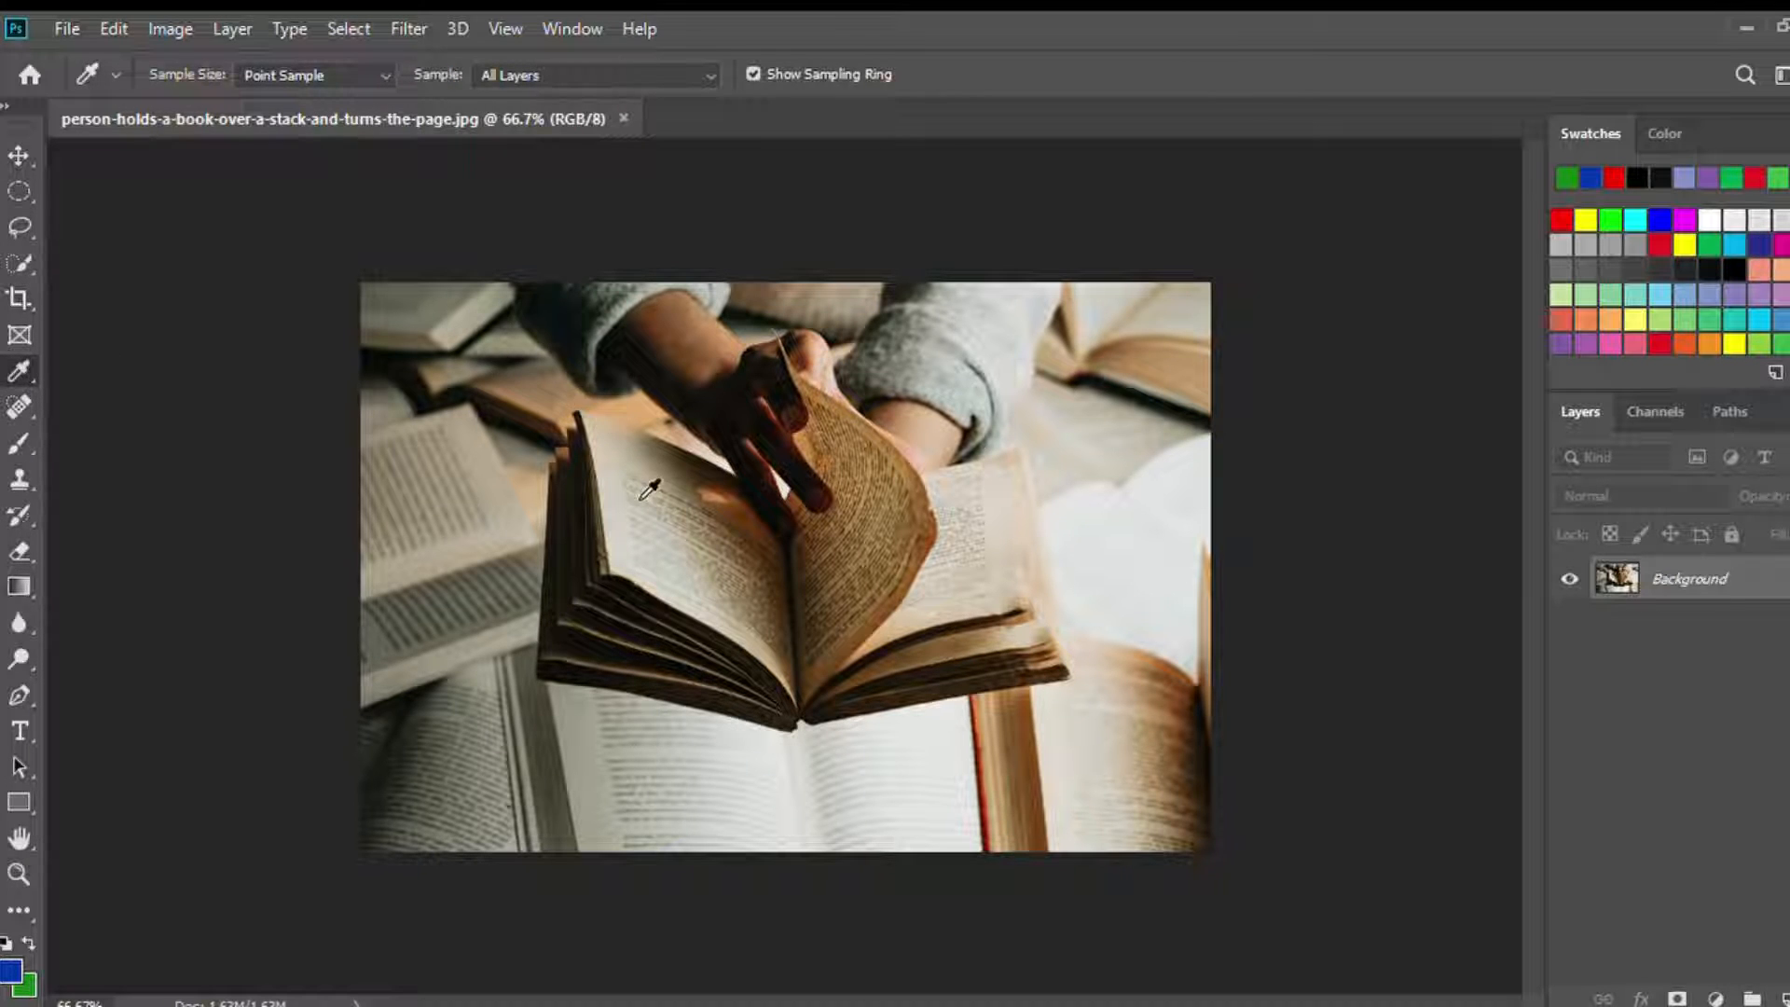
click(643, 469)
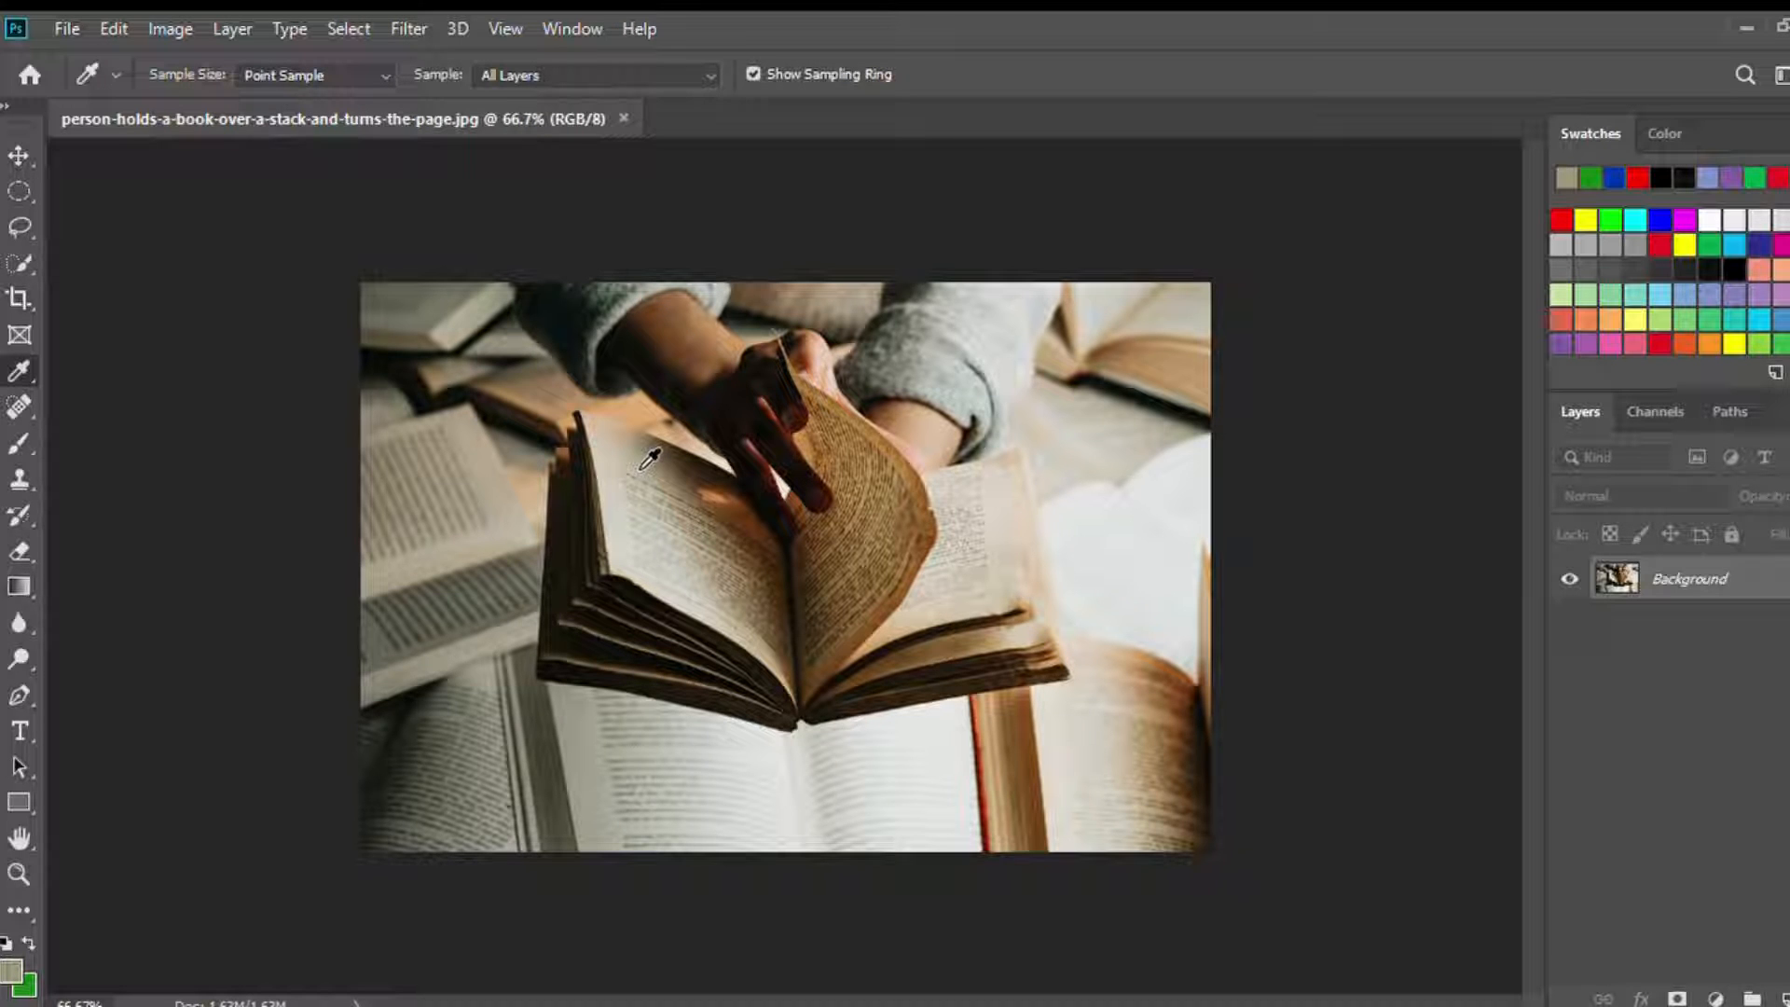
click(9, 974)
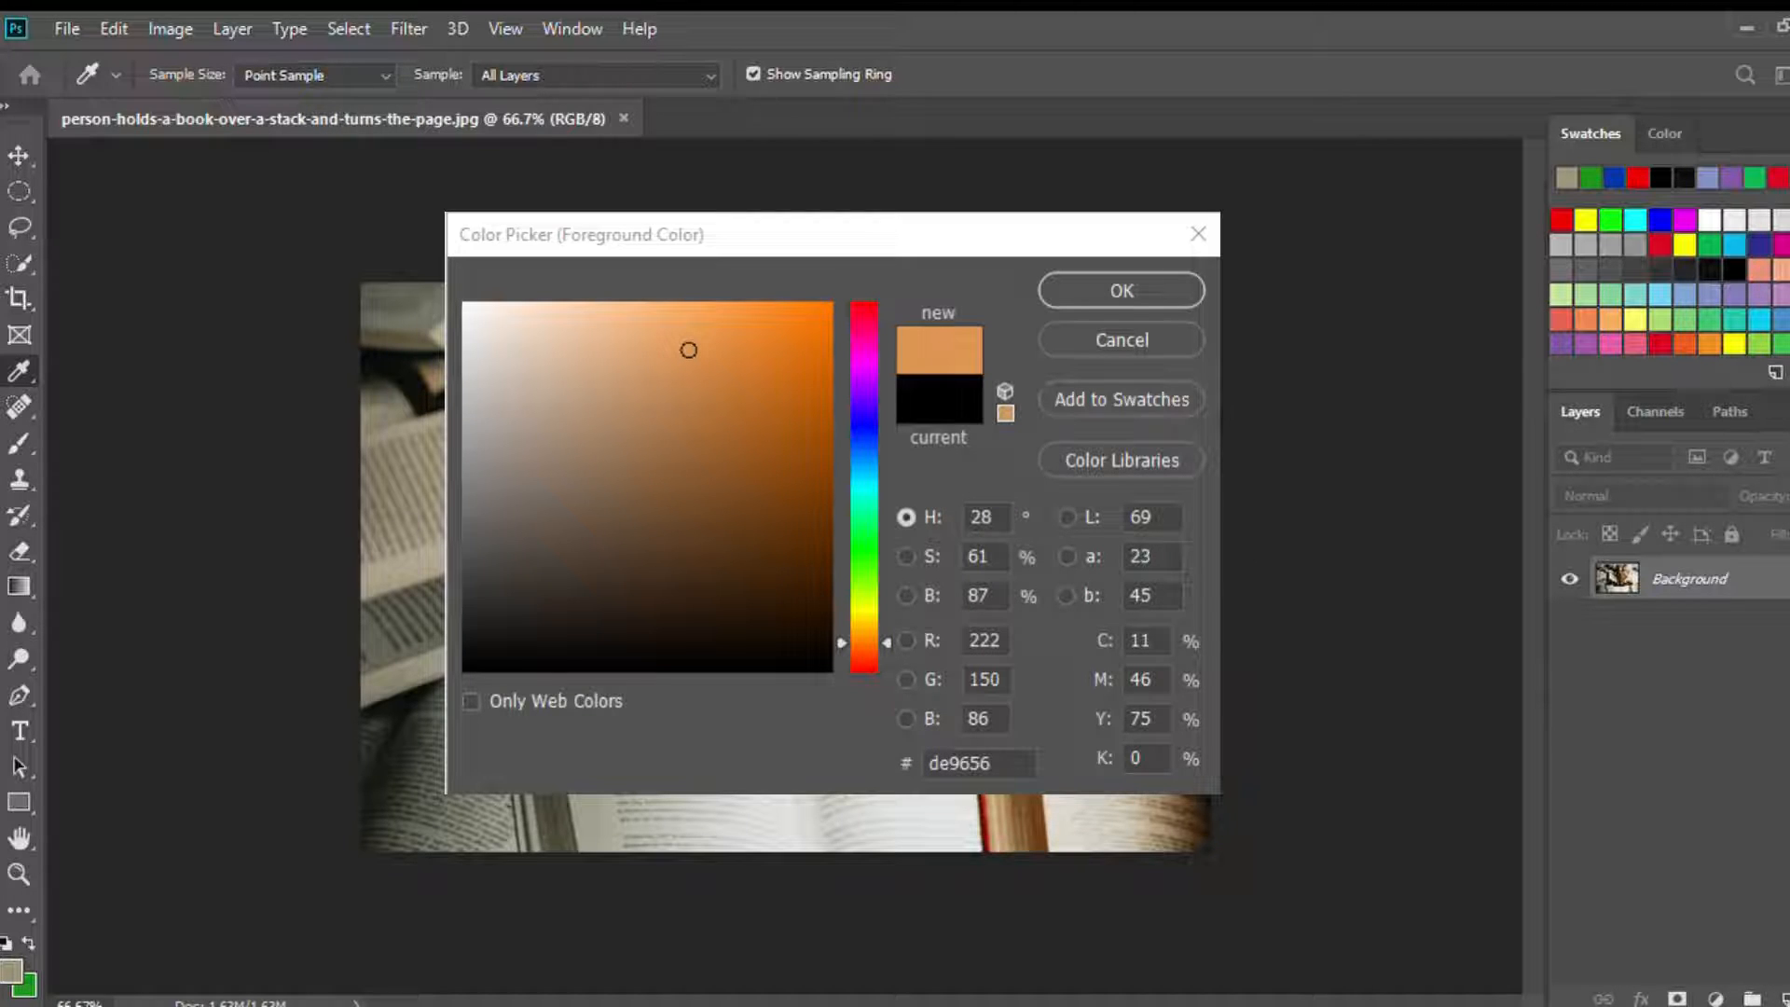
click(1198, 234)
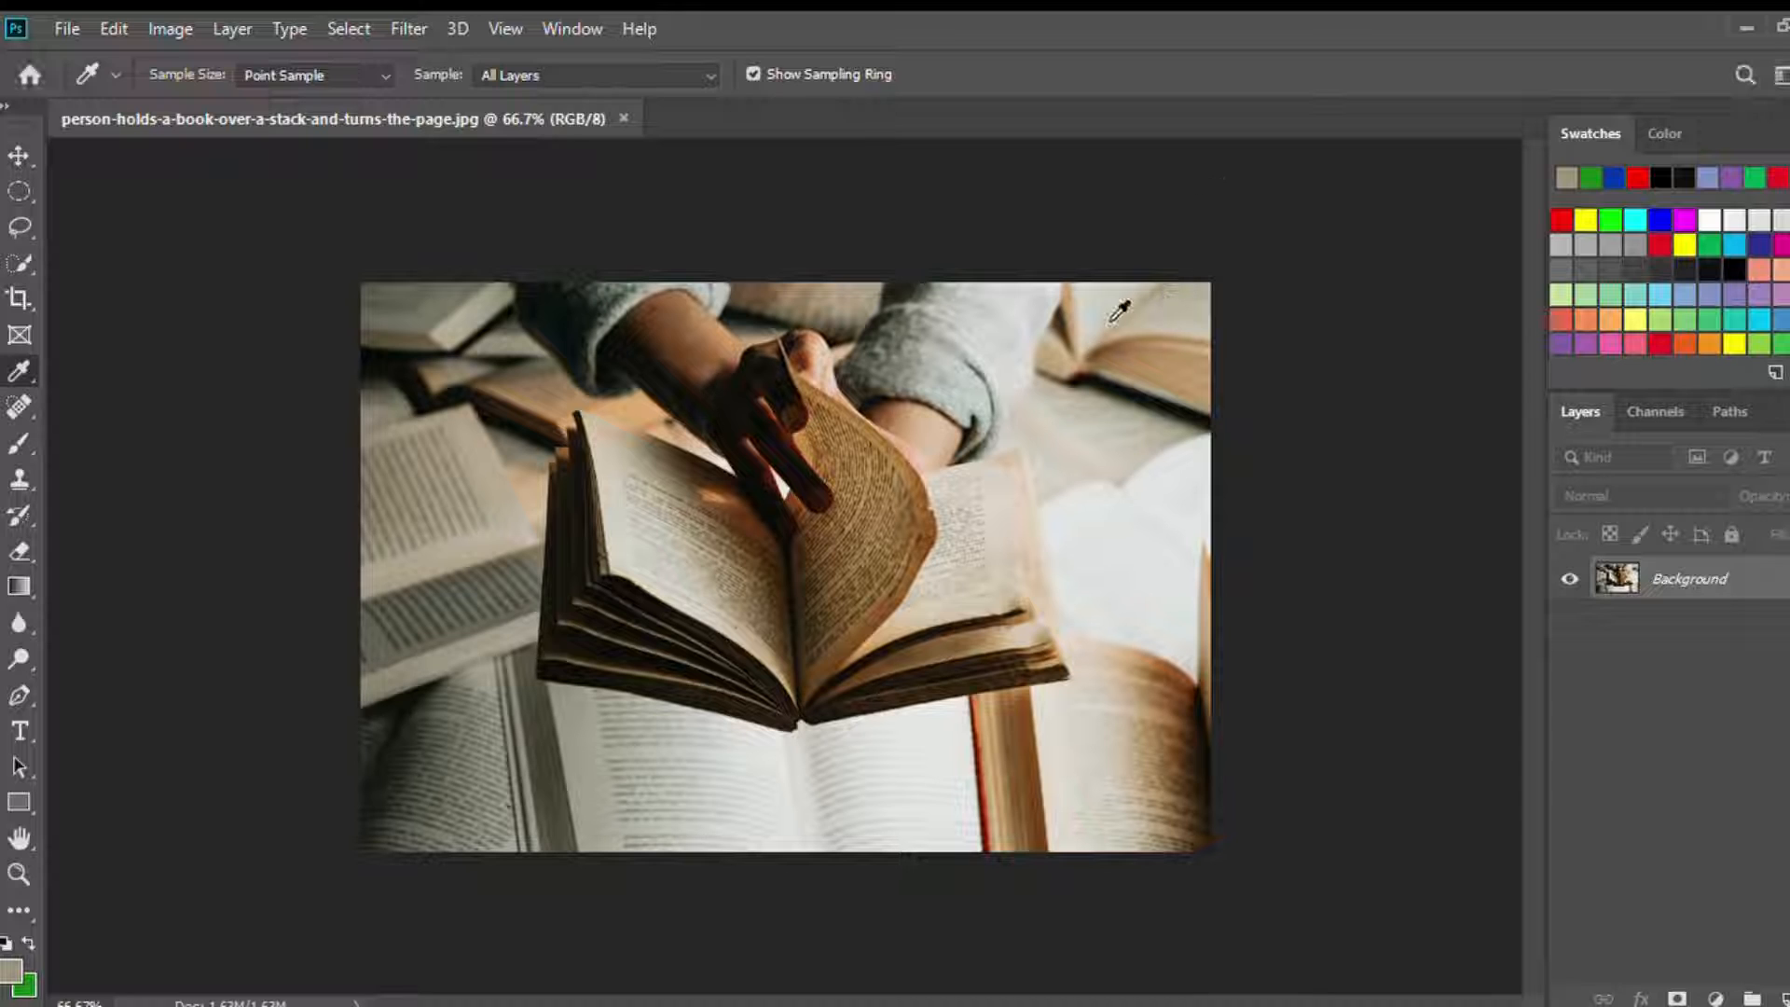
Step: Sample the white page at the photo's right and the dark area at its lower left as foreground colors, and open the foreground color picker
click(1176, 499)
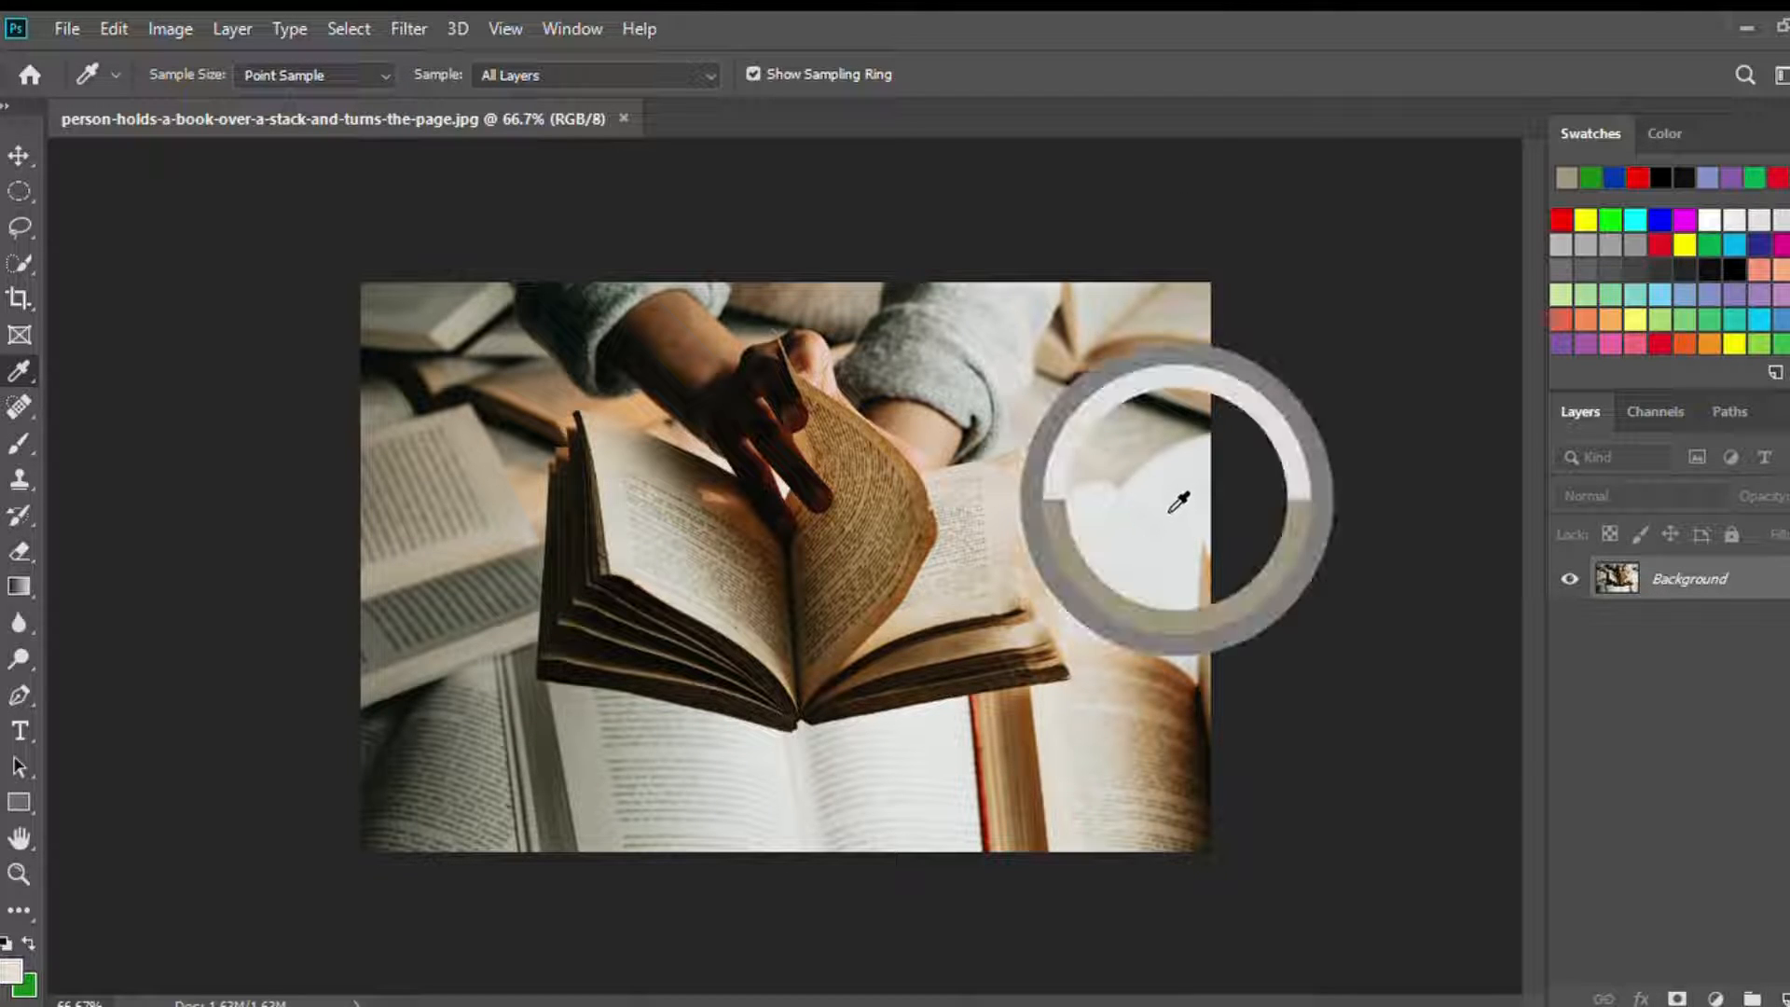
drag(1187, 495, 1182, 488)
drag(1155, 774, 398, 732)
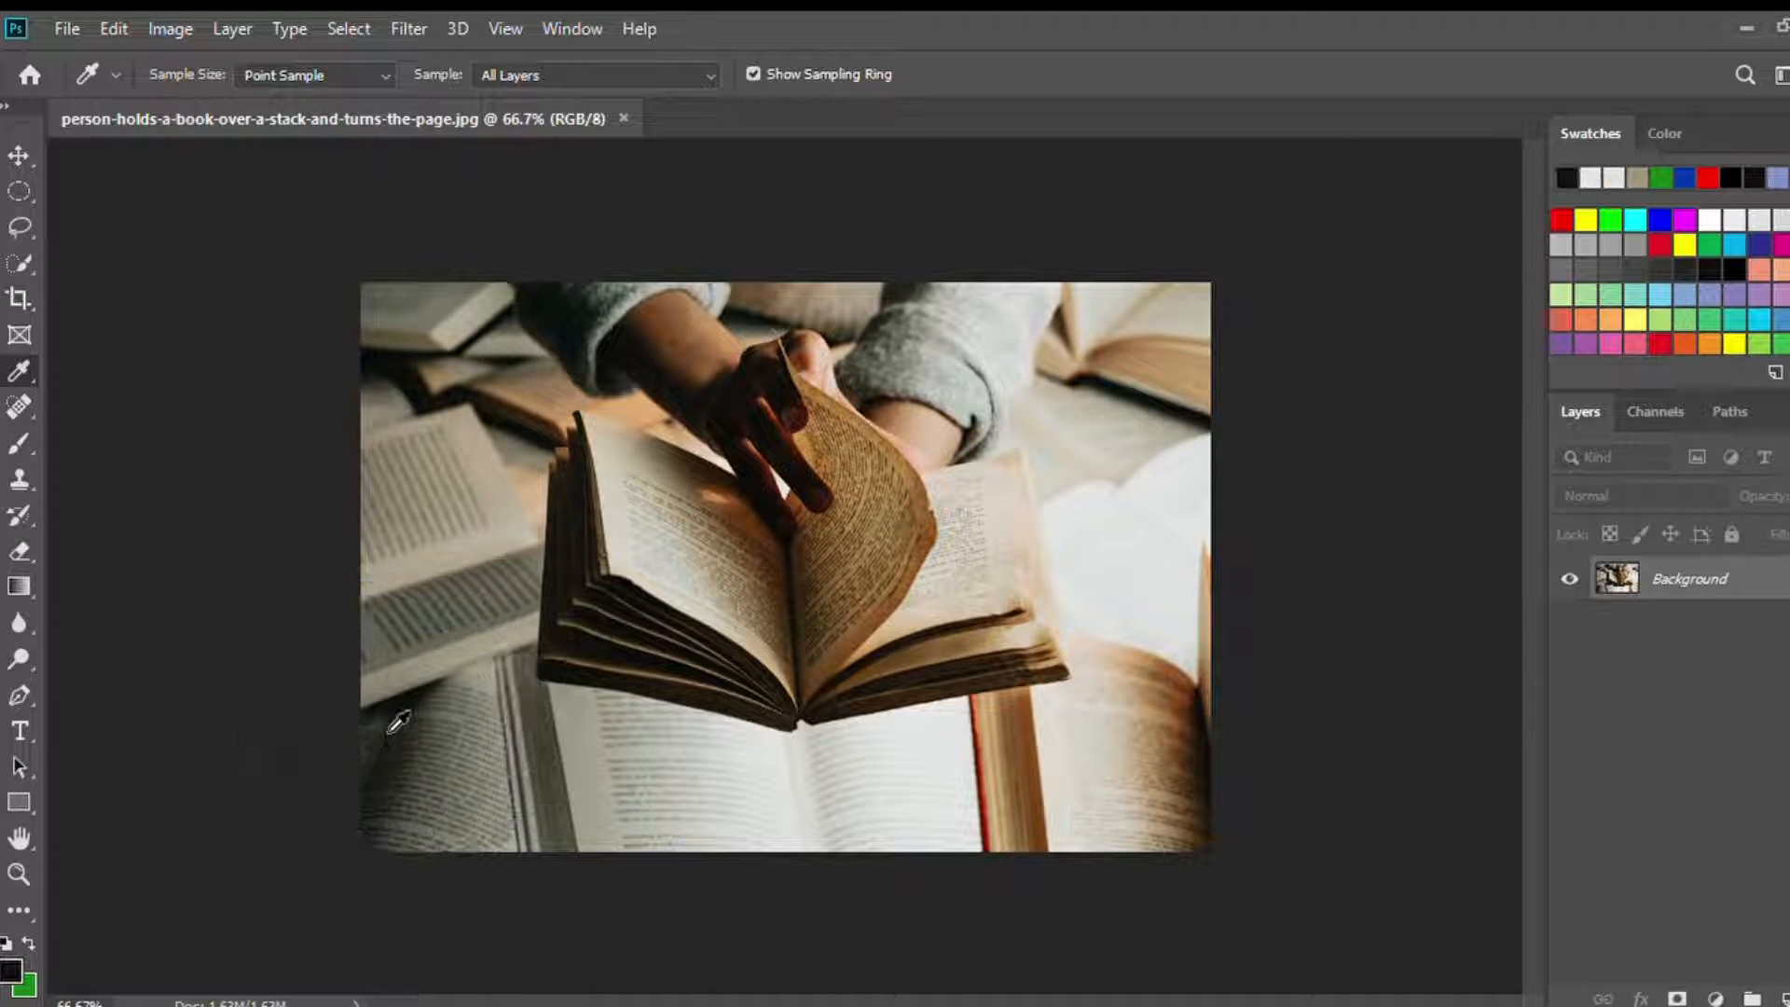
click(13, 973)
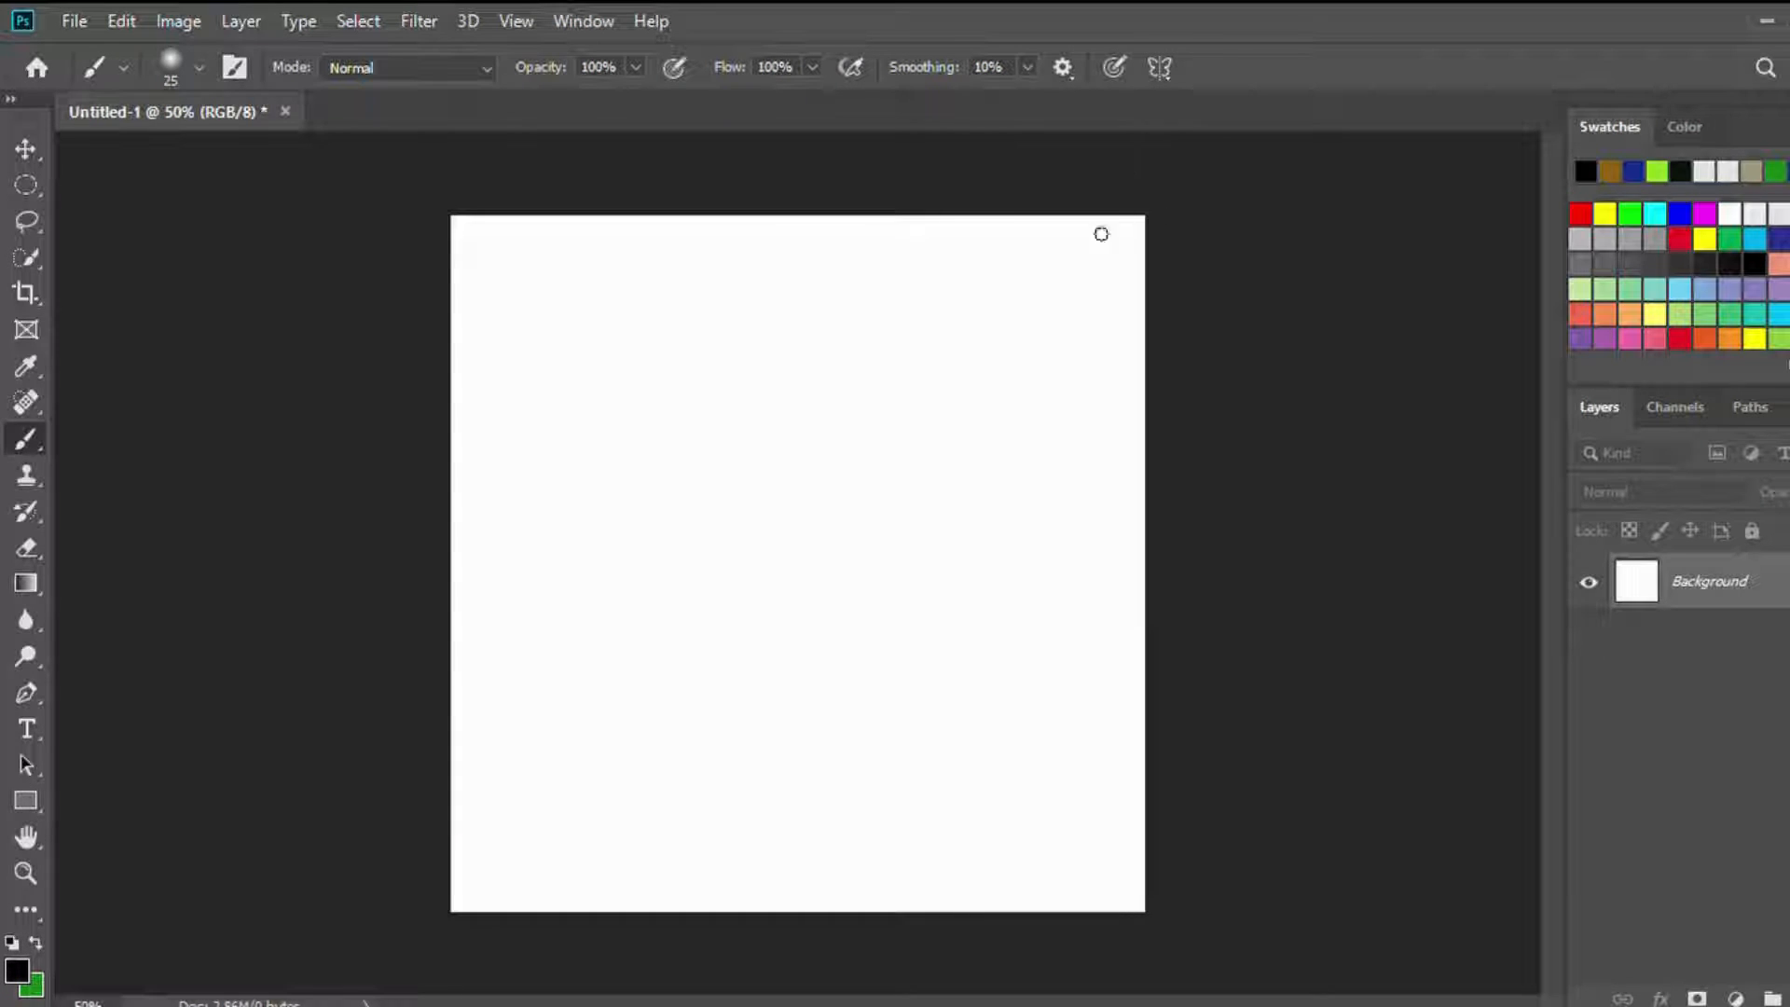
Step: Paint two diagonal black strokes with the soft brush at size 25, and a spiral and a vertical line at size 44
drag(590, 324, 750, 239)
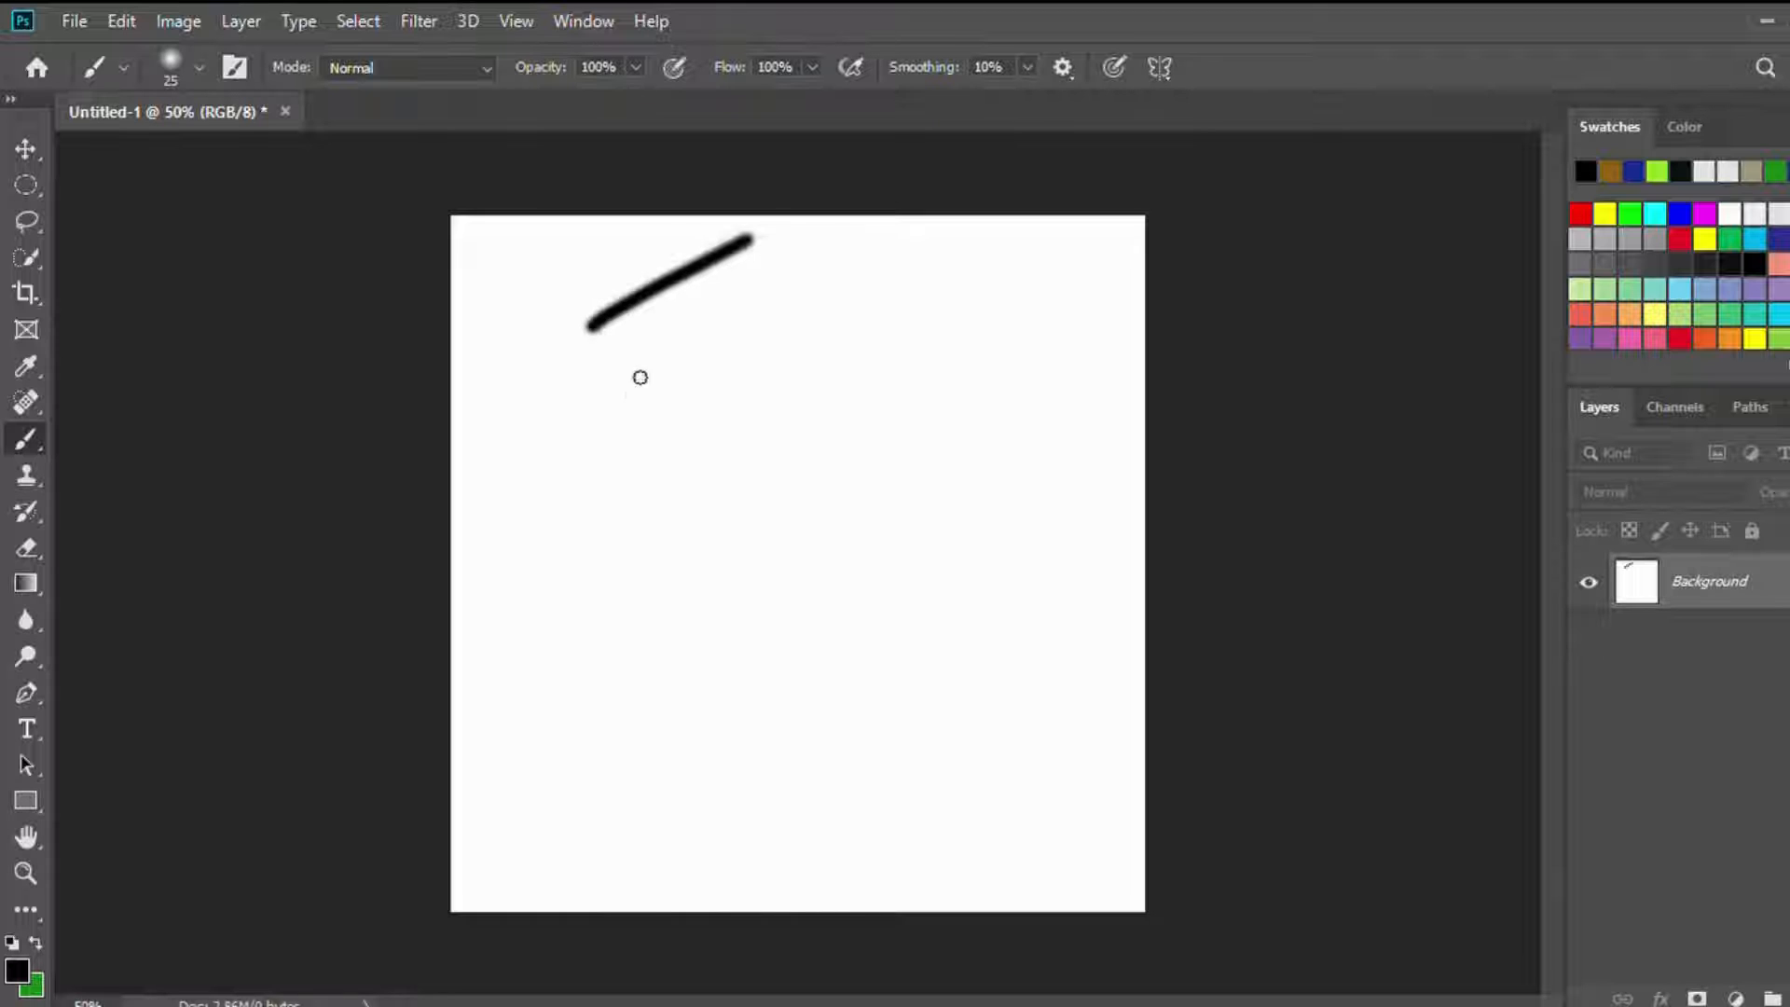
drag(631, 395, 764, 281)
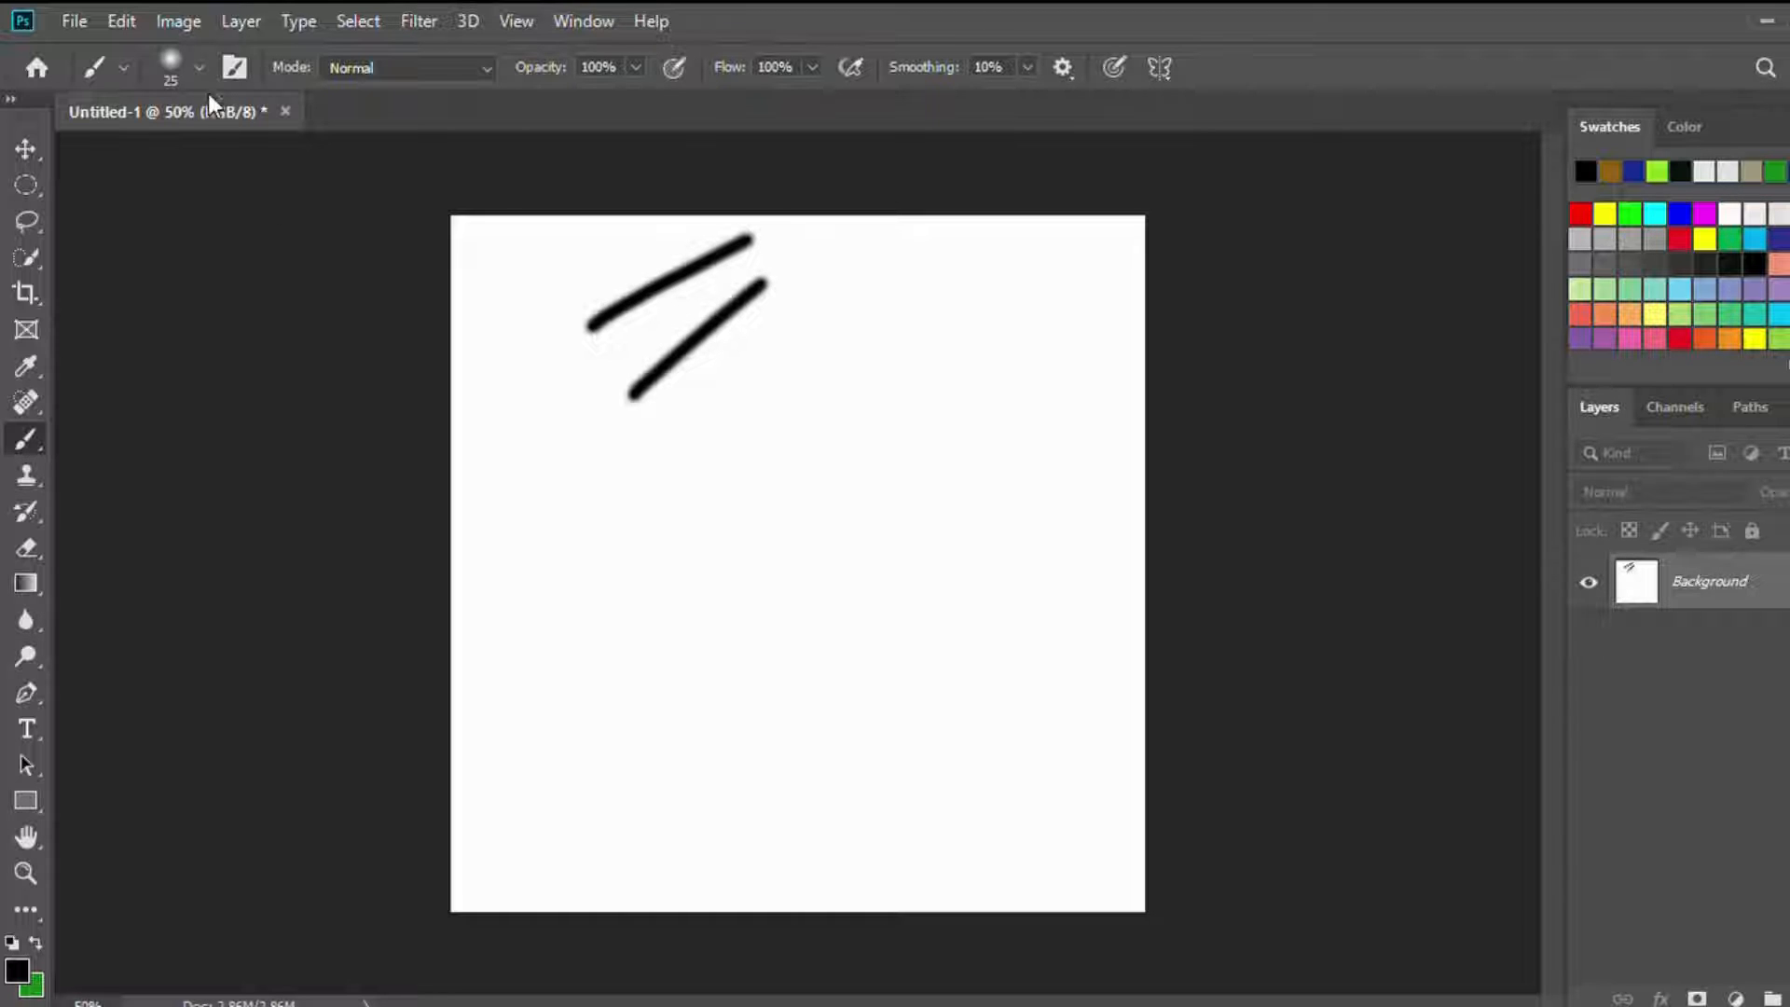
click(171, 63)
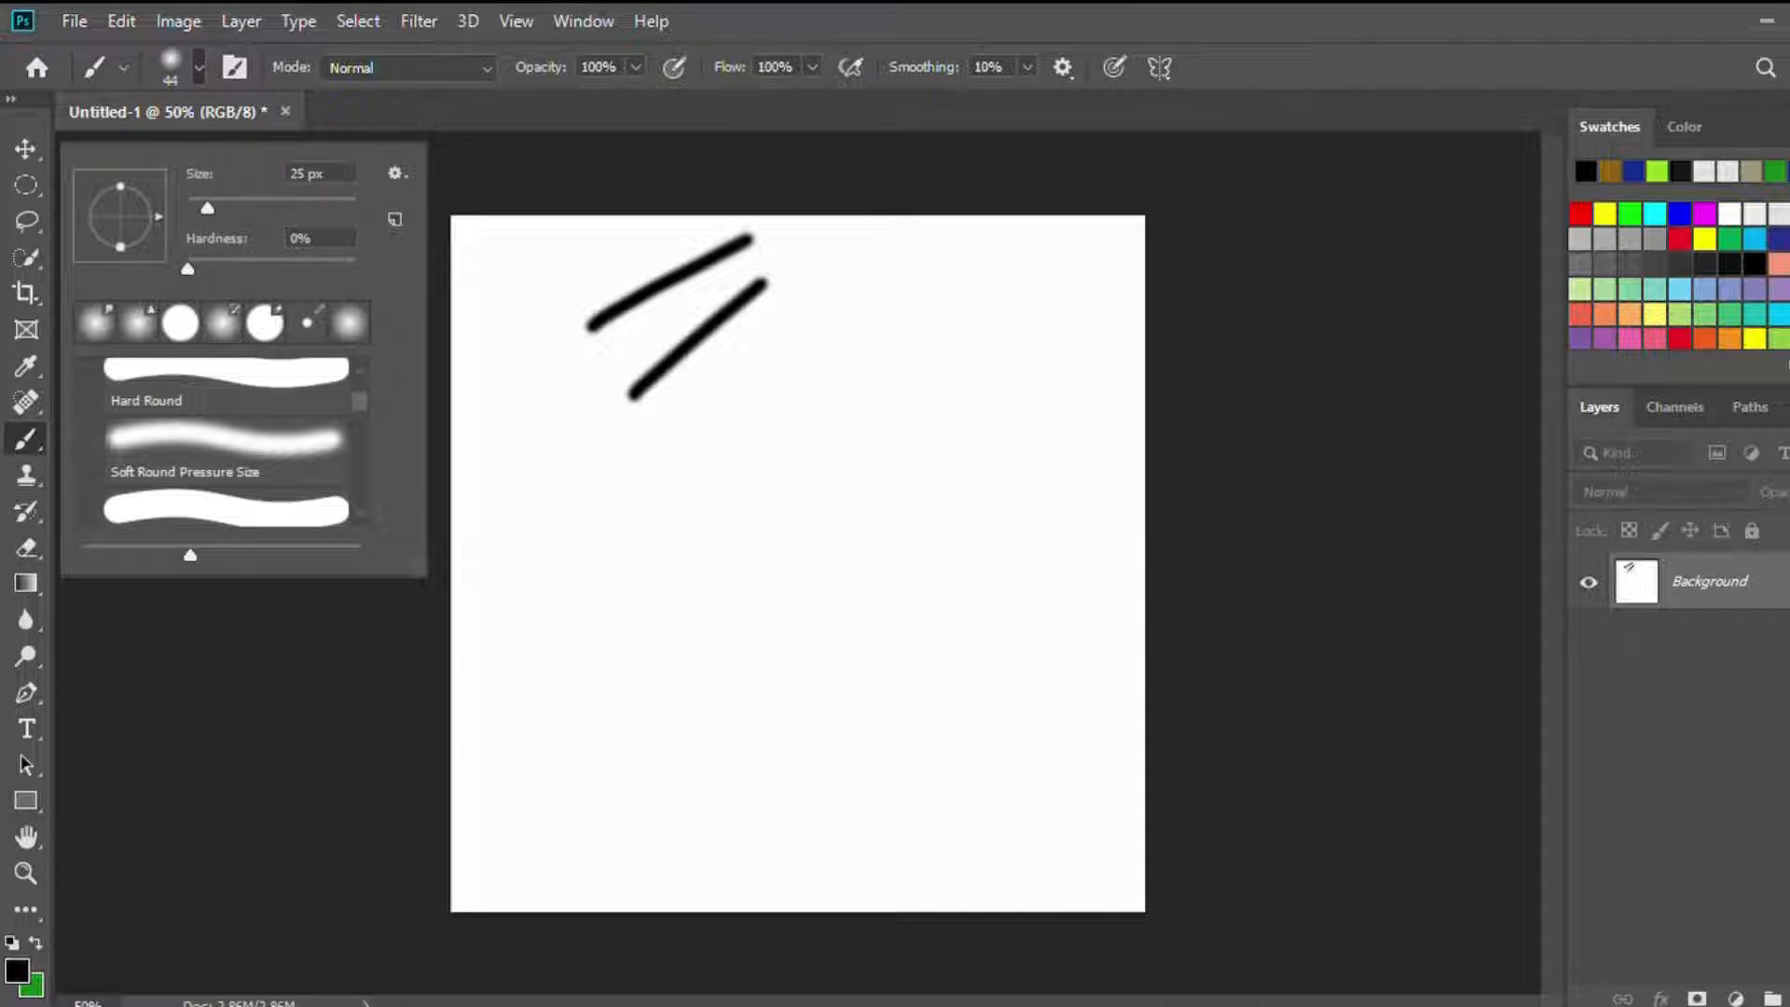
mouse_move(585, 476)
mouse_down()
mouse_move(727, 620)
mouse_move(689, 477)
mouse_move(620, 562)
mouse_up()
drag(863, 390, 862, 669)
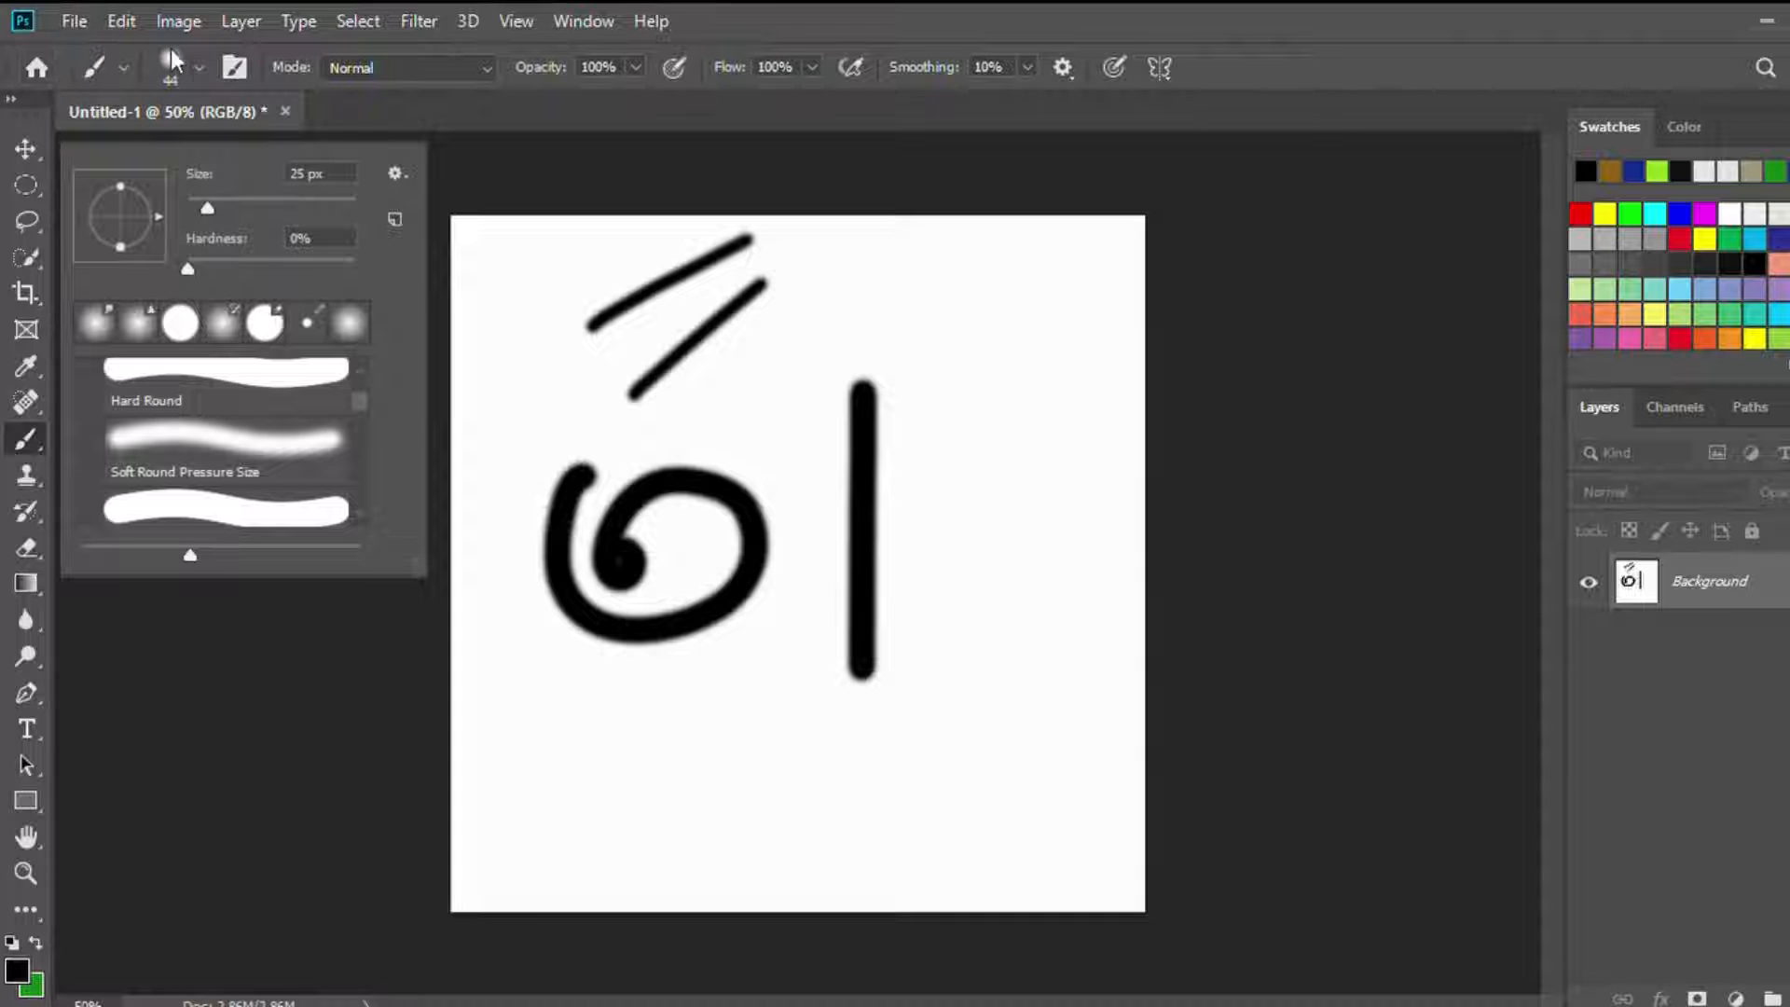
Step: Paint a horizontal stroke below the spiral with a hard brush at size 44, and handwrite "fli" above the vertical line at size 25
click(54, 340)
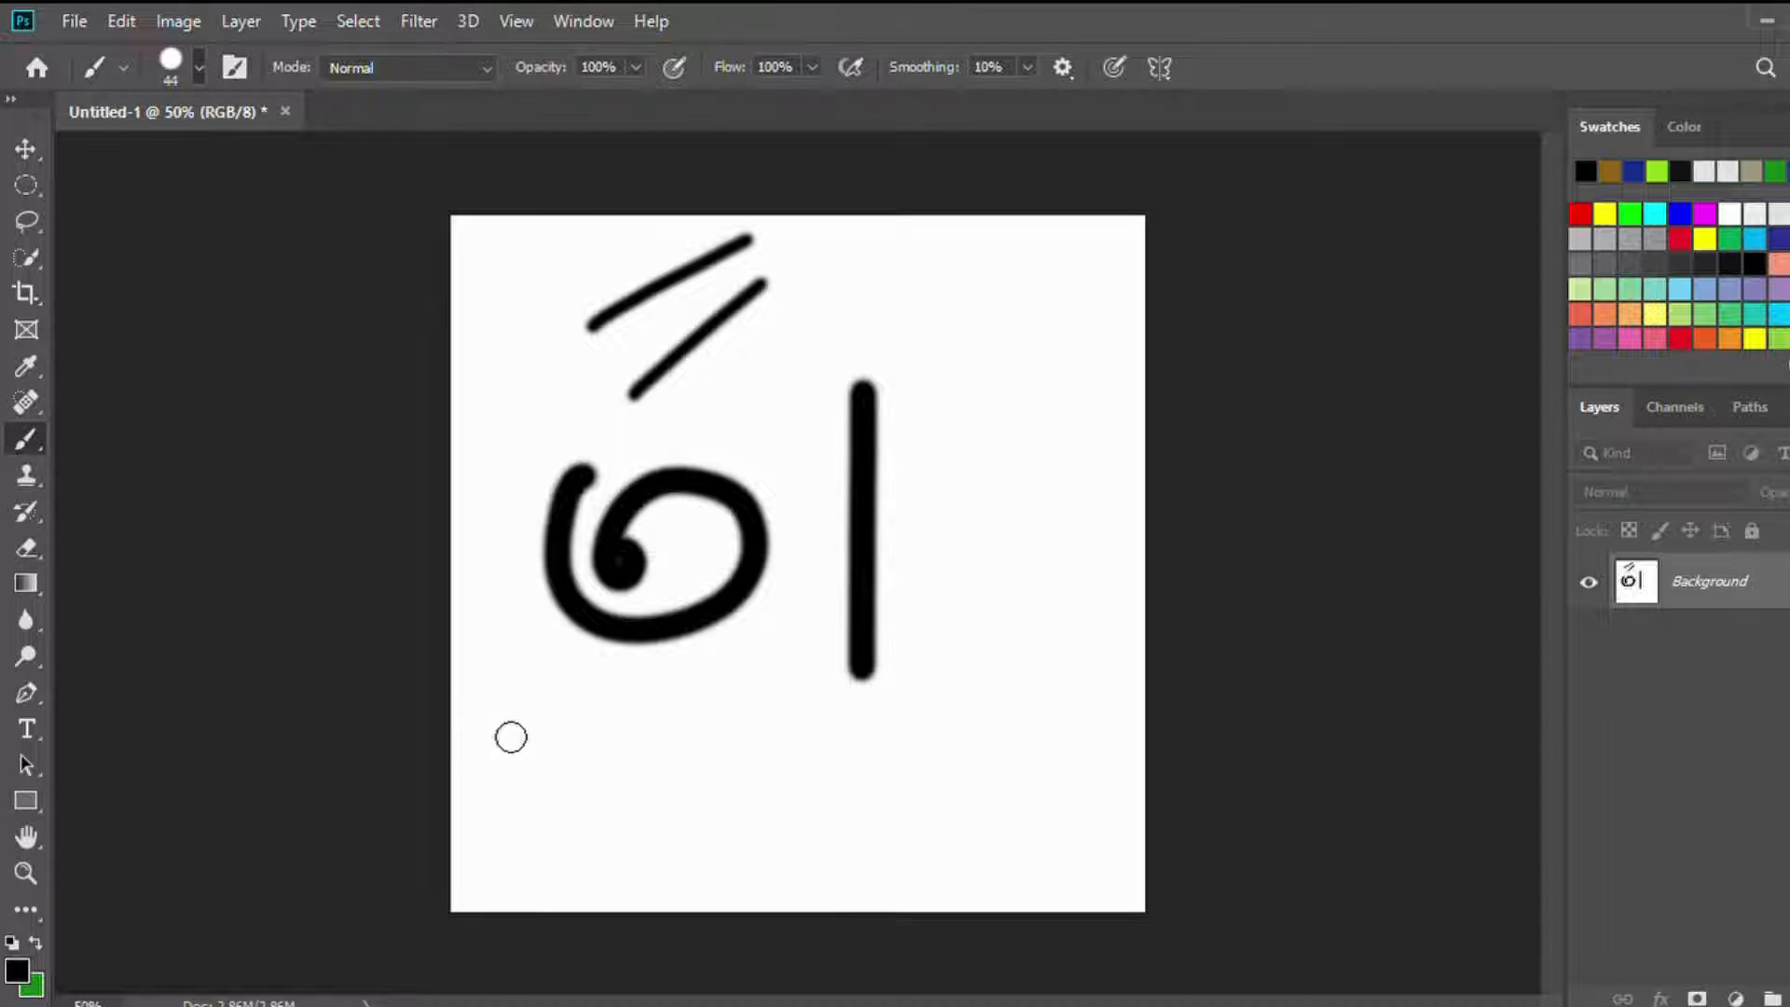
drag(507, 743, 741, 753)
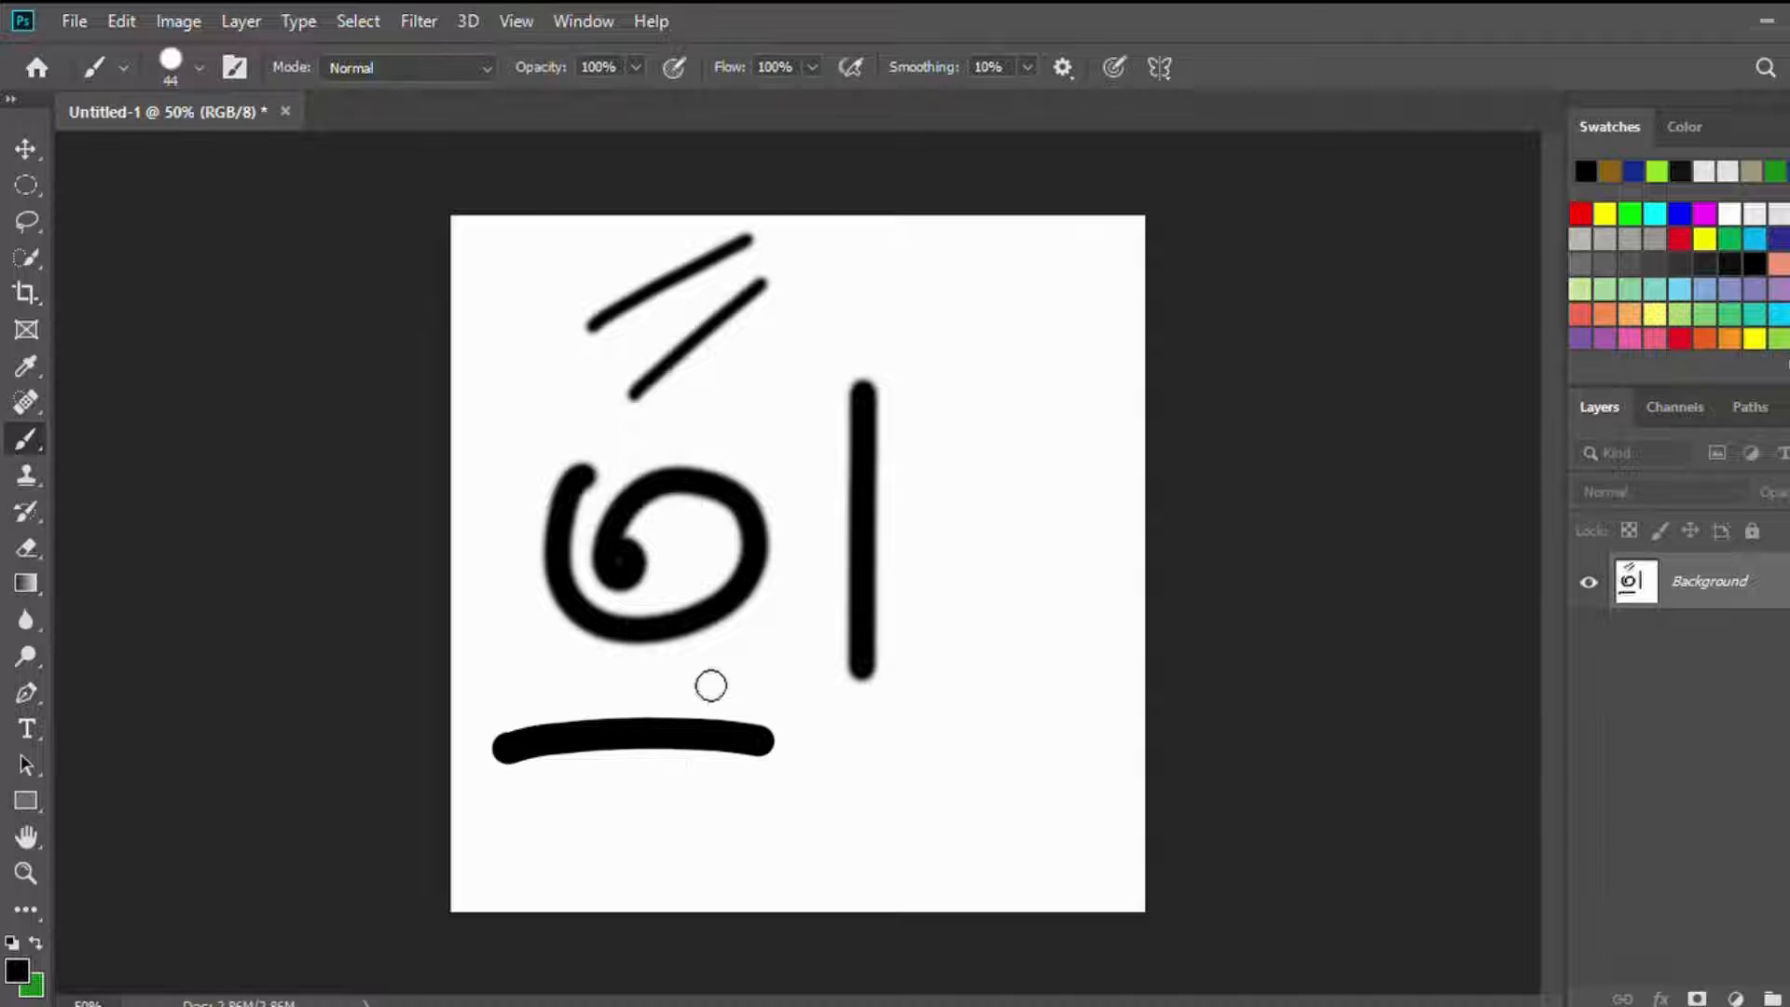
key(bracketleft)
mouse_move(918, 255)
mouse_down()
mouse_move(918, 321)
mouse_move(936, 305)
mouse_up()
mouse_move(957, 265)
mouse_down()
mouse_move(959, 331)
mouse_move(983, 333)
mouse_move(915, 356)
mouse_move(912, 392)
mouse_up()
click(992, 246)
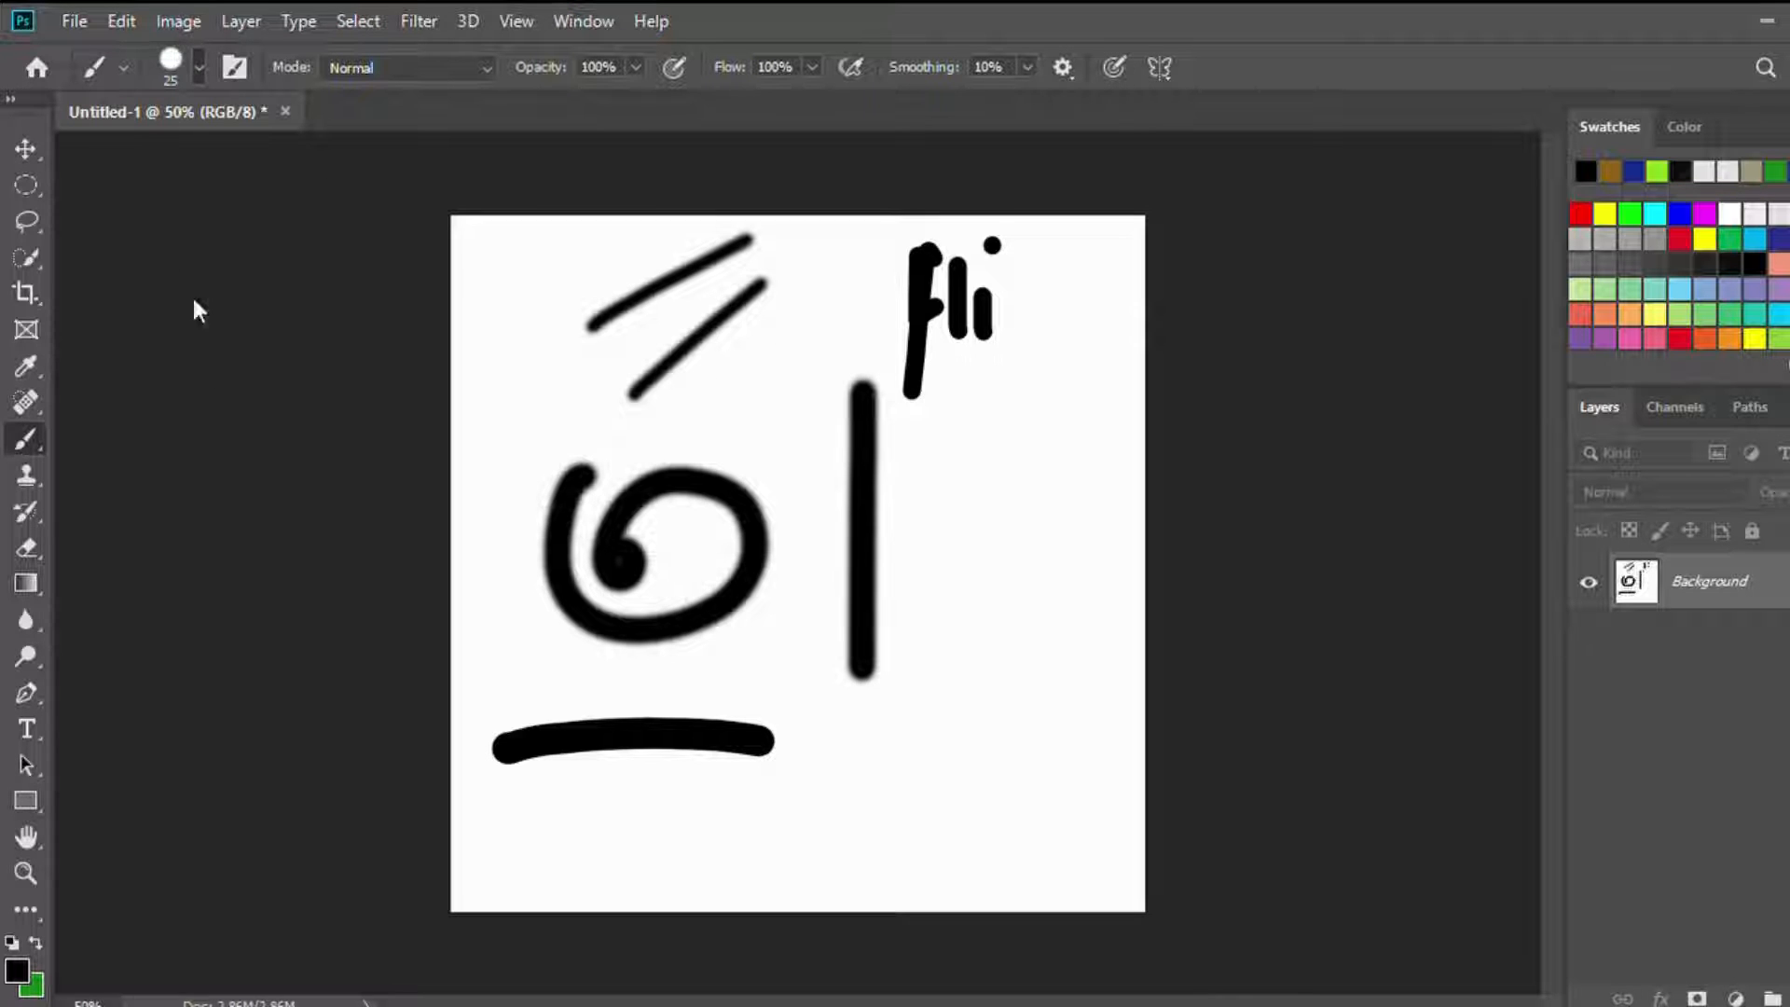
Step: Draw a small flower beside the vertical line with a soft brush at size 25, and paint across the canvas with a size 60 Mixer Brush preset
click(210, 388)
mouse_move(951, 482)
mouse_down()
mouse_move(985, 519)
mouse_move(966, 475)
mouse_move(976, 421)
mouse_move(1026, 482)
mouse_move(1018, 519)
mouse_move(956, 559)
mouse_move(913, 518)
mouse_move(915, 454)
mouse_move(954, 445)
mouse_up()
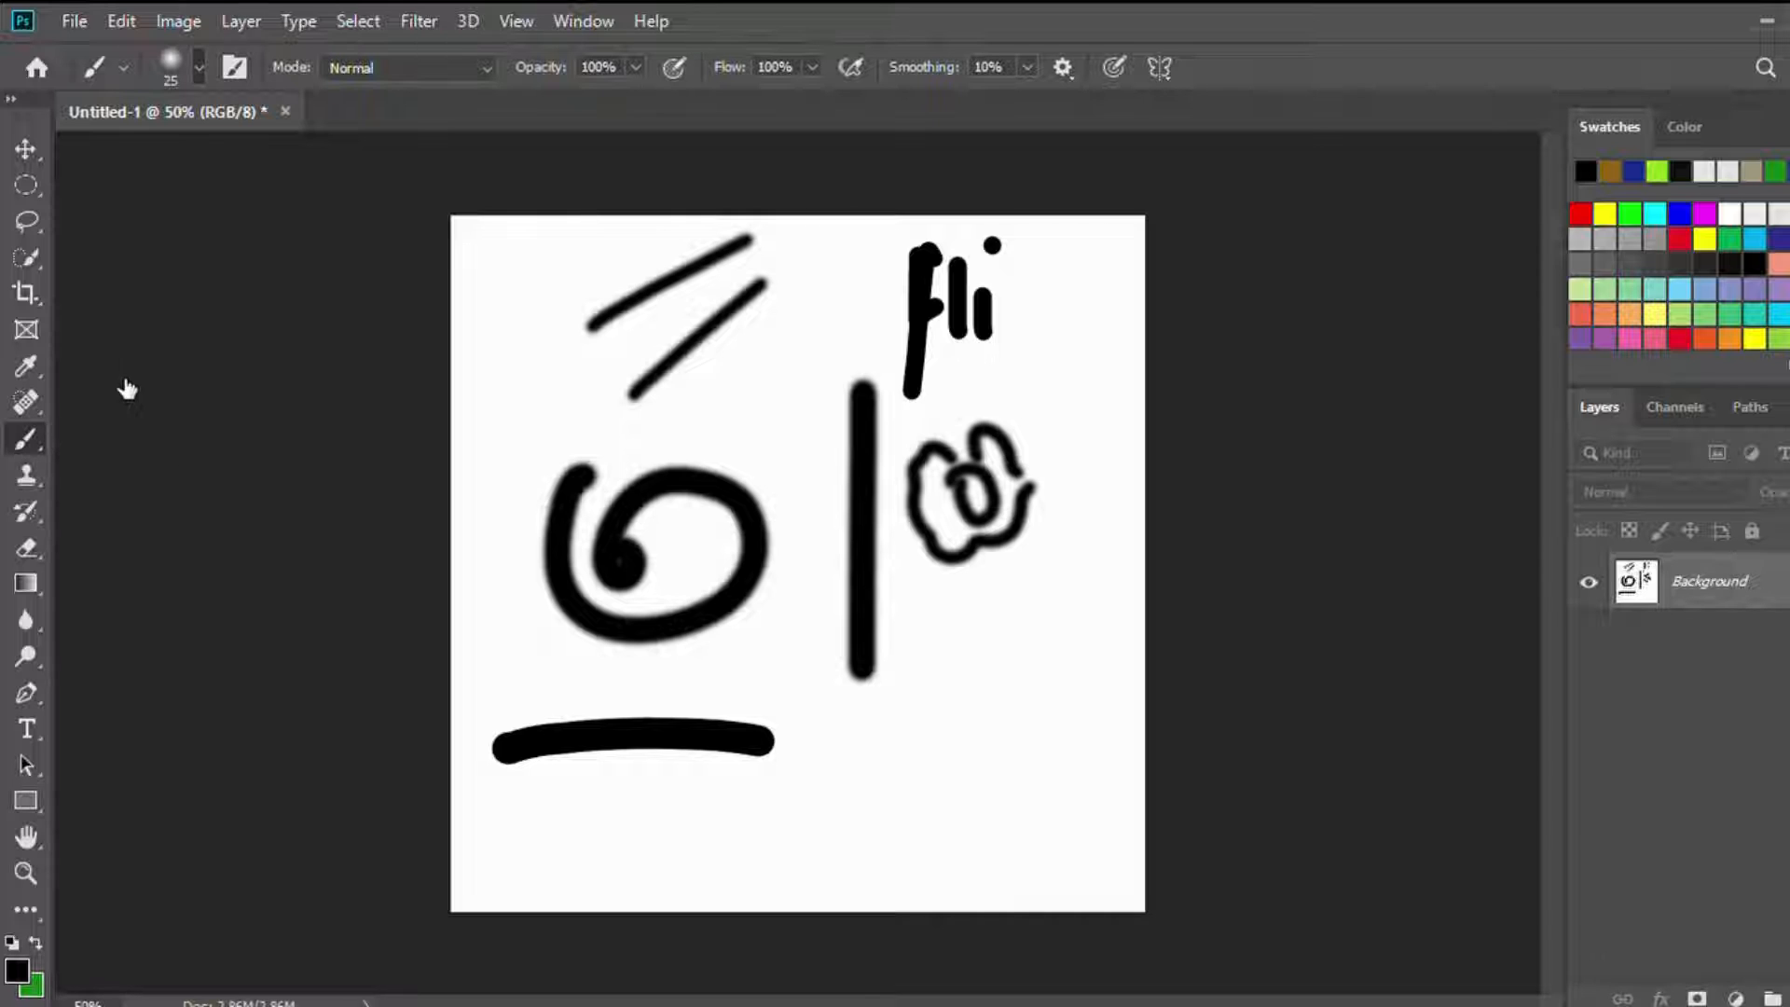
click(160, 403)
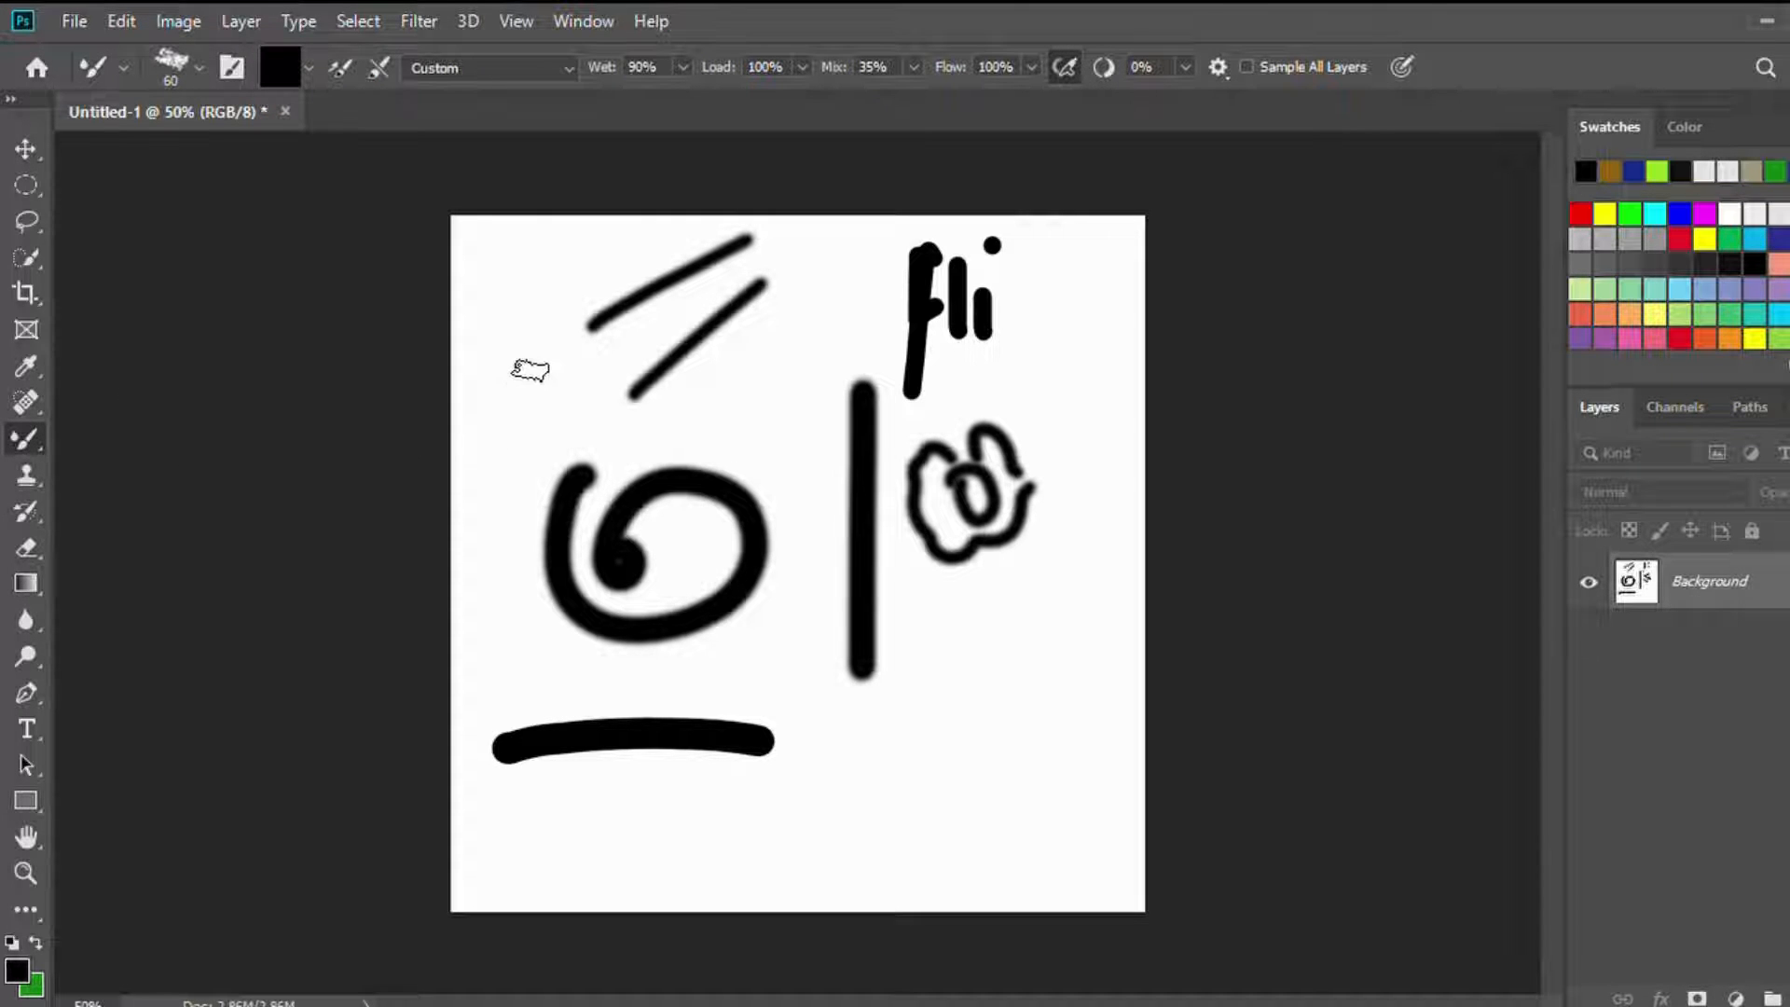
mouse_move(523, 355)
mouse_down()
mouse_move(513, 617)
mouse_move(835, 697)
mouse_move(967, 688)
mouse_move(967, 627)
mouse_move(1003, 765)
mouse_up()
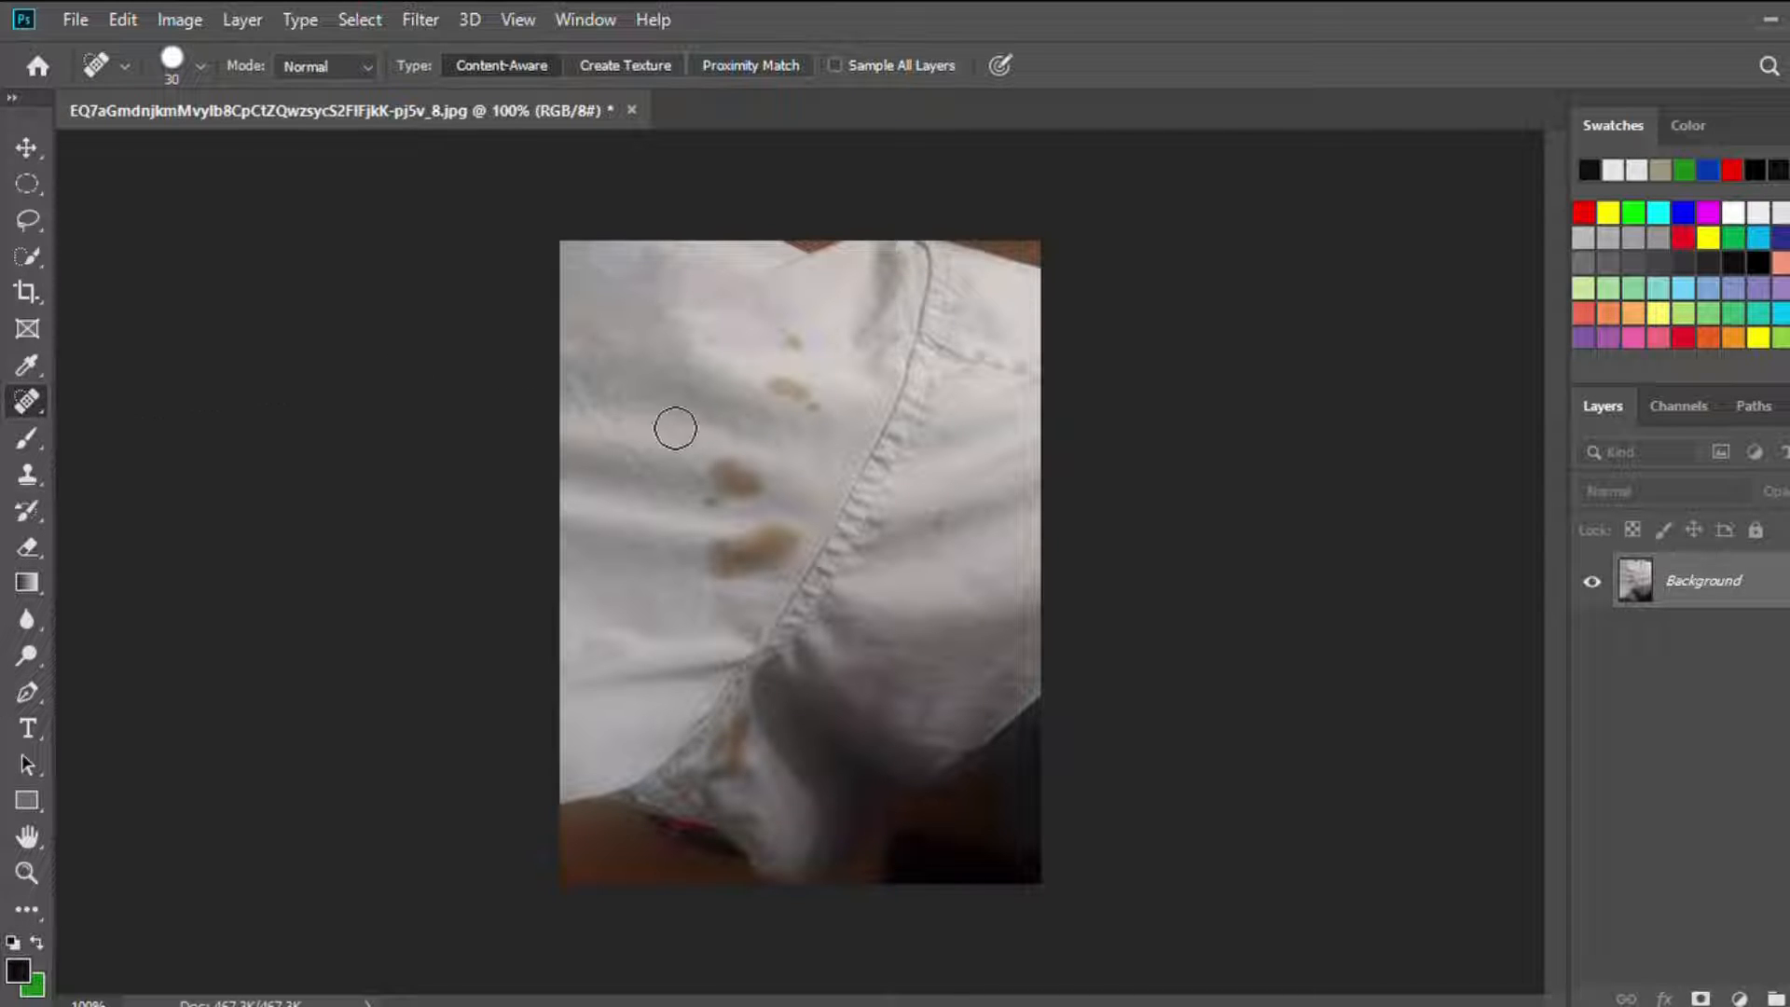
Step: Remove the upper of the two large brown stains and its small adjacent spot with the Content-Aware Spot Healing Brush, finishing at size 30
click(705, 505)
key(bracketright)
key(bracketright)
key(bracketright)
click(735, 487)
key(bracketleft)
key(bracketleft)
key(bracketleft)
drag(707, 464, 741, 486)
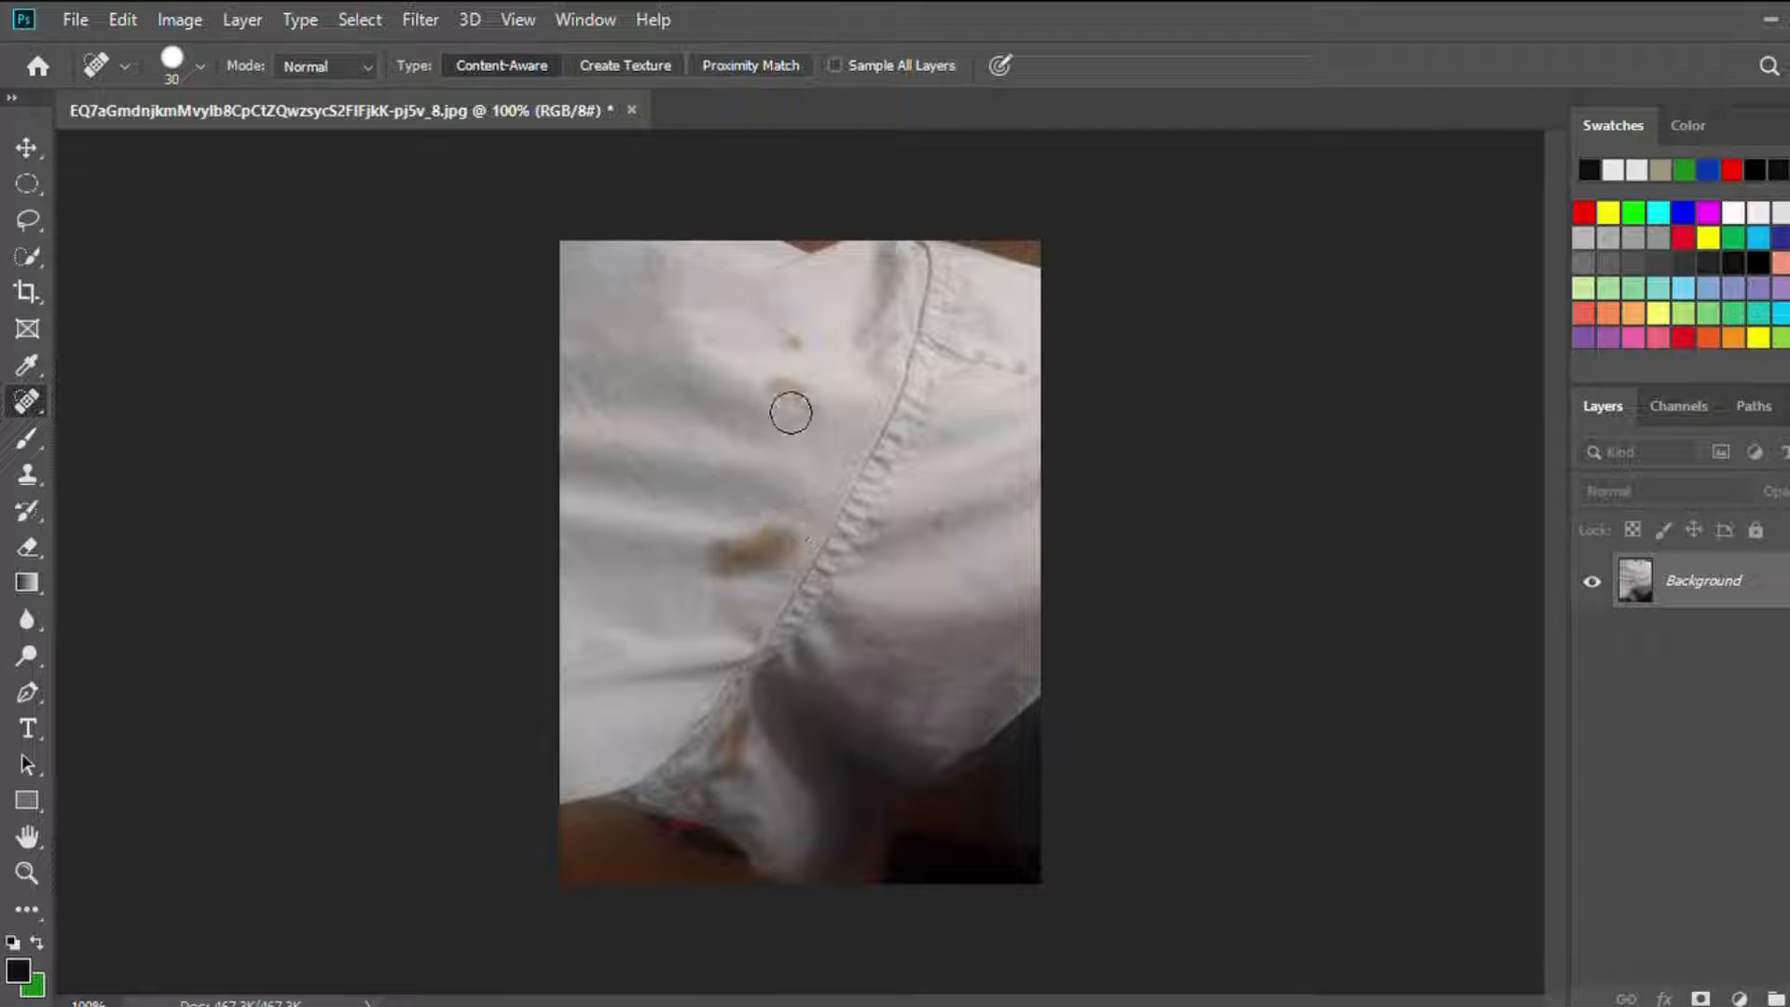
Step: Remove the remaining brown stains and small spots from the white cloth with the Spot Healing Brush at size 30
drag(787, 399, 831, 416)
drag(815, 344, 804, 326)
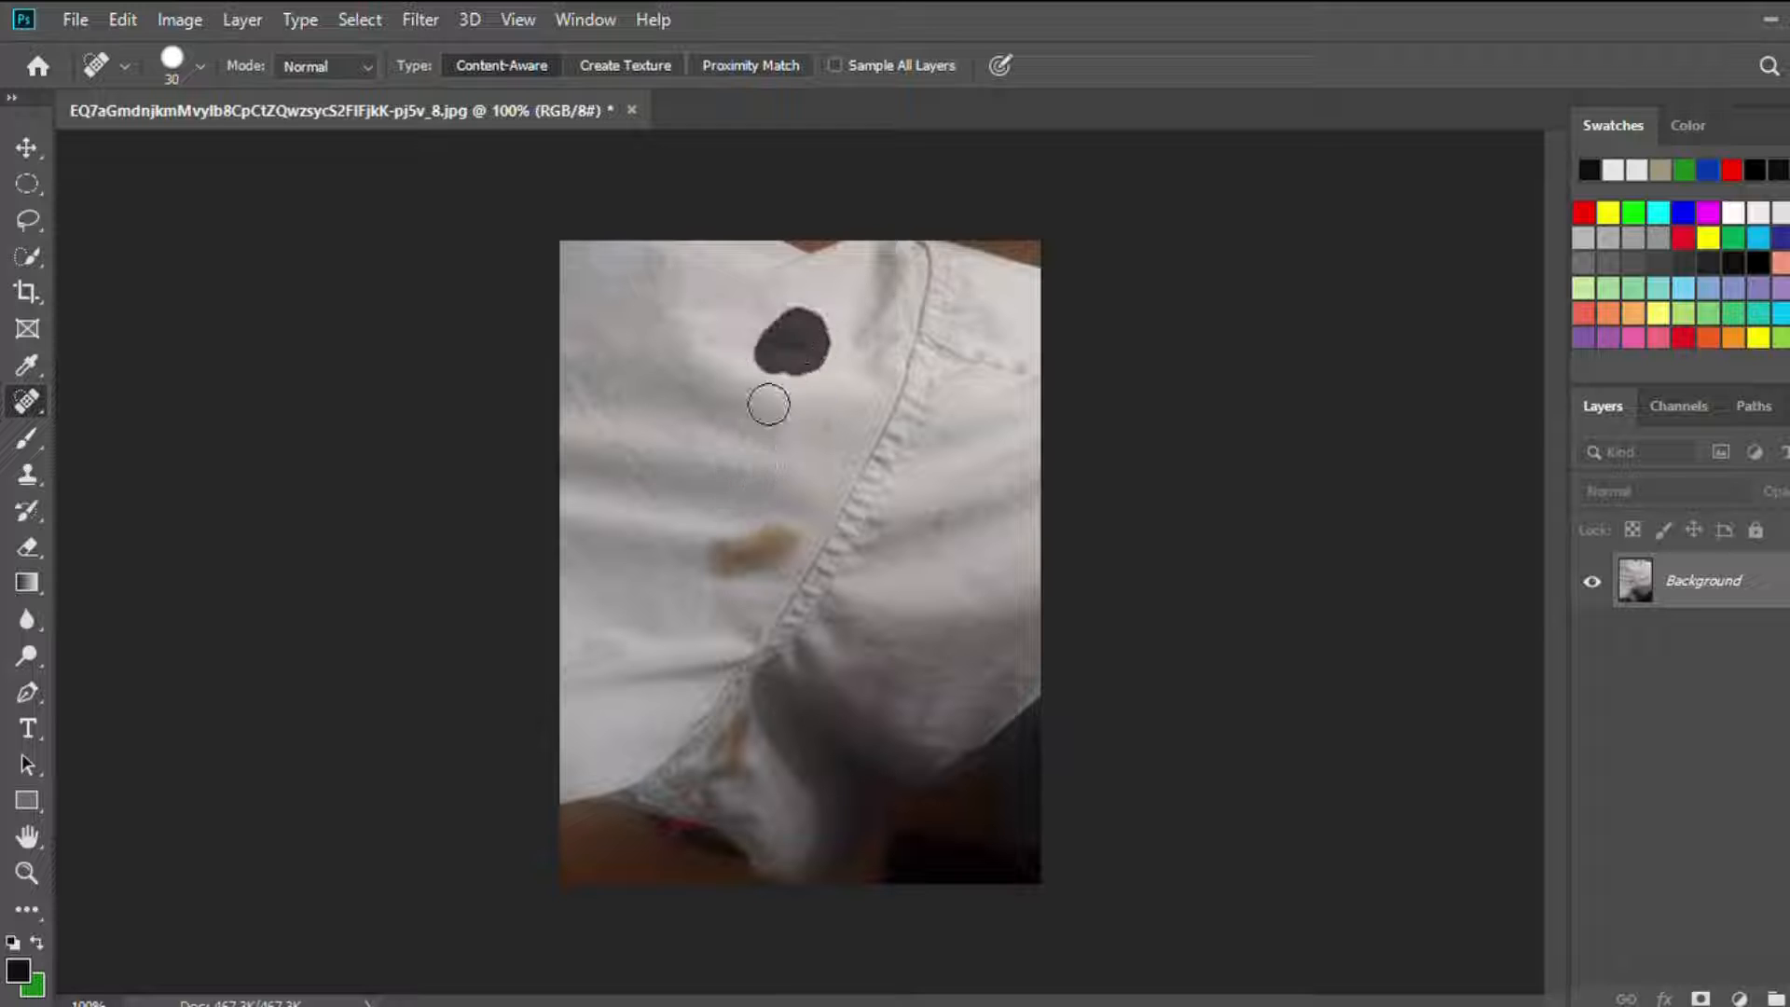
mouse_move(732, 559)
mouse_down()
mouse_move(792, 541)
mouse_move(760, 545)
mouse_up()
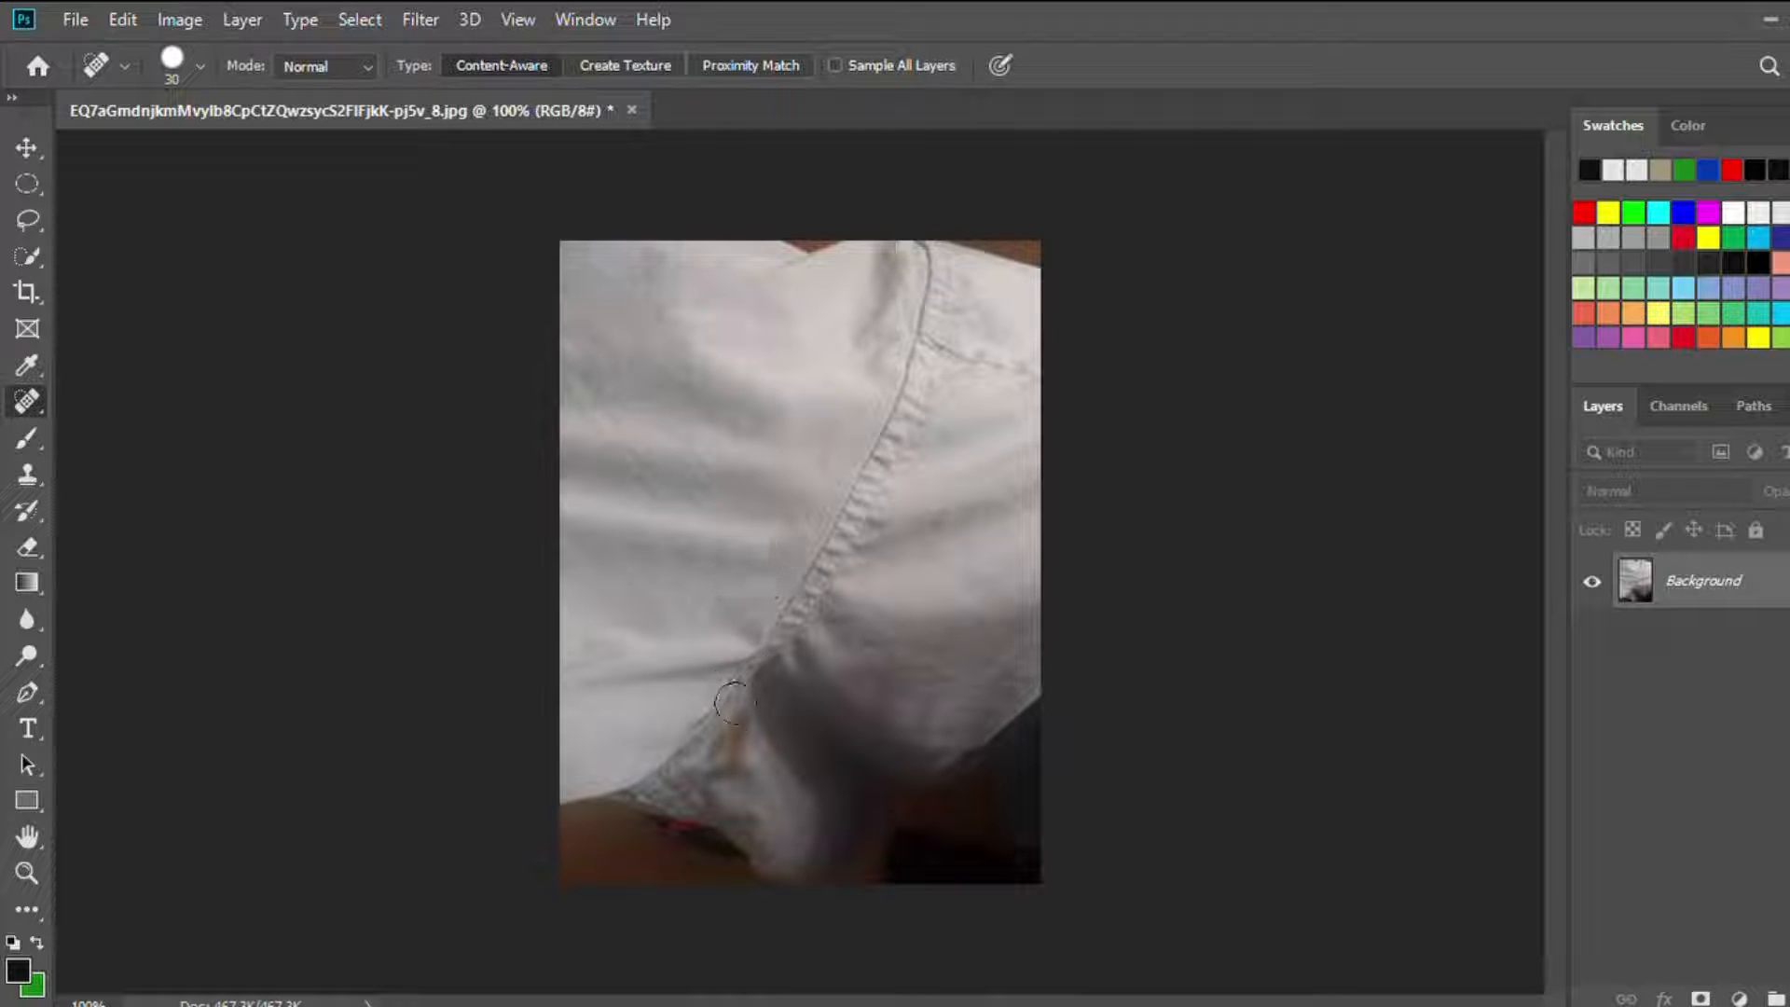
mouse_move(744, 757)
mouse_down()
mouse_move(757, 777)
mouse_move(751, 759)
mouse_up()
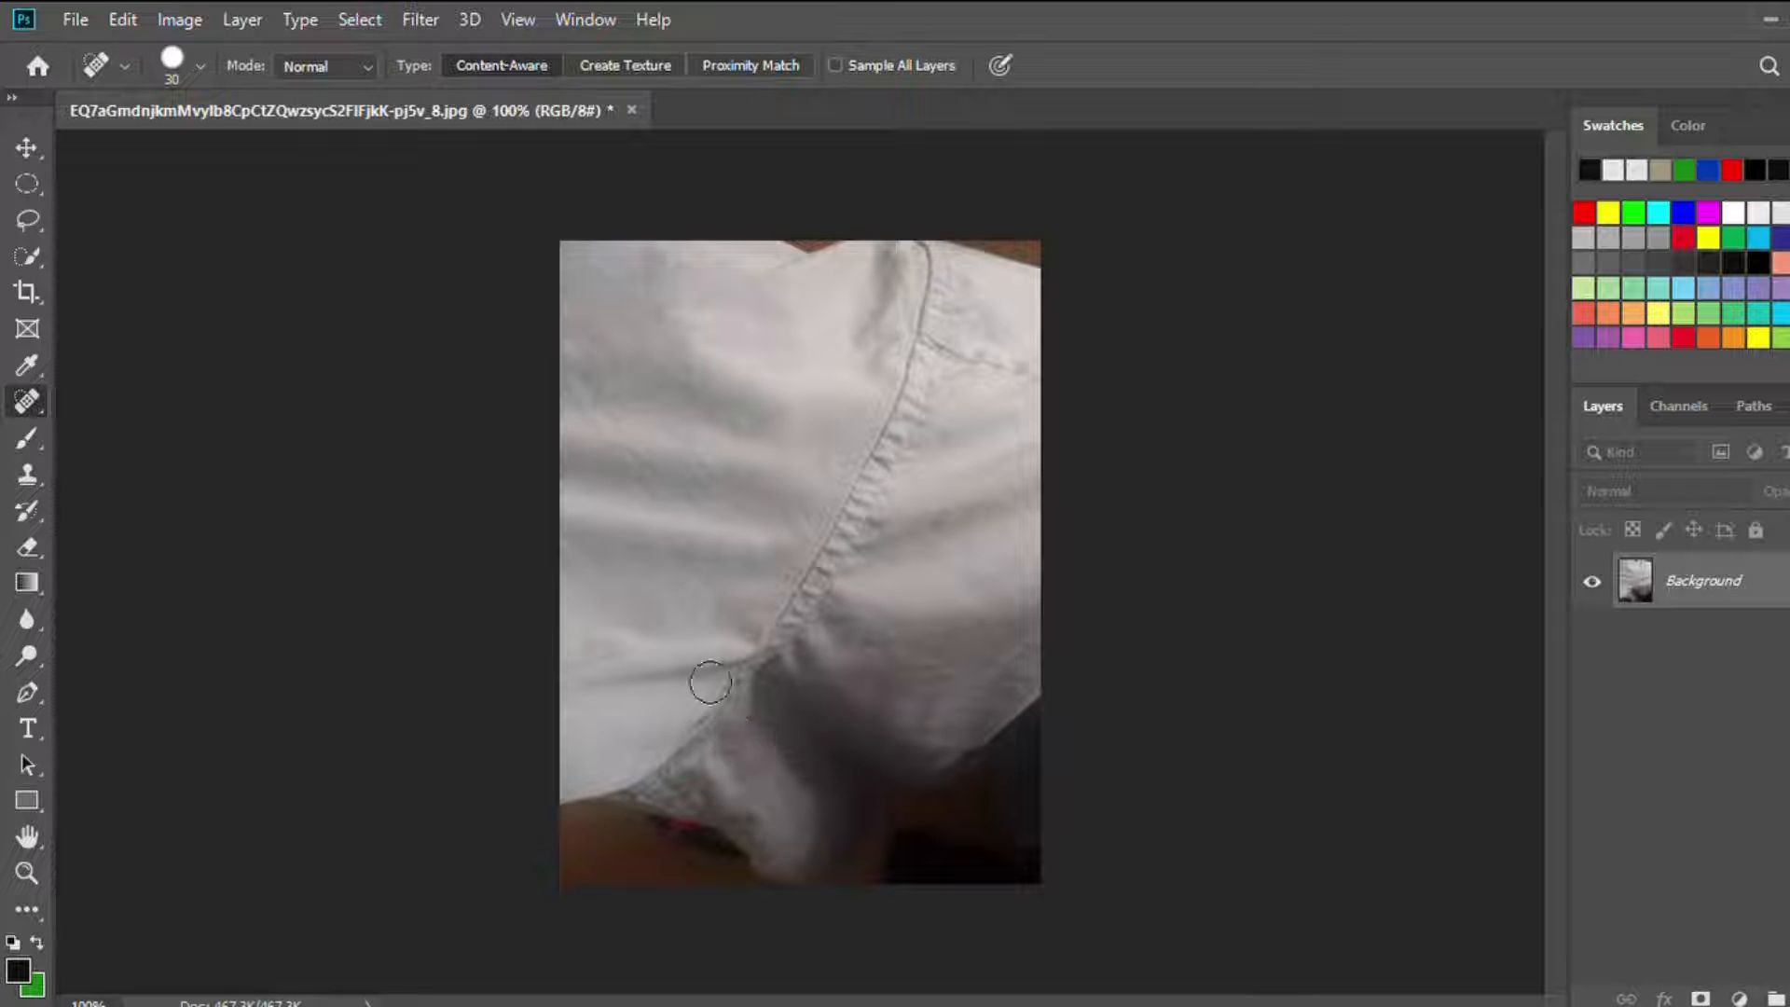
drag(624, 643, 619, 646)
drag(795, 295, 756, 347)
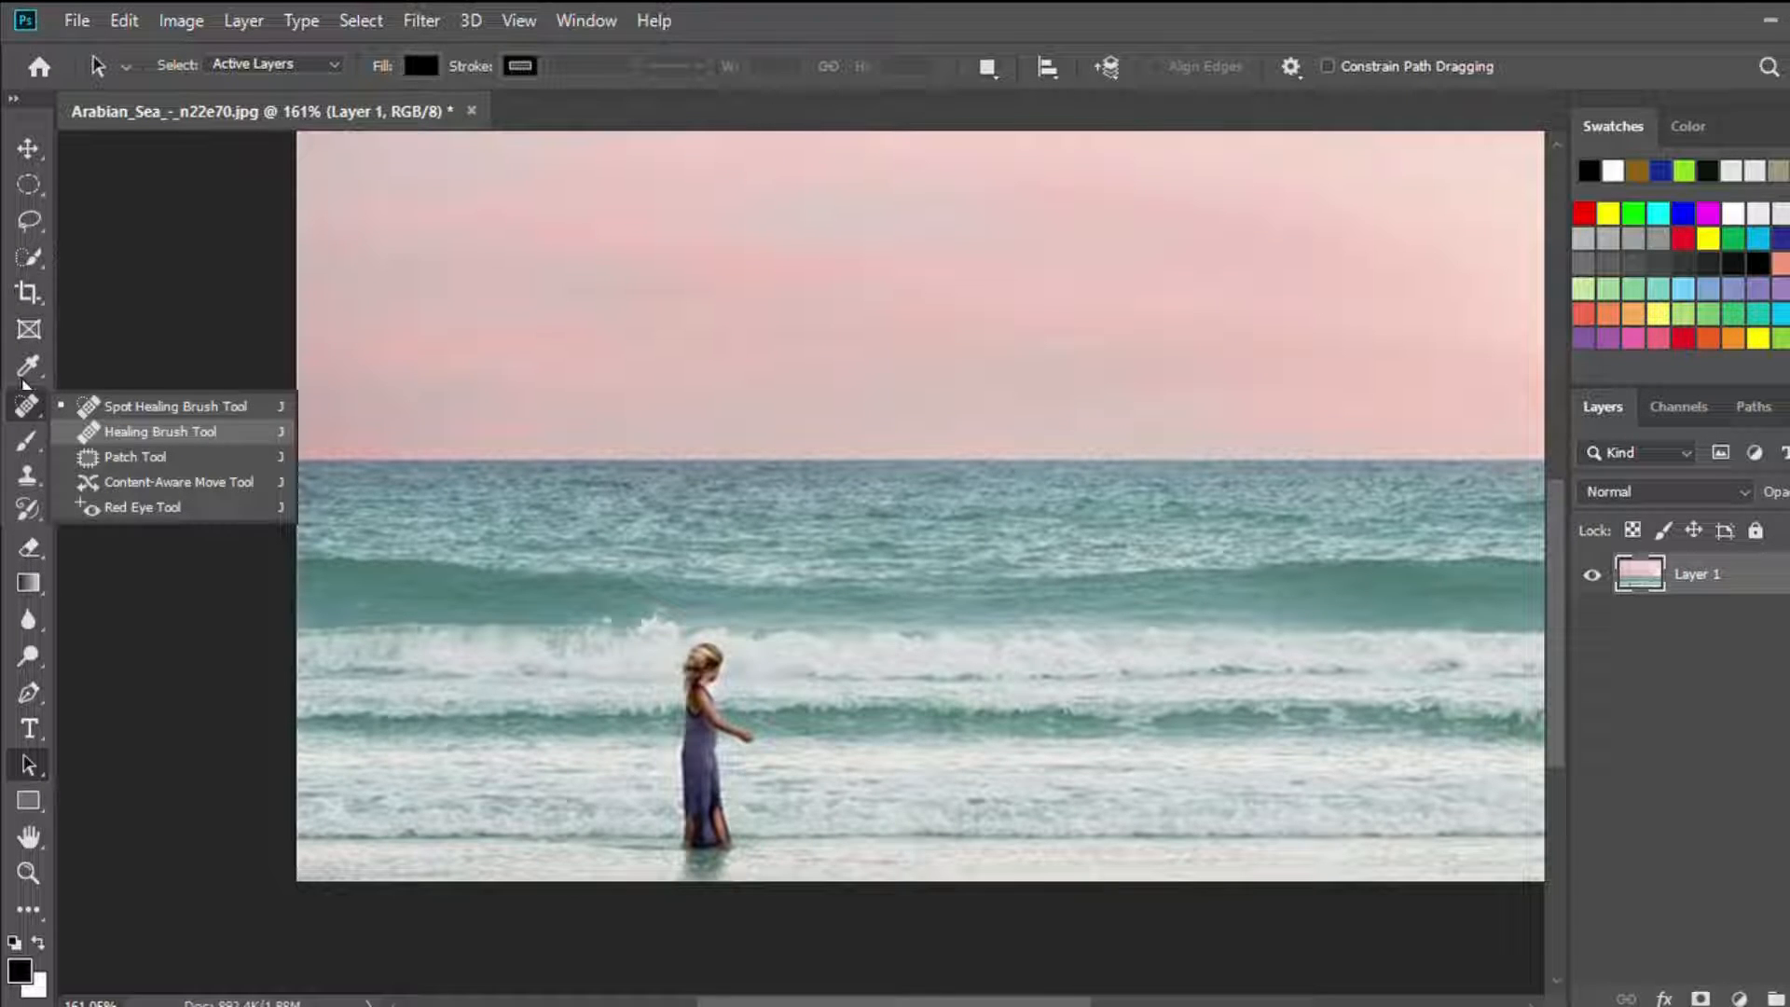
Step: Choose the Healing Brush, enlarge it, and make a test dab on the pink sky just above the sea horizon
click(160, 431)
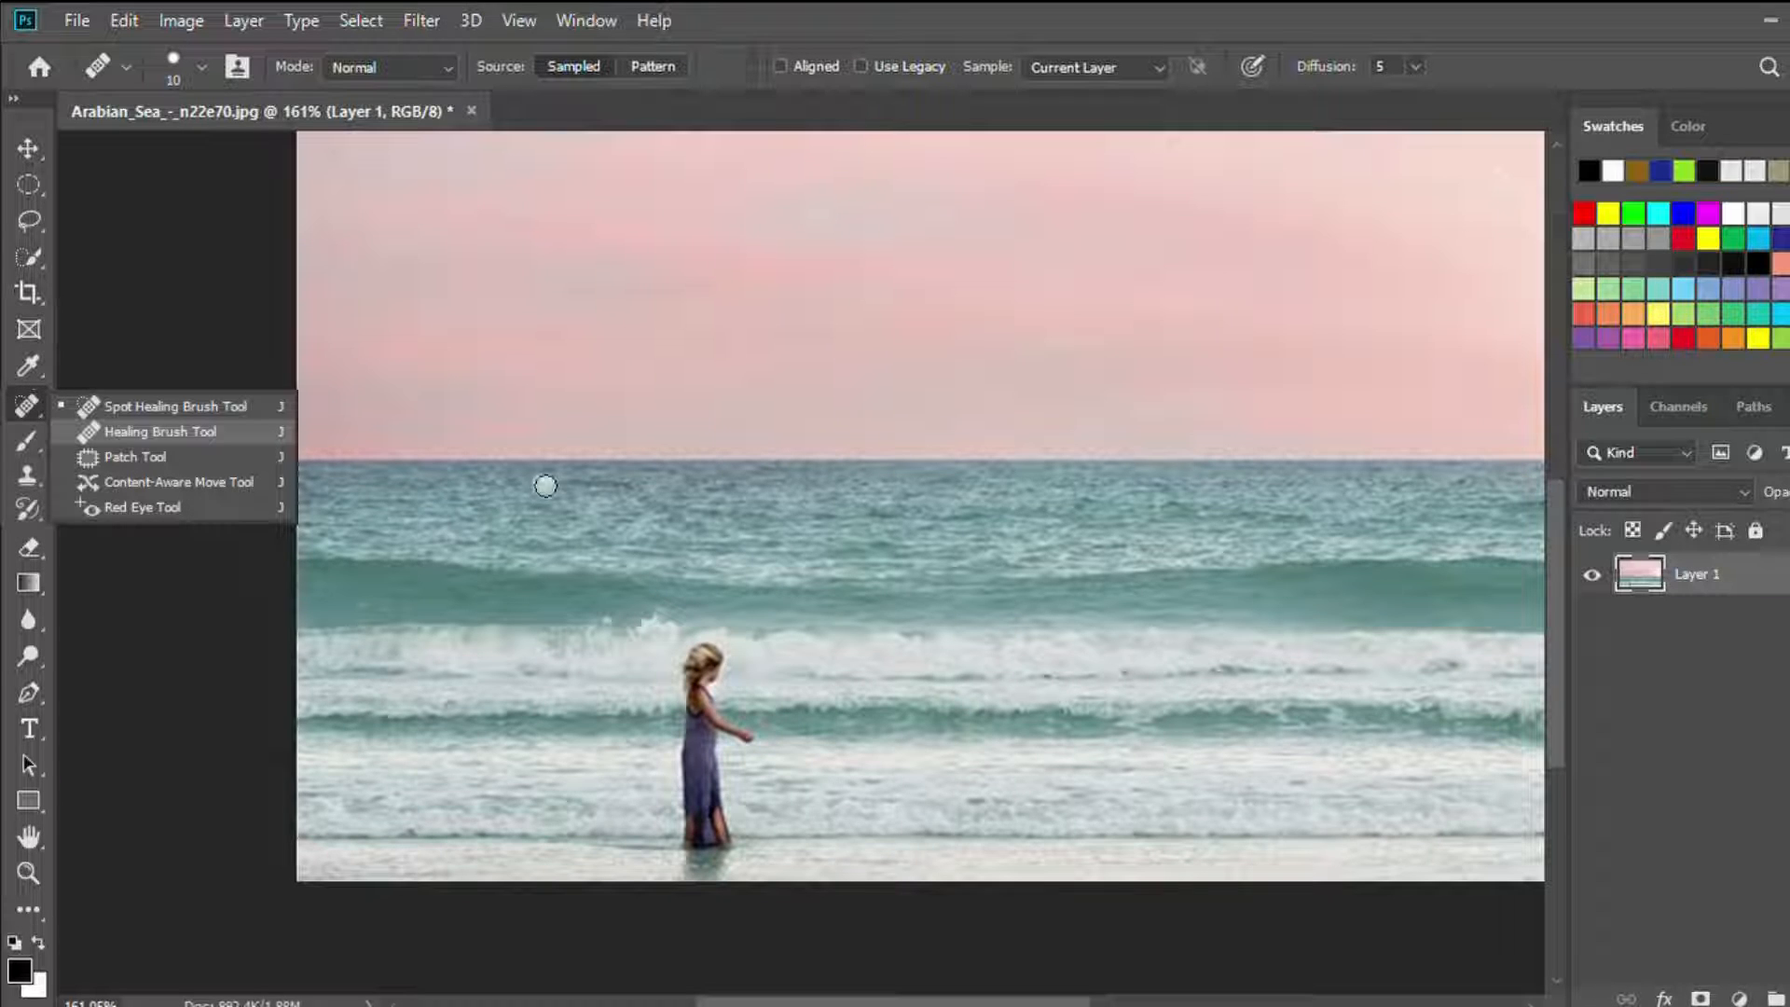
key(bracketright)
key(bracketright)
key(bracketright)
key(bracketright)
key(bracketright)
click(619, 429)
Step: Set the Healing Brush to size 20, sample the wet shoreline away from the girl, and paint over her whole figure
key(bracketleft)
key(bracketleft)
key(bracketleft)
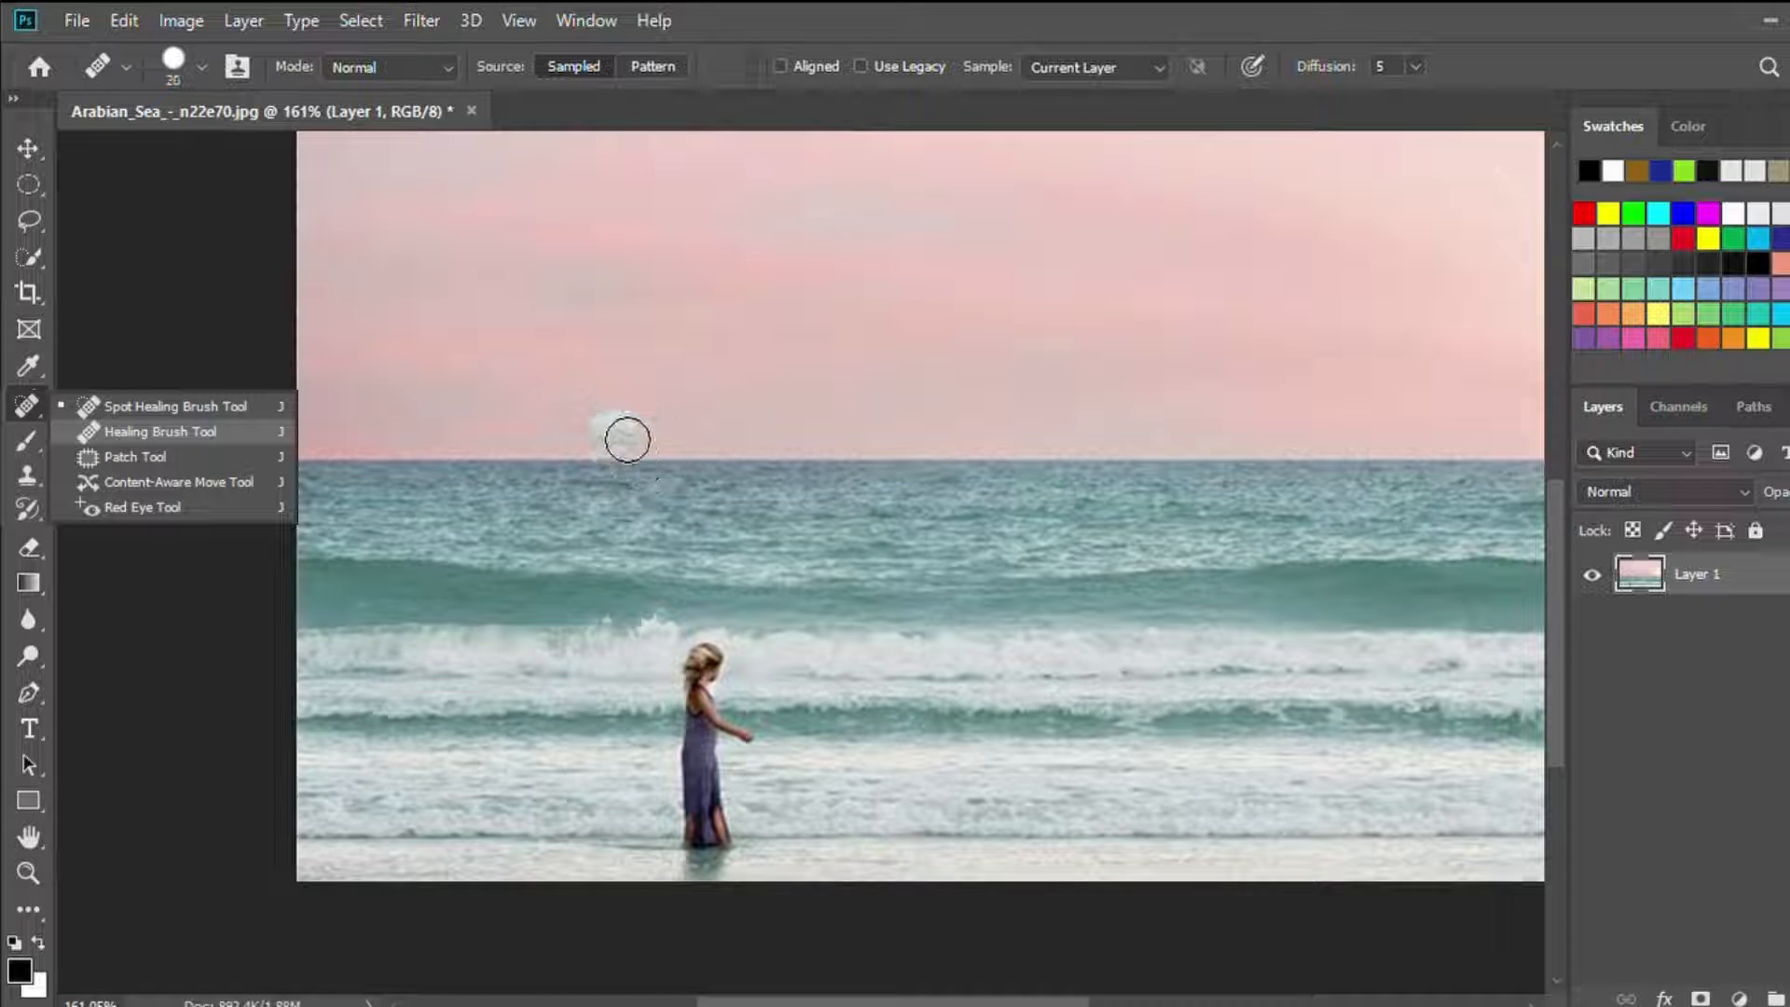
click(562, 370)
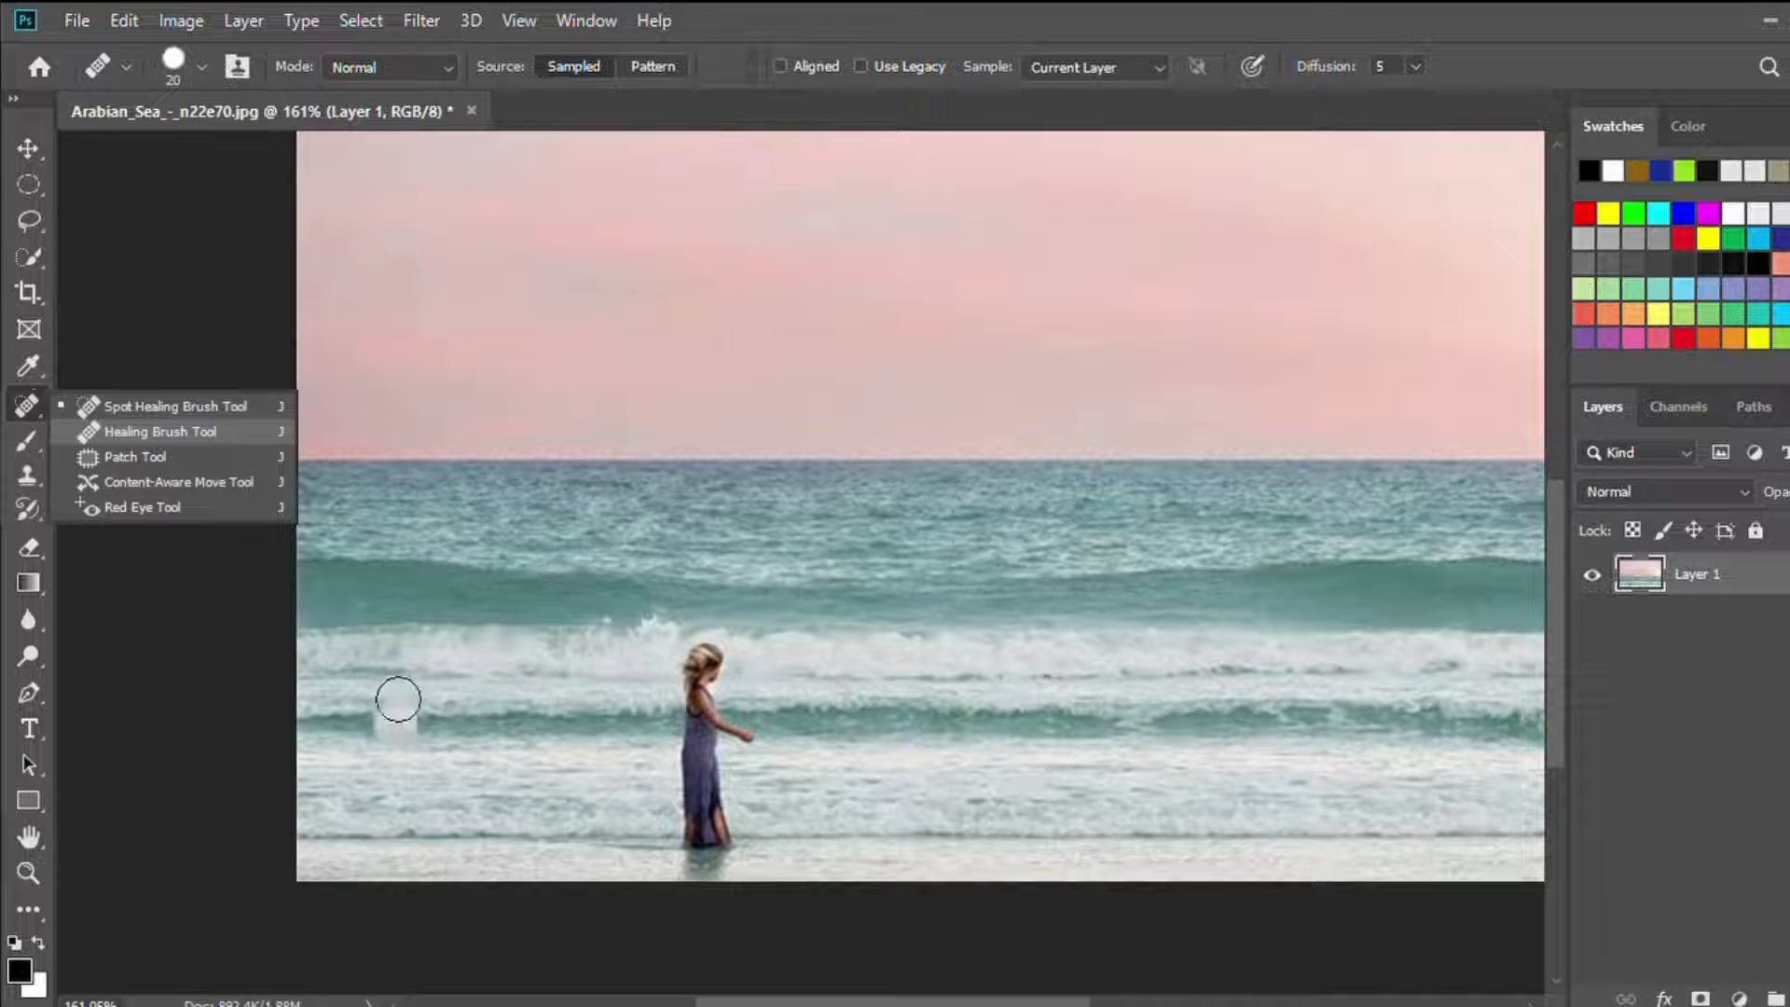
alt+click(349, 859)
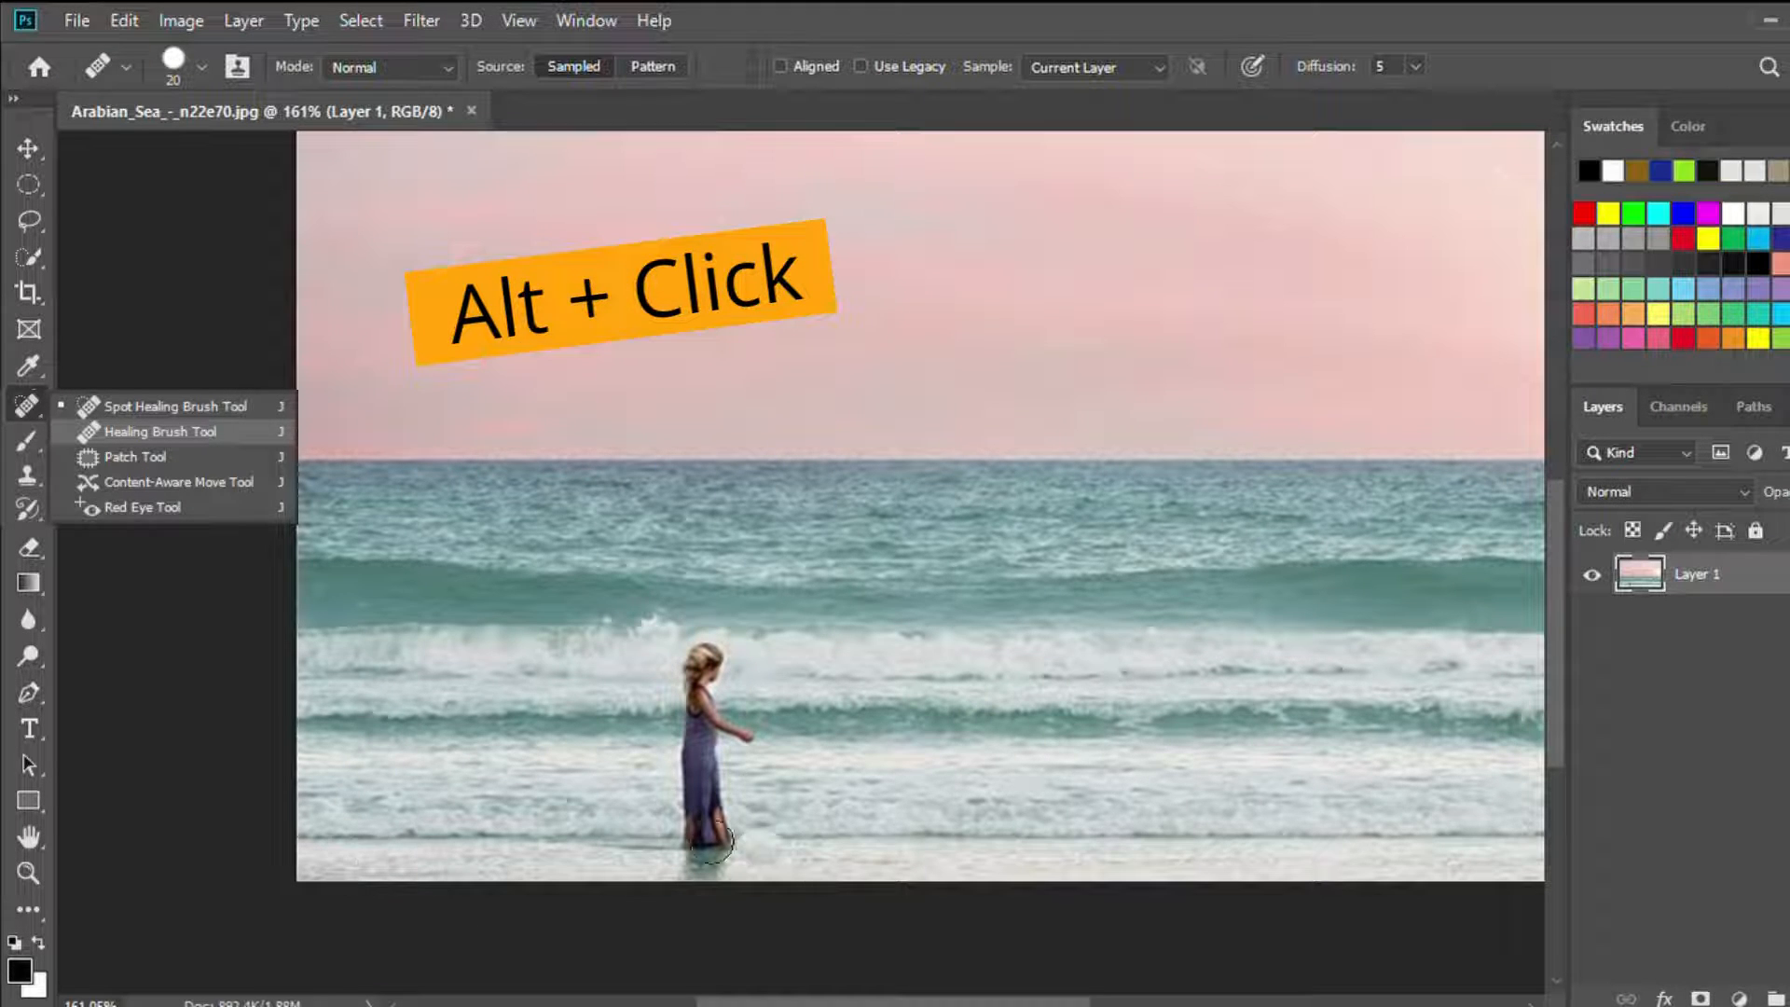
mouse_move(673, 849)
mouse_down()
mouse_move(808, 848)
mouse_move(688, 833)
mouse_move(767, 824)
mouse_move(760, 806)
mouse_move(671, 795)
mouse_move(746, 736)
mouse_move(685, 723)
mouse_move(729, 691)
mouse_move(709, 675)
mouse_move(757, 764)
mouse_up()
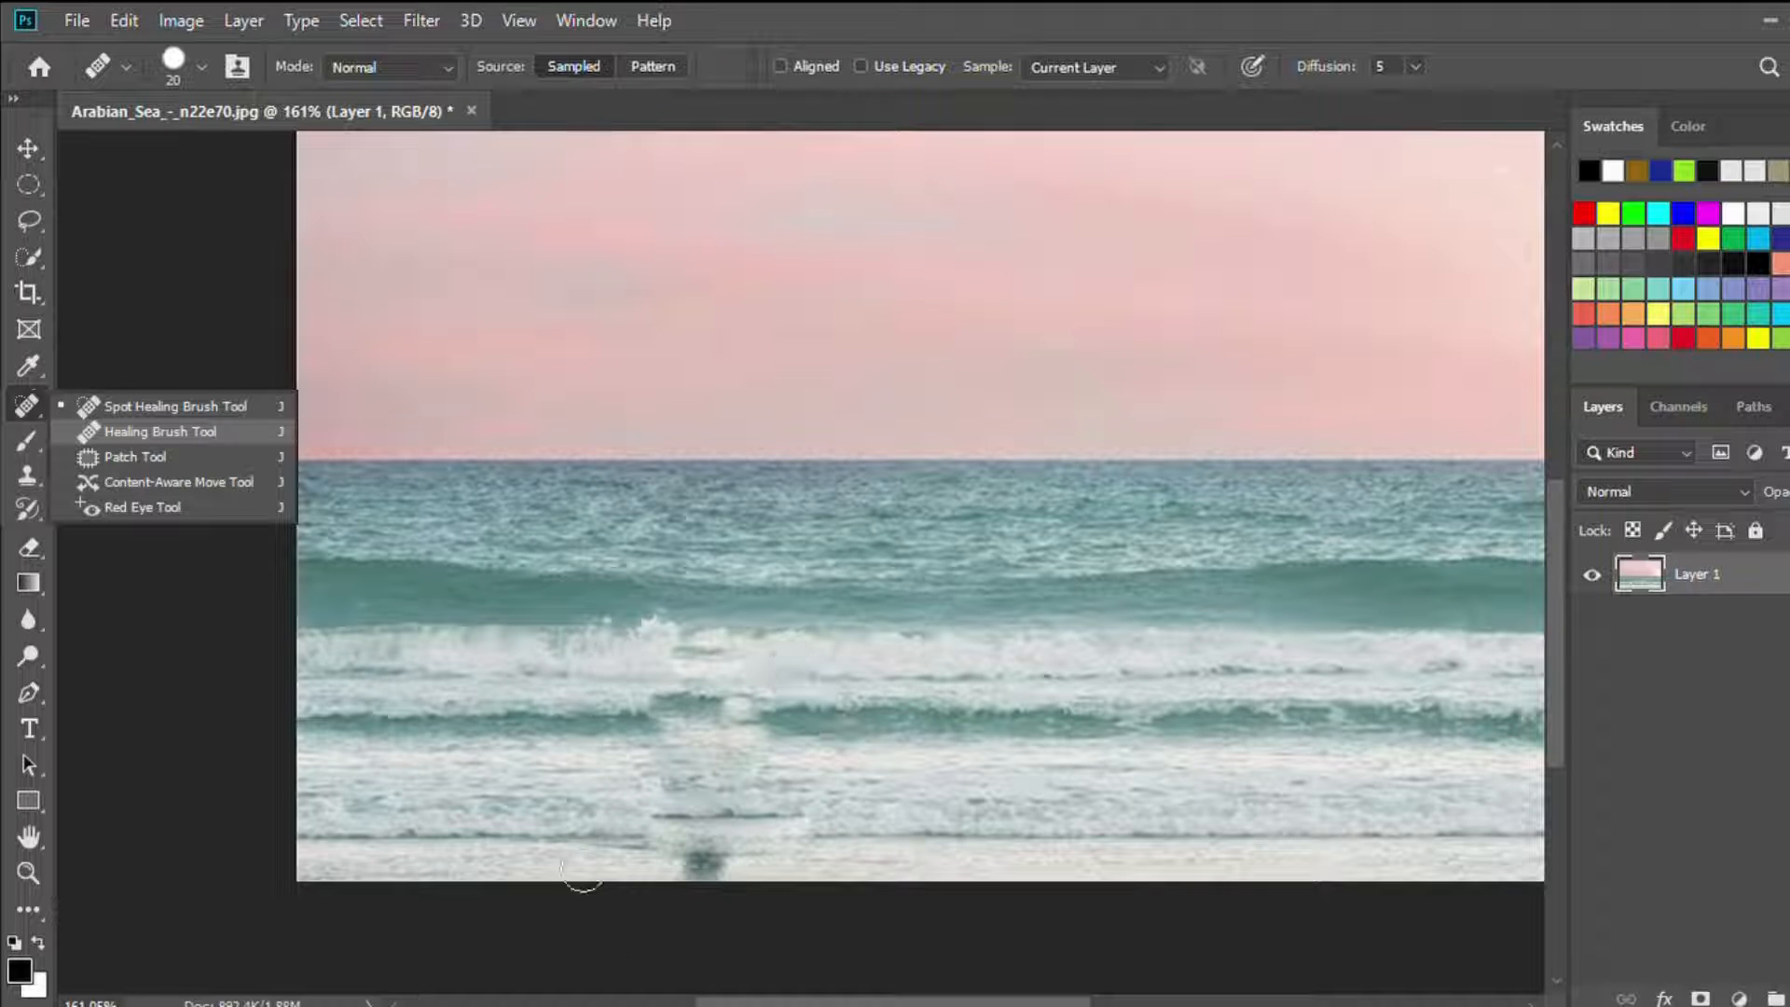
Step: Mark the healed area with a Mixer Brush circle and an arrow on each side, and undo these strokes
click(134, 524)
mouse_move(774, 552)
mouse_down()
mouse_move(595, 815)
mouse_move(830, 881)
mouse_move(817, 579)
mouse_move(737, 557)
mouse_up()
drag(383, 755, 508, 789)
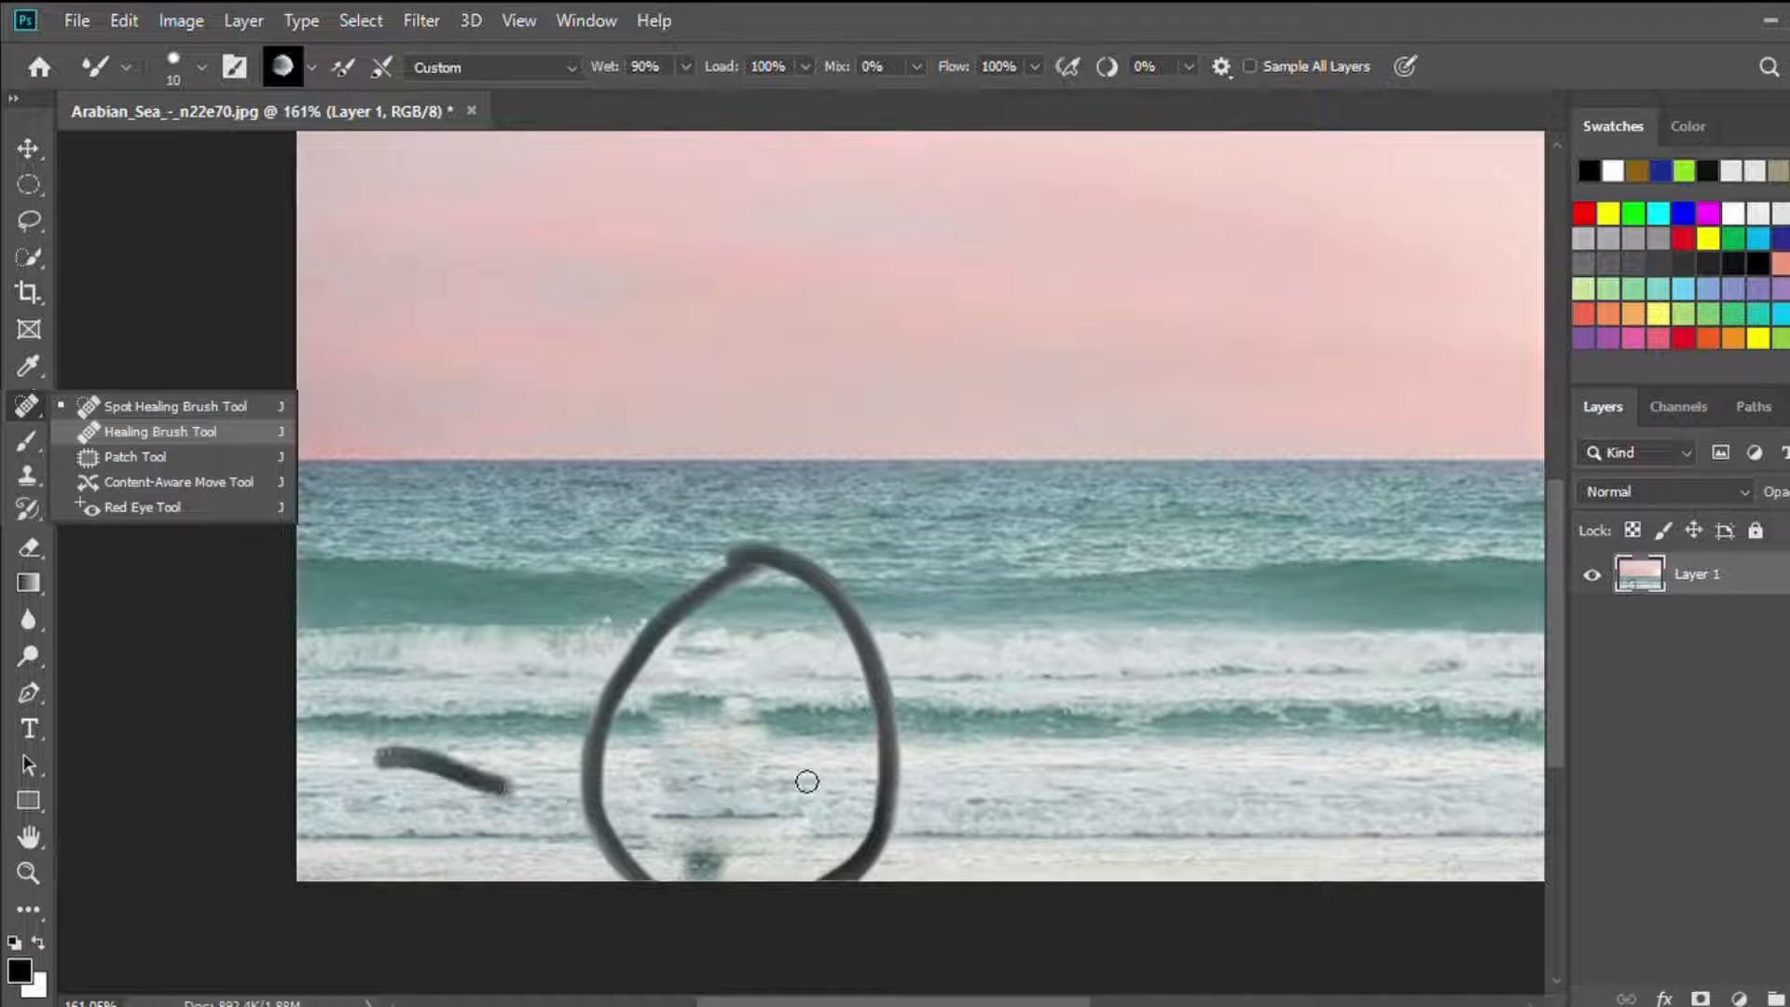
mouse_move(970, 774)
mouse_down()
mouse_move(1071, 759)
mouse_move(1030, 818)
mouse_up()
drag(412, 714, 406, 793)
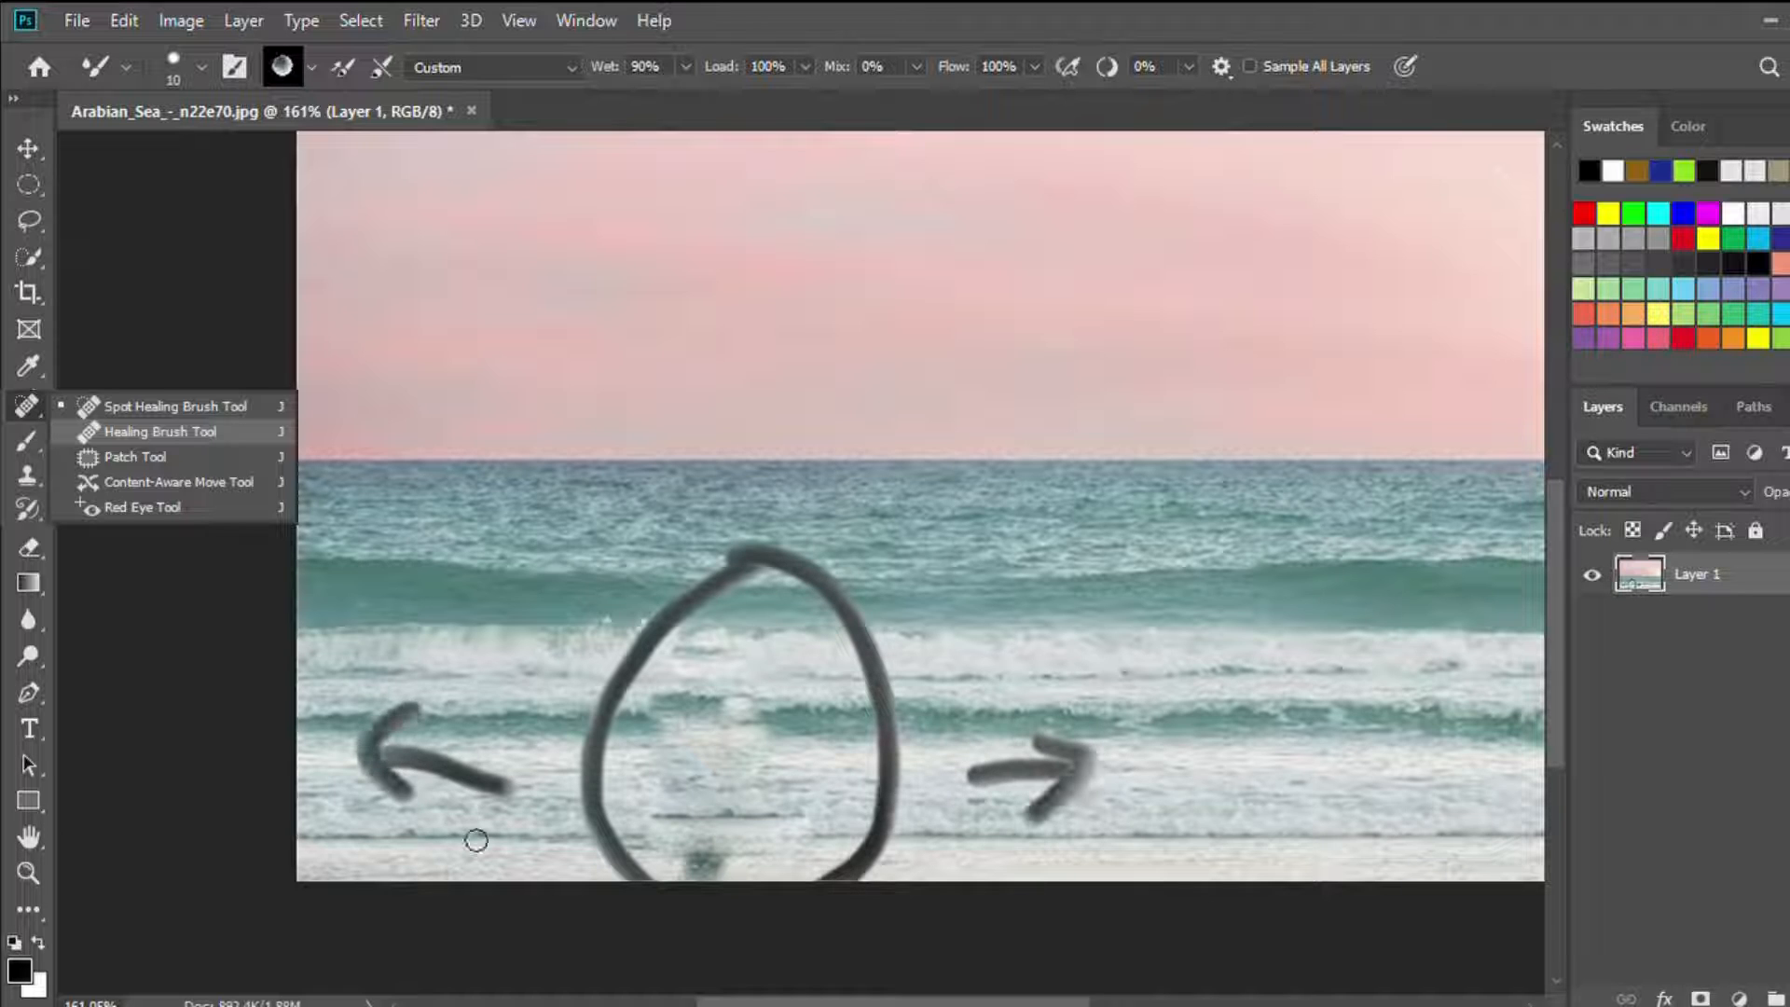
key(ctrl+z)
key(ctrl+z)
key(ctrl+z)
key(ctrl+z)
key(ctrl+z)
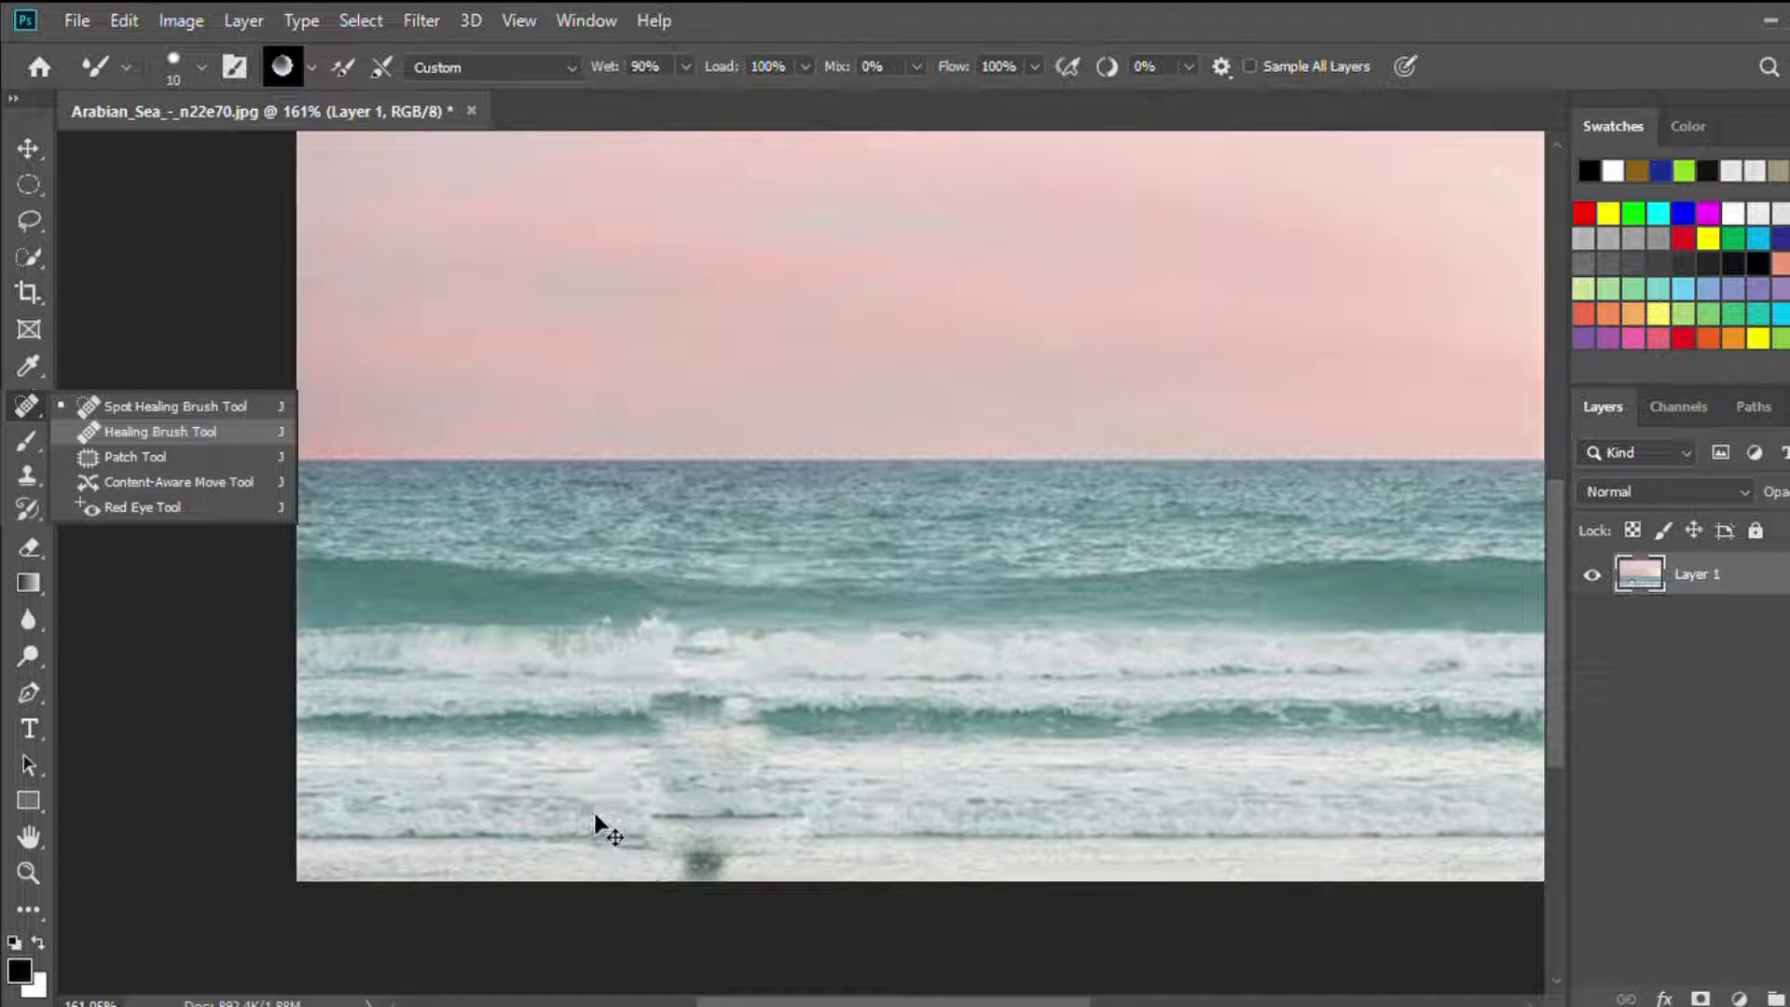
Step: Paint over the dark reflection at the image's lower edge with the Healing Brush at size 10, sampling the nearby wet sand
click(160, 432)
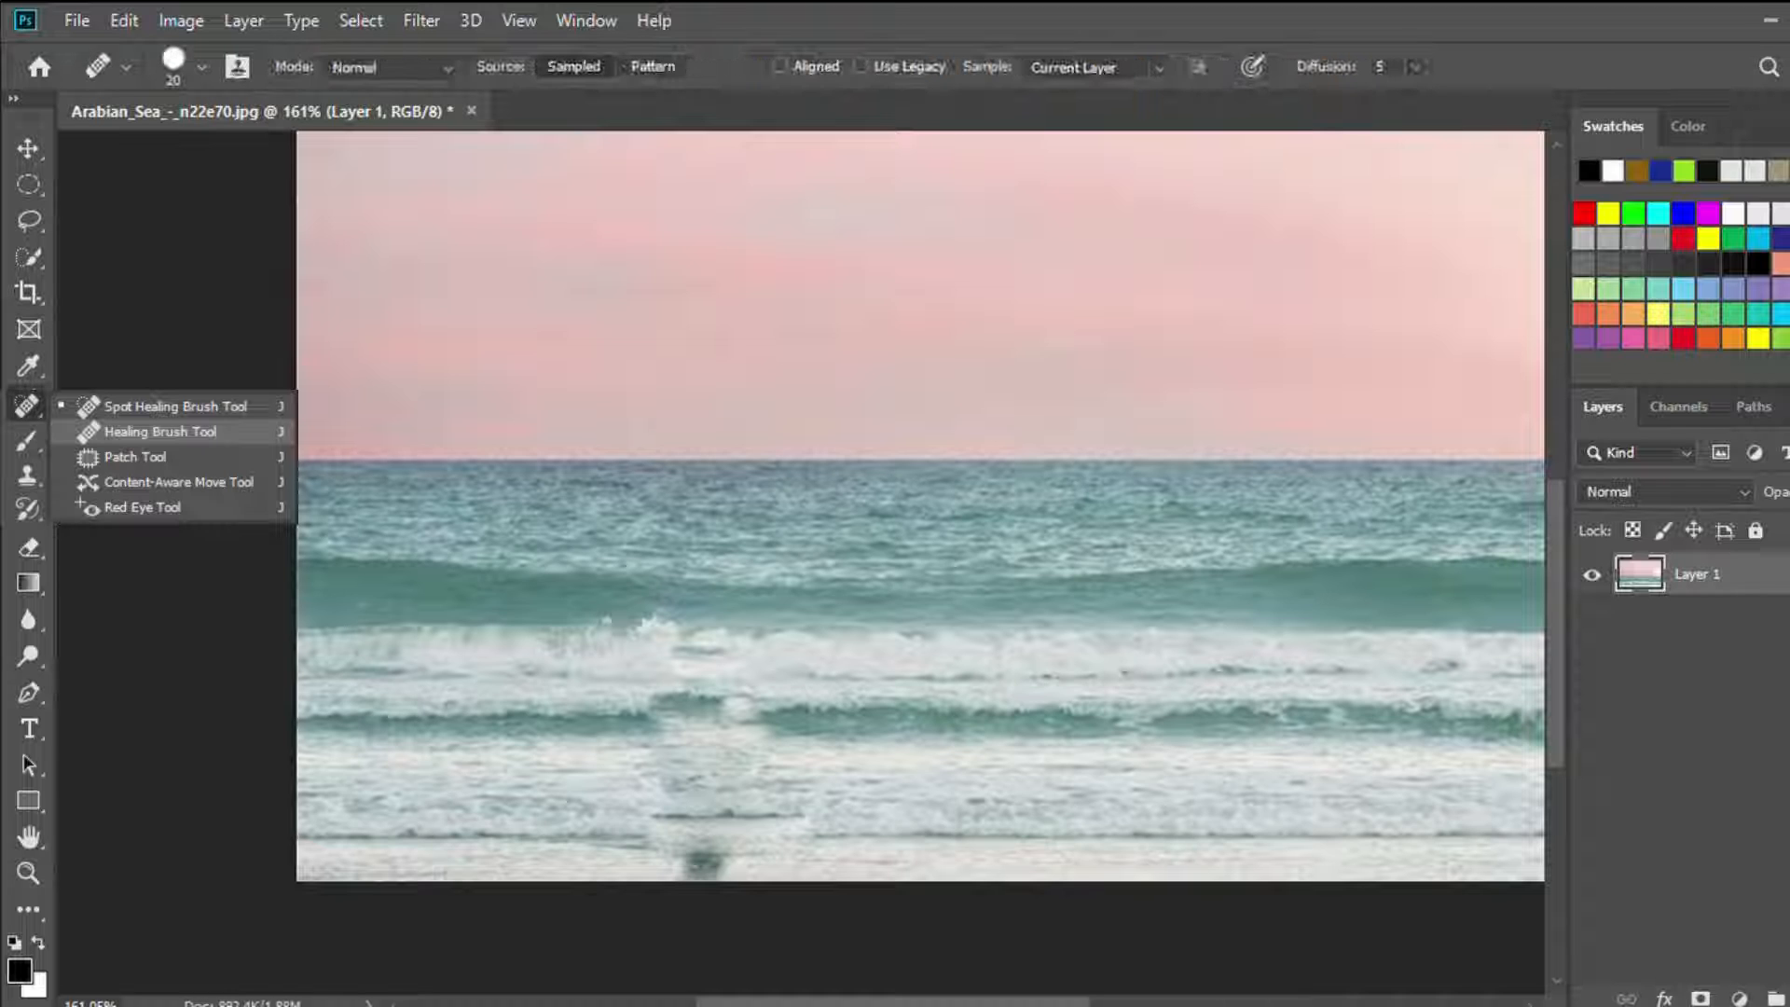
scroll(536, 907, up, 2)
scroll(540, 913, down, 3)
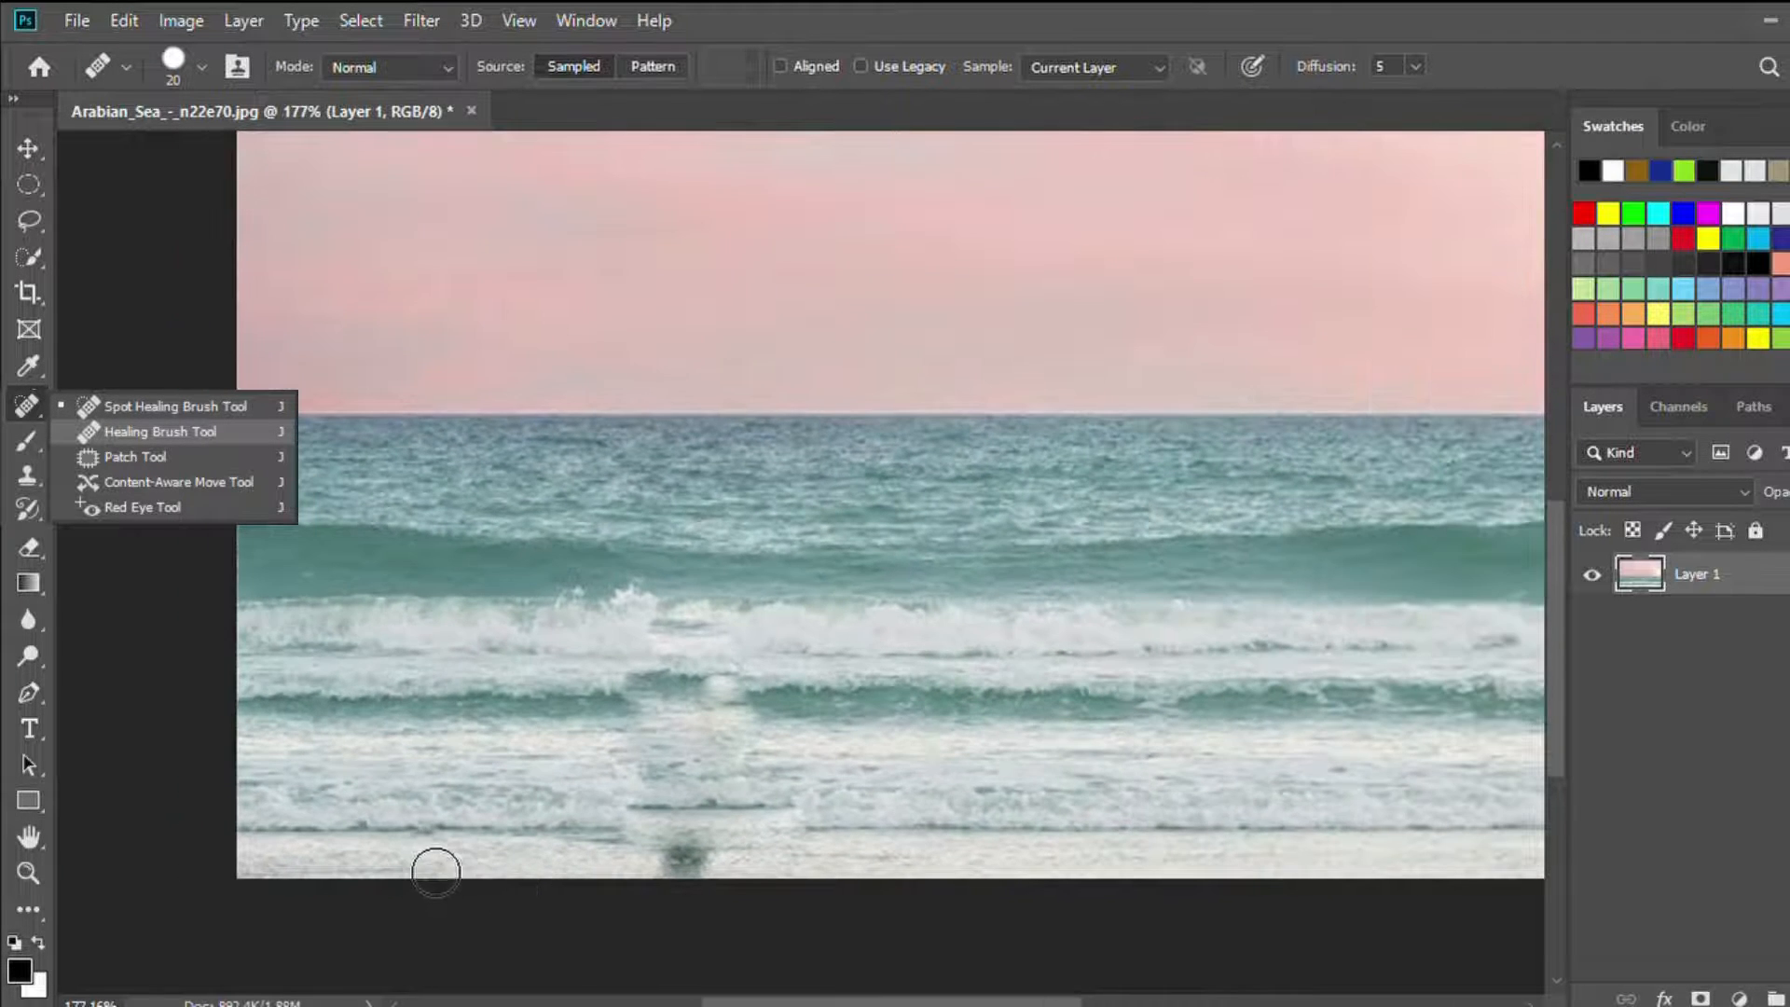
key(bracketleft)
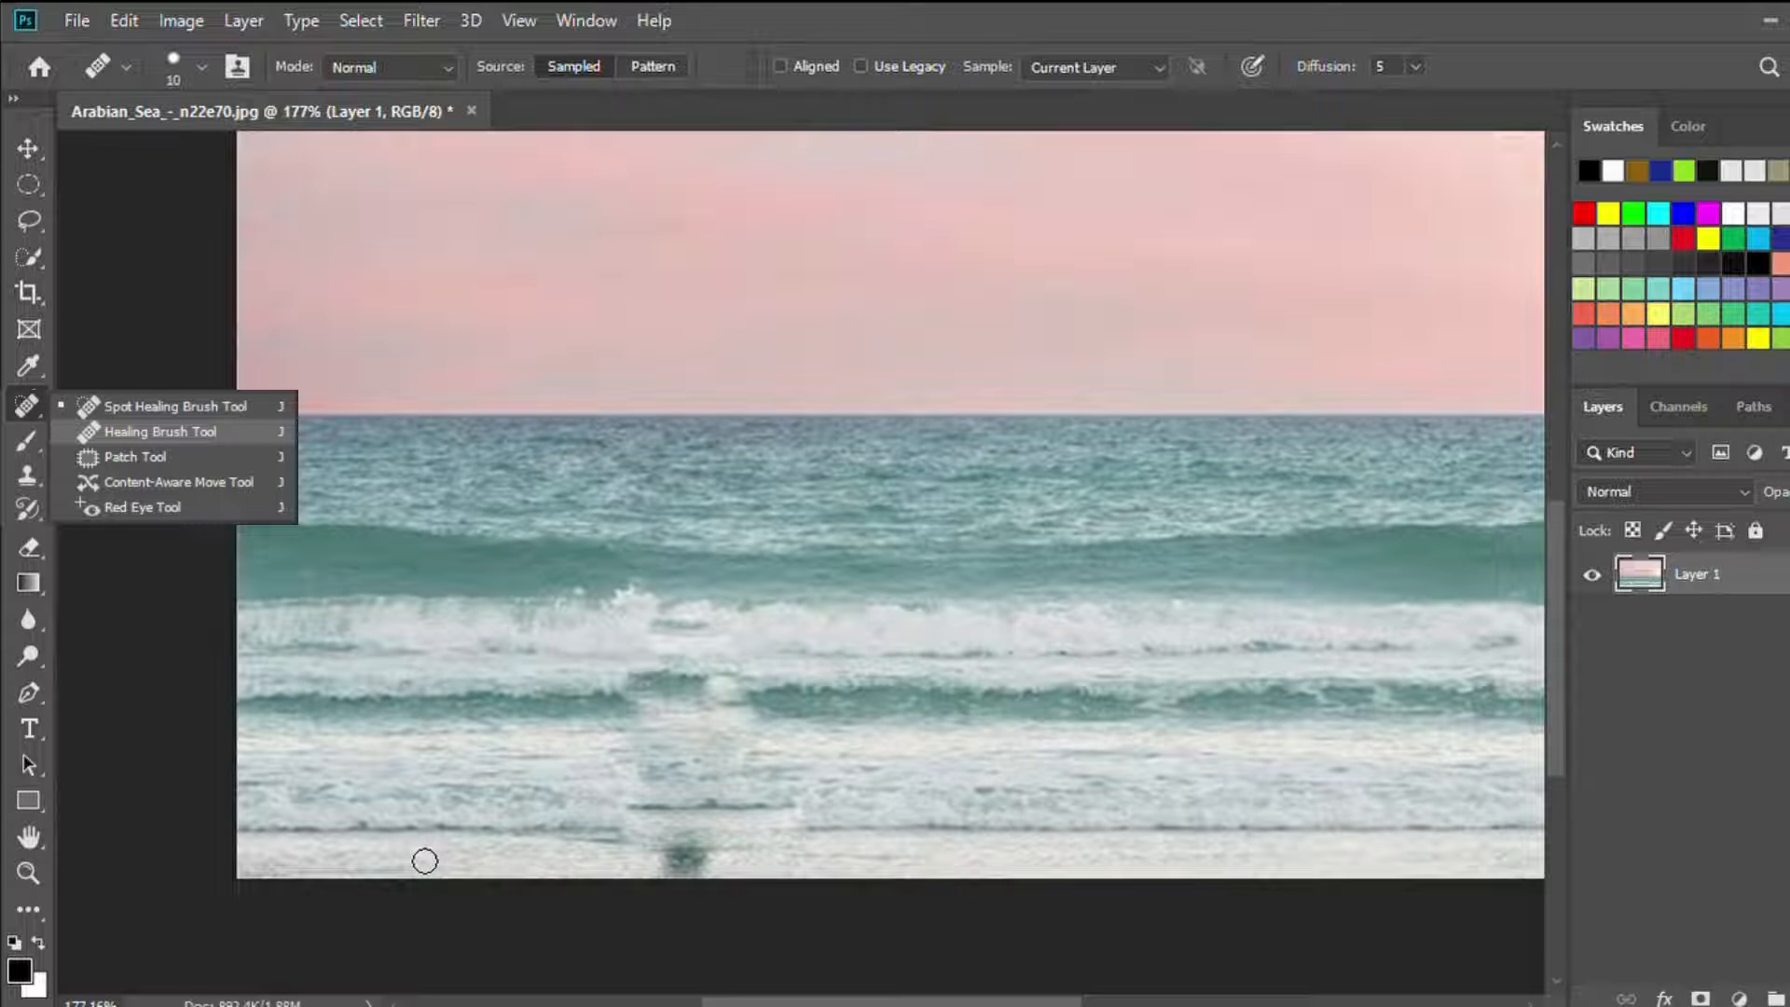
alt+click(346, 860)
mouse_move(610, 857)
mouse_down()
mouse_move(730, 854)
mouse_move(663, 863)
mouse_move(748, 872)
mouse_move(585, 857)
mouse_move(674, 868)
mouse_move(601, 854)
mouse_up()
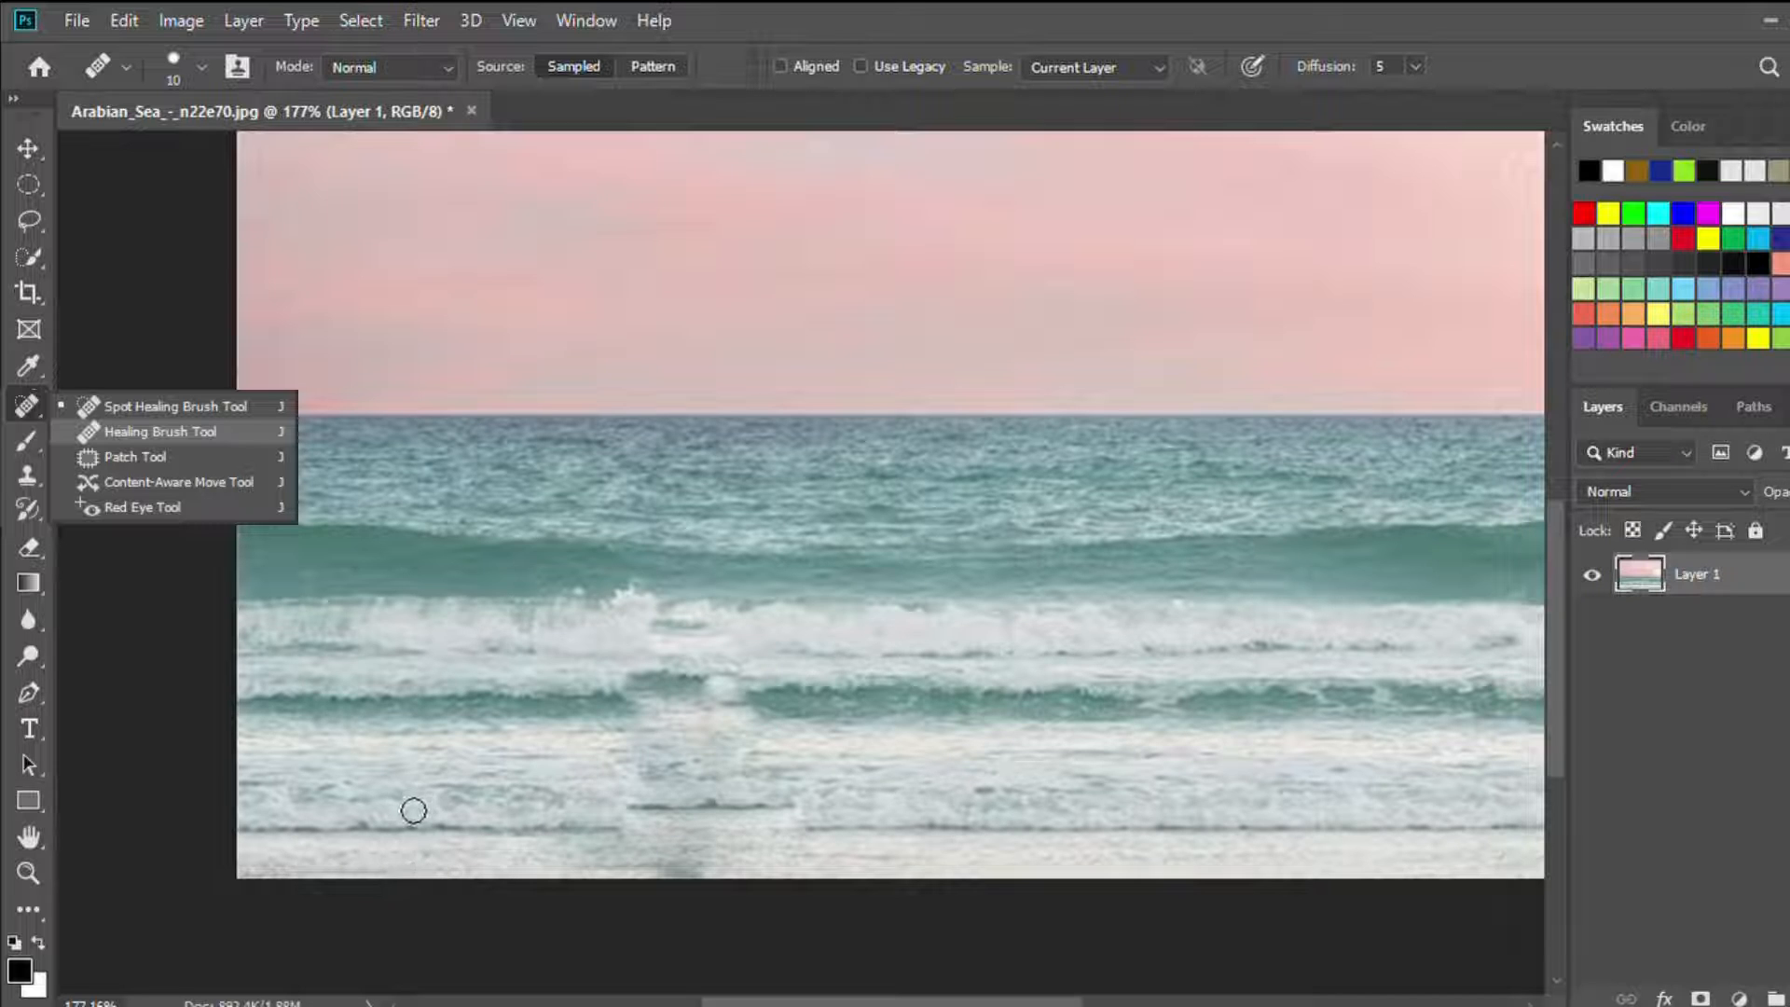
Step: Heal the smeared shoreline foam and the edge of the dark green wave where the girl stood
drag(642, 821, 815, 815)
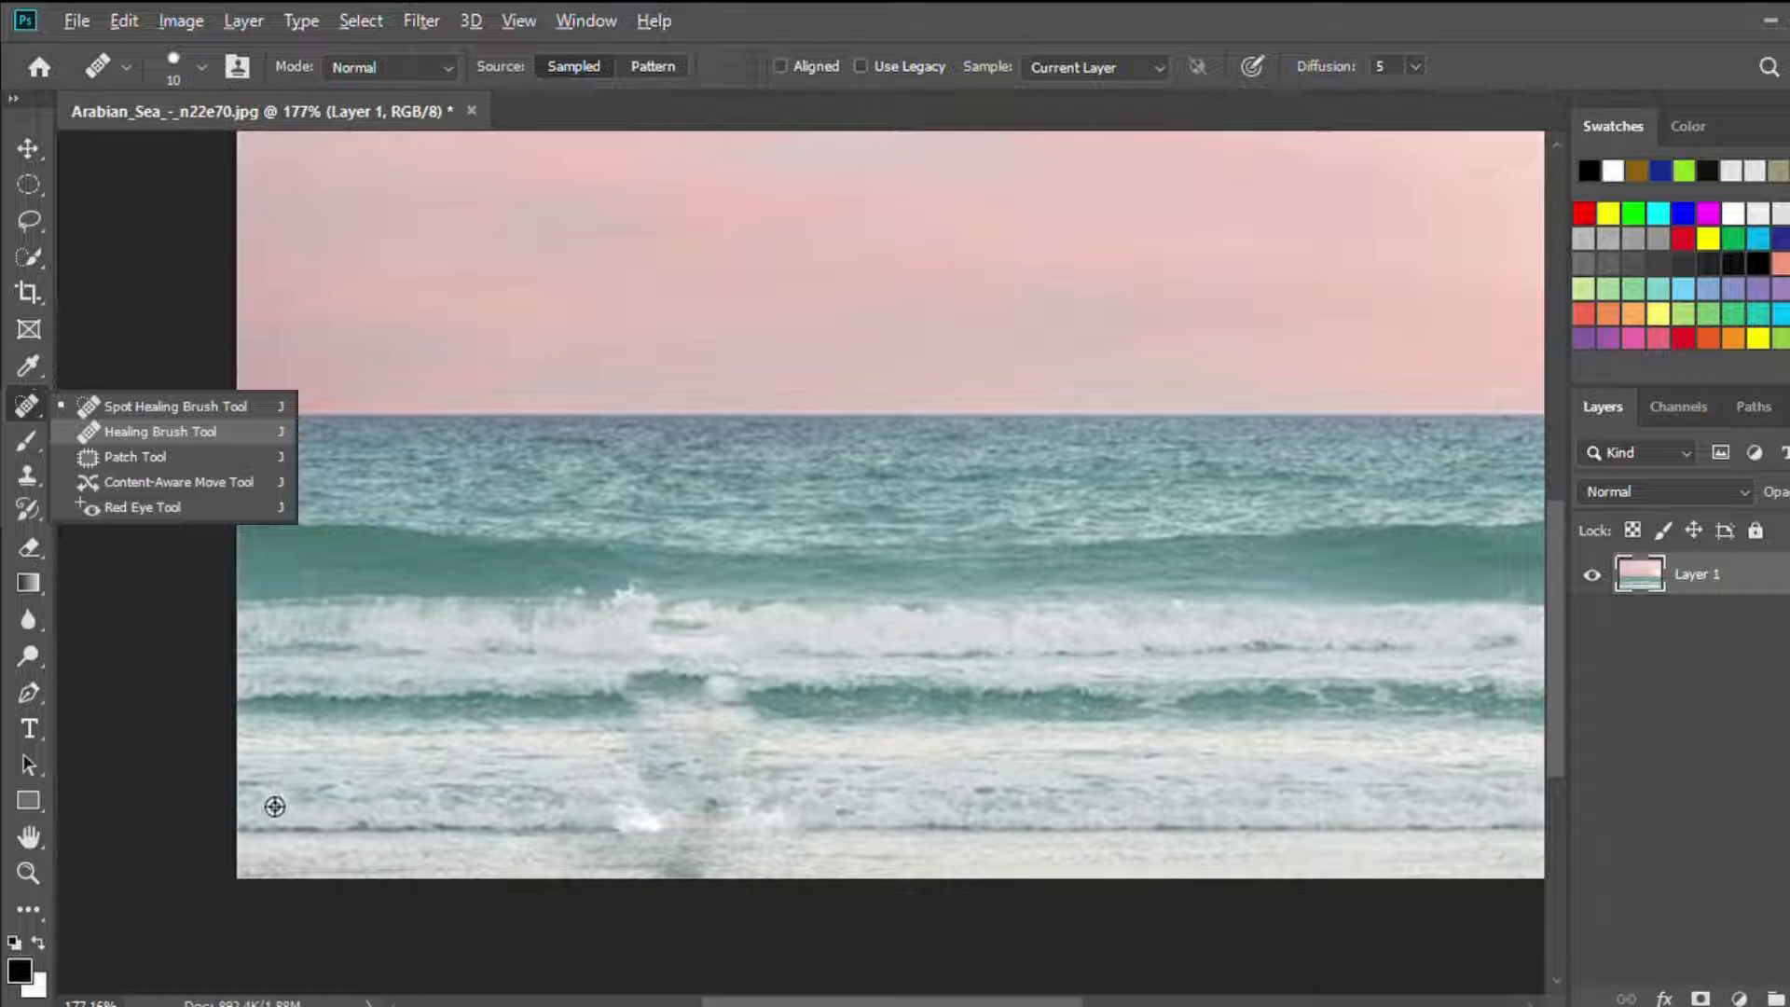
drag(599, 821, 876, 827)
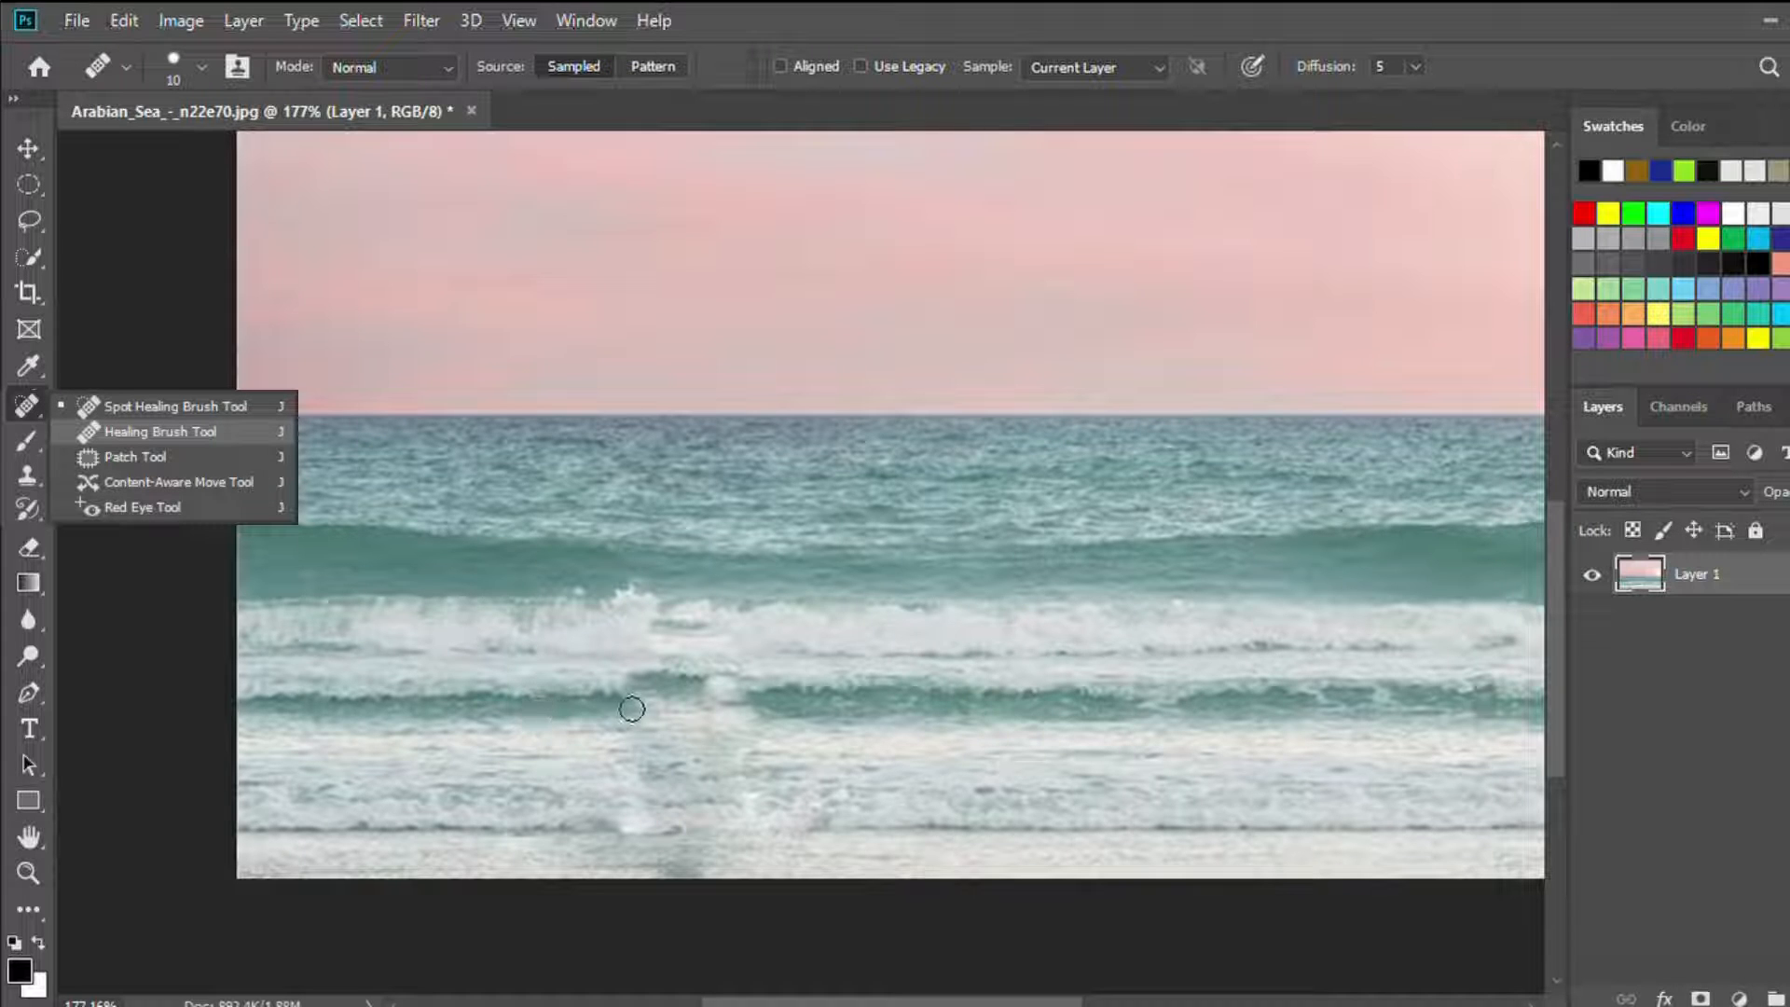
mouse_move(632, 708)
mouse_down()
mouse_move(753, 714)
mouse_move(647, 718)
mouse_up()
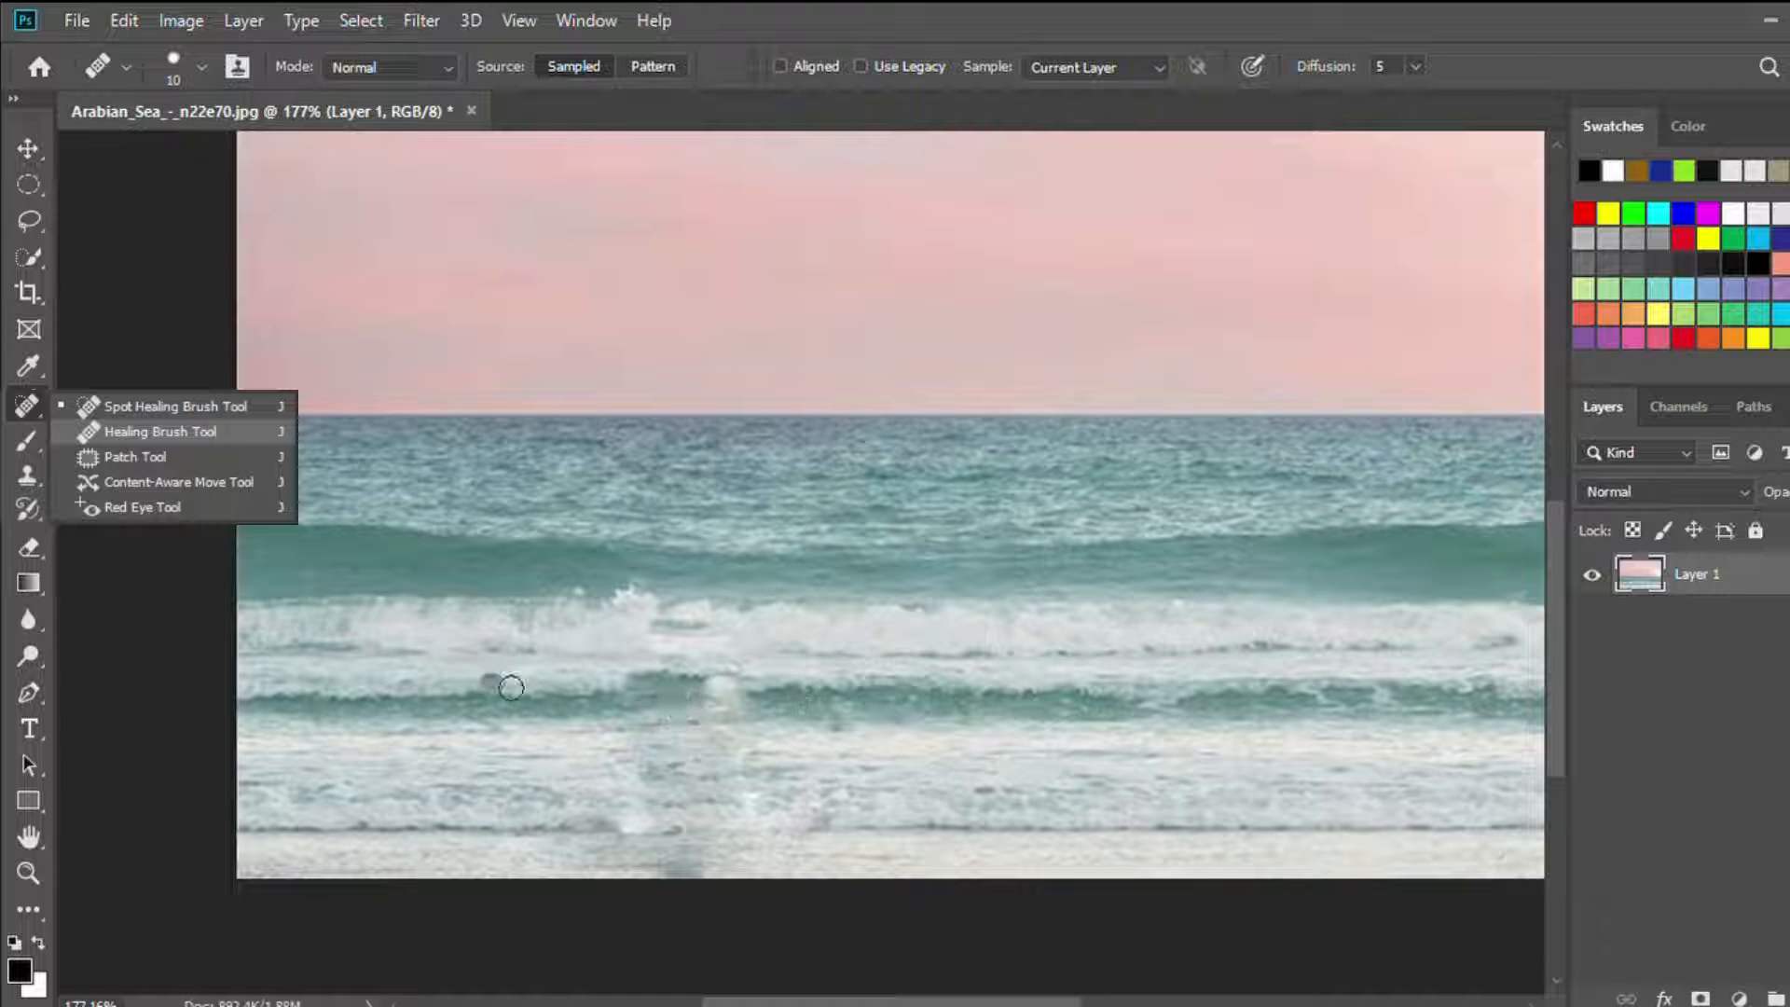
Step: Sample the undisturbed waves beside the smear and heal the dark green wave and the white foam above it
alt+click(534, 668)
mouse_move(608, 682)
mouse_down()
mouse_move(792, 675)
mouse_move(561, 644)
mouse_move(574, 632)
mouse_move(807, 649)
mouse_move(819, 632)
mouse_move(700, 637)
mouse_up()
alt+click(610, 626)
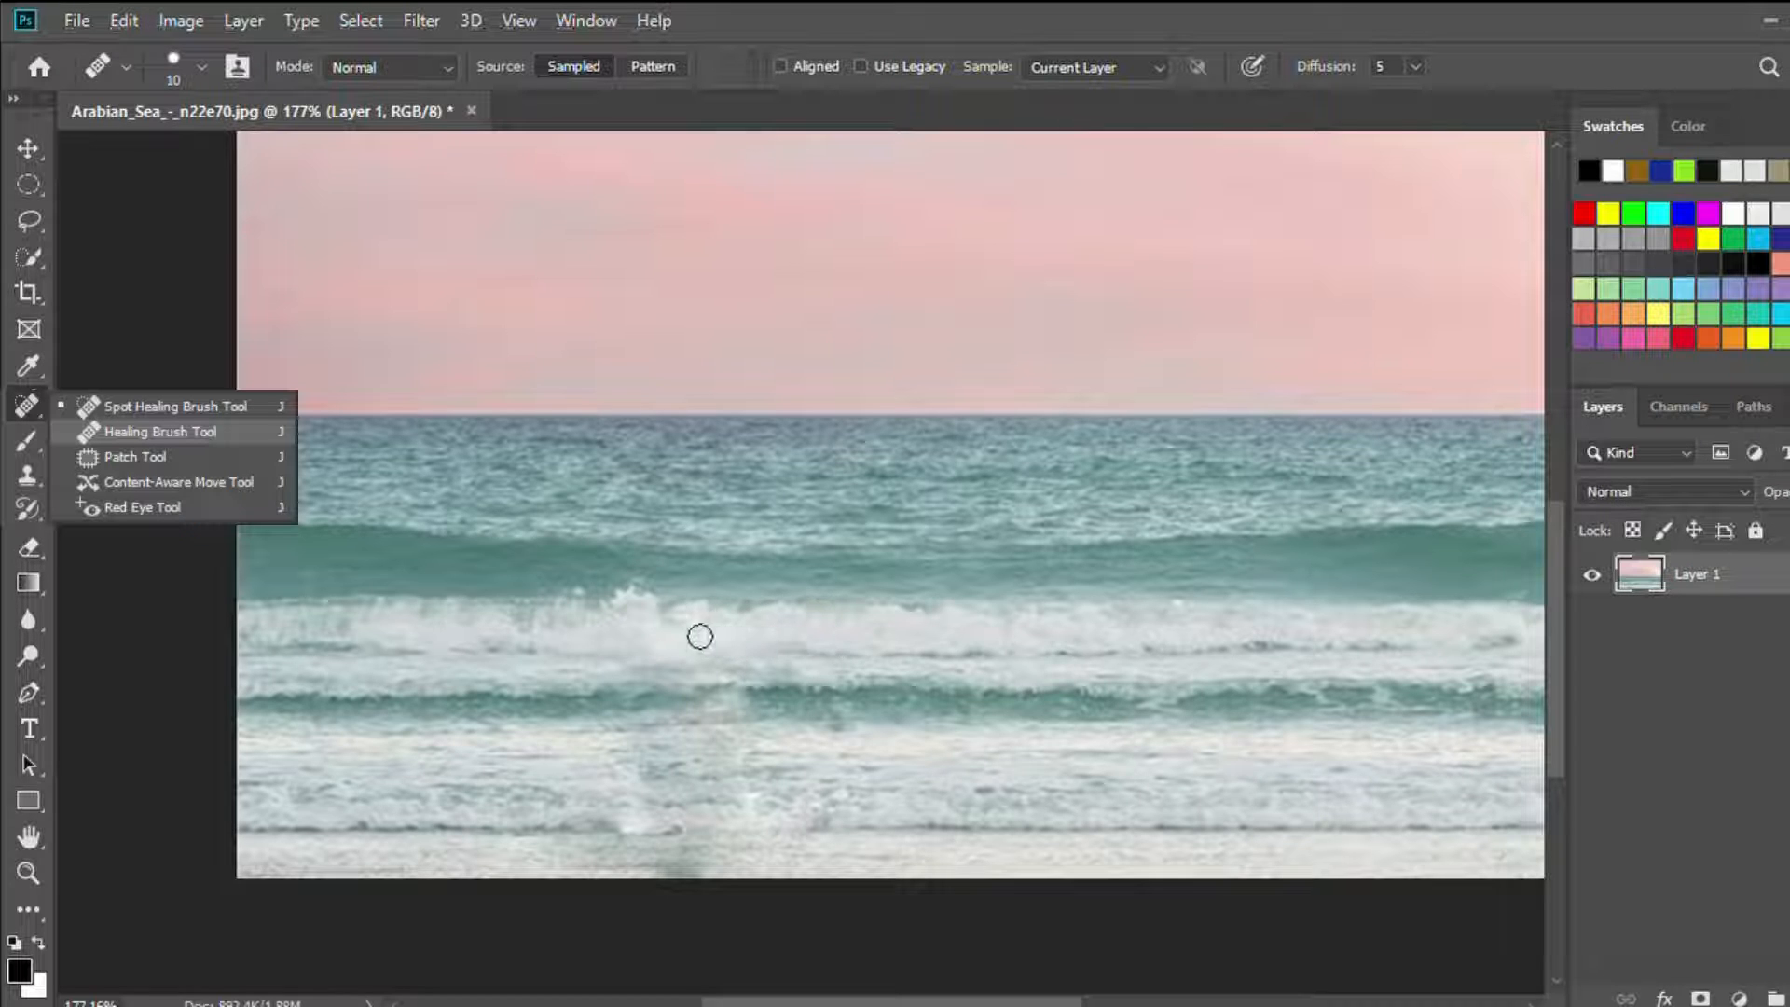
Step: Heal the remaining blotches along the shoreline using fresh samples of the foam and wet sand on either side
alt+click(563, 814)
drag(622, 819, 641, 833)
alt+click(792, 860)
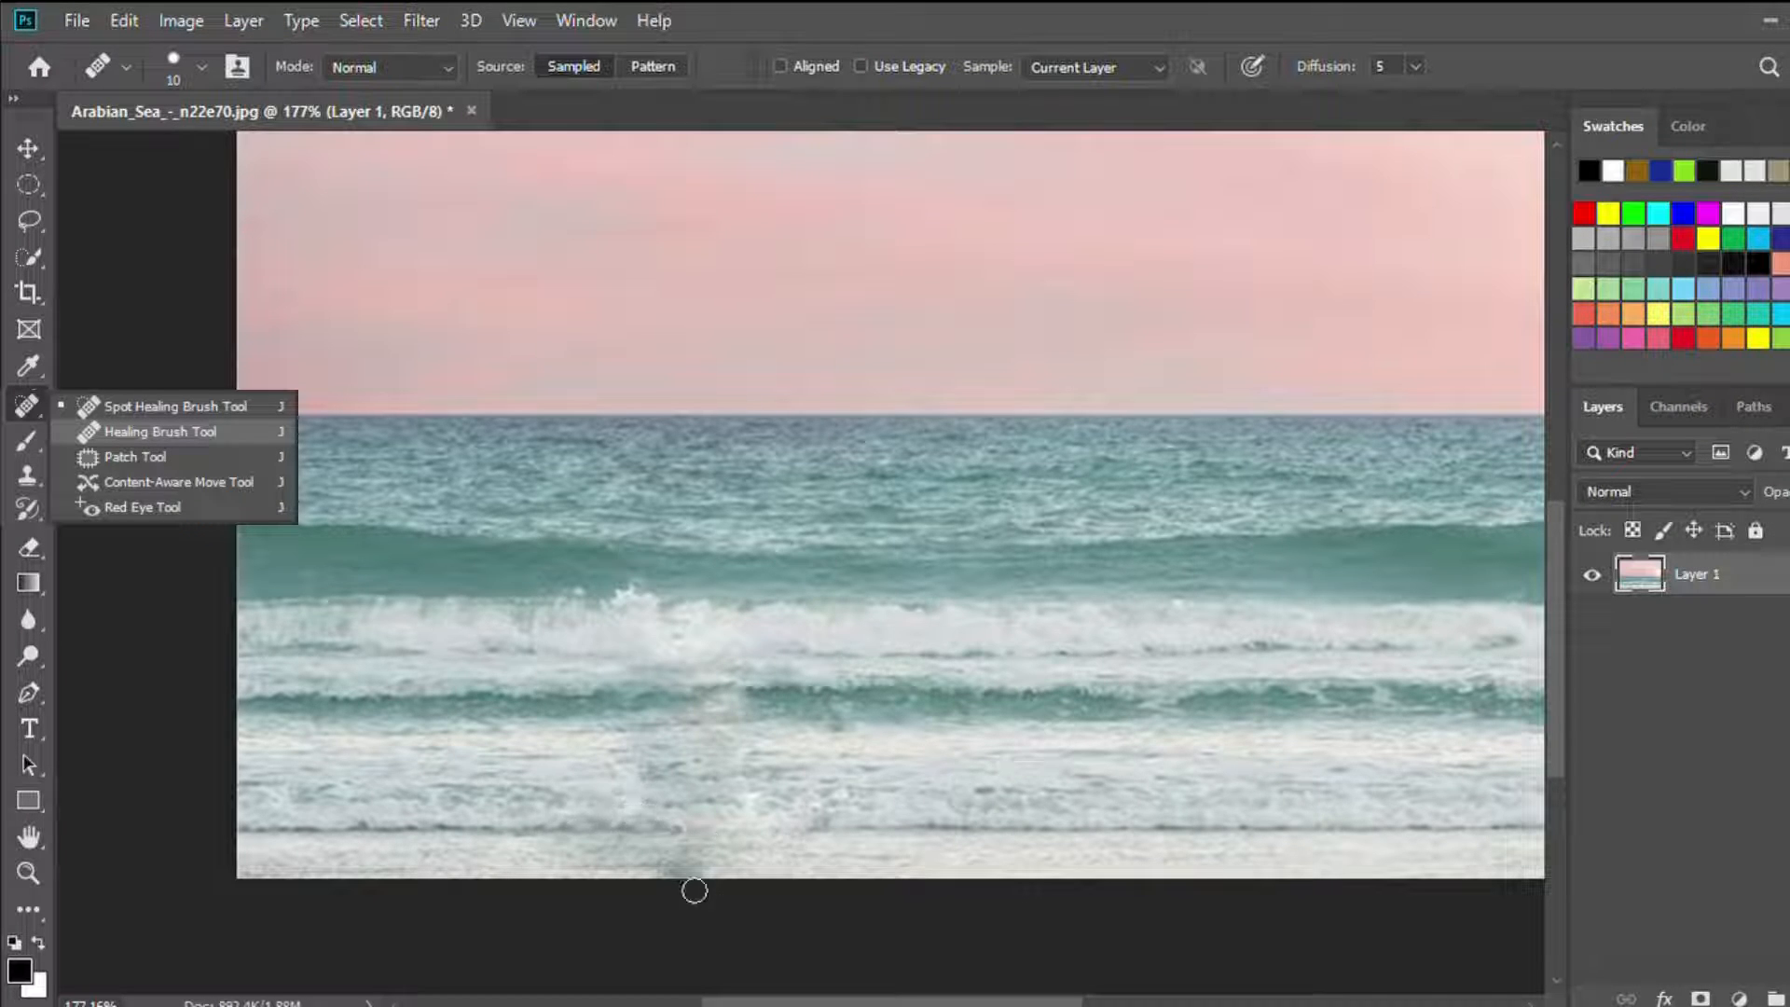
drag(753, 810, 765, 825)
scroll(846, 770, down, 2)
scroll(846, 770, down, 1)
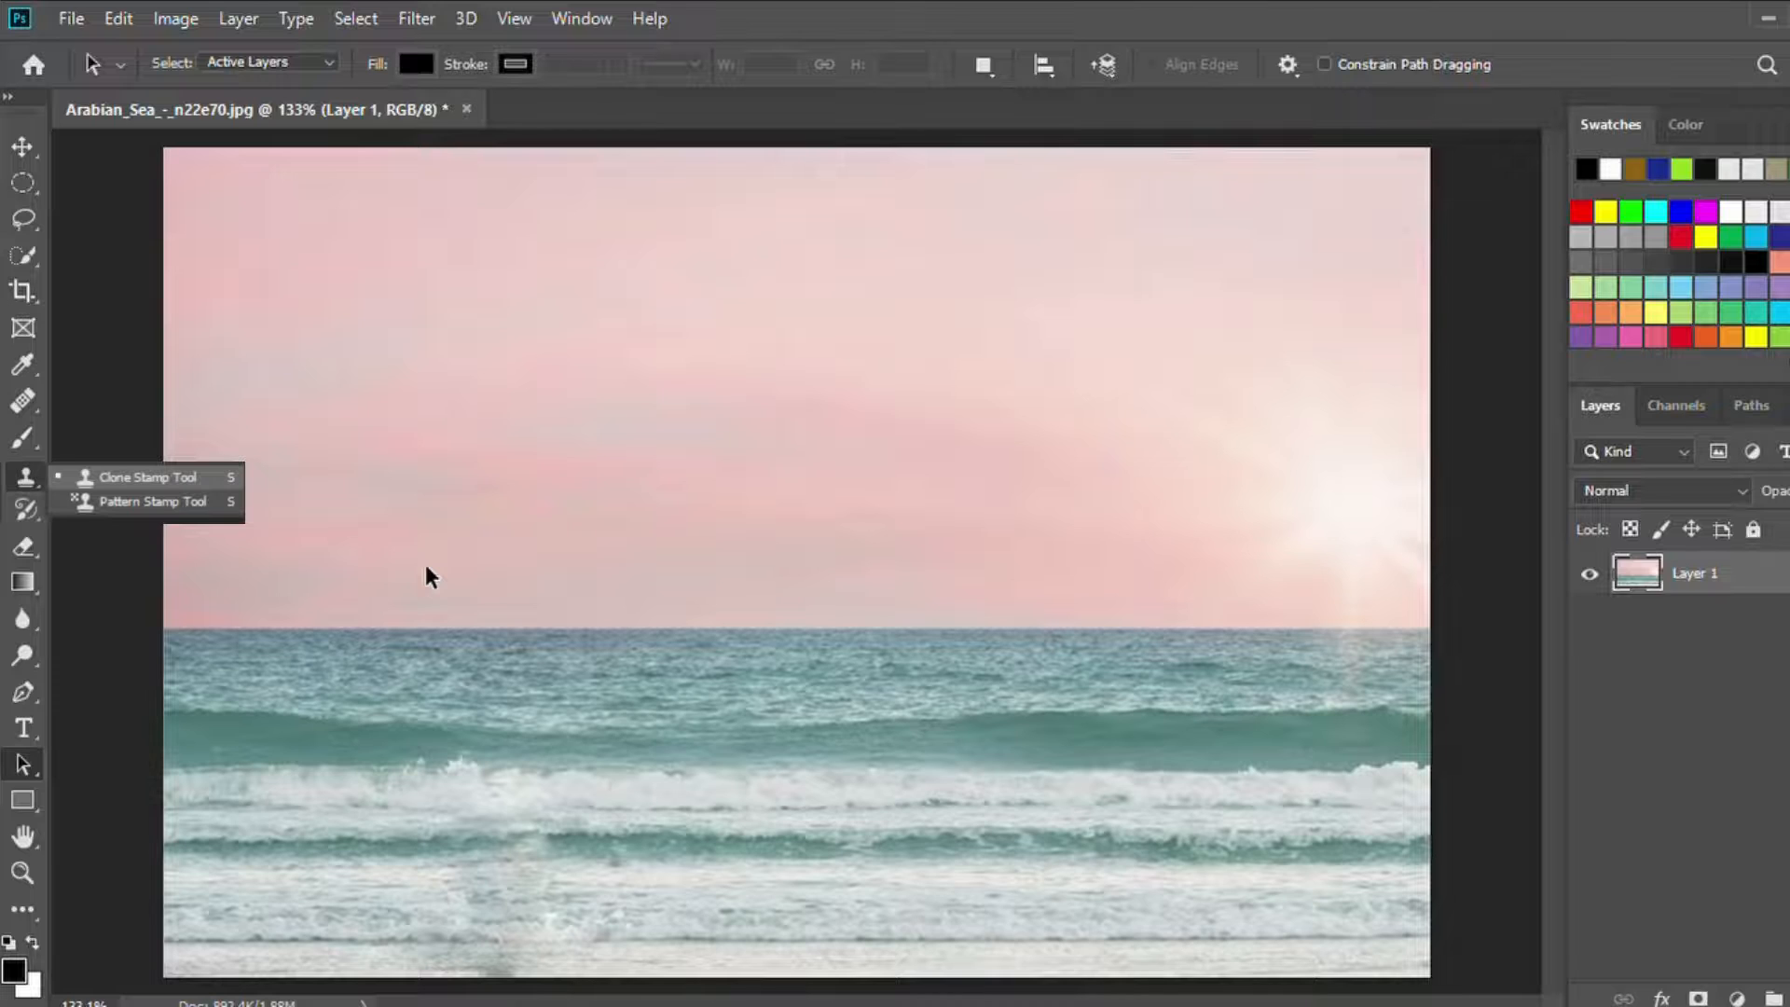
Step: Sample the foamy waves with the Clone Stamp at size 35 and clone them in a band across the green swell
click(35, 402)
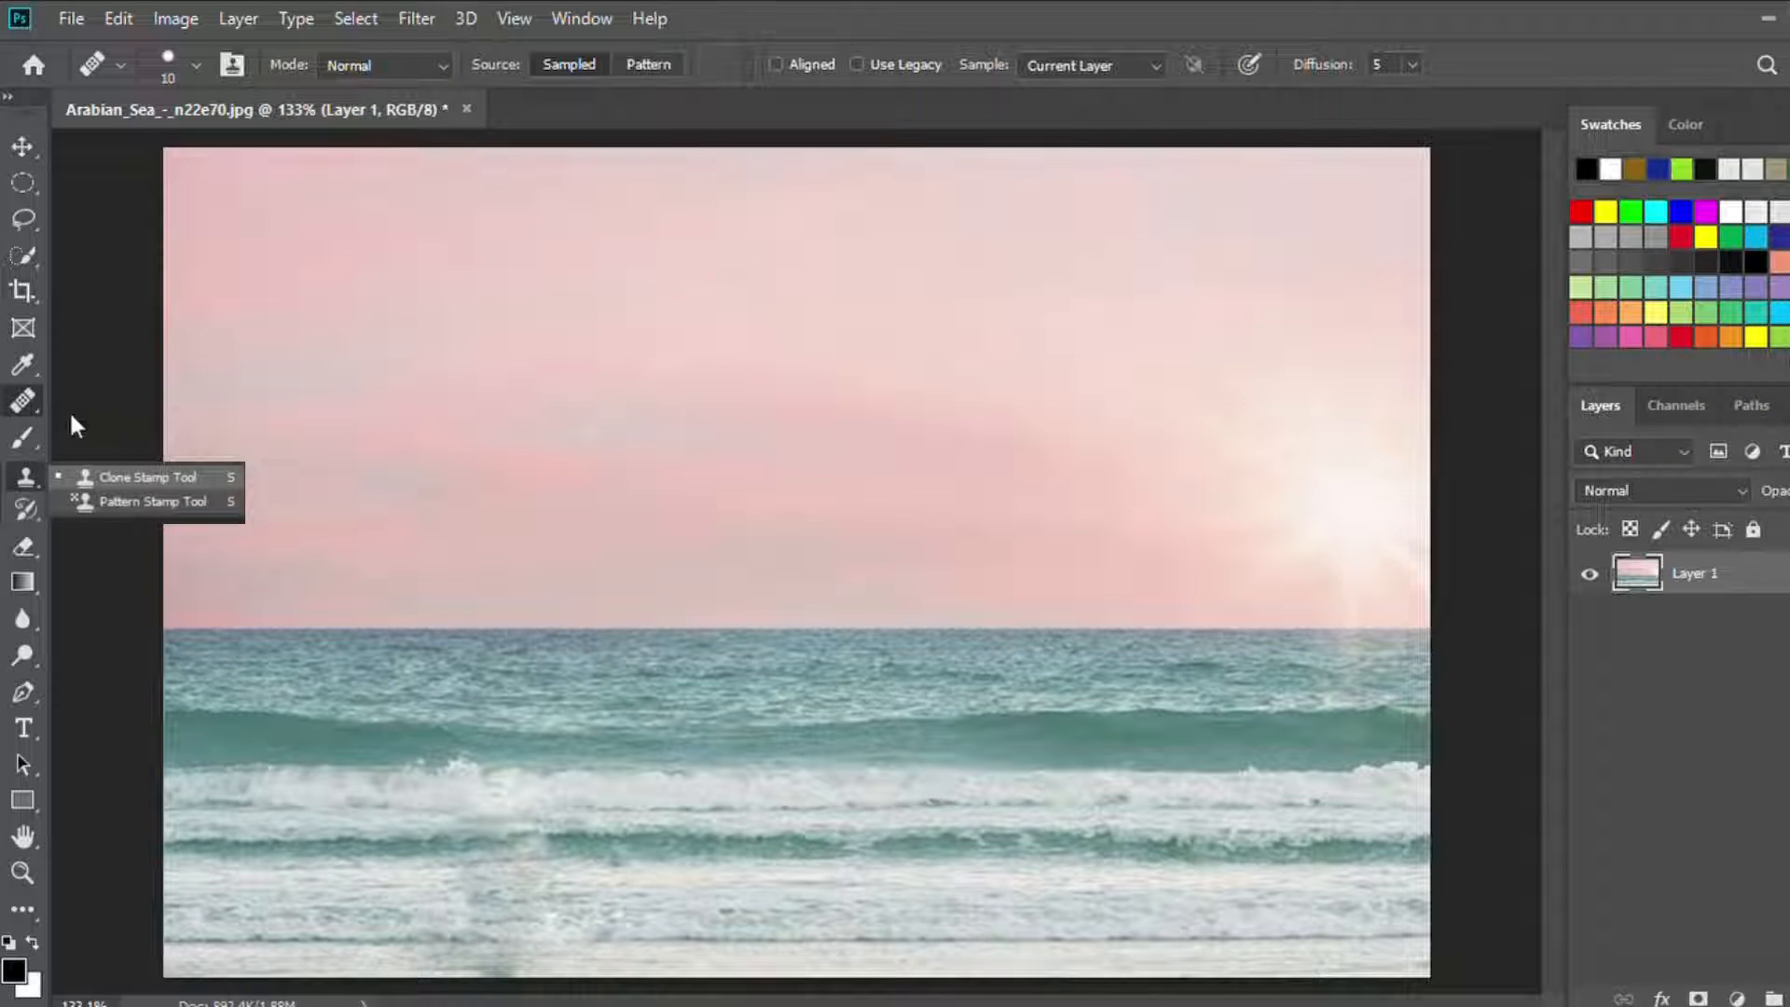
key(s)
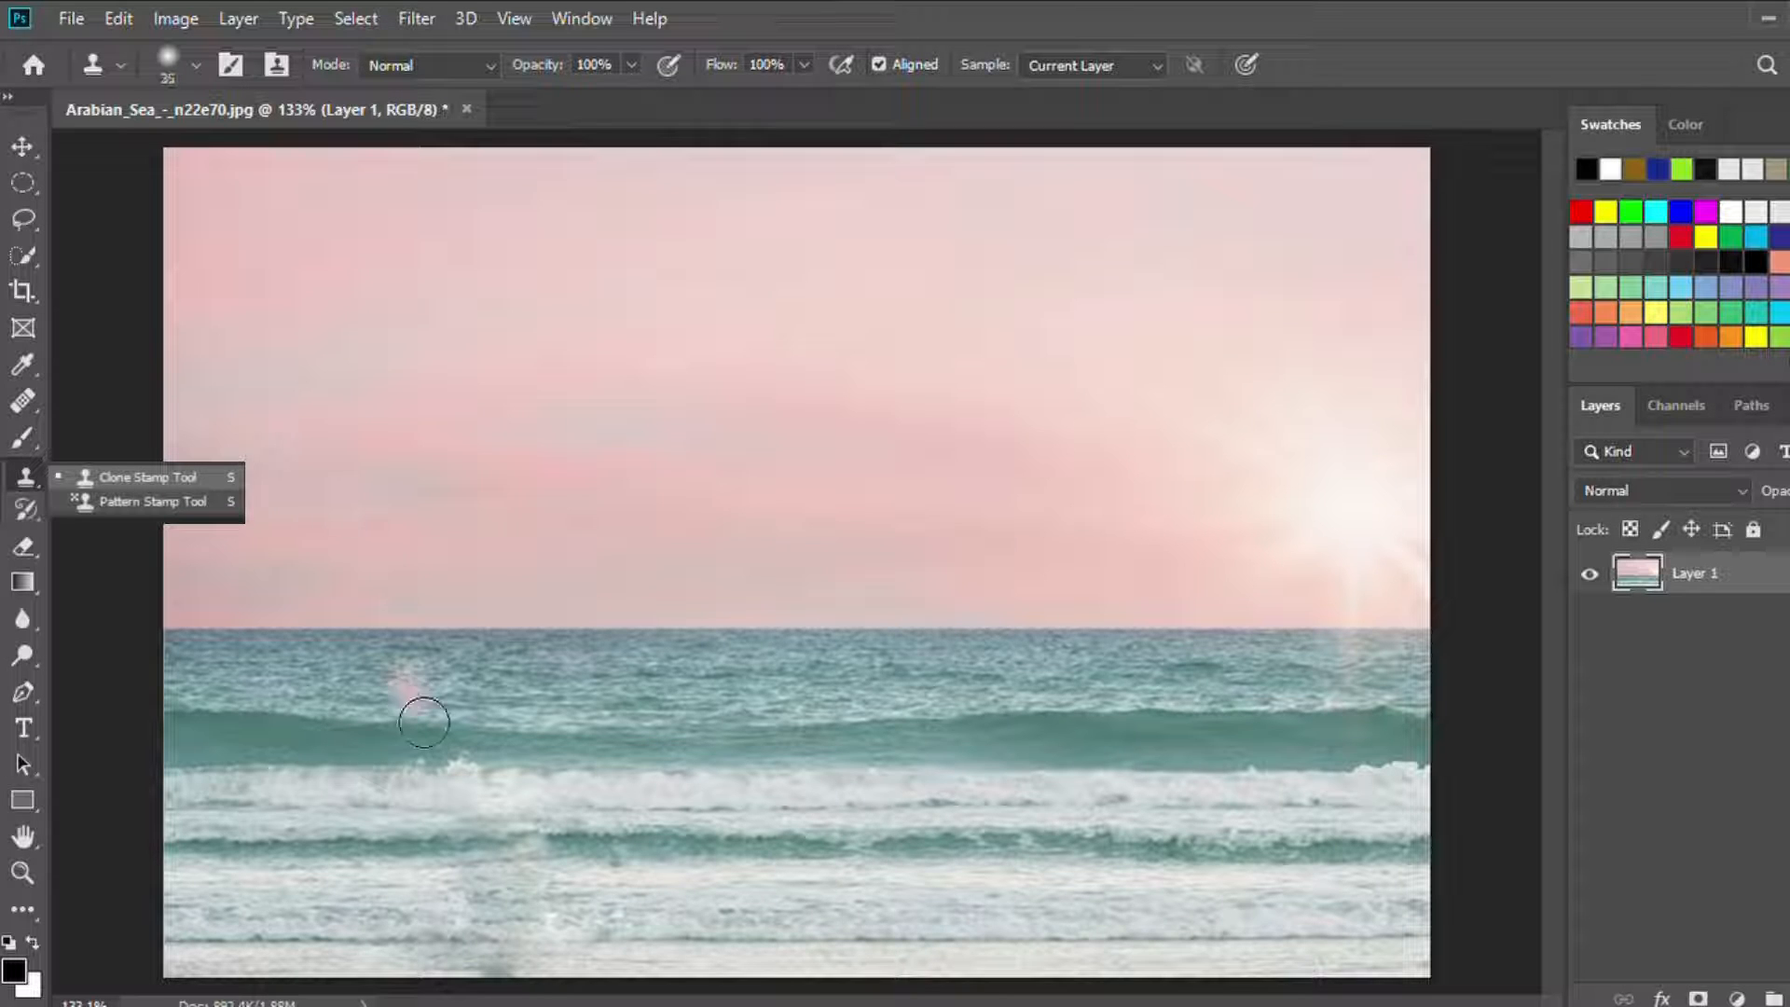
key(bracketright)
key(bracketright)
key(bracketright)
alt+click(328, 818)
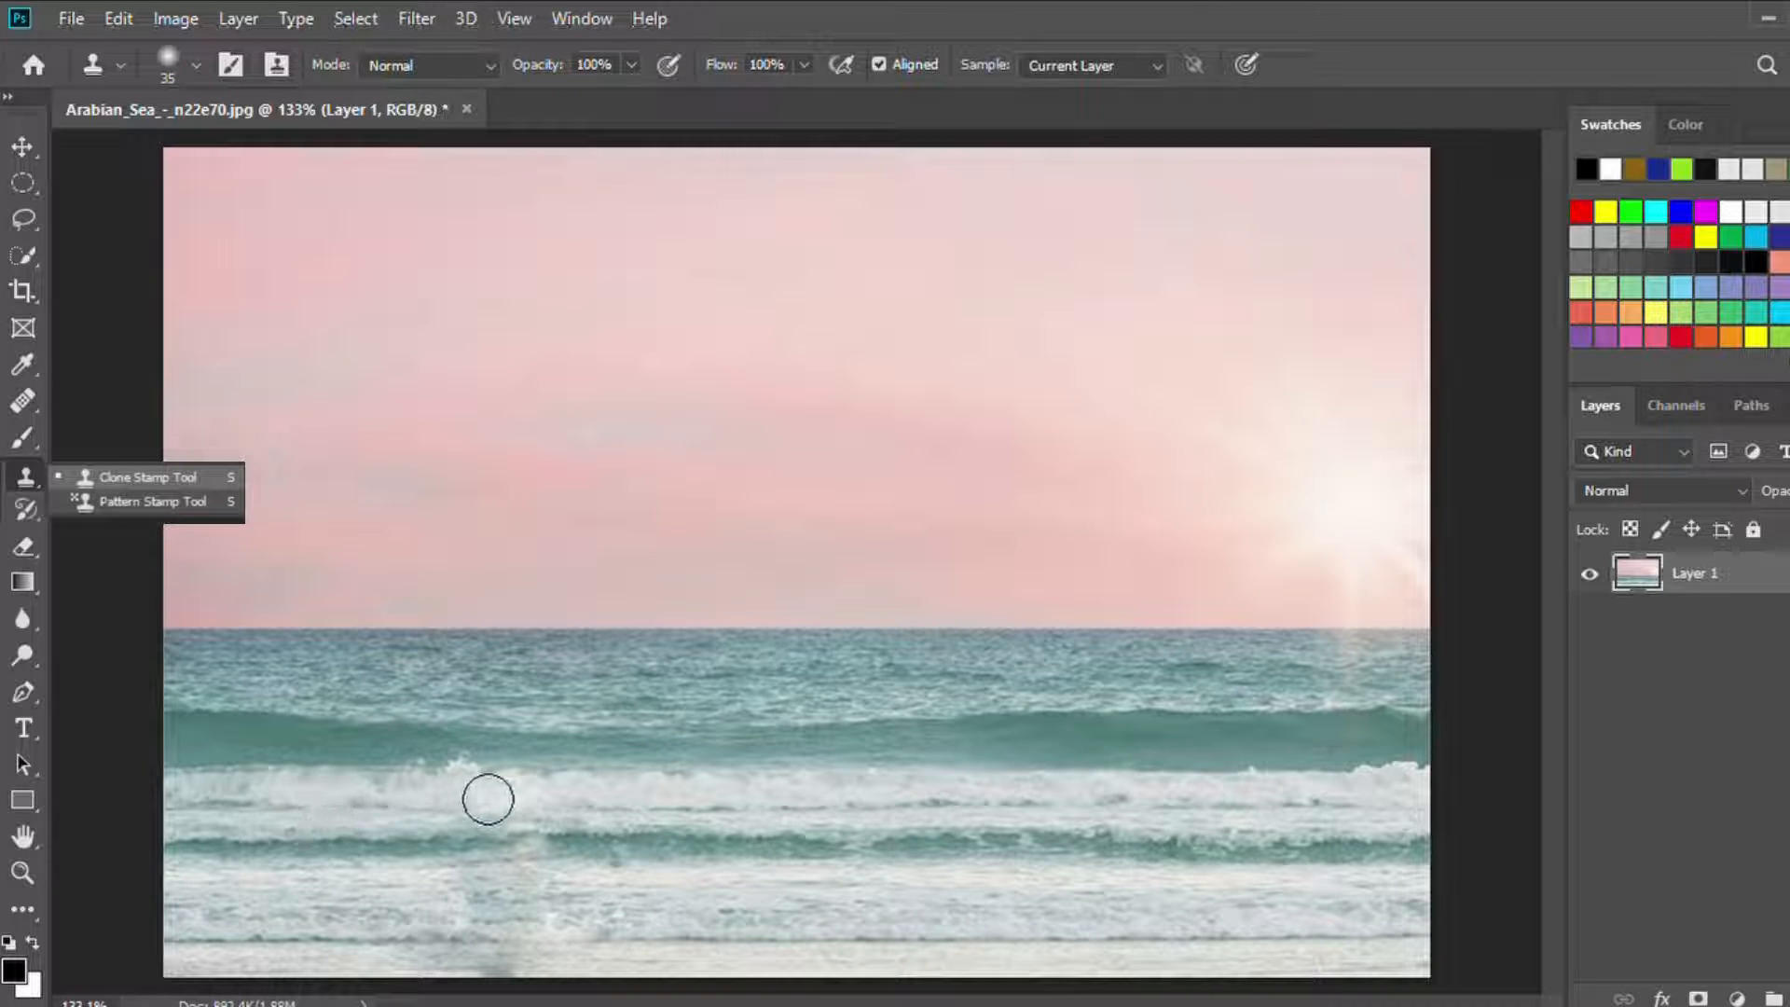
mouse_move(222, 733)
mouse_down()
mouse_move(395, 759)
mouse_move(267, 745)
mouse_move(207, 762)
mouse_move(590, 762)
mouse_move(331, 763)
mouse_move(575, 770)
mouse_move(1111, 727)
mouse_move(1301, 759)
mouse_move(1398, 736)
mouse_up()
alt+click(1242, 744)
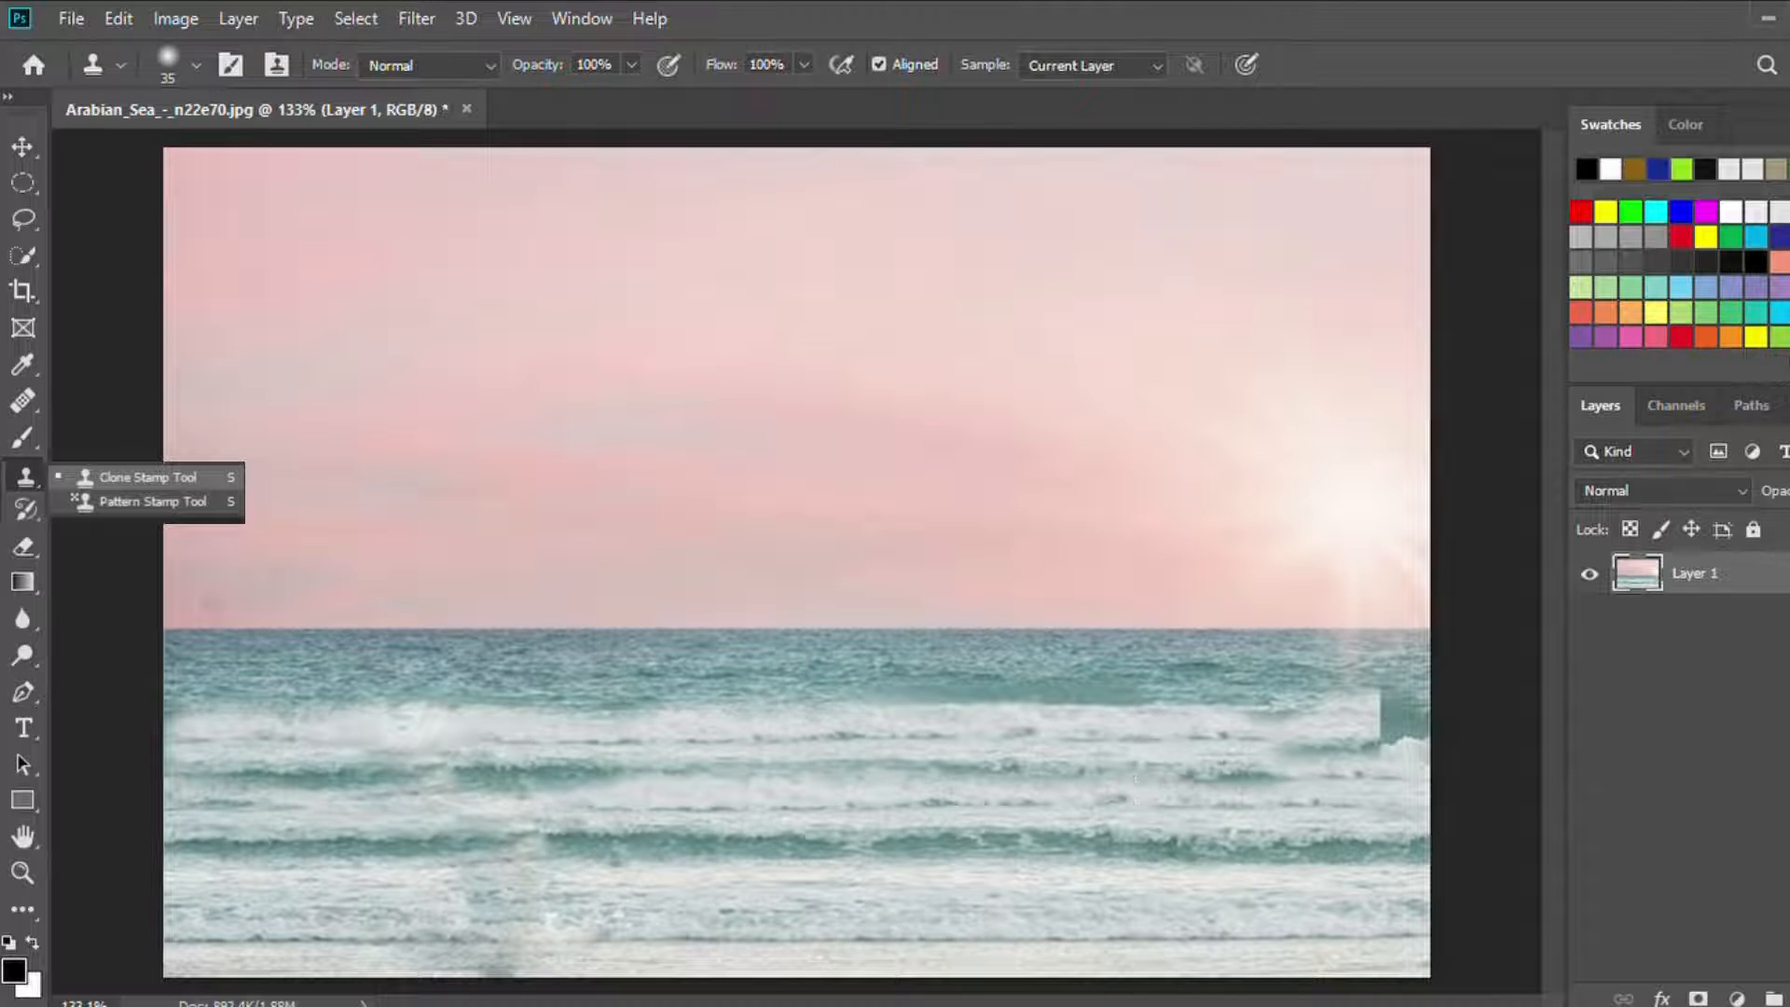
click(21, 401)
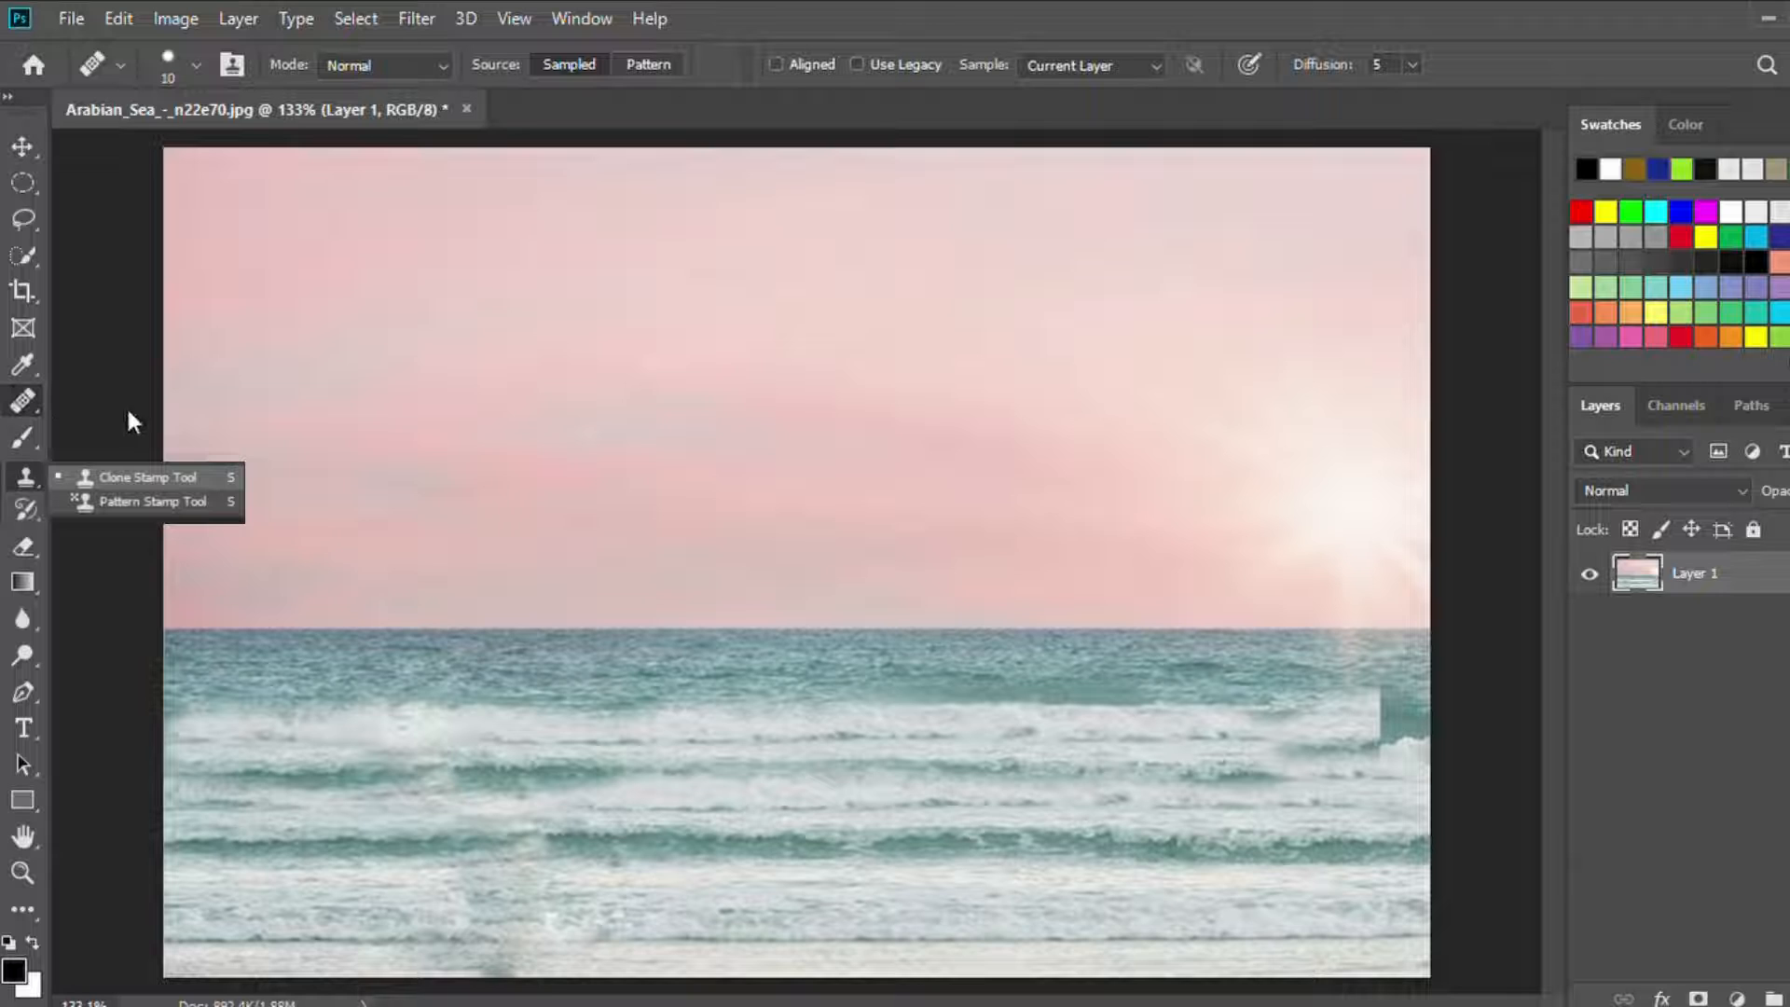
click(23, 475)
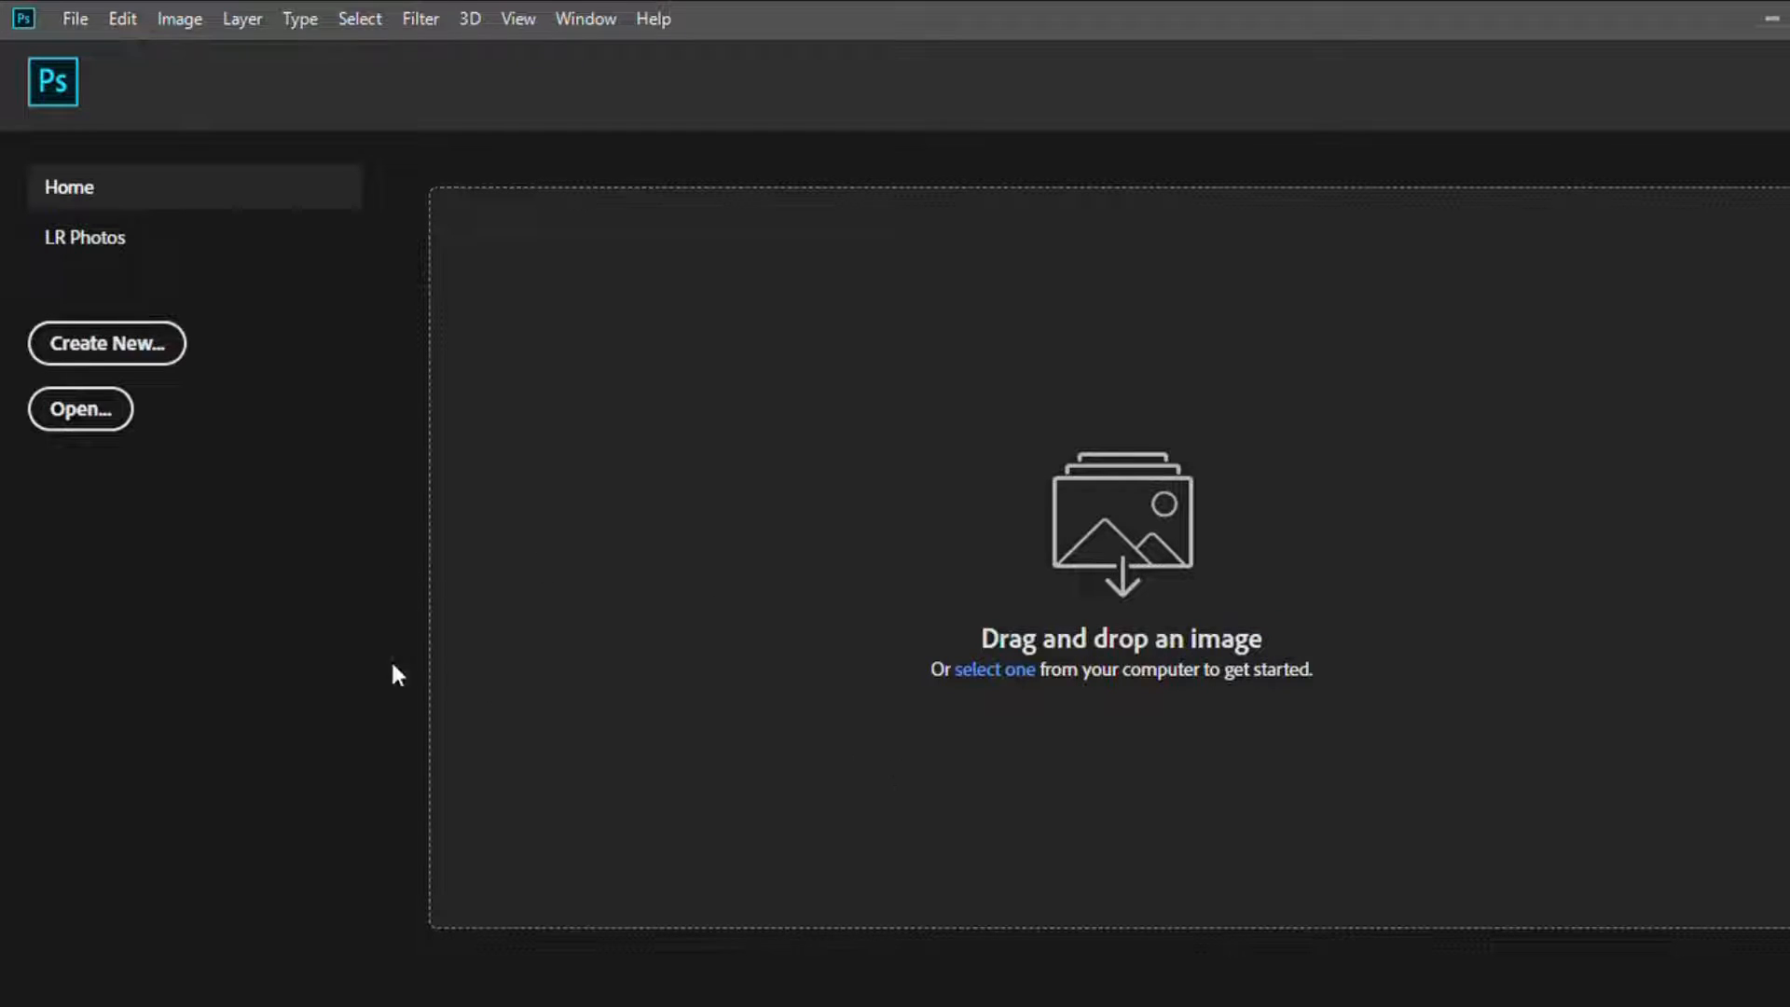
Step: Open the teddy bear image Annotation 2022-02-10 160327.png and add a new empty layer above it
click(90, 411)
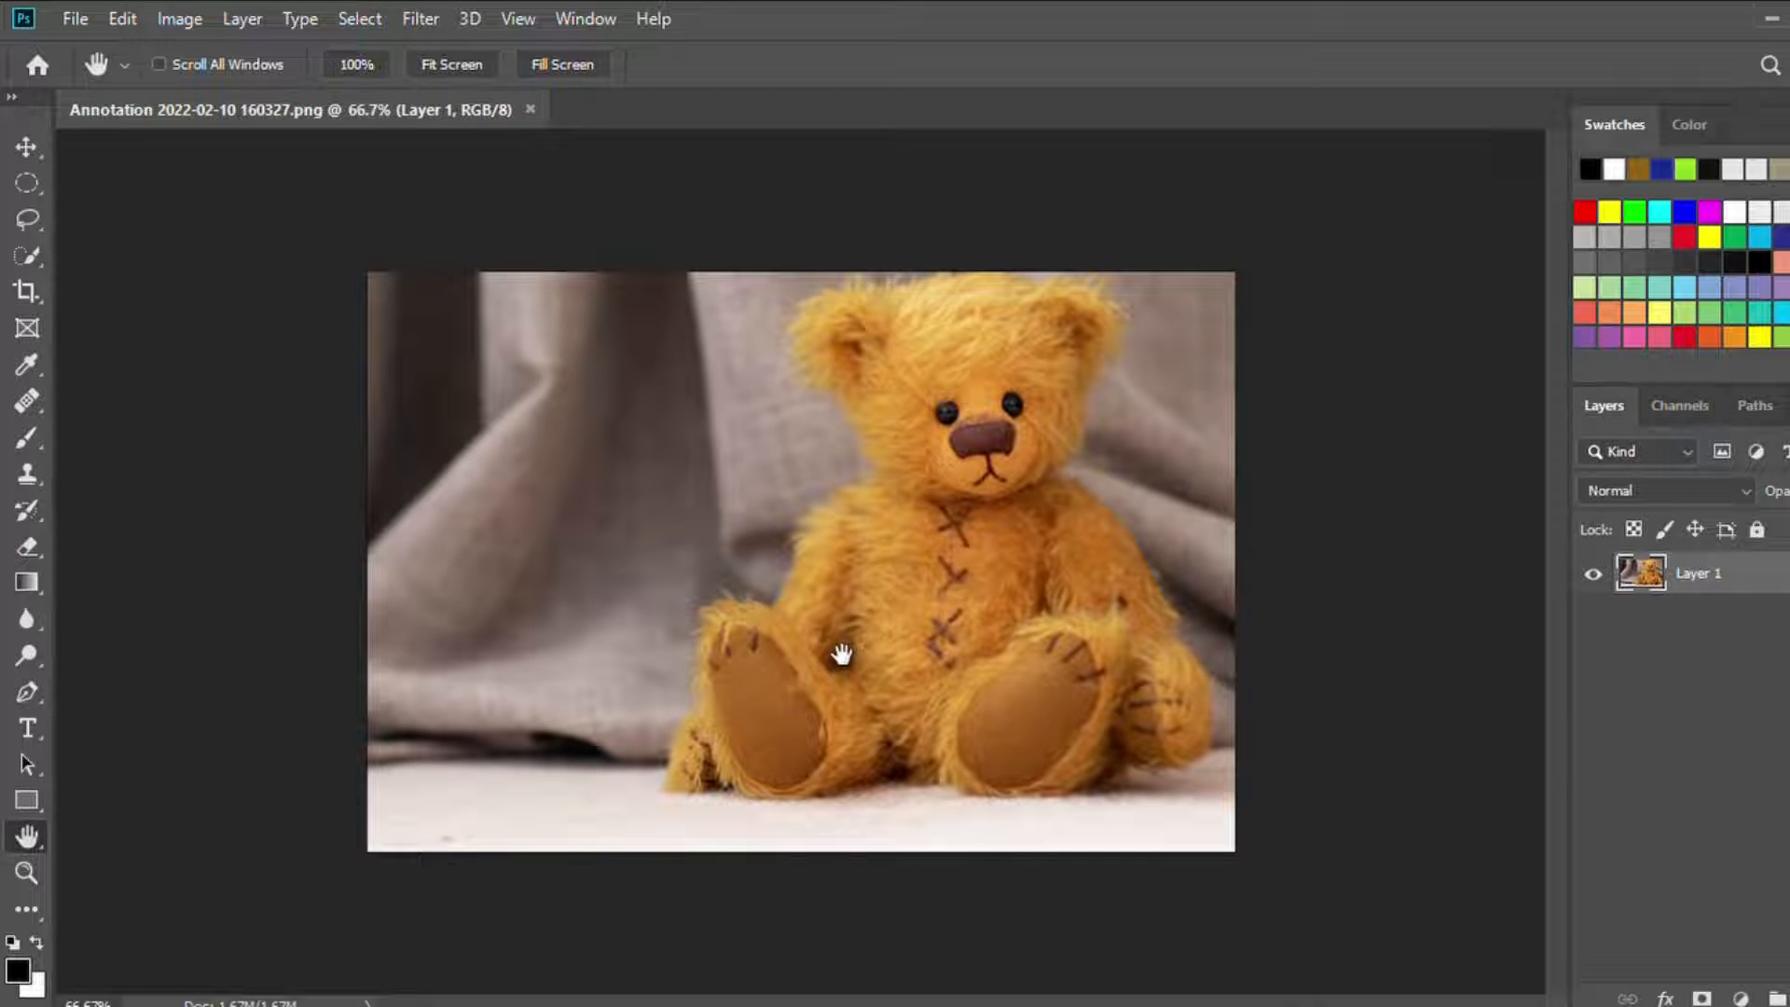
click(1789, 998)
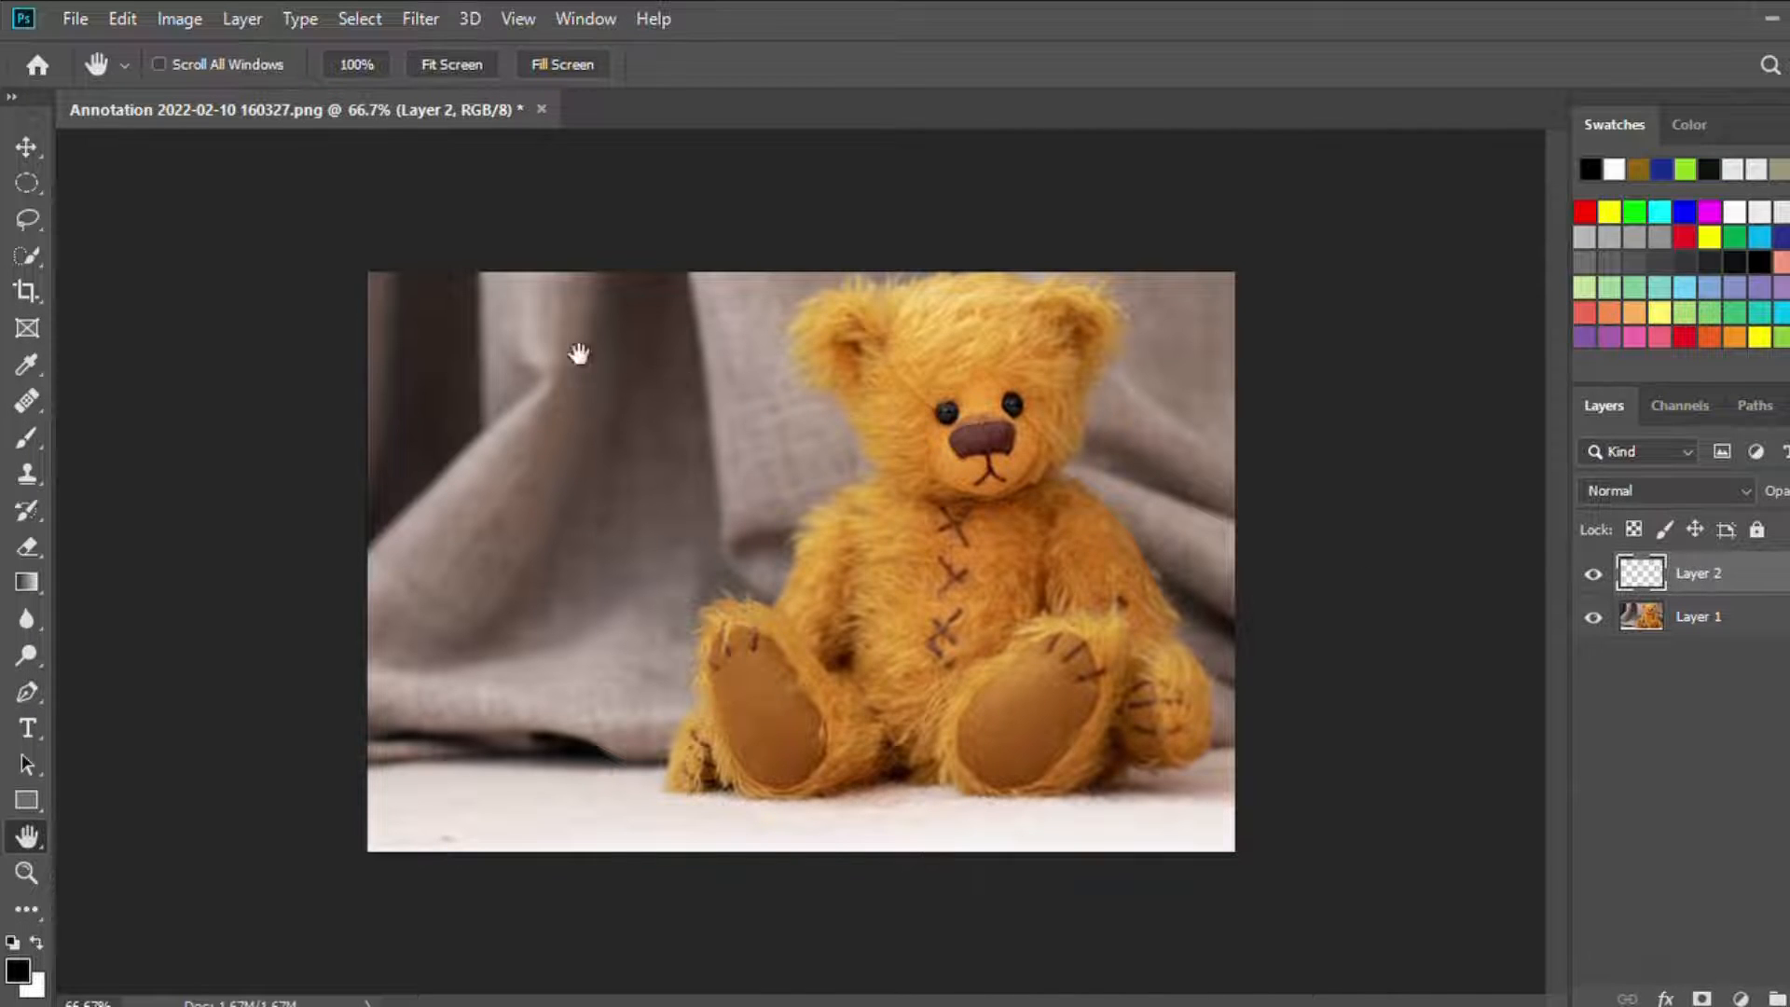
Step: Select the whole canvas with the Rectangular Marquee, fill it with the white background colour on the new layer, and deselect
click(25, 184)
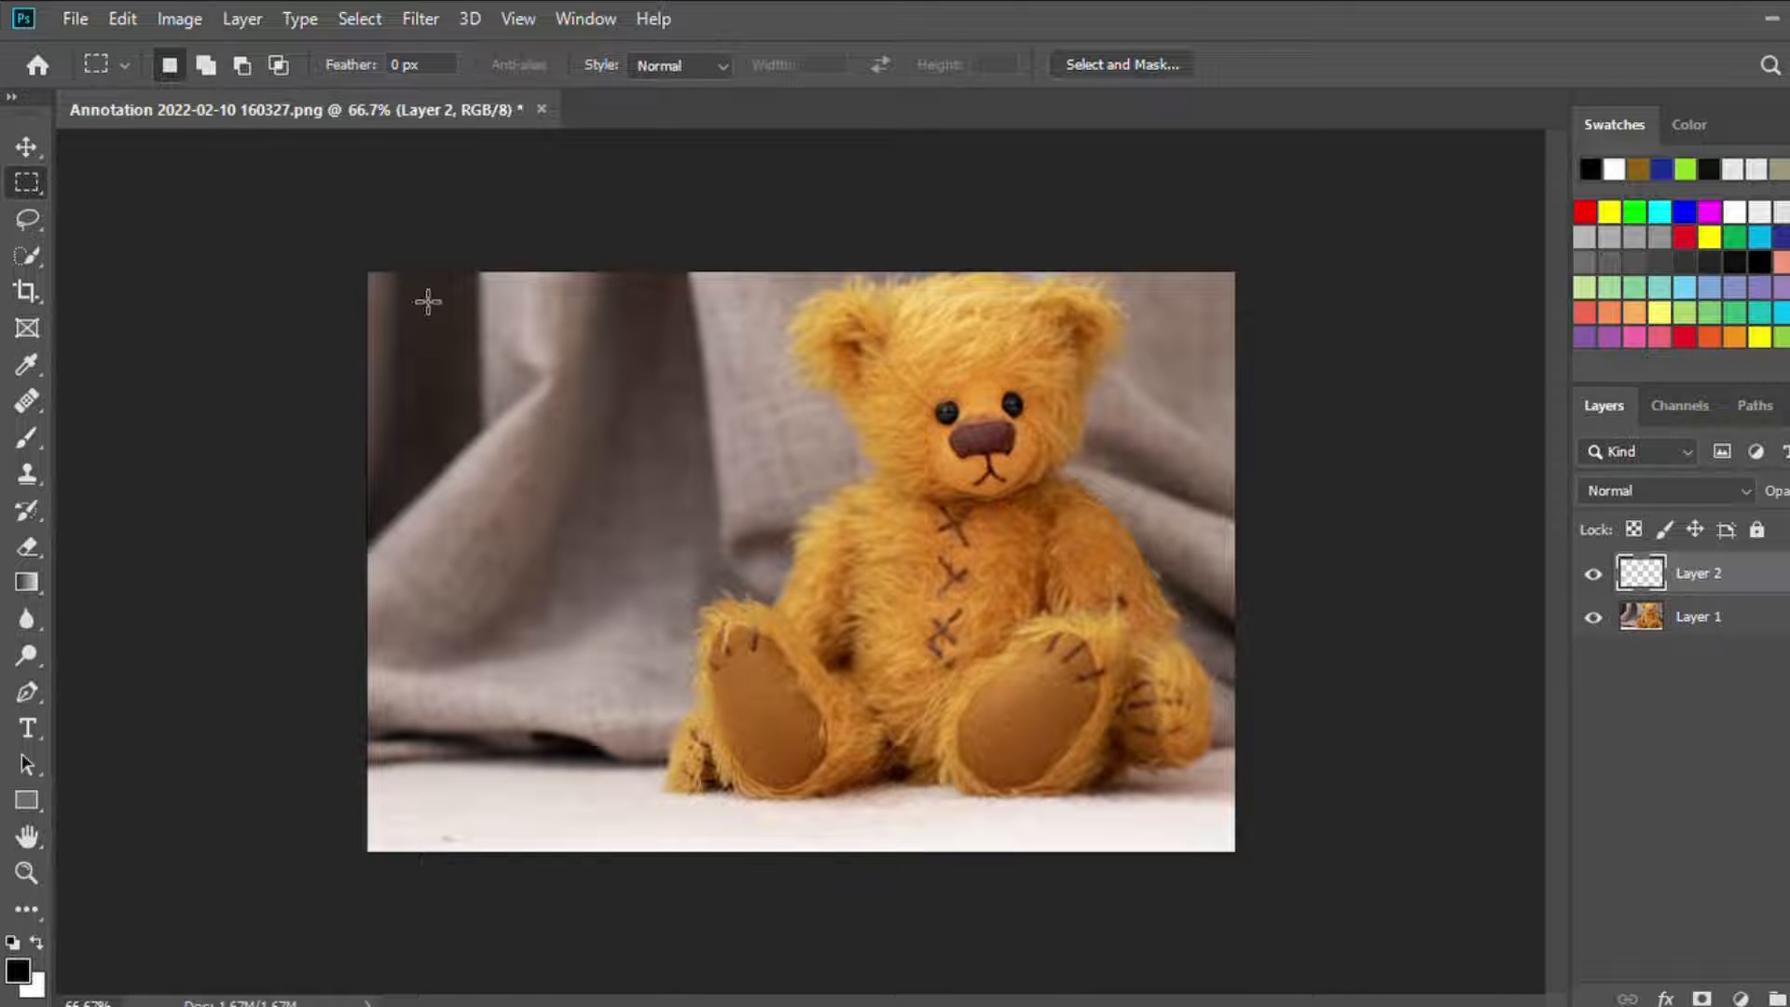
drag(368, 270, 1245, 858)
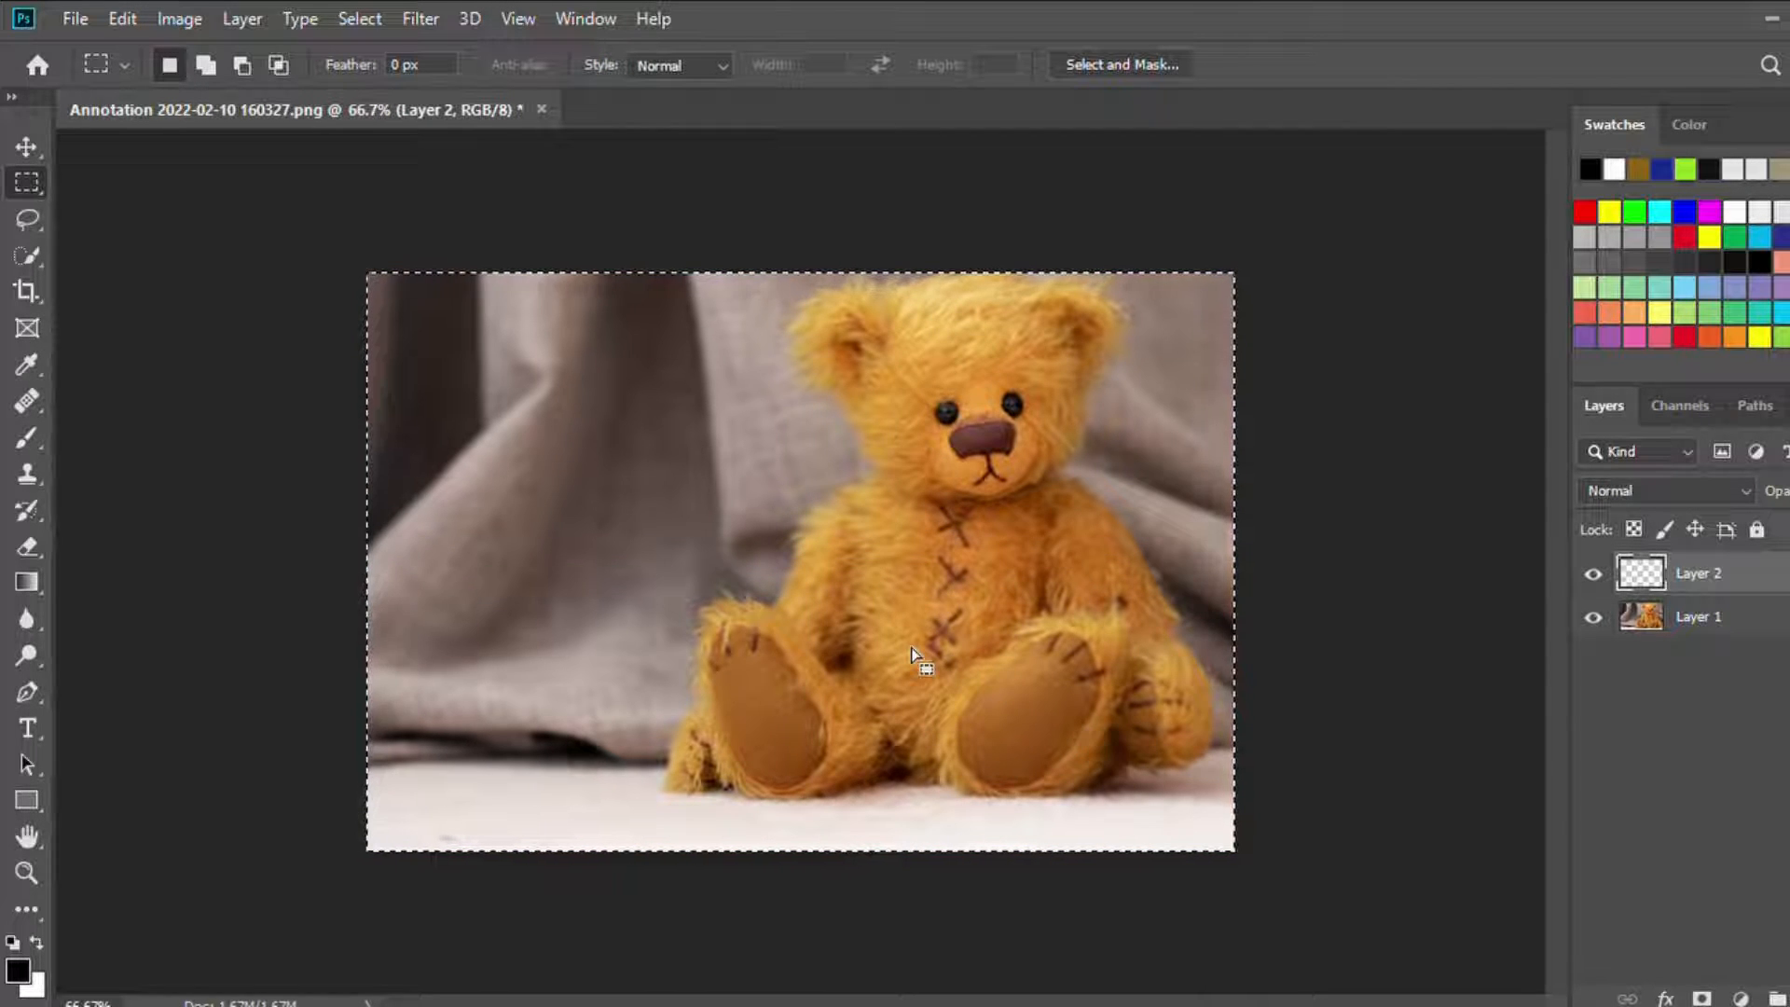
key(ctrl+BackSpace)
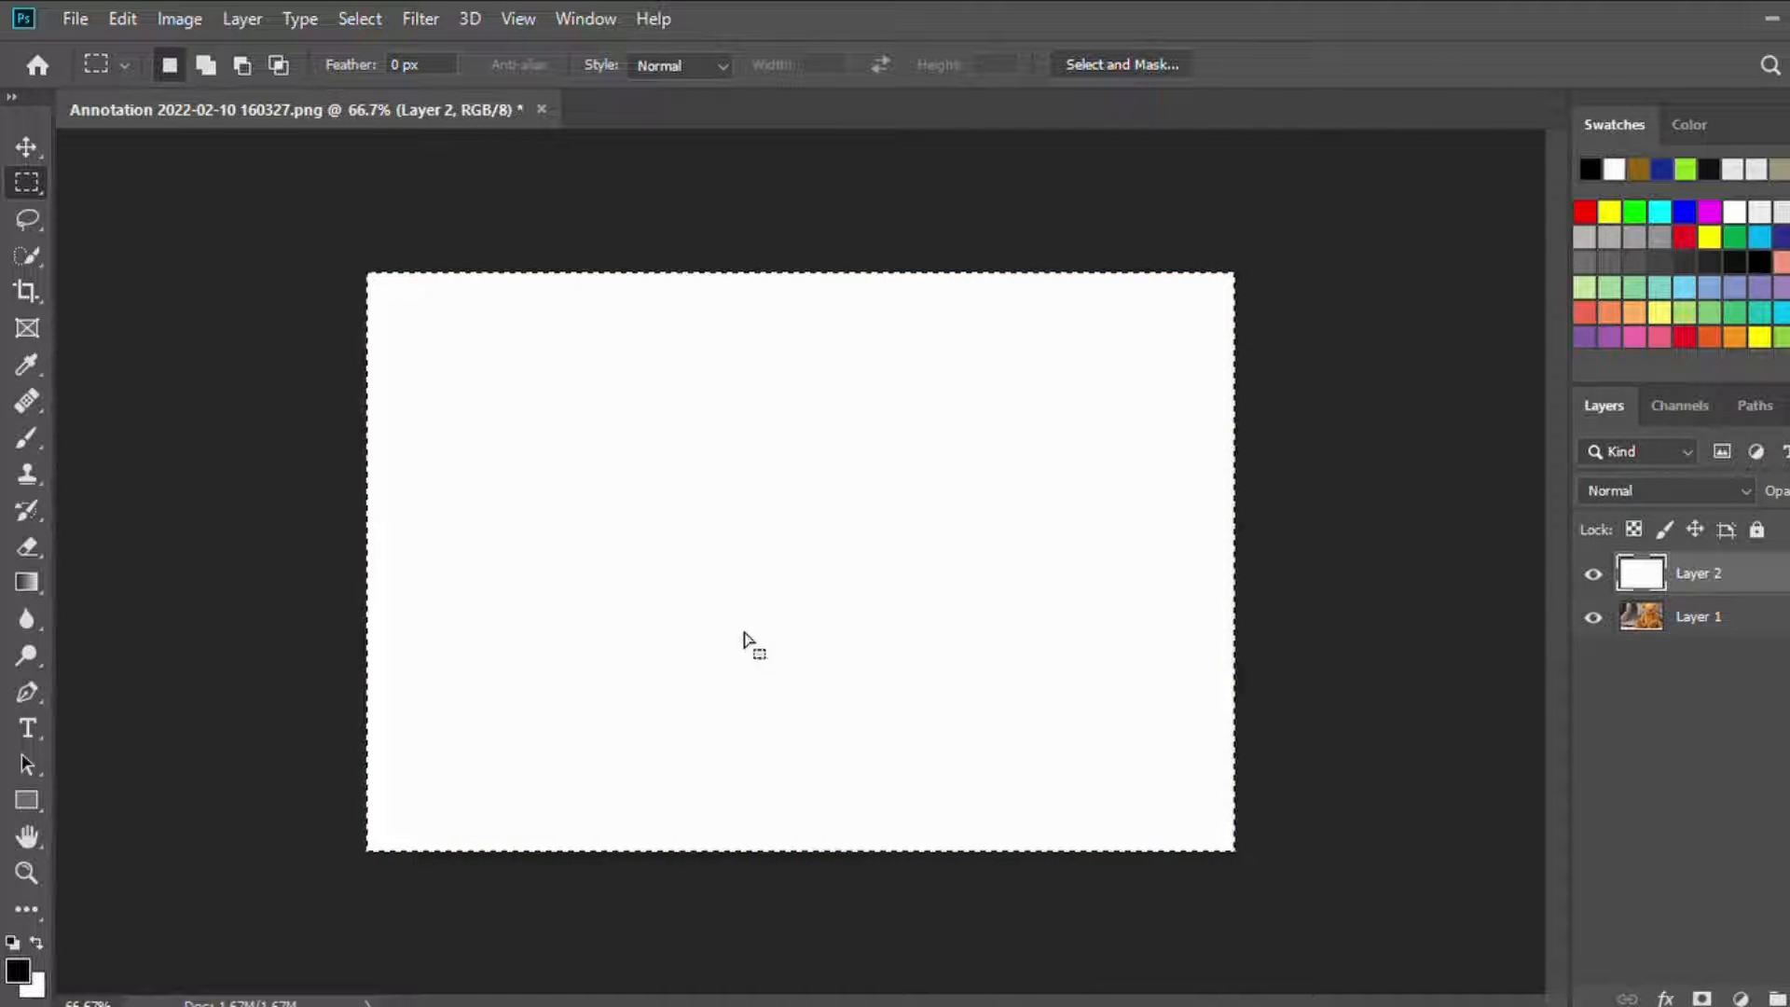
click(159, 269)
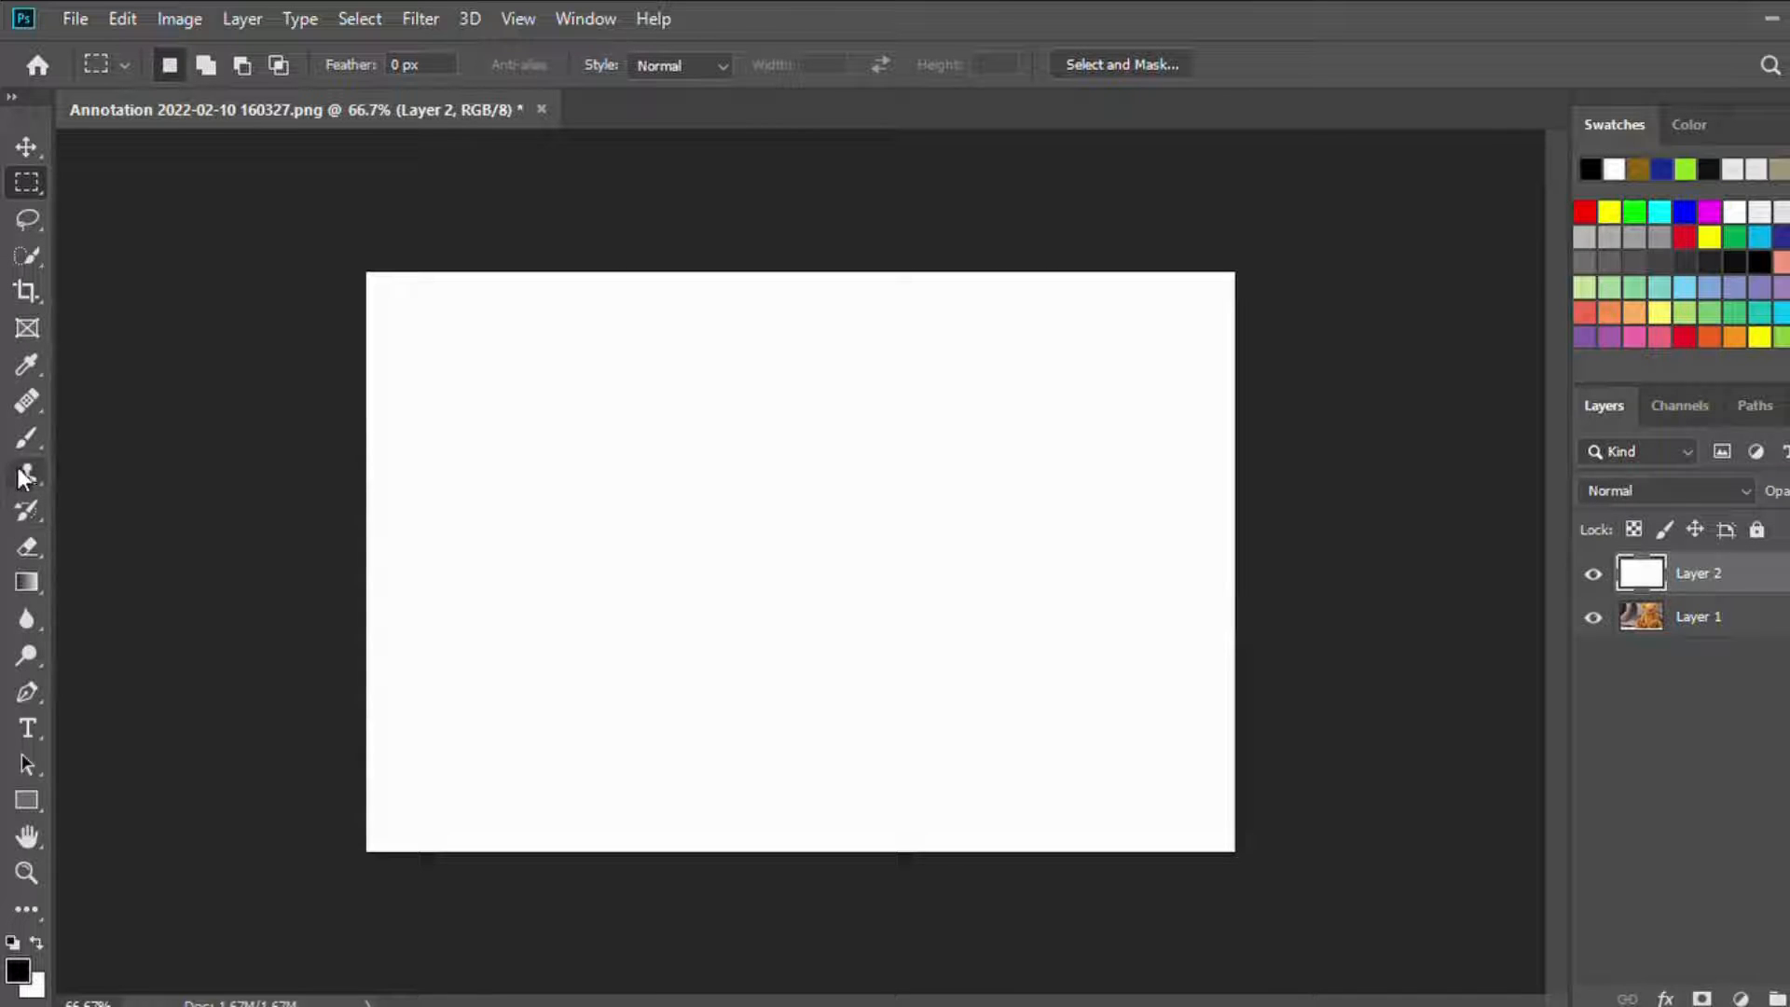
Step: Handwrite "Hi" in black on the white layer with the soft brush at size 25
click(19, 435)
mouse_move(495, 381)
mouse_down()
mouse_move(512, 523)
mouse_move(679, 368)
mouse_move(771, 479)
mouse_move(811, 582)
mouse_up()
mouse_move(764, 314)
mouse_down()
mouse_move(727, 340)
mouse_move(766, 322)
mouse_up()
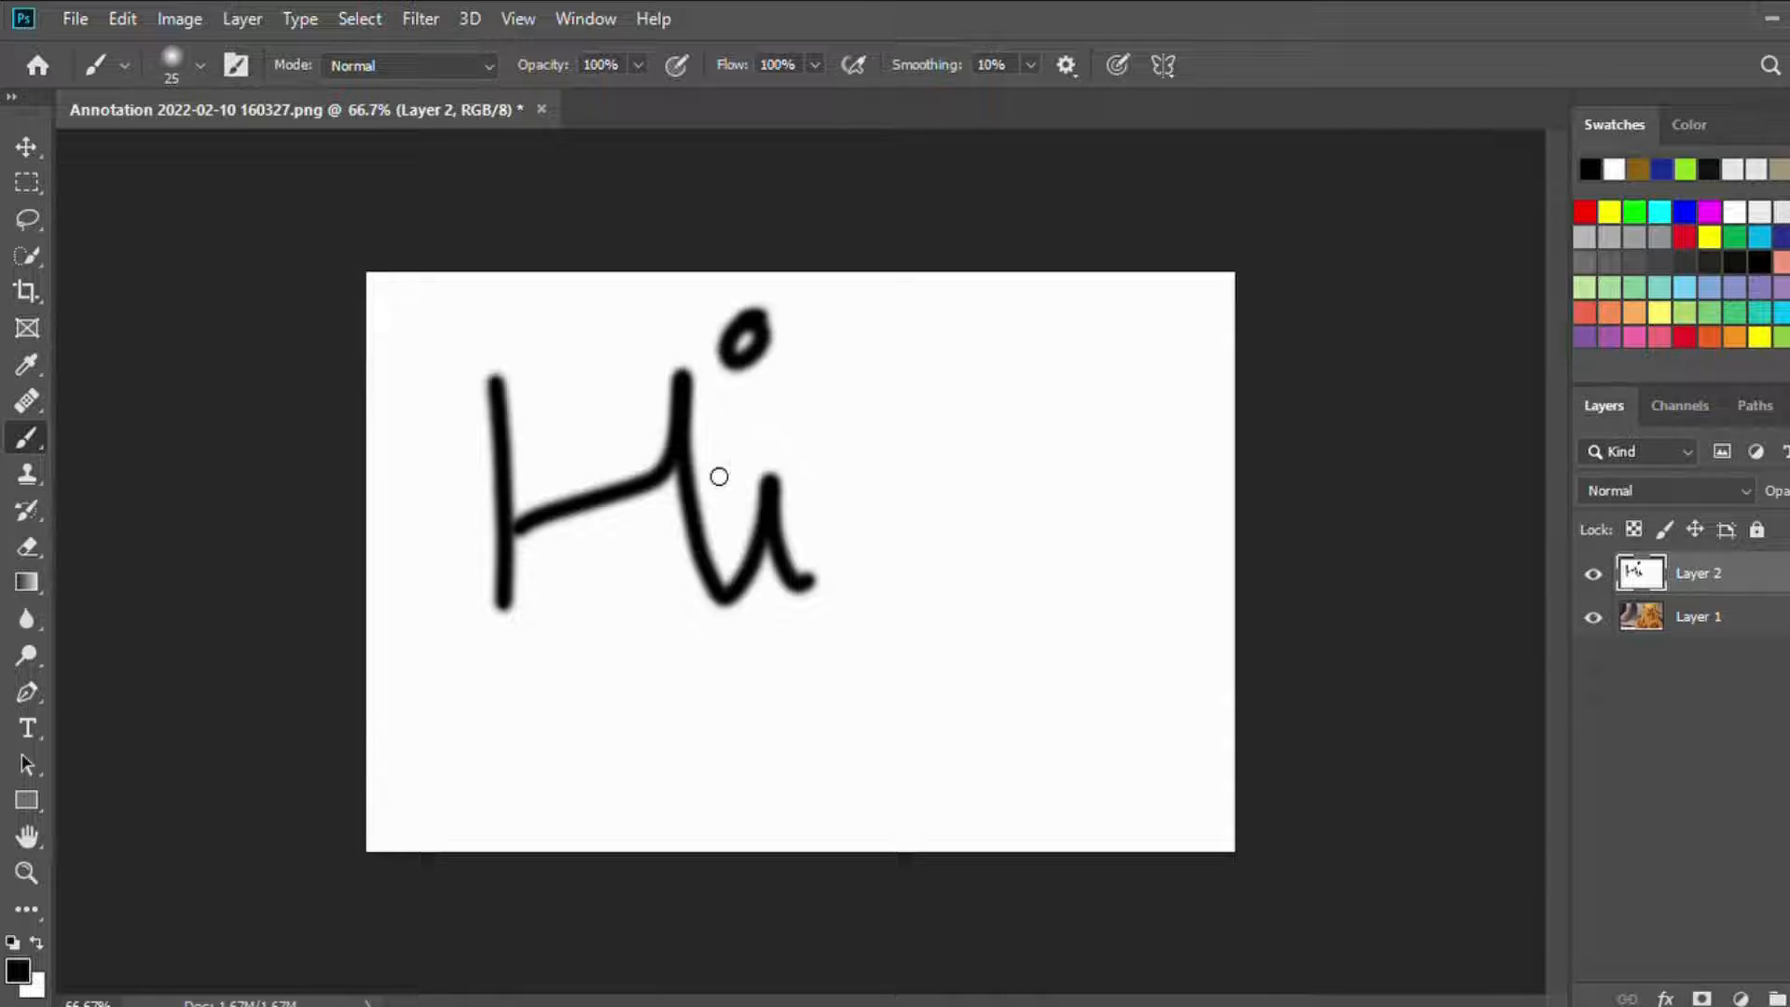
Step: Scribble black brush lines across the white layer around the handwritten "Hi" with the soft brush at size 25
drag(369, 741, 1202, 611)
mouse_move(398, 799)
mouse_down()
mouse_move(576, 797)
mouse_move(1445, 671)
mouse_up()
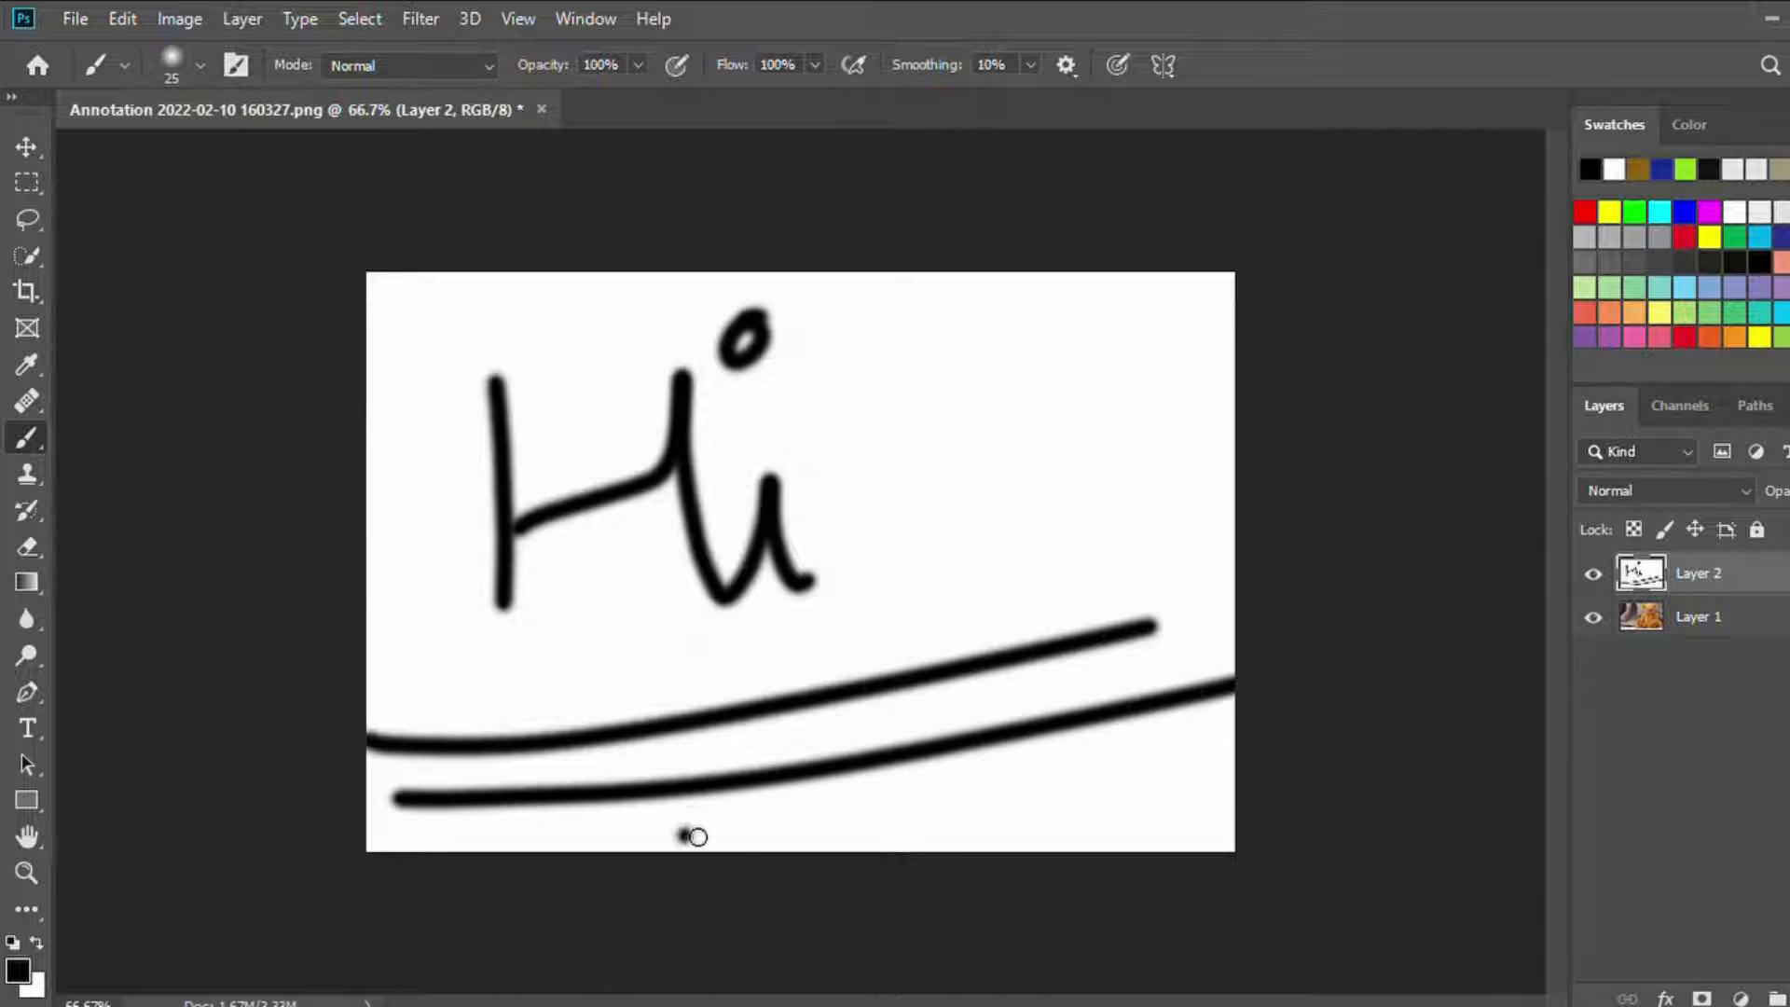
drag(691, 835, 1473, 710)
mouse_move(1066, 835)
mouse_down()
mouse_move(1167, 838)
mouse_move(1484, 729)
mouse_up()
mouse_move(1021, 722)
mouse_down()
mouse_move(903, 285)
mouse_move(1051, 299)
mouse_move(1290, 532)
mouse_up()
drag(399, 301, 805, 416)
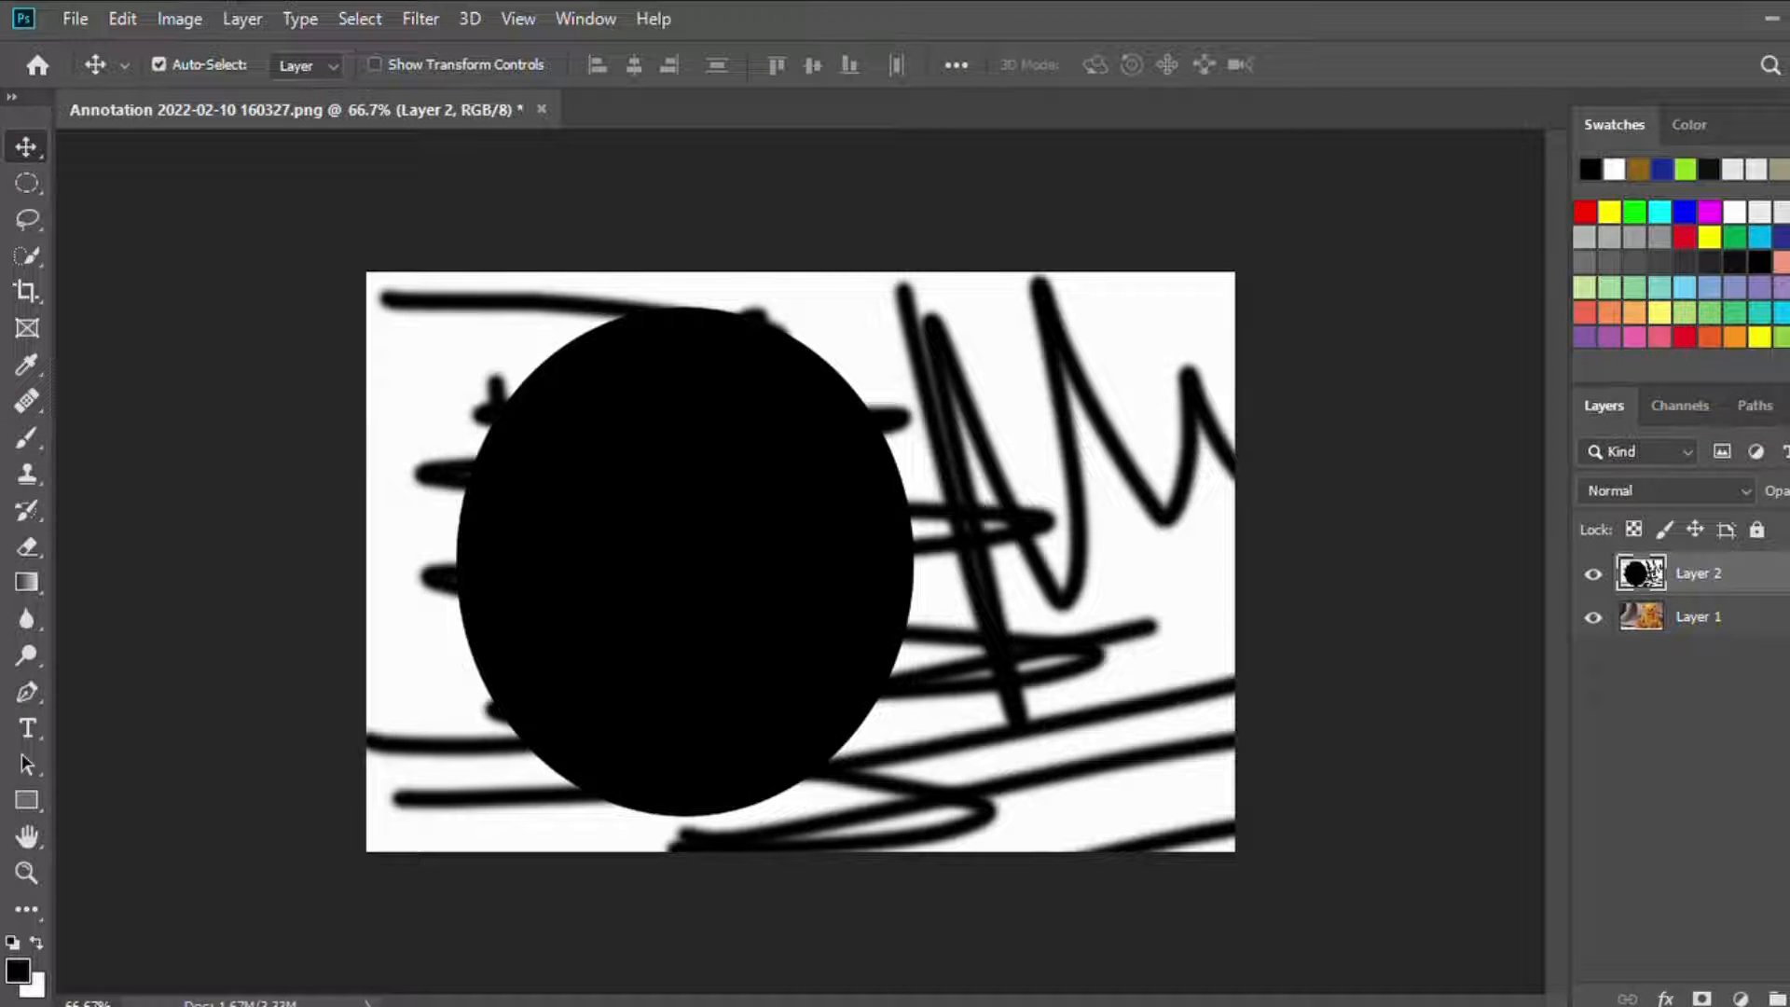
Step: Delete the original teddy bear layer and paint over the scribbles and black ellipse on Layer 2 with the History Brush at size 125
click(1698, 620)
key(Delete)
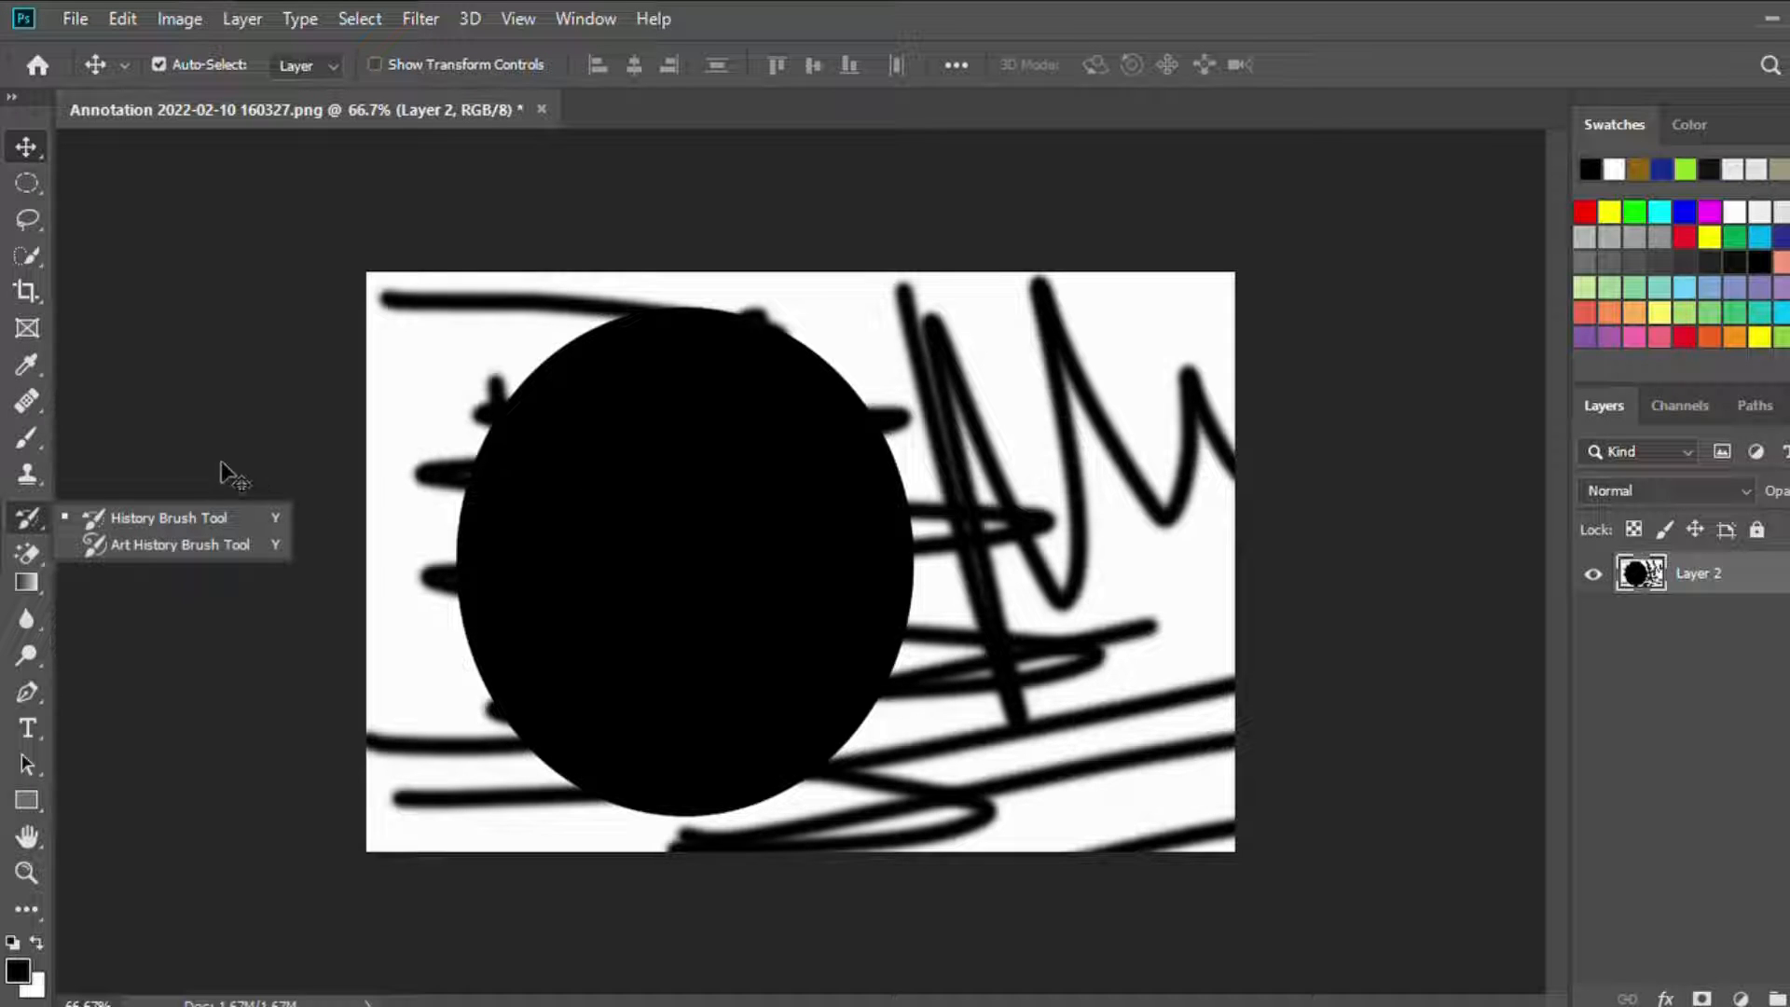
click(28, 503)
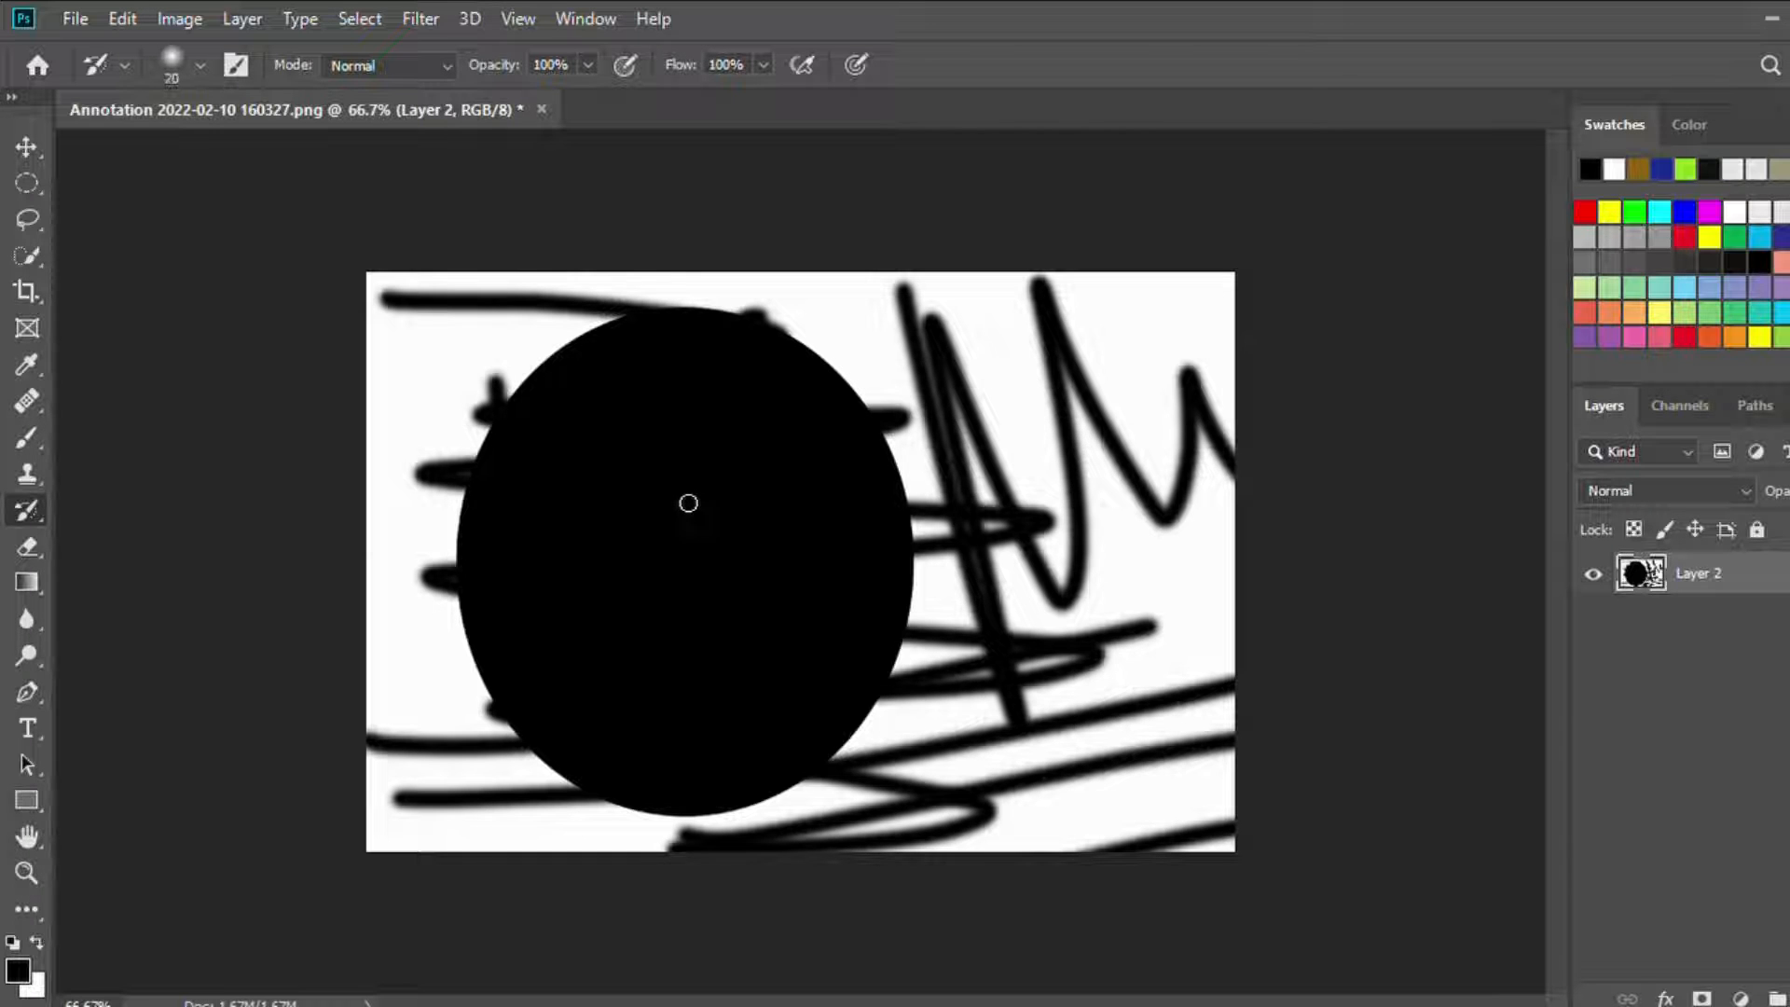
key(bracketright)
key(bracketright)
key(bracketright)
key(bracketright)
key(bracketright)
key(bracketright)
key(bracketright)
key(bracketright)
key(bracketright)
key(bracketright)
key(bracketright)
key(bracketright)
key(bracketright)
key(bracketright)
key(bracketright)
key(bracketright)
key(bracketleft)
key(bracketleft)
key(bracketleft)
key(bracketleft)
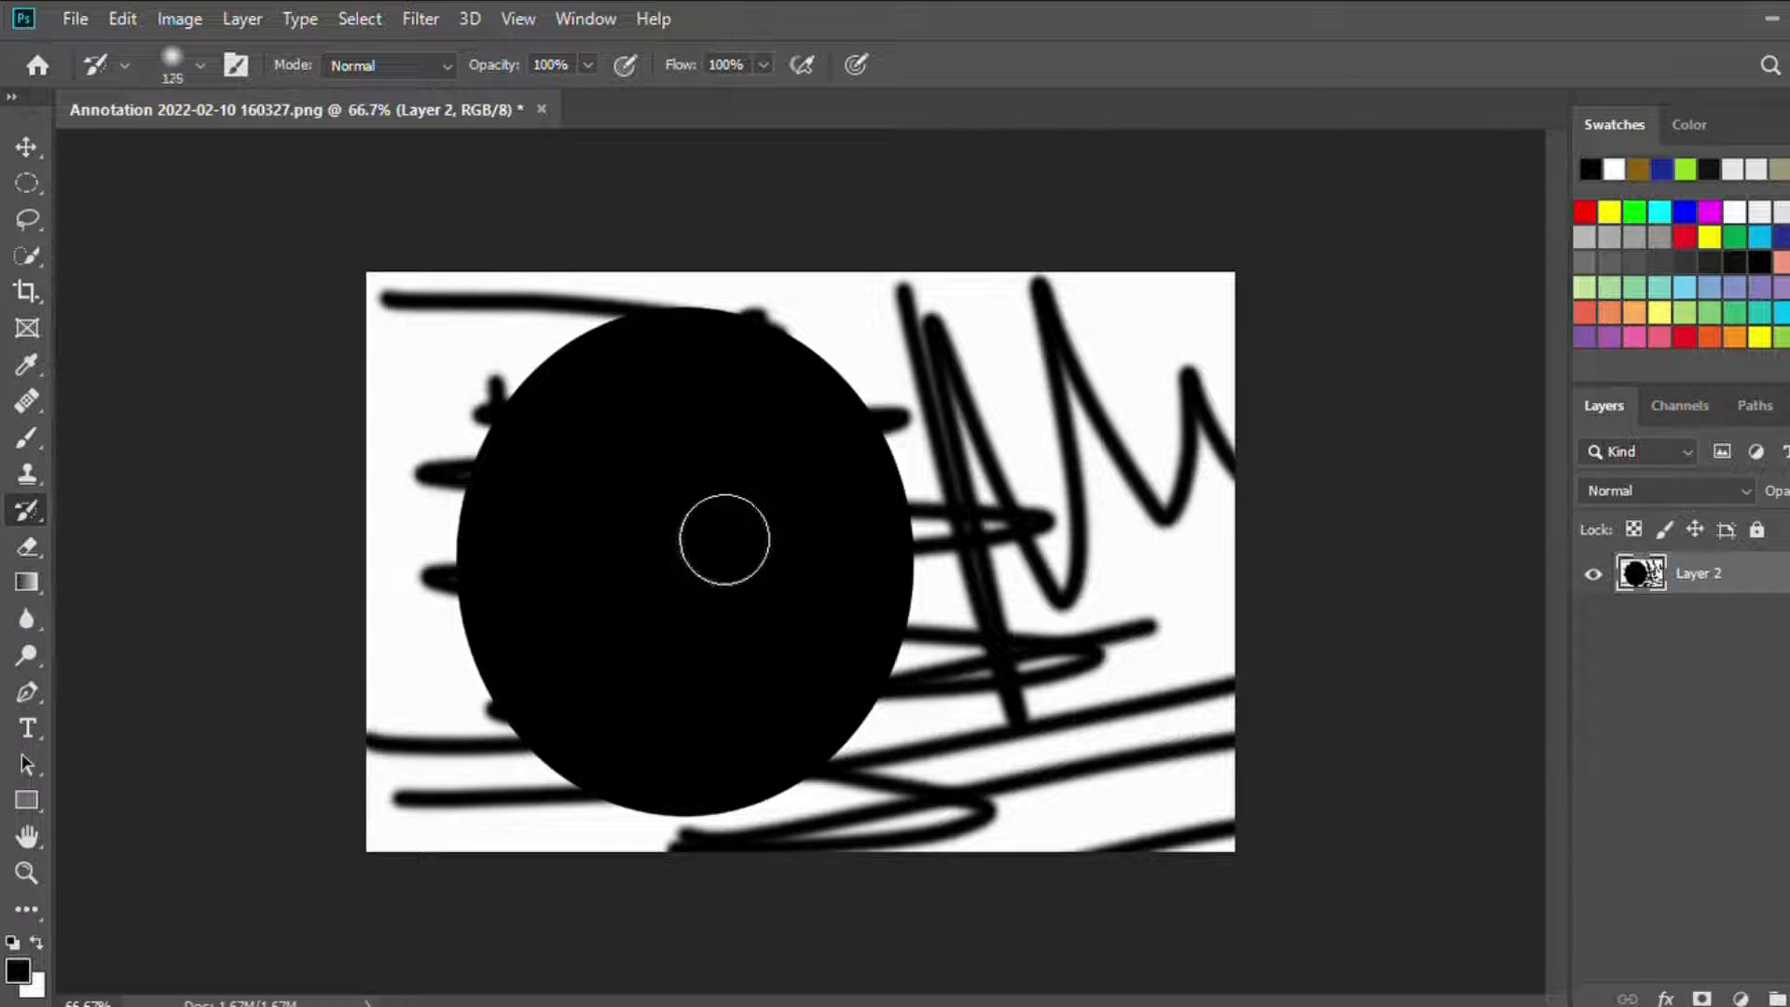
mouse_move(466, 494)
mouse_down()
mouse_move(739, 519)
mouse_move(1171, 487)
mouse_move(839, 392)
mouse_move(699, 439)
mouse_move(916, 665)
mouse_move(1059, 711)
mouse_move(1151, 587)
mouse_move(1166, 400)
mouse_move(1123, 311)
mouse_move(1165, 485)
mouse_move(1175, 653)
mouse_move(1227, 819)
mouse_move(1040, 730)
mouse_move(941, 597)
mouse_move(956, 413)
mouse_up()
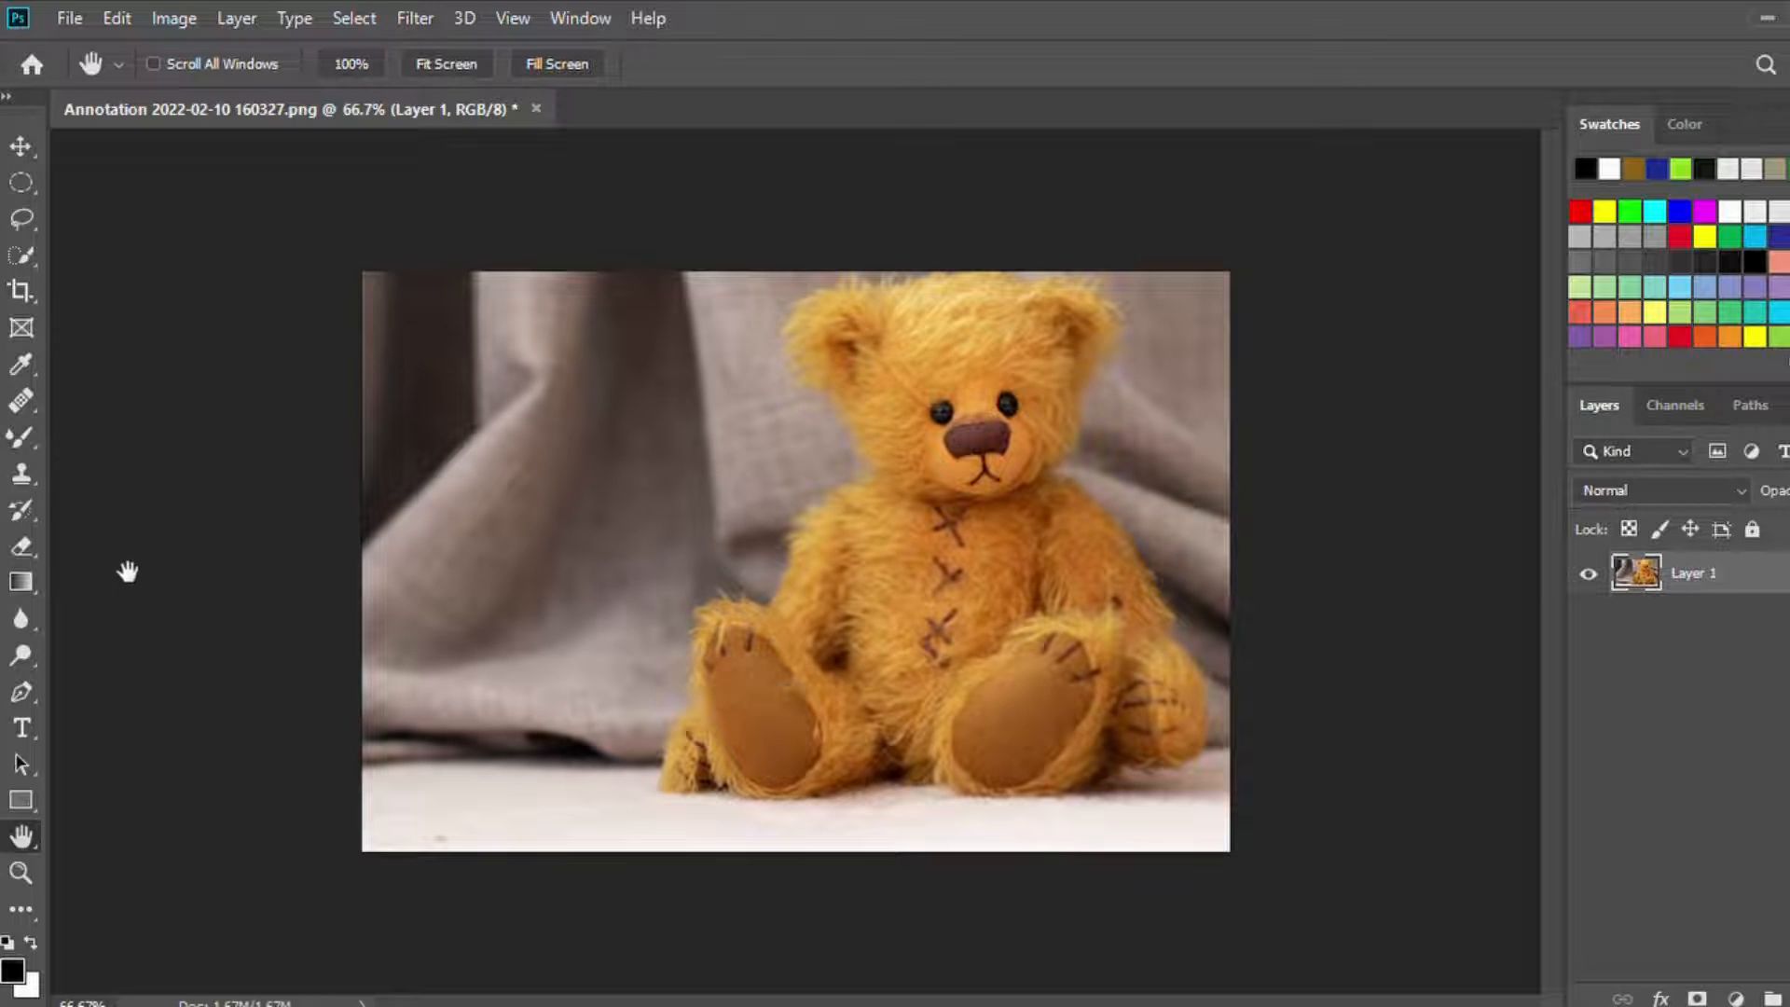
Step: Erase a thin outline around the teddy bear with the Eraser tool at size 13
drag(21, 548, 20, 548)
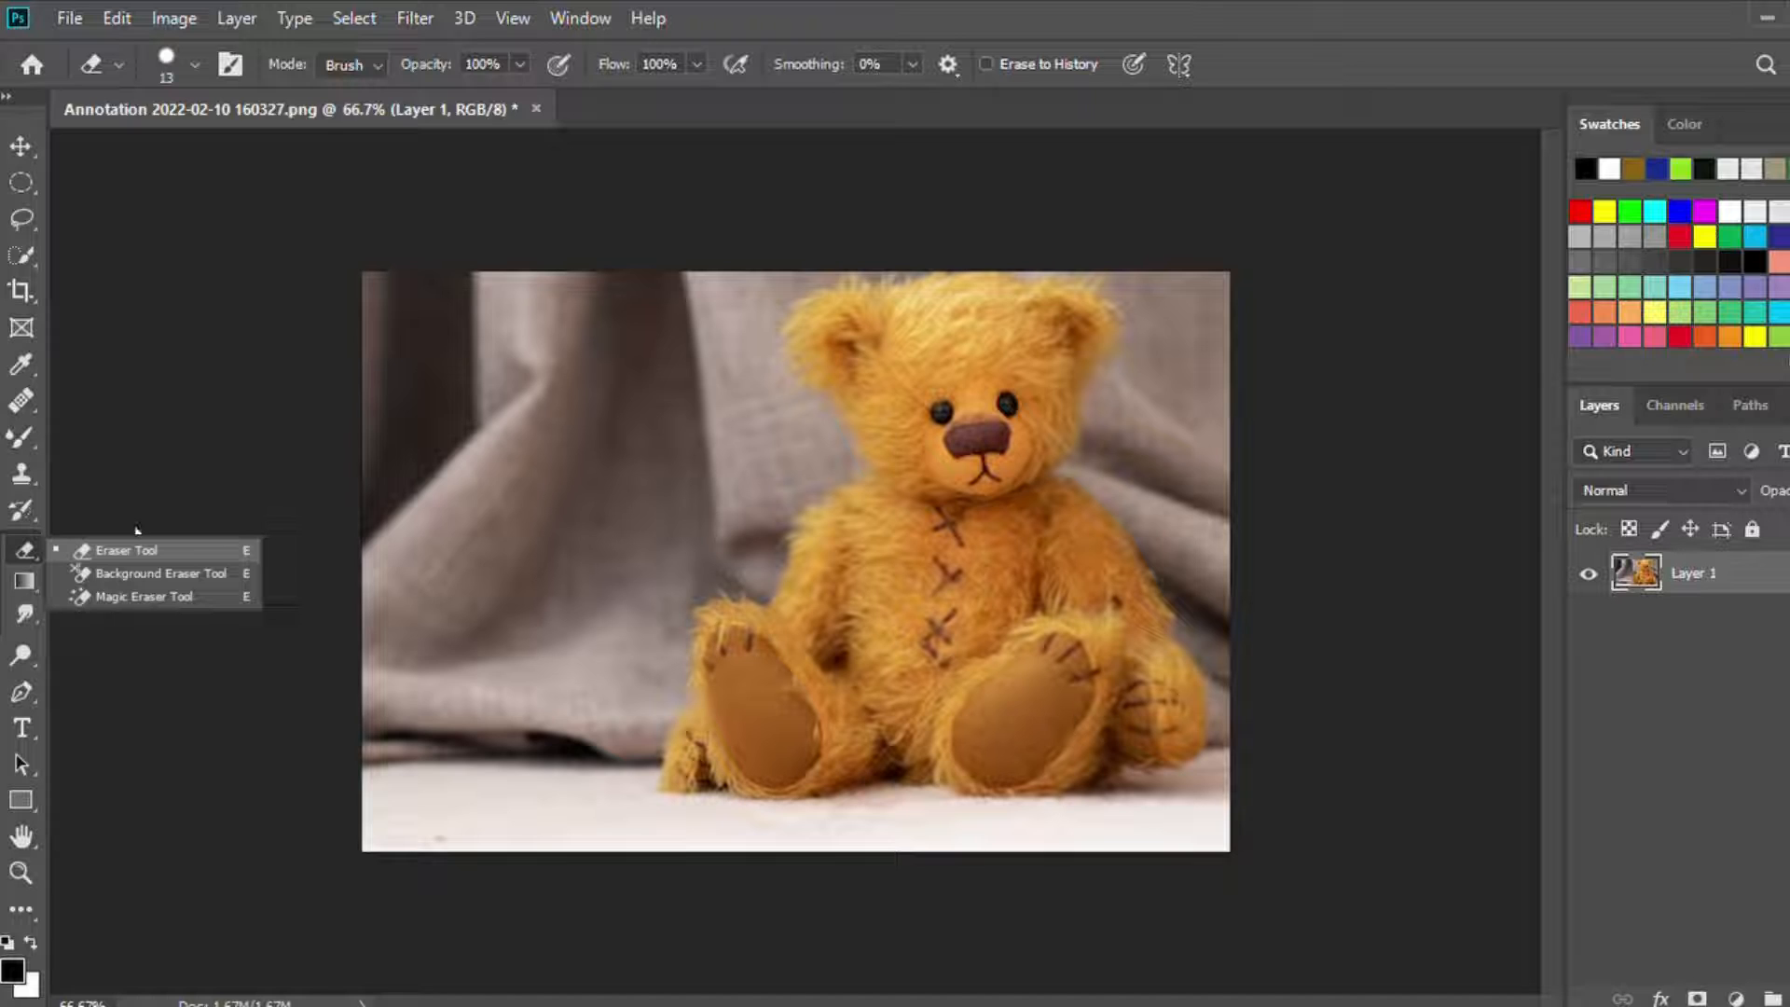
click(138, 544)
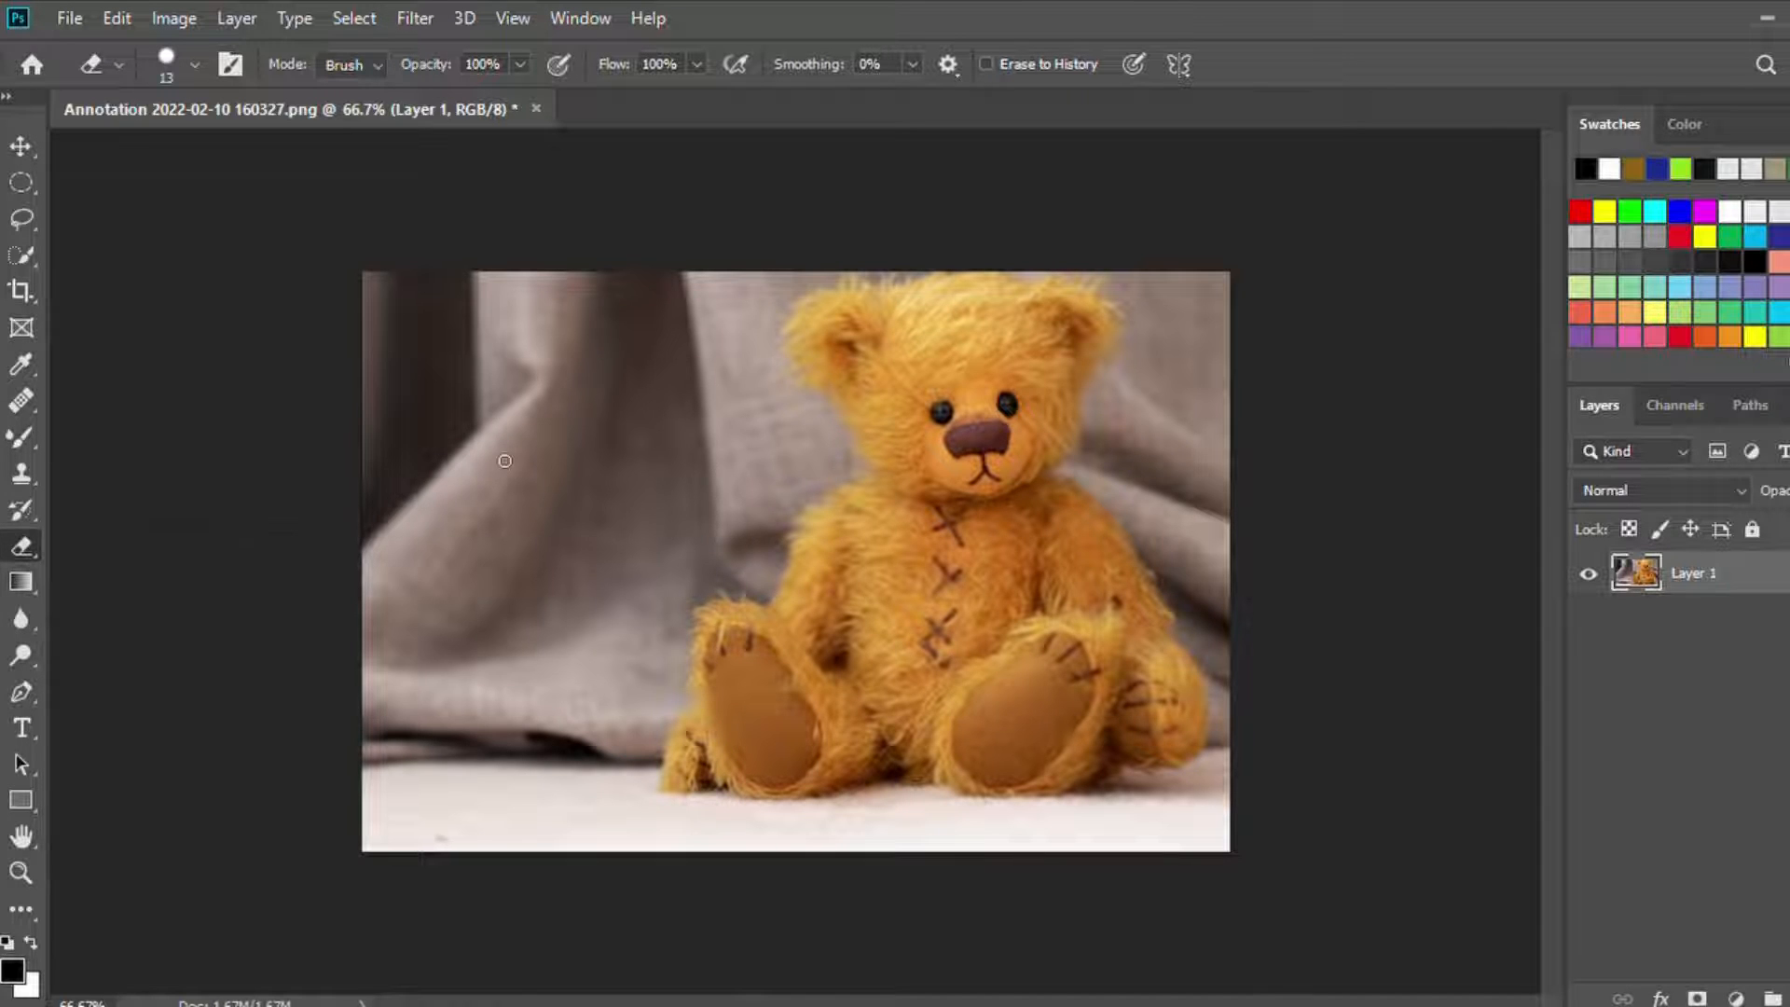
key(h)
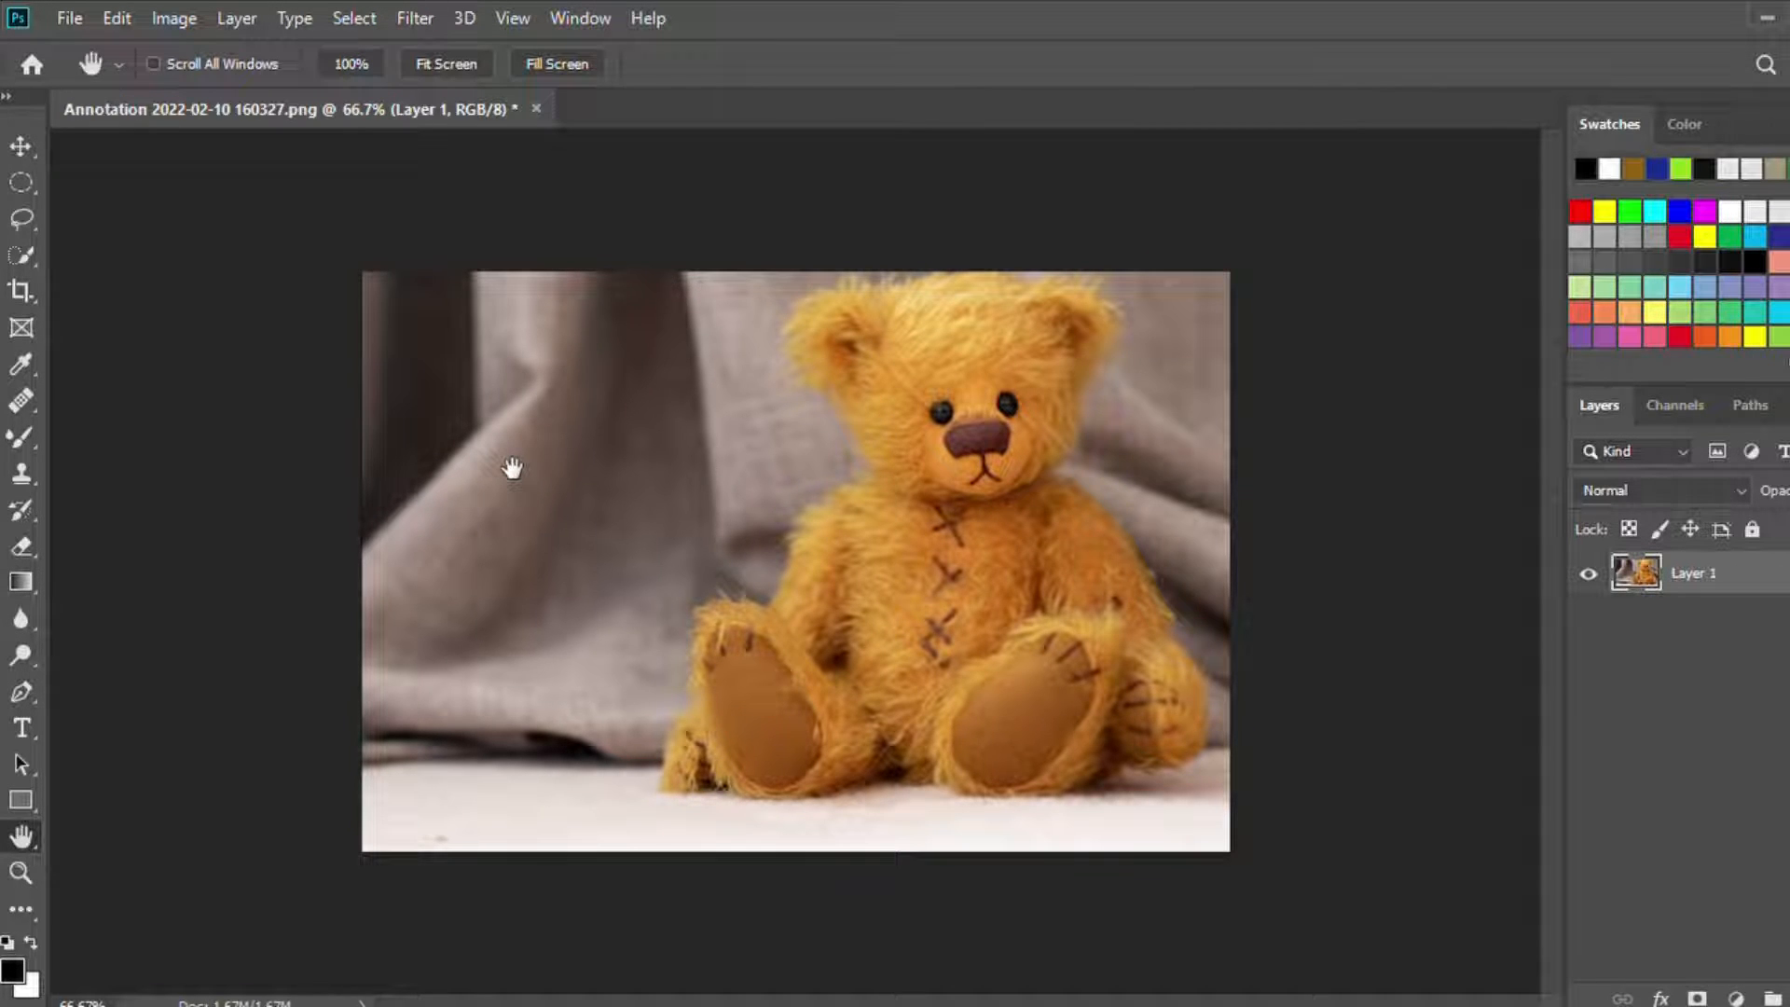
click(16, 540)
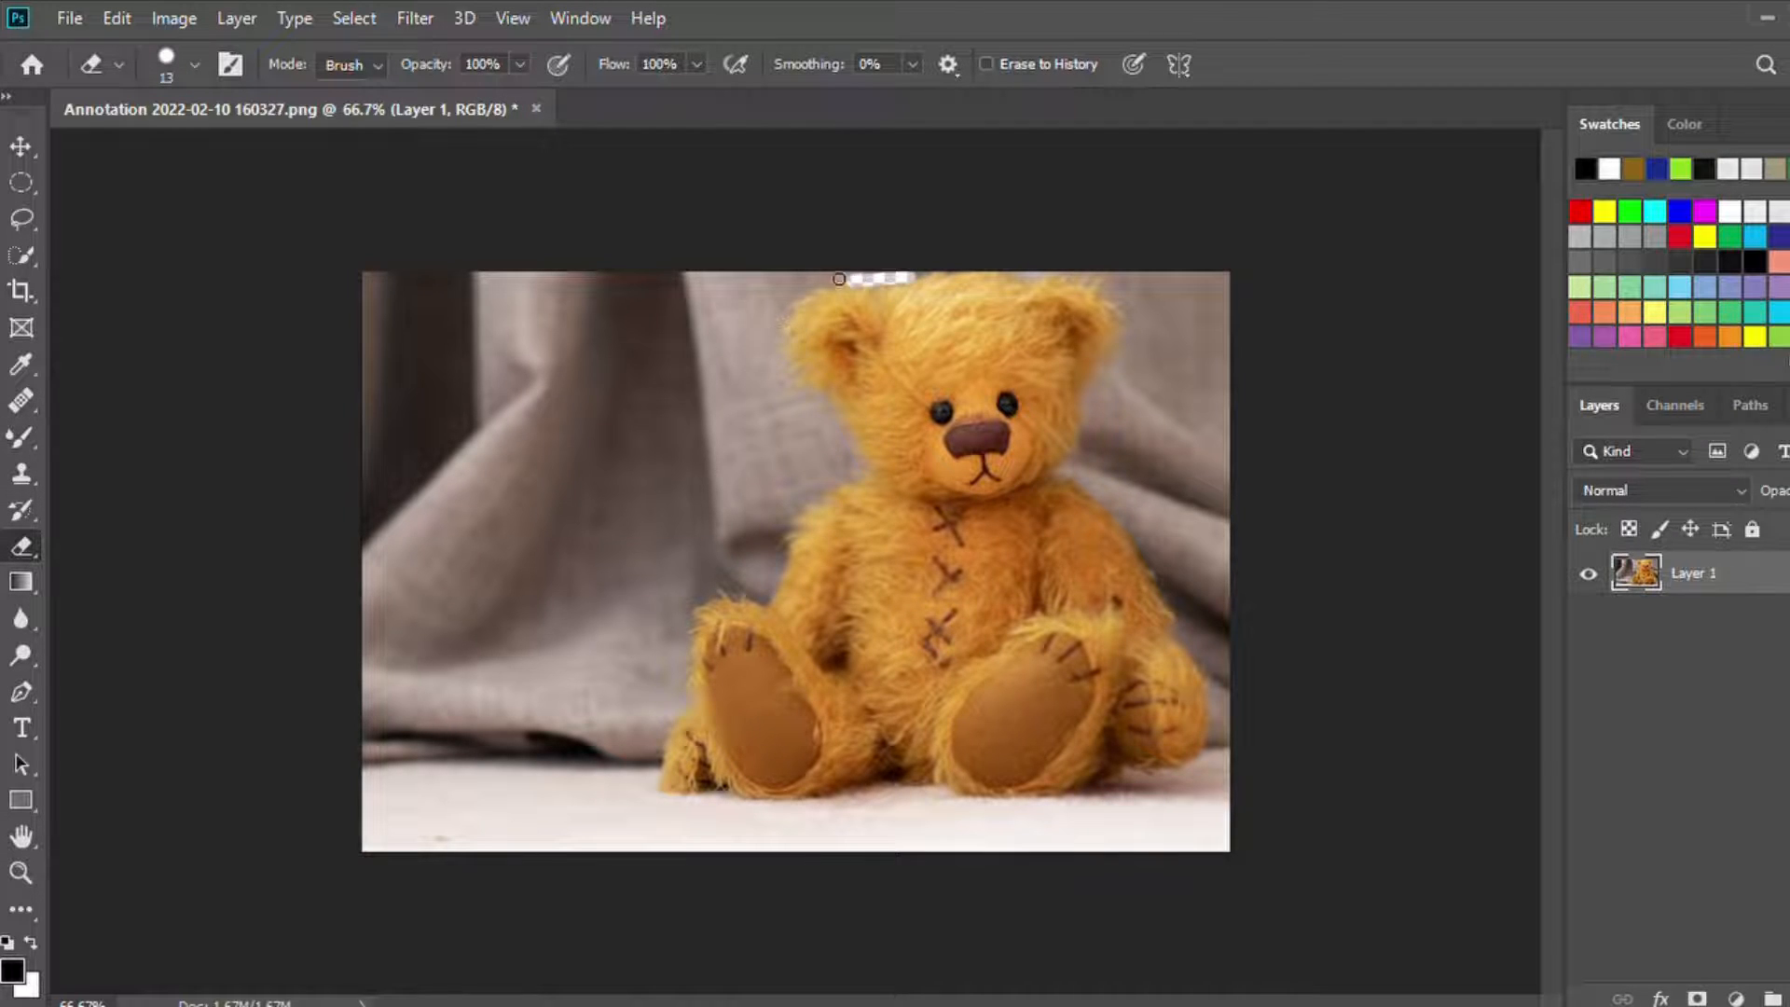
drag(839, 279, 786, 305)
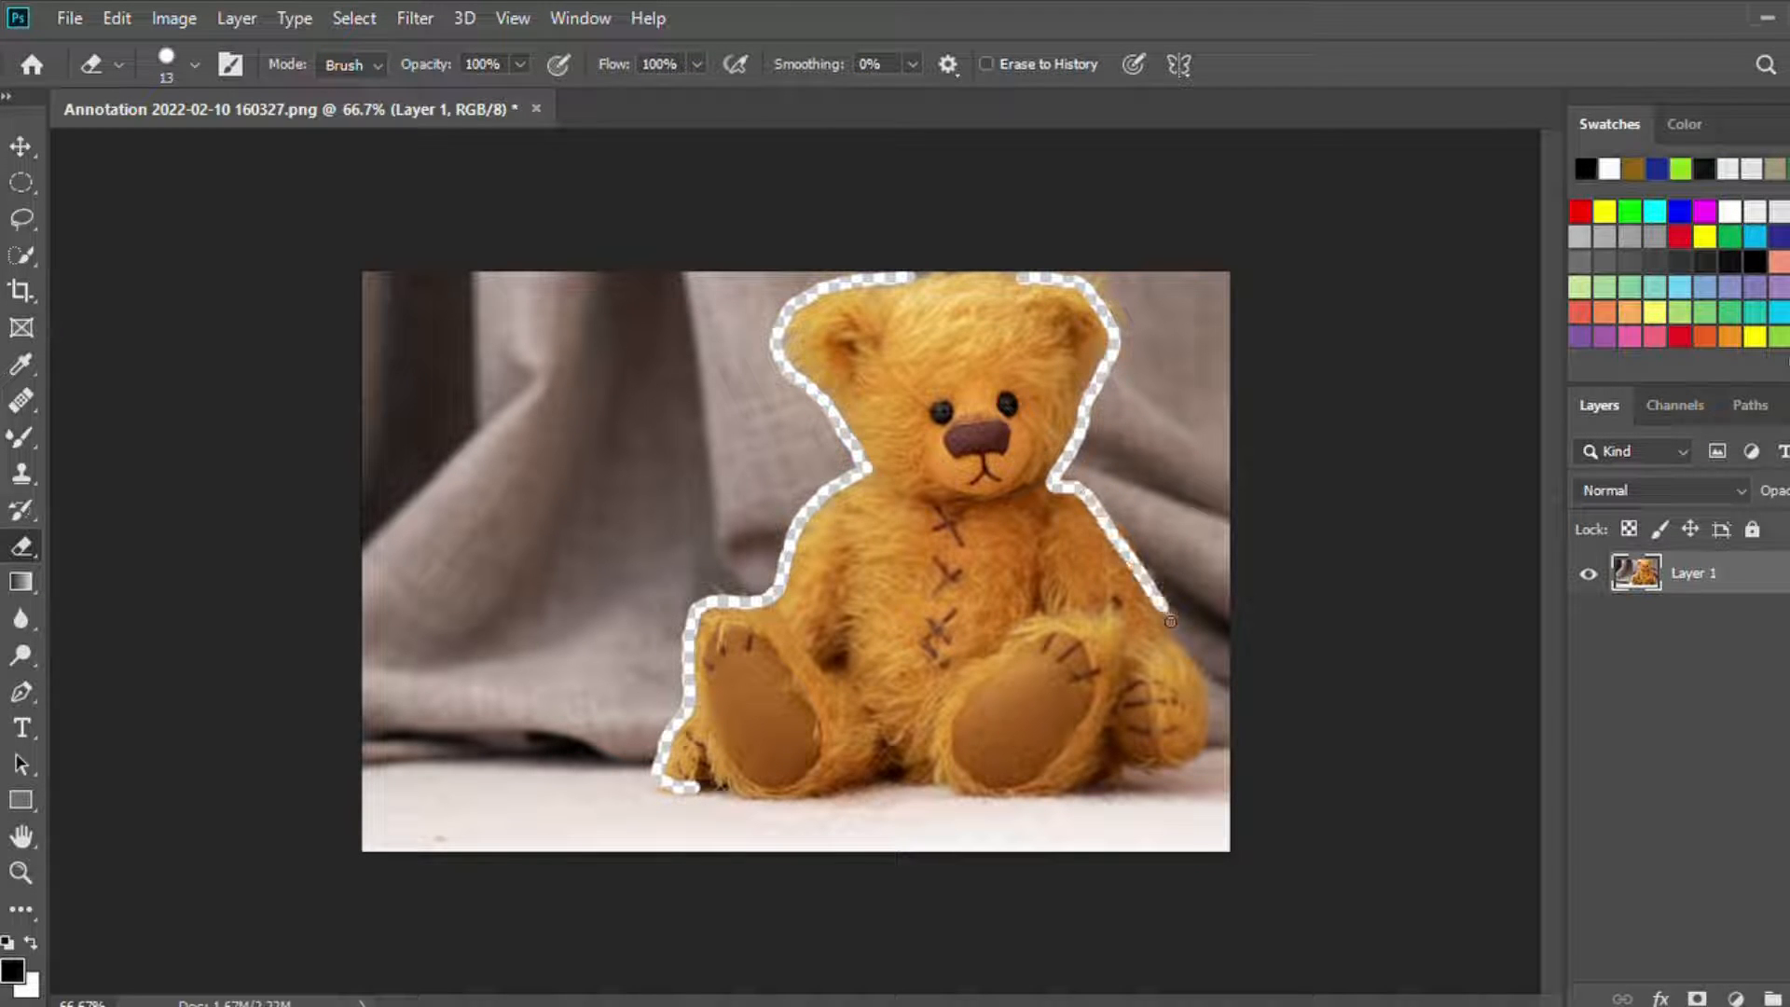
drag(1178, 659, 1187, 748)
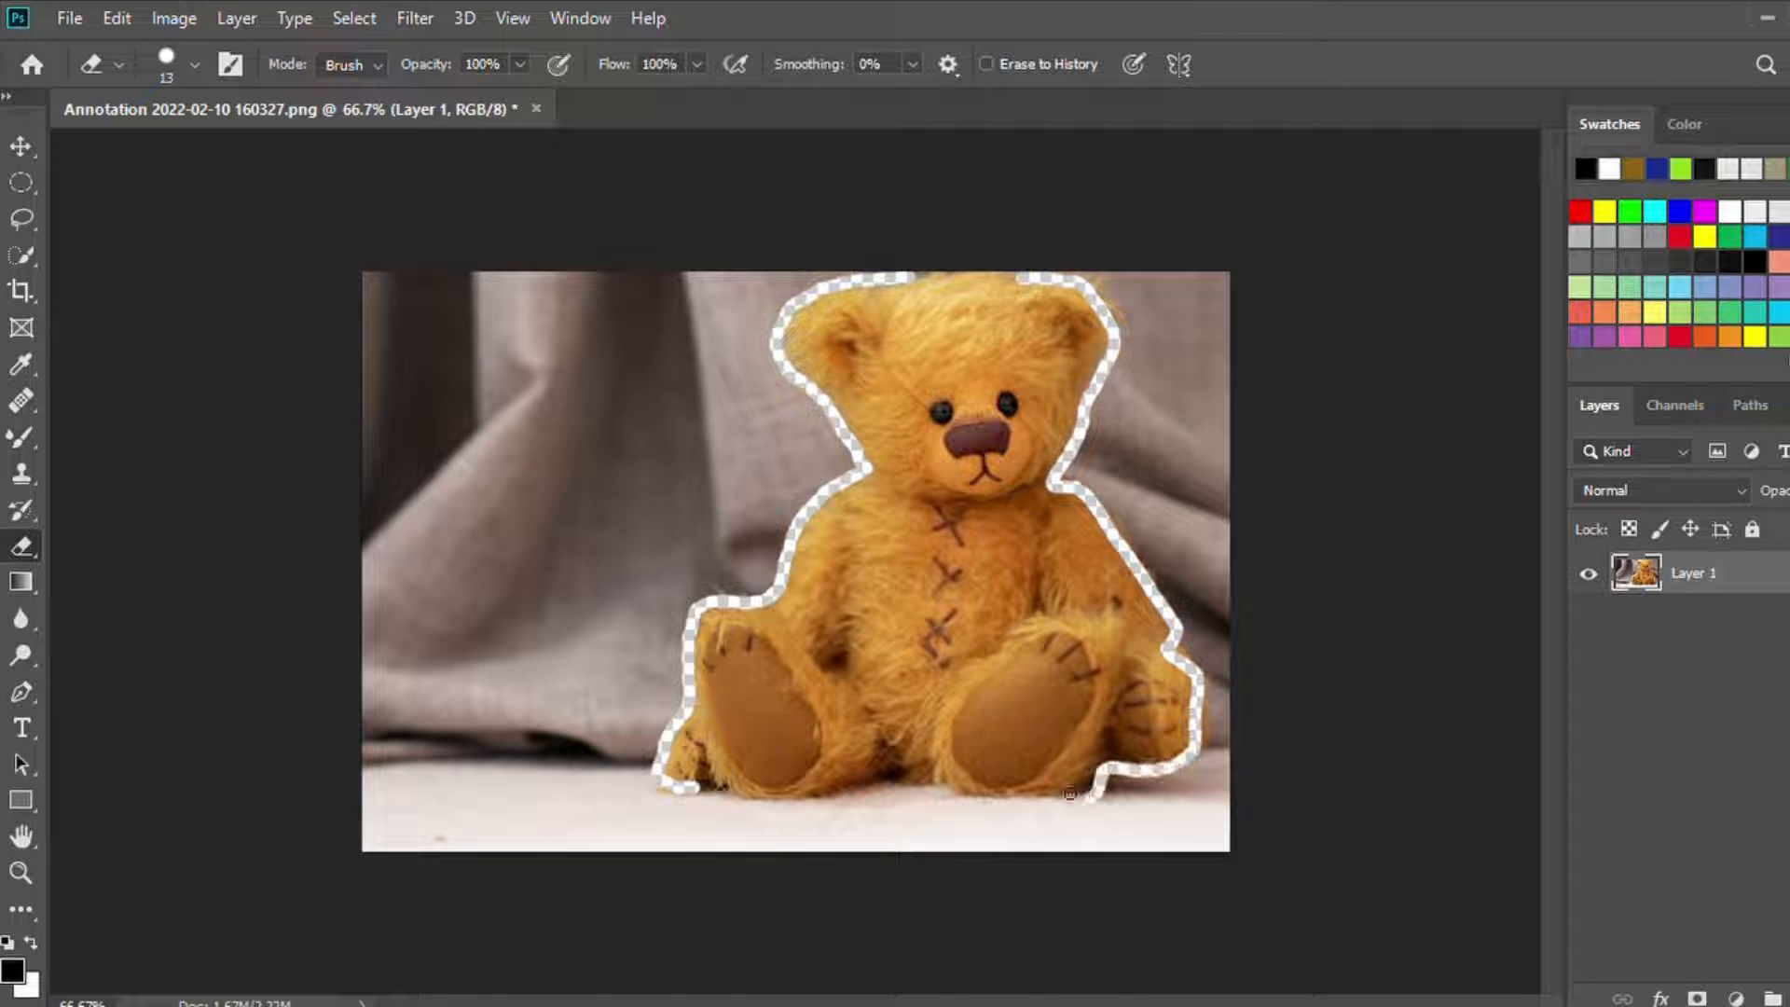
mouse_move(1070, 795)
mouse_down()
mouse_move(874, 768)
mouse_move(765, 795)
mouse_up()
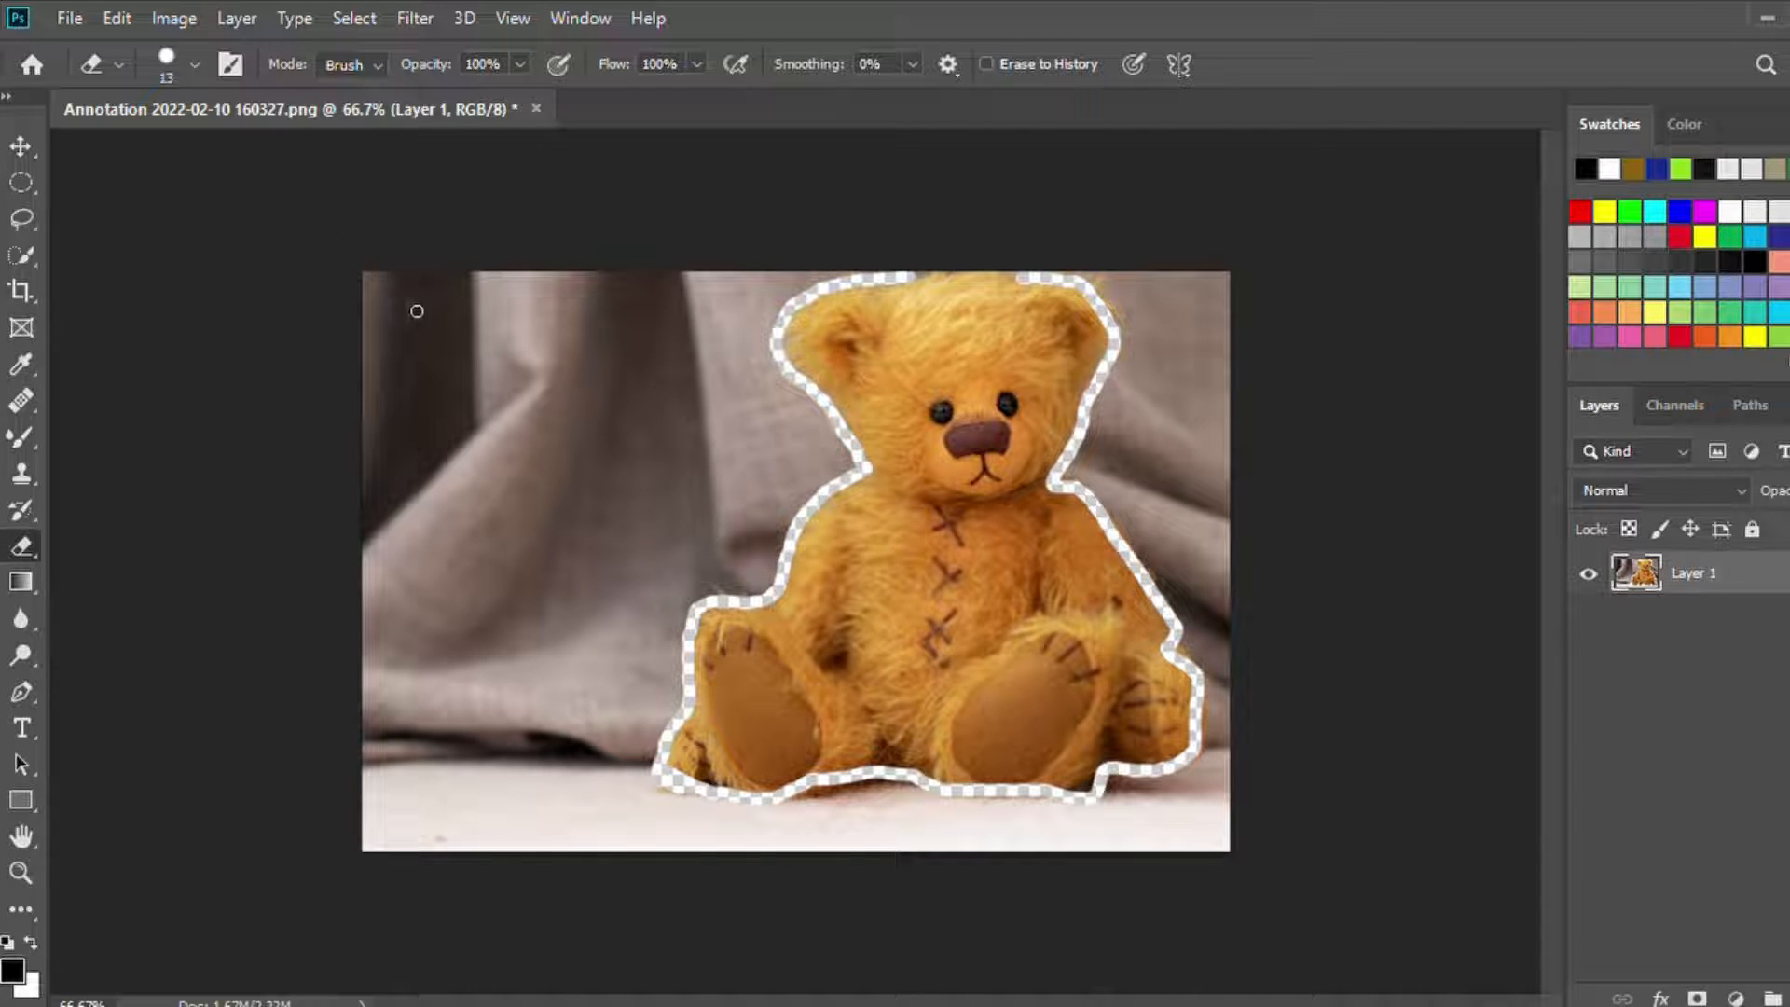
Step: Erase the remaining background around the teddy bear, enlarging the Eraser to size 152
mouse_move(417, 311)
mouse_down()
mouse_move(653, 290)
mouse_move(391, 279)
mouse_move(597, 300)
mouse_move(535, 296)
mouse_move(568, 357)
mouse_up()
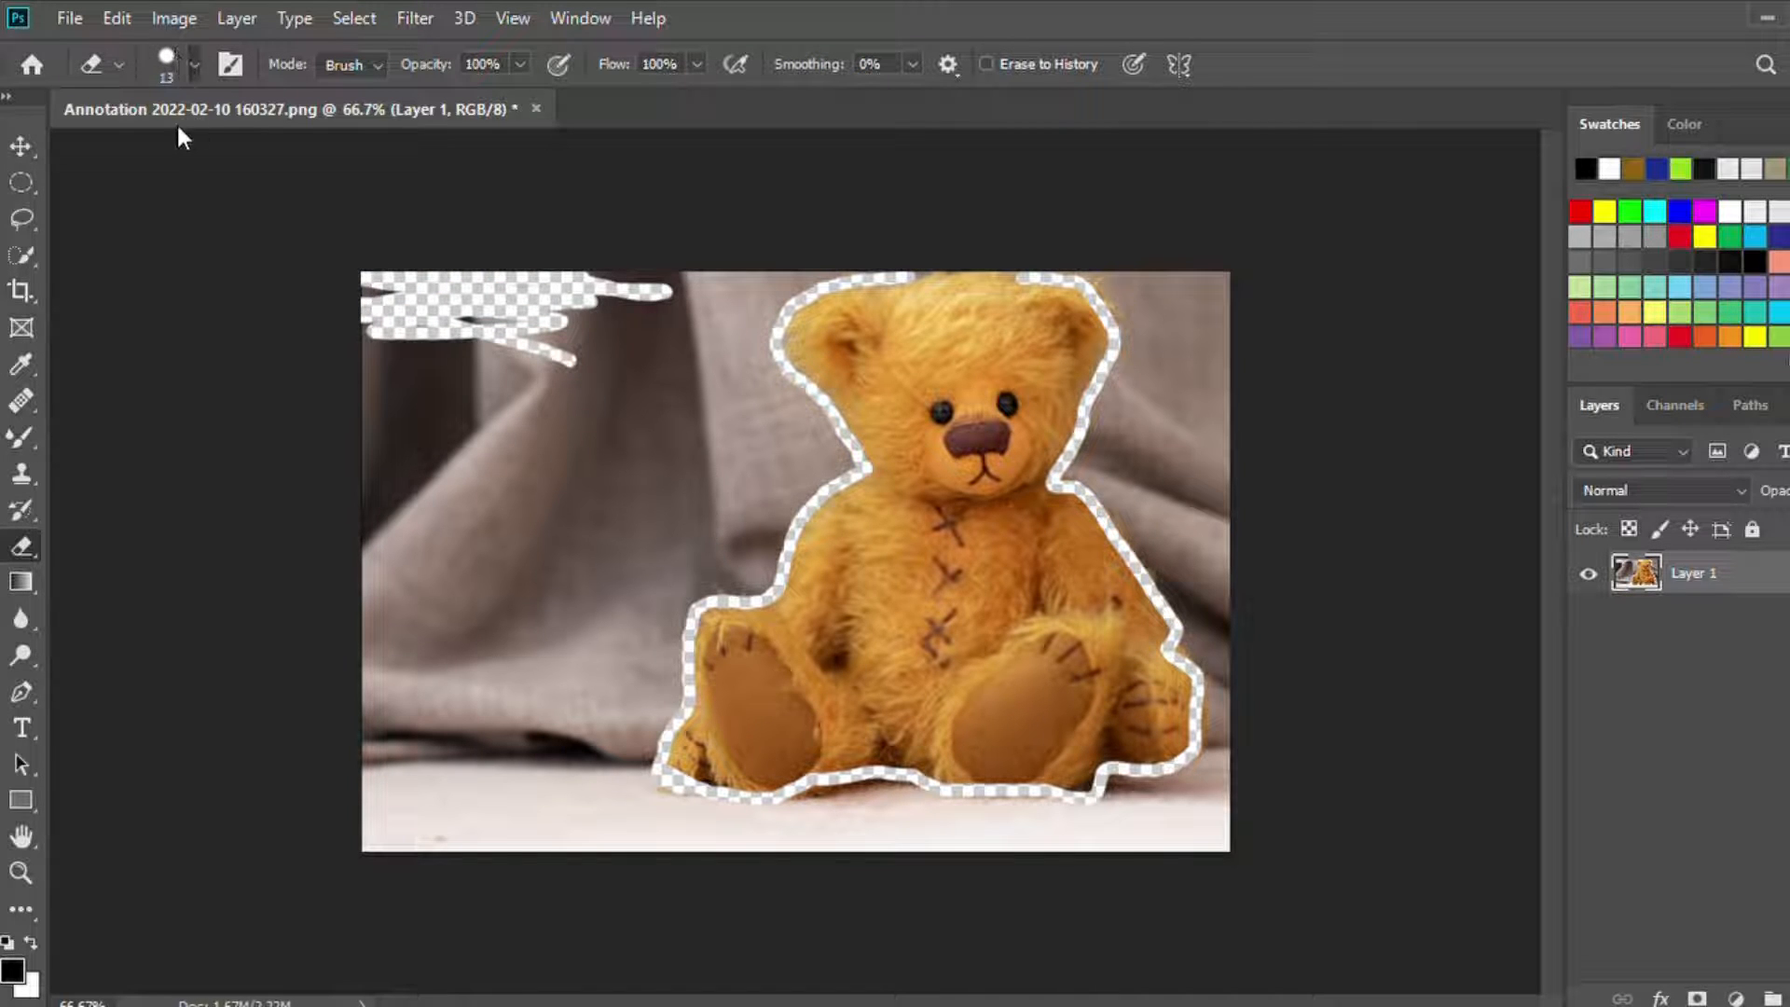
click(250, 140)
mouse_move(454, 306)
mouse_down()
mouse_move(417, 322)
mouse_move(420, 442)
mouse_up()
mouse_move(487, 514)
mouse_down()
mouse_move(450, 287)
mouse_move(557, 355)
mouse_move(590, 484)
mouse_move(679, 402)
mouse_move(711, 325)
mouse_move(846, 311)
mouse_move(822, 322)
mouse_move(764, 449)
mouse_move(760, 382)
mouse_move(852, 516)
mouse_move(684, 567)
mouse_move(519, 533)
mouse_move(457, 865)
mouse_move(633, 844)
mouse_move(621, 740)
mouse_move(751, 598)
mouse_move(796, 591)
mouse_move(671, 695)
mouse_move(681, 753)
mouse_move(641, 818)
mouse_move(528, 859)
mouse_up()
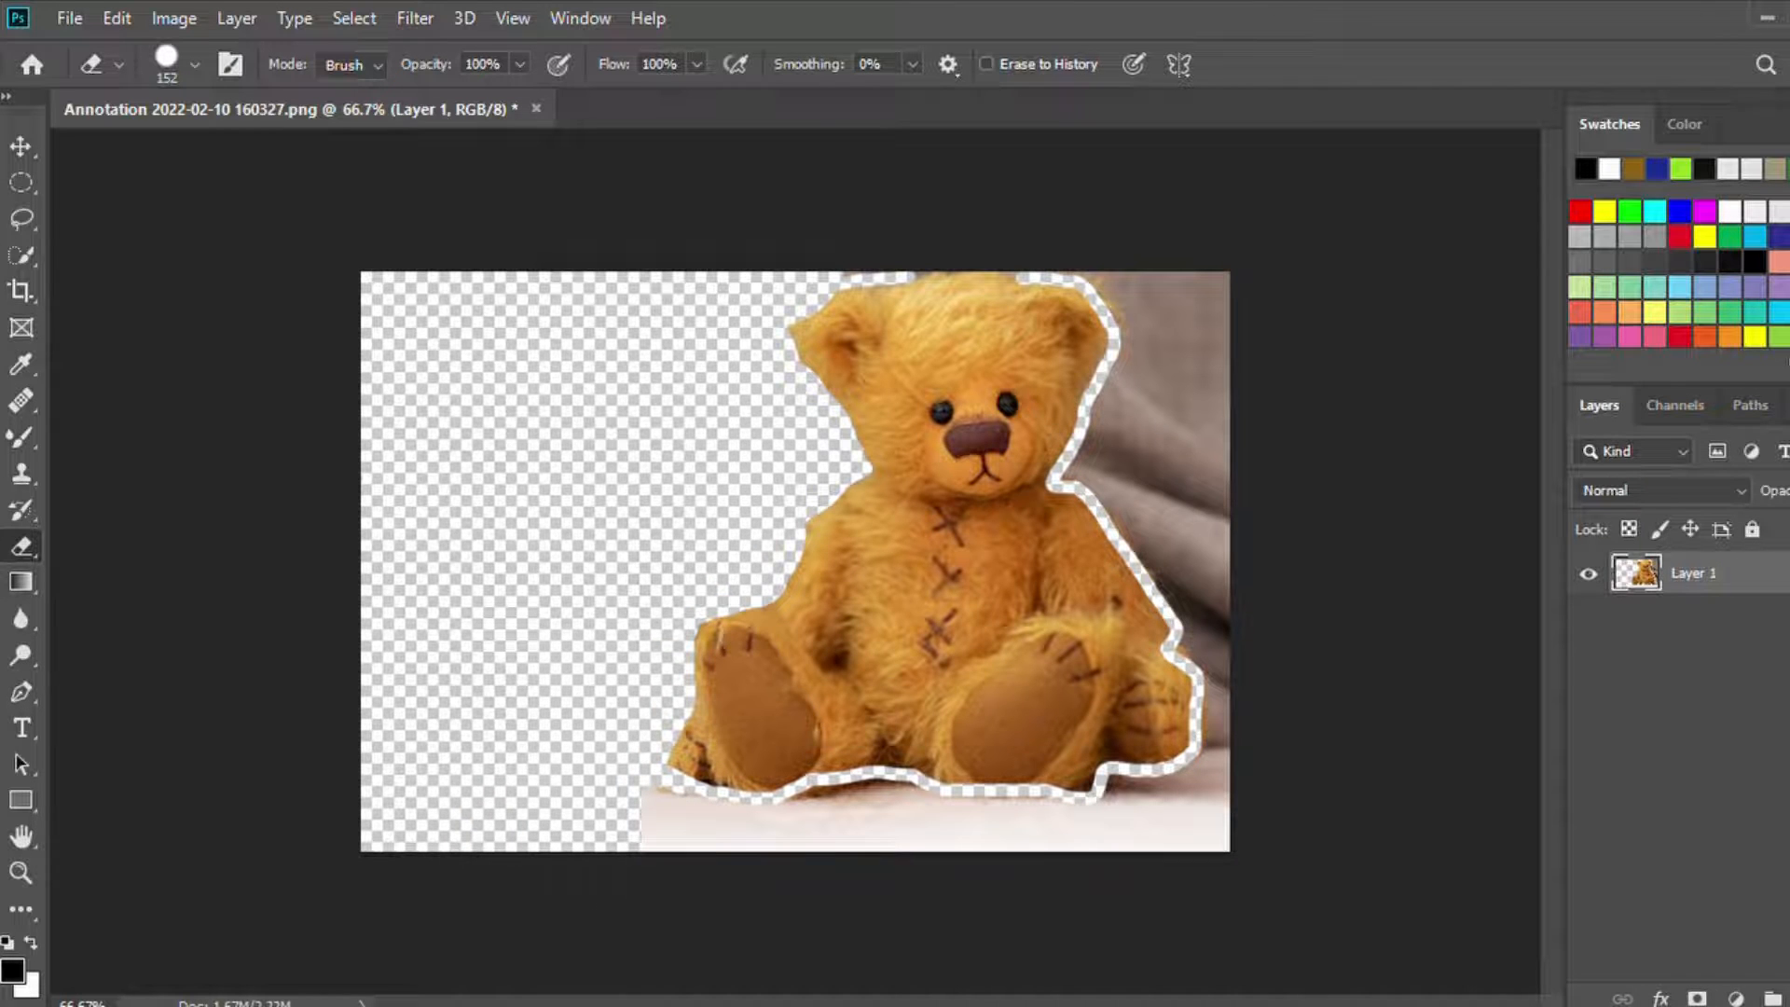
mouse_move(1198, 299)
mouse_down()
mouse_move(1259, 401)
mouse_move(1219, 439)
mouse_move(1243, 499)
mouse_move(1151, 522)
mouse_move(1262, 567)
mouse_move(1270, 687)
mouse_move(1240, 916)
mouse_move(1067, 919)
mouse_move(1342, 779)
mouse_up()
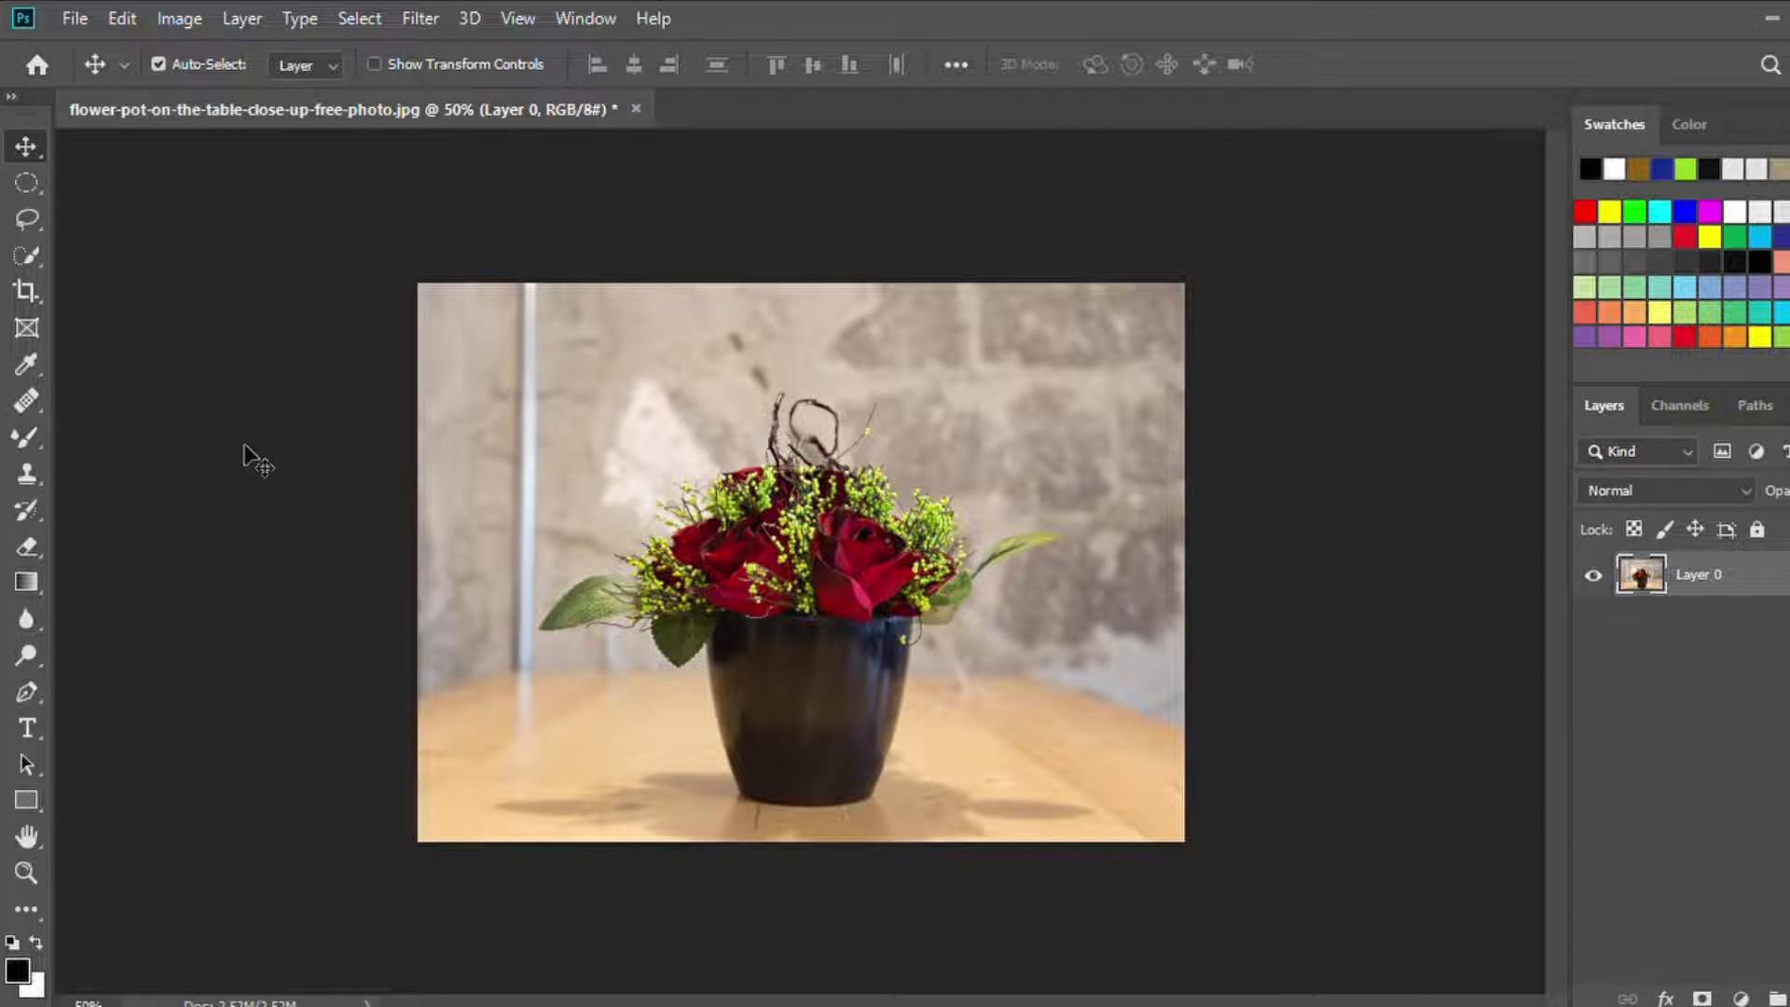
Step: Blur the flowers and pot in the flower pot photo with the Blur tool at size 150 and 100% strength
click(26, 619)
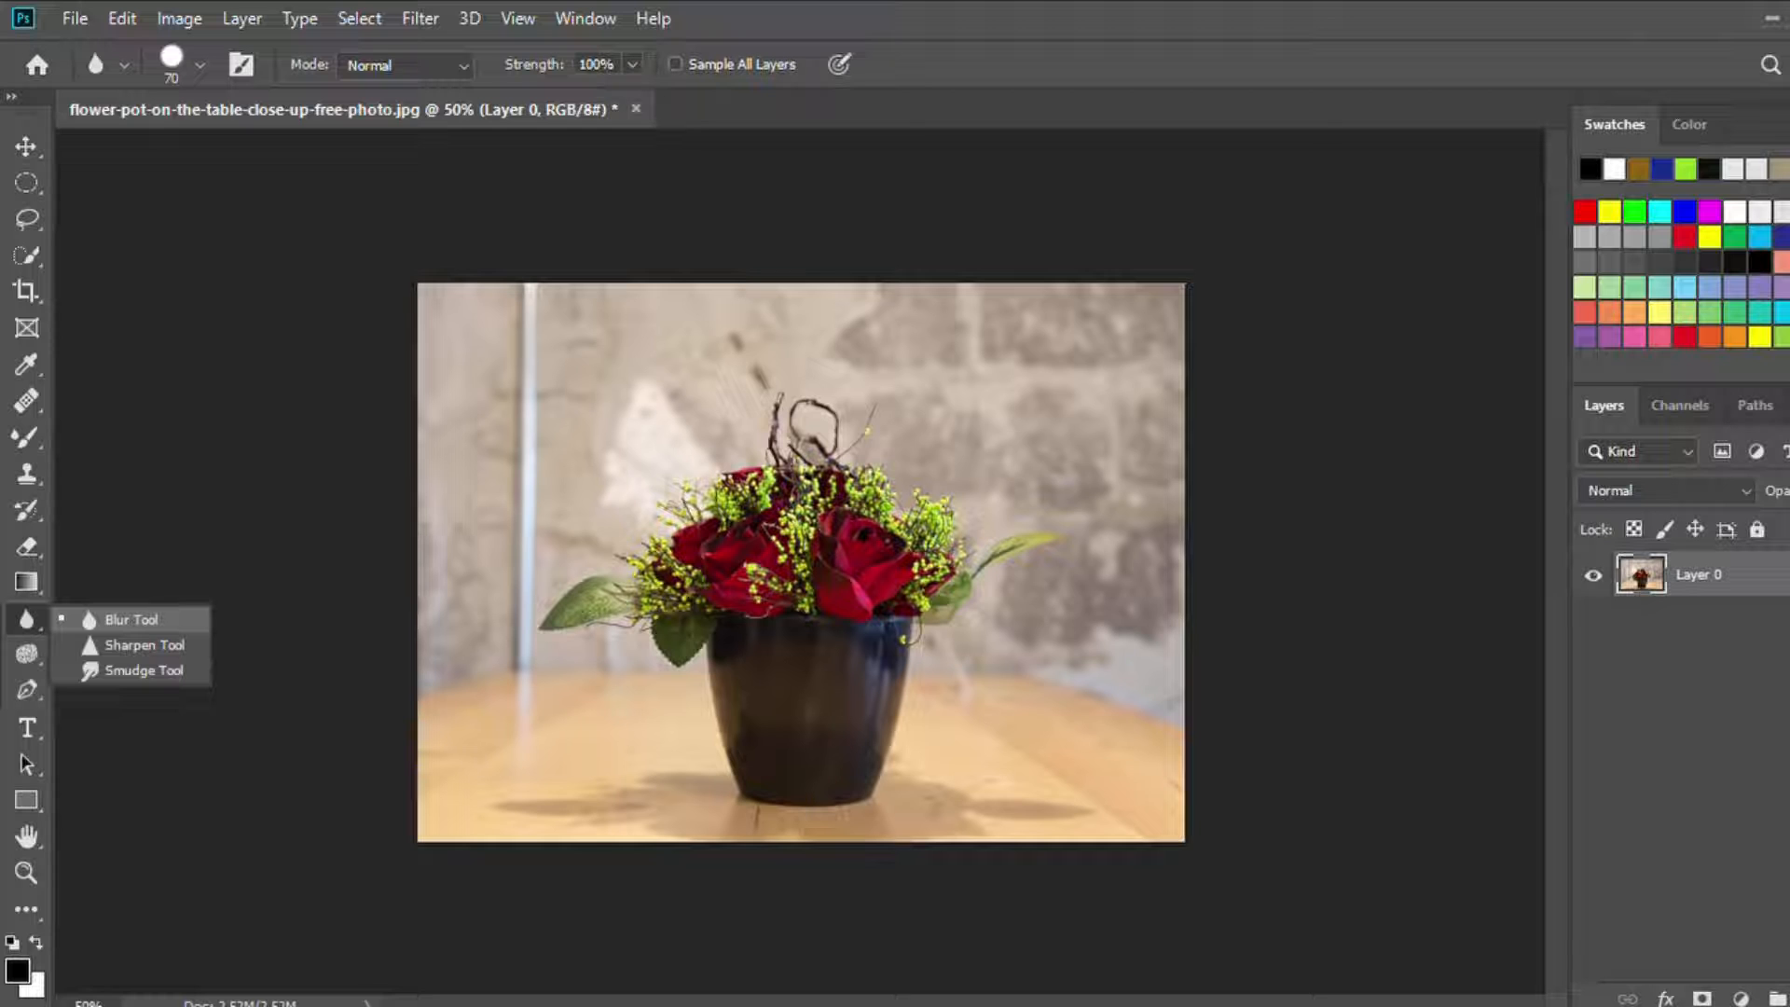
click(112, 619)
key(bracketright)
key(bracketright)
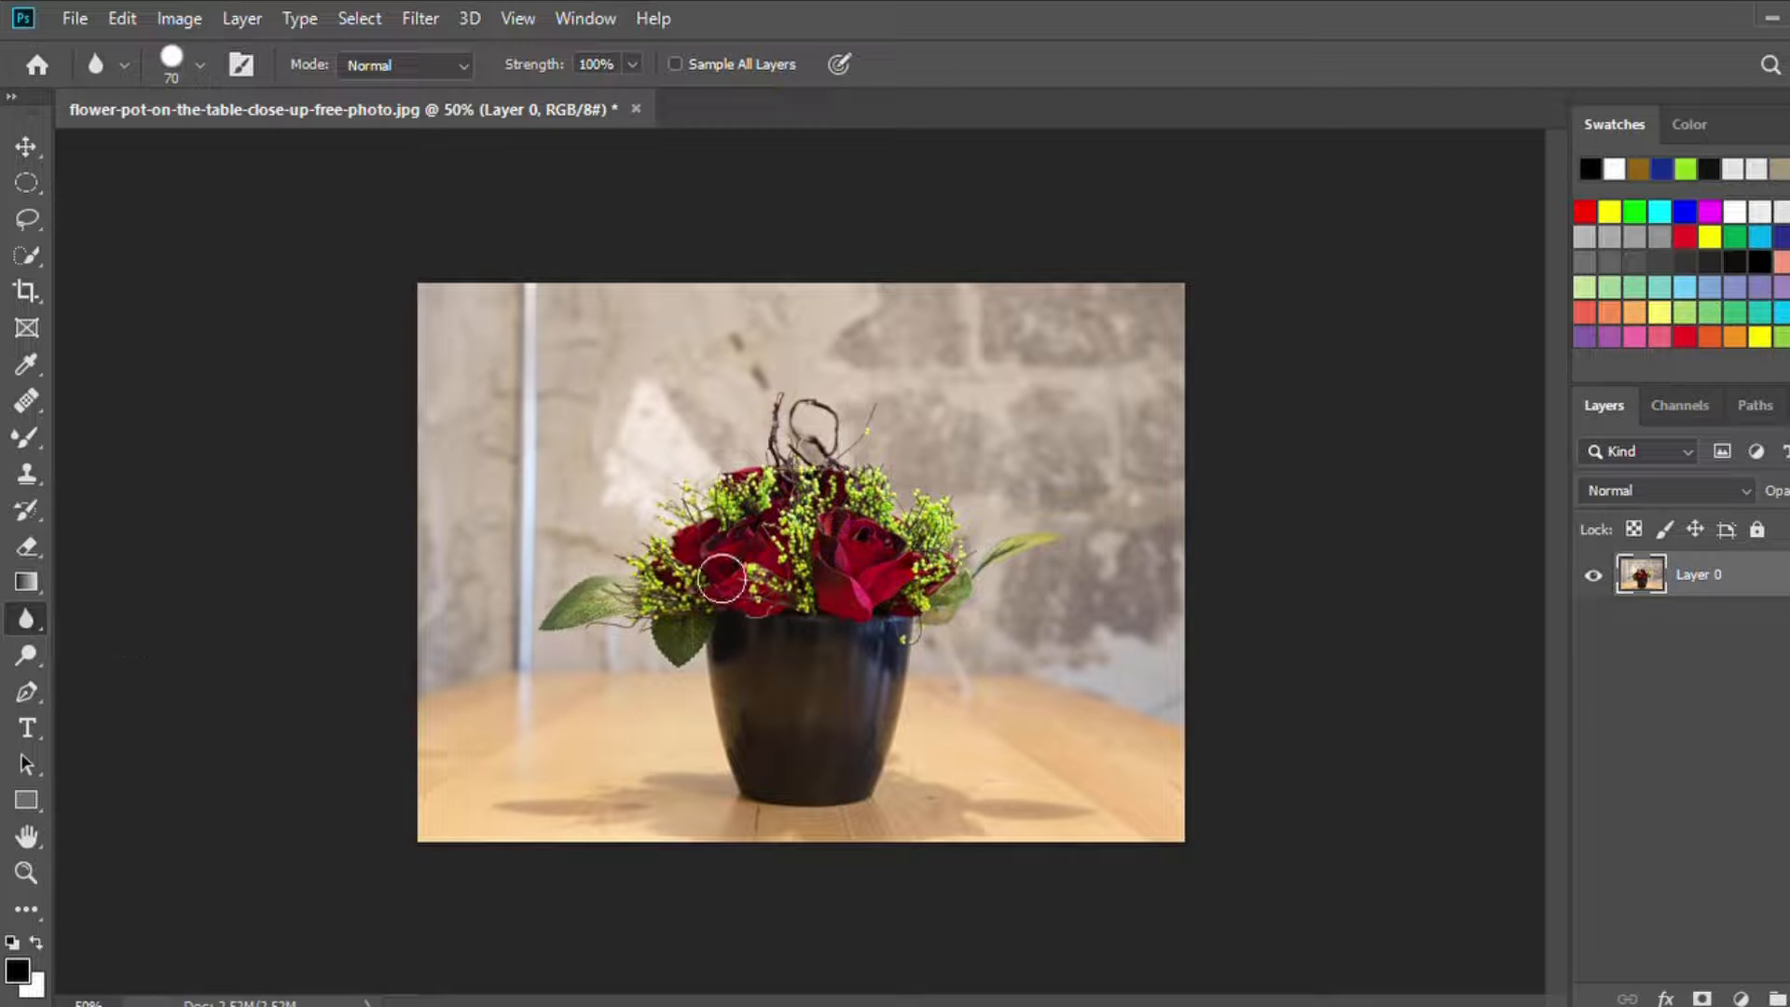
key(bracketright)
key(bracketright)
key(bracketright)
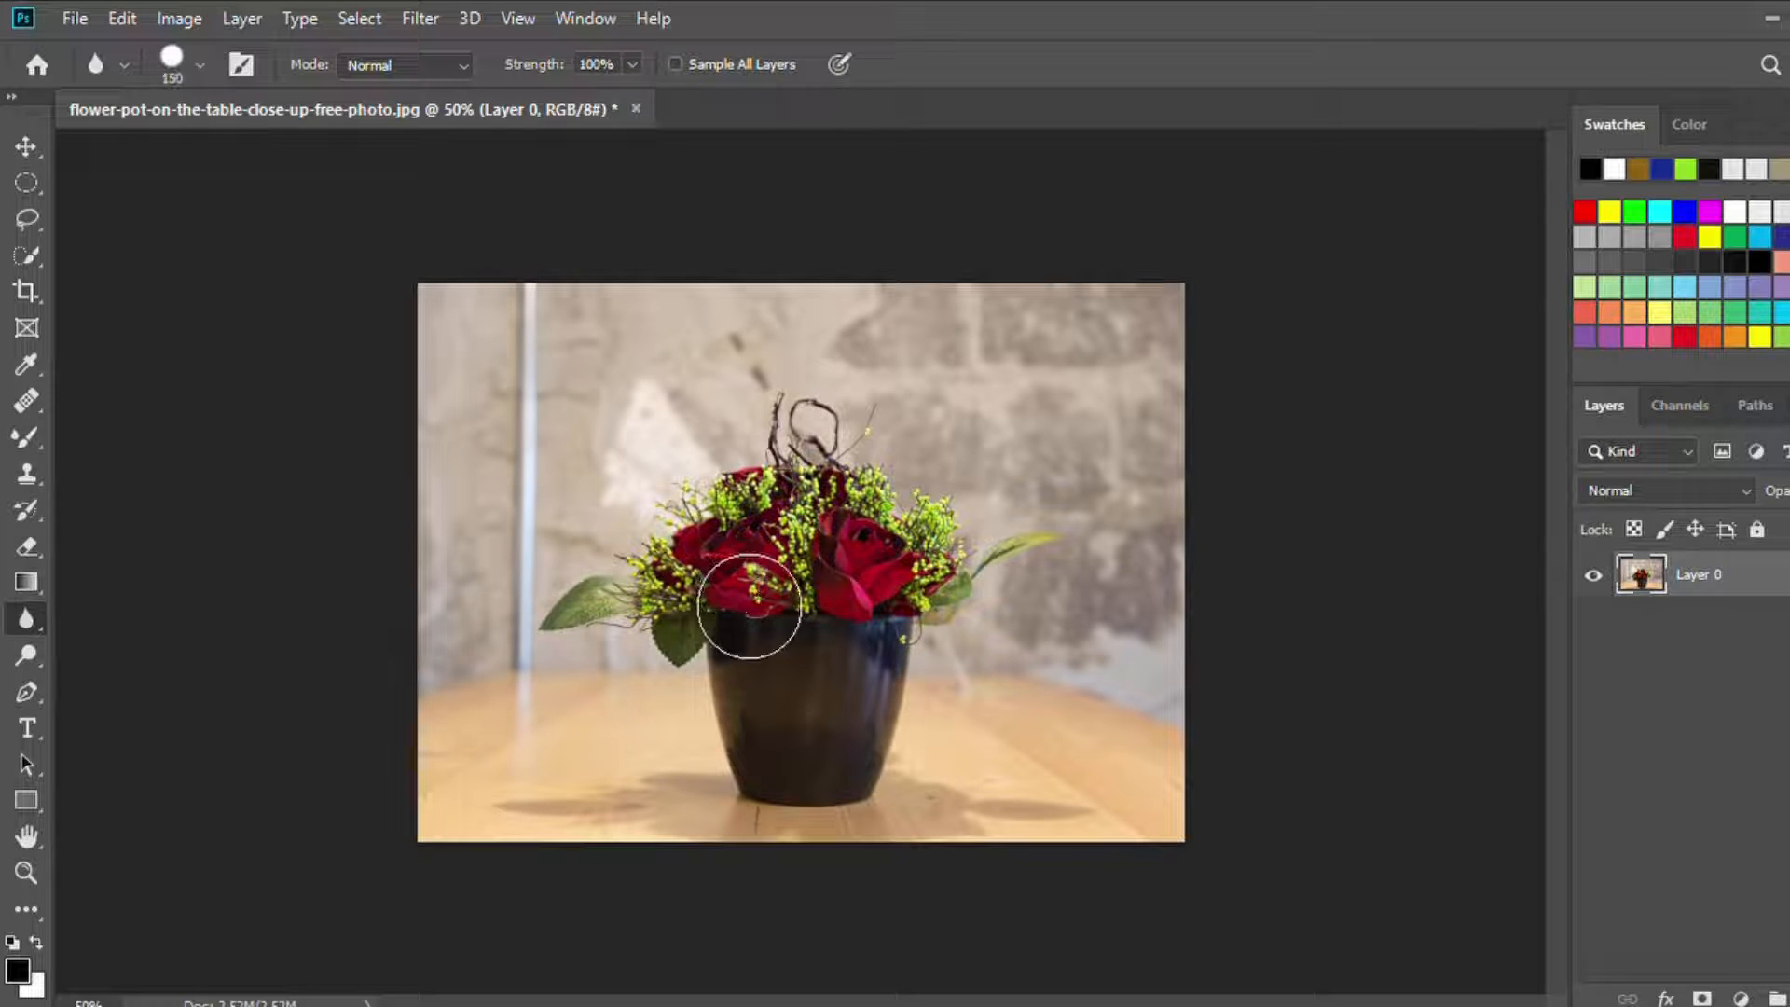
mouse_move(815, 609)
mouse_down()
mouse_move(777, 668)
mouse_move(798, 617)
mouse_move(702, 594)
mouse_move(595, 655)
mouse_move(658, 675)
mouse_move(812, 673)
mouse_move(773, 680)
mouse_move(829, 813)
mouse_move(845, 762)
mouse_move(834, 640)
mouse_move(874, 777)
mouse_move(999, 588)
mouse_move(957, 662)
mouse_move(1071, 579)
mouse_move(862, 595)
mouse_move(844, 459)
mouse_move(761, 518)
mouse_move(750, 584)
mouse_move(893, 504)
mouse_move(862, 435)
mouse_move(741, 613)
mouse_move(792, 623)
mouse_move(692, 679)
mouse_move(897, 759)
mouse_move(834, 633)
mouse_move(888, 818)
mouse_move(954, 608)
mouse_move(1006, 602)
mouse_move(825, 592)
mouse_move(701, 636)
mouse_up()
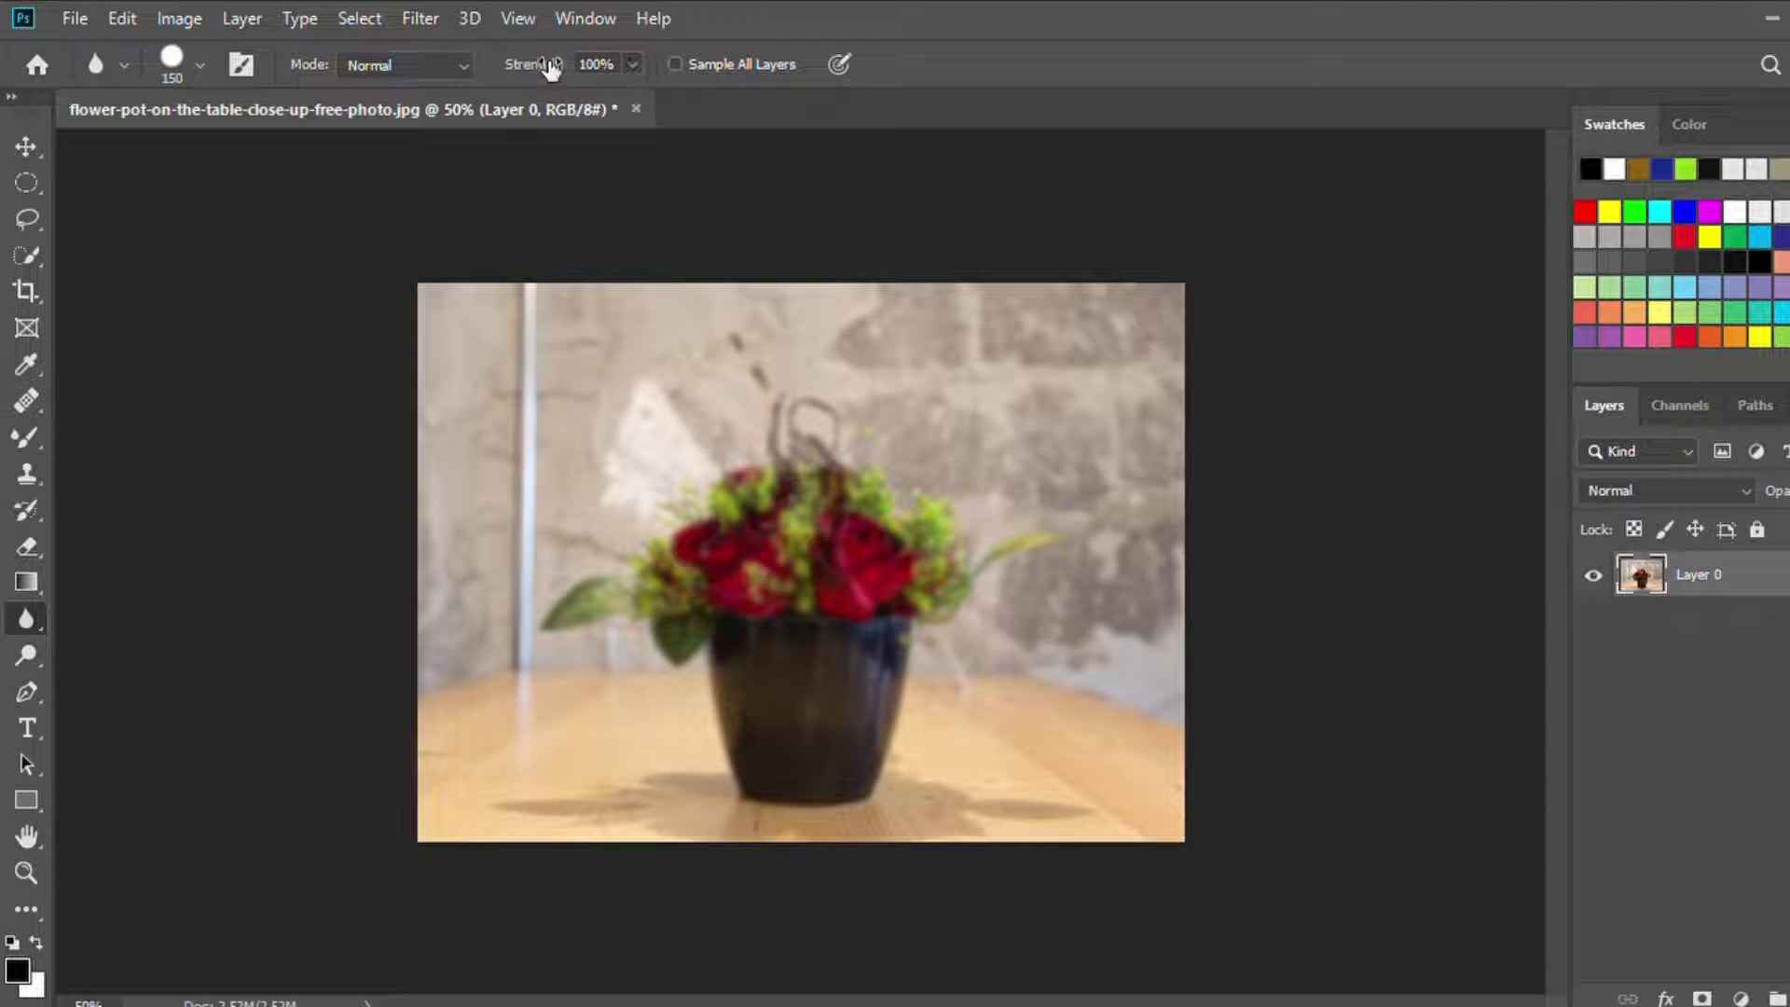
Step: Try the Blur tool at 74% strength, and set it to Darken mode with the textured 50 px brush tip
drag(512, 69, 504, 69)
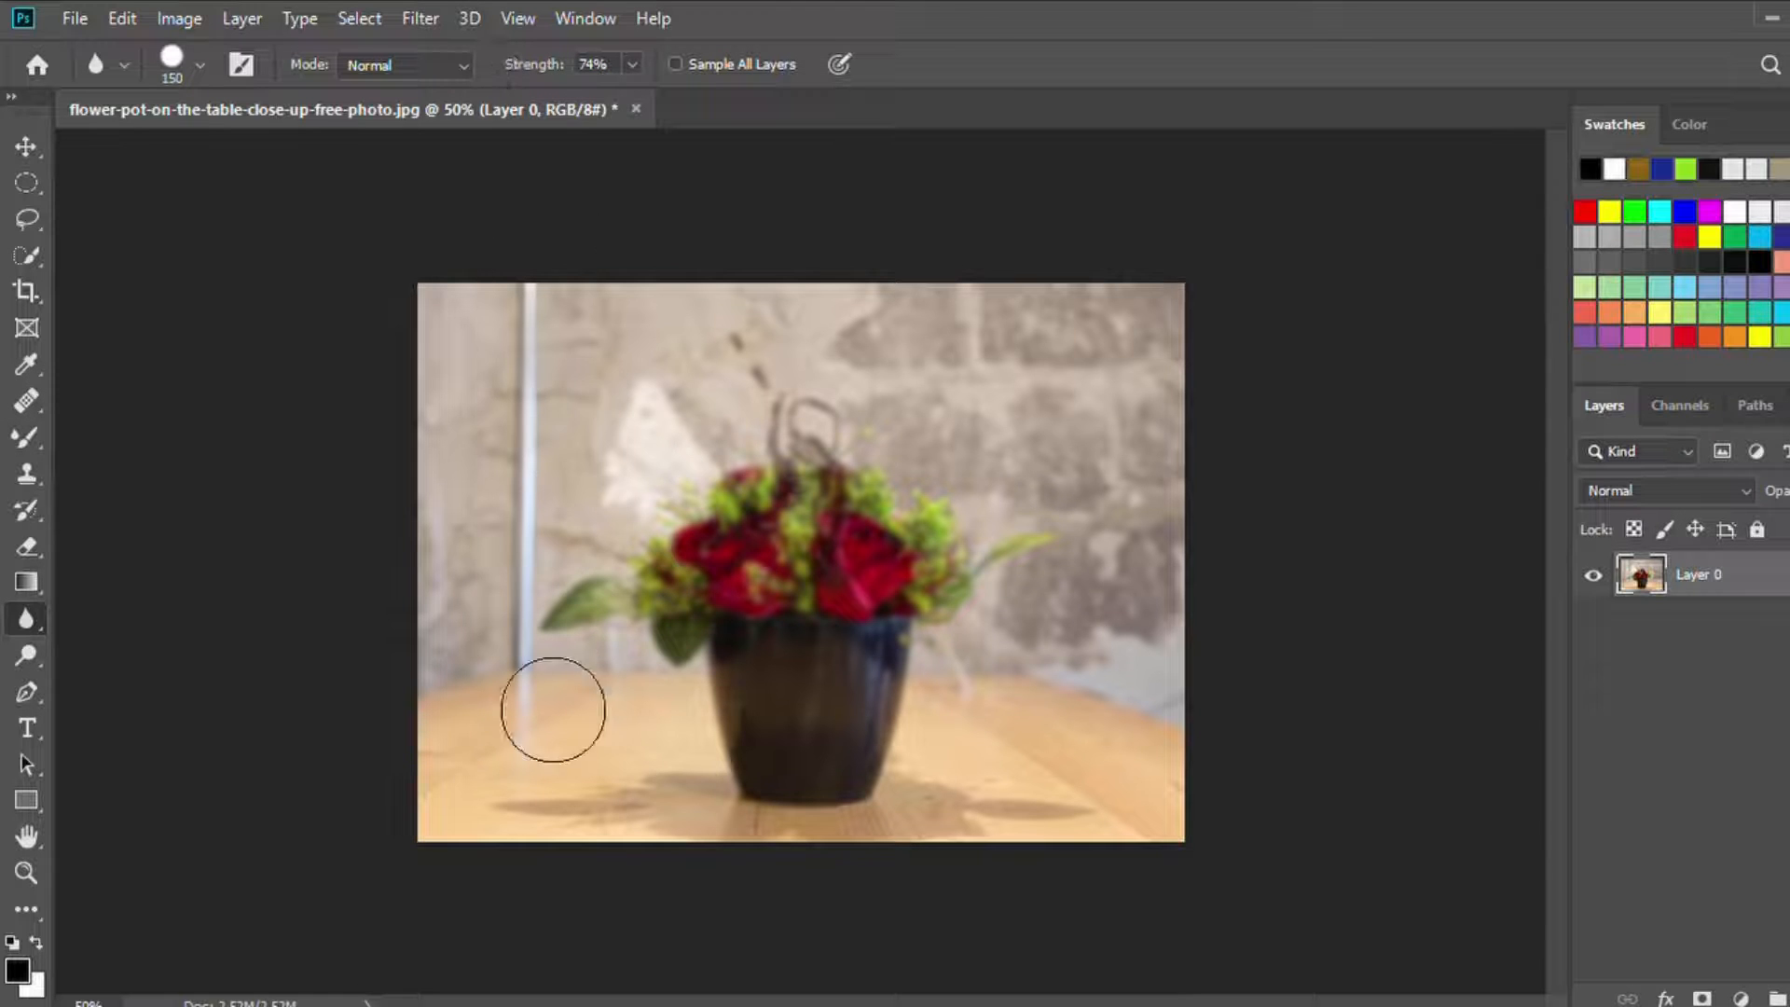
click(422, 67)
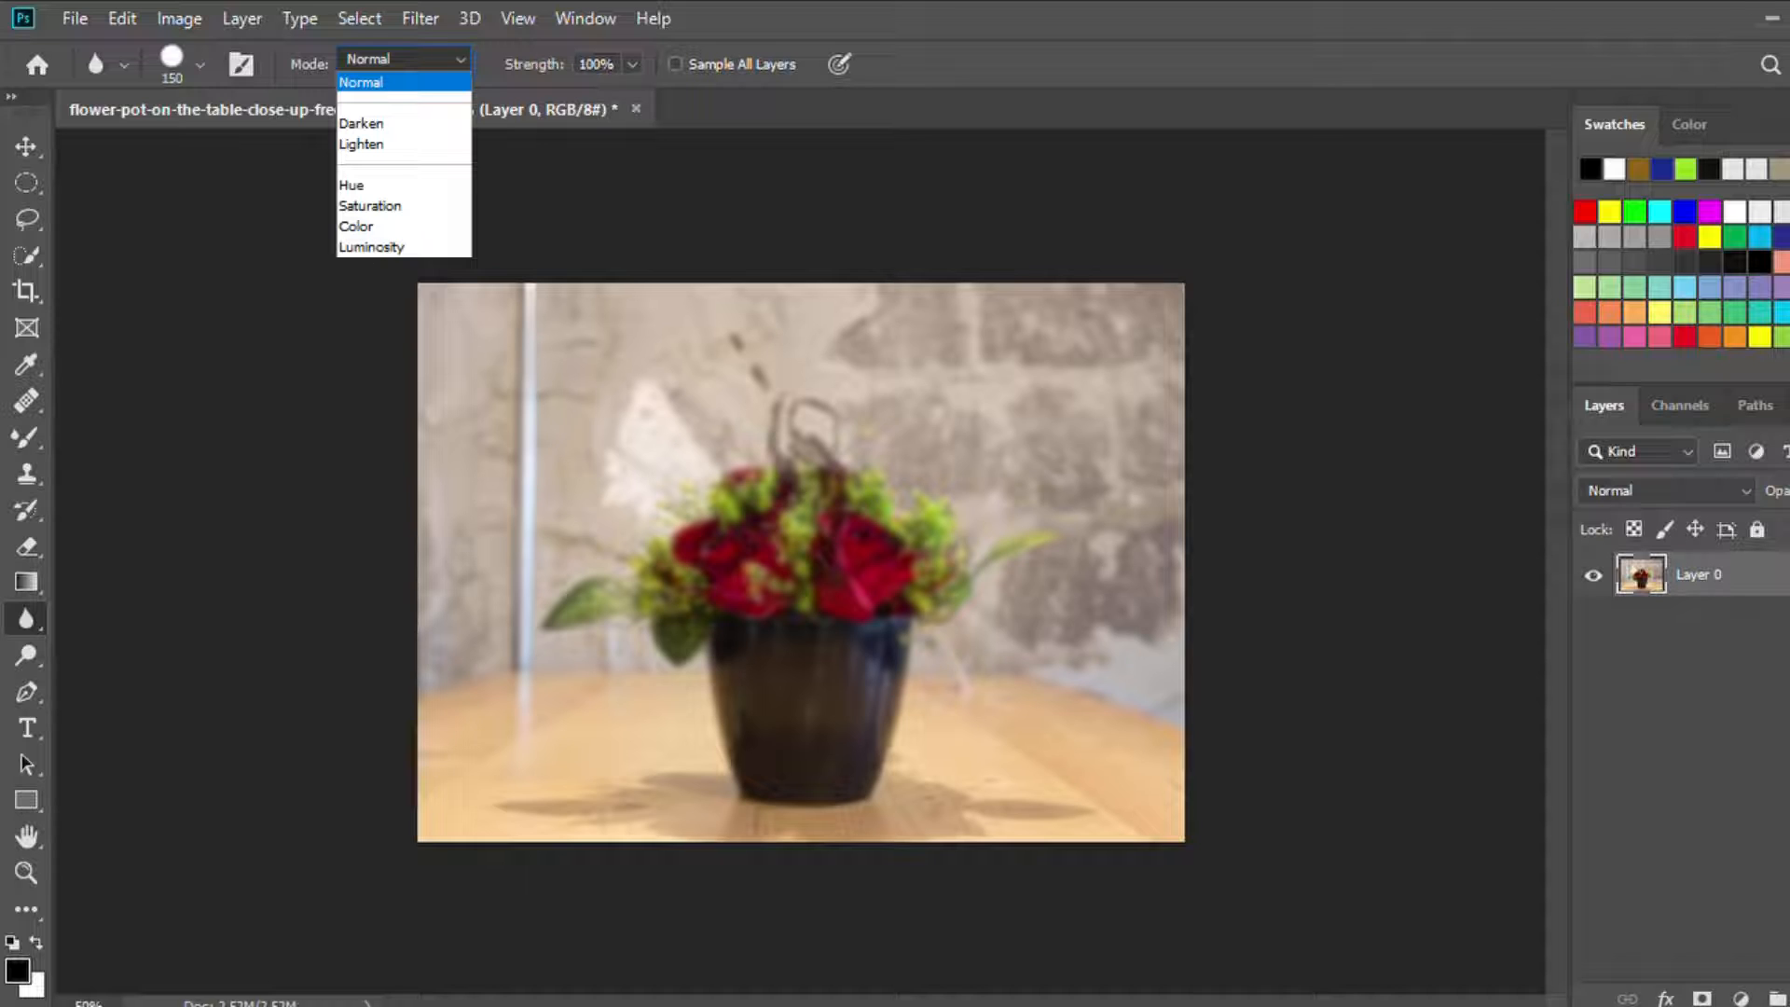
click(361, 123)
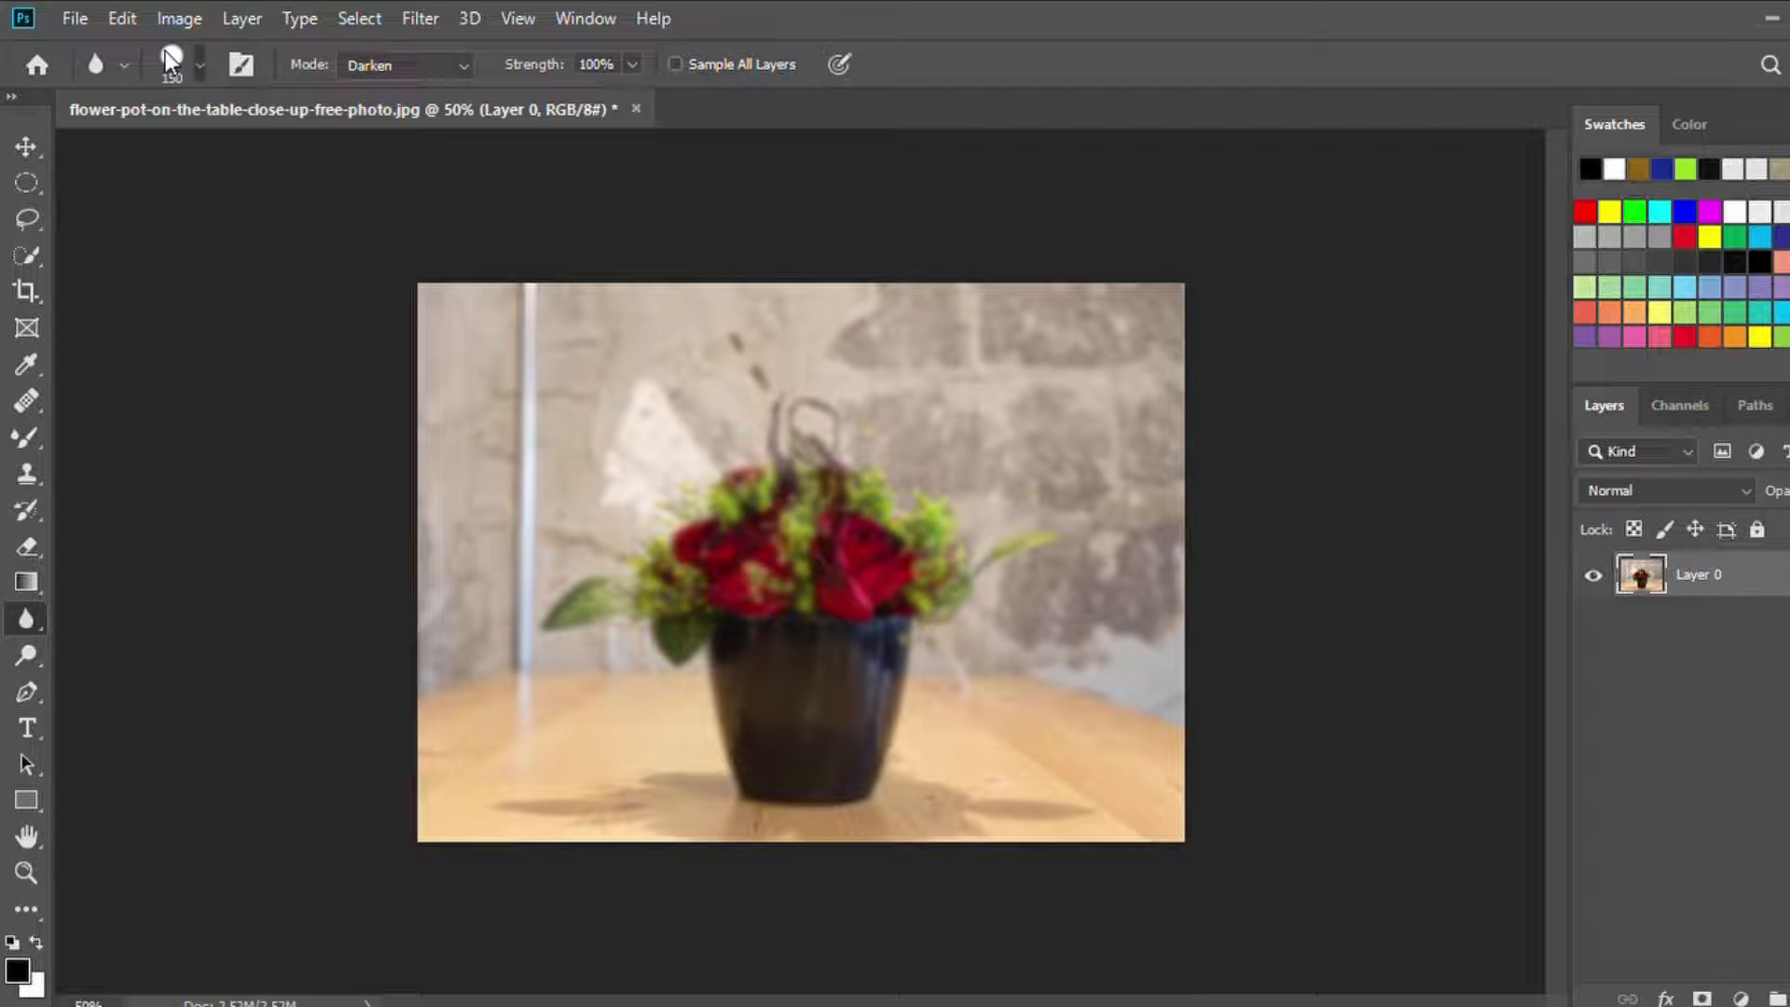
click(241, 64)
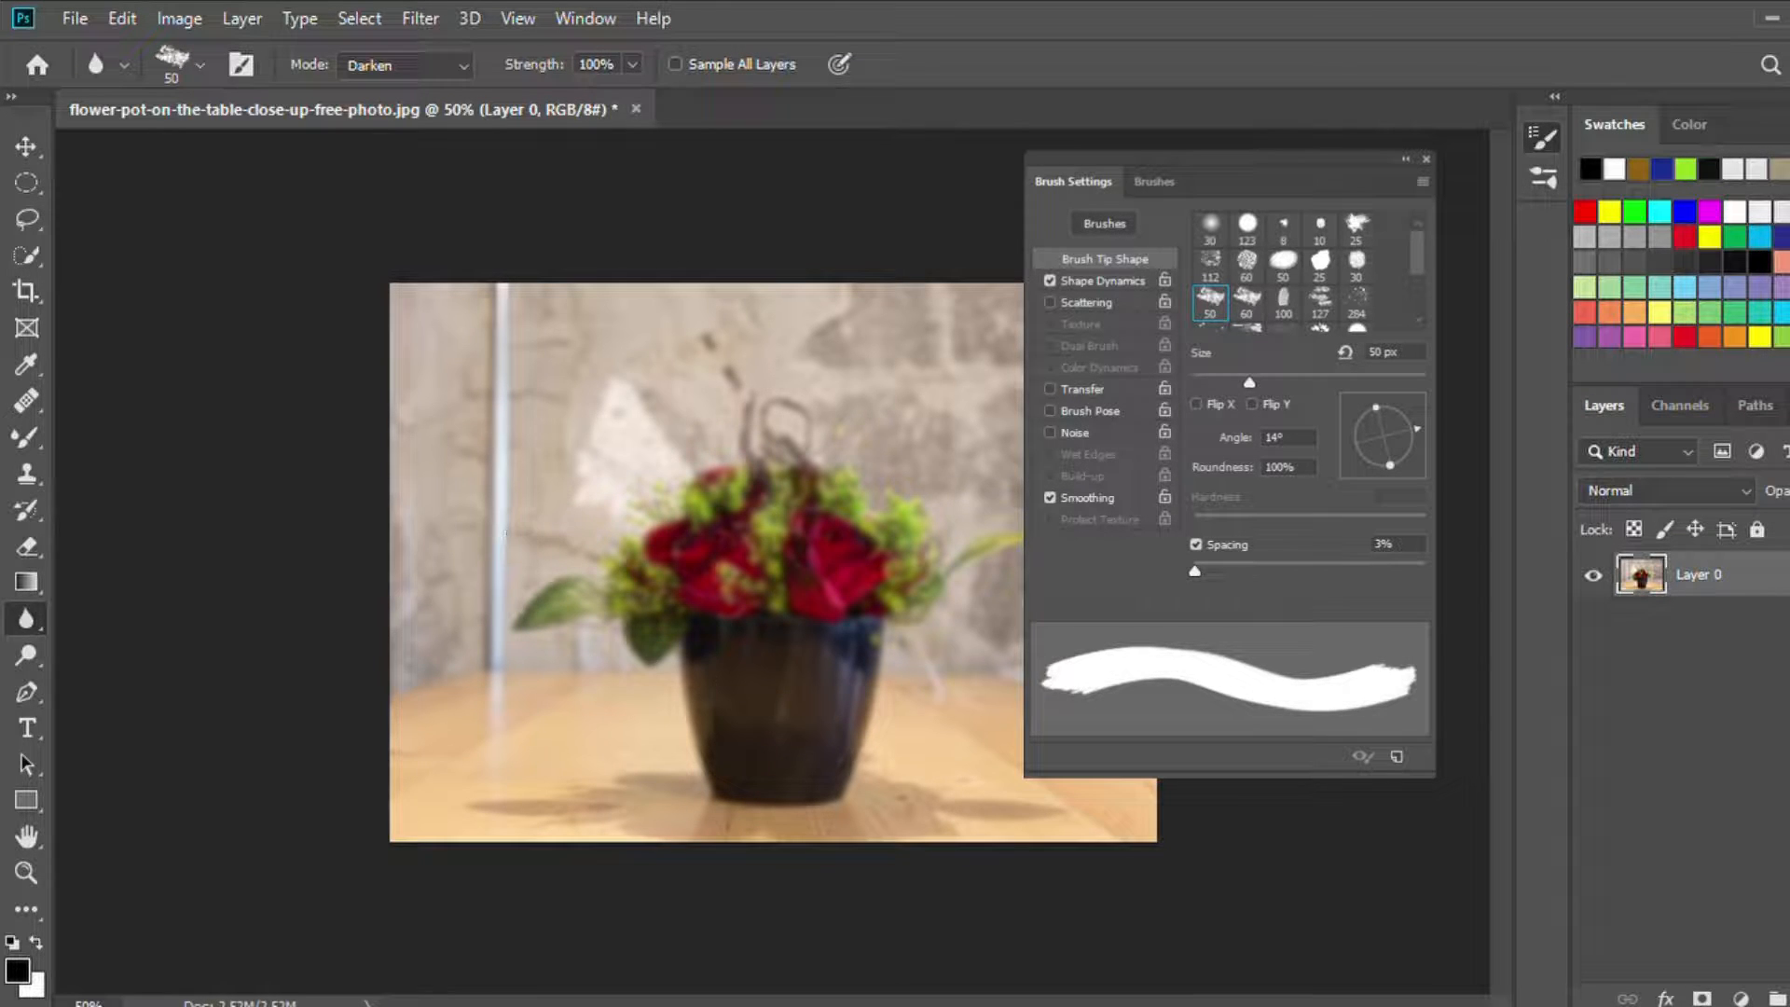
click(1426, 159)
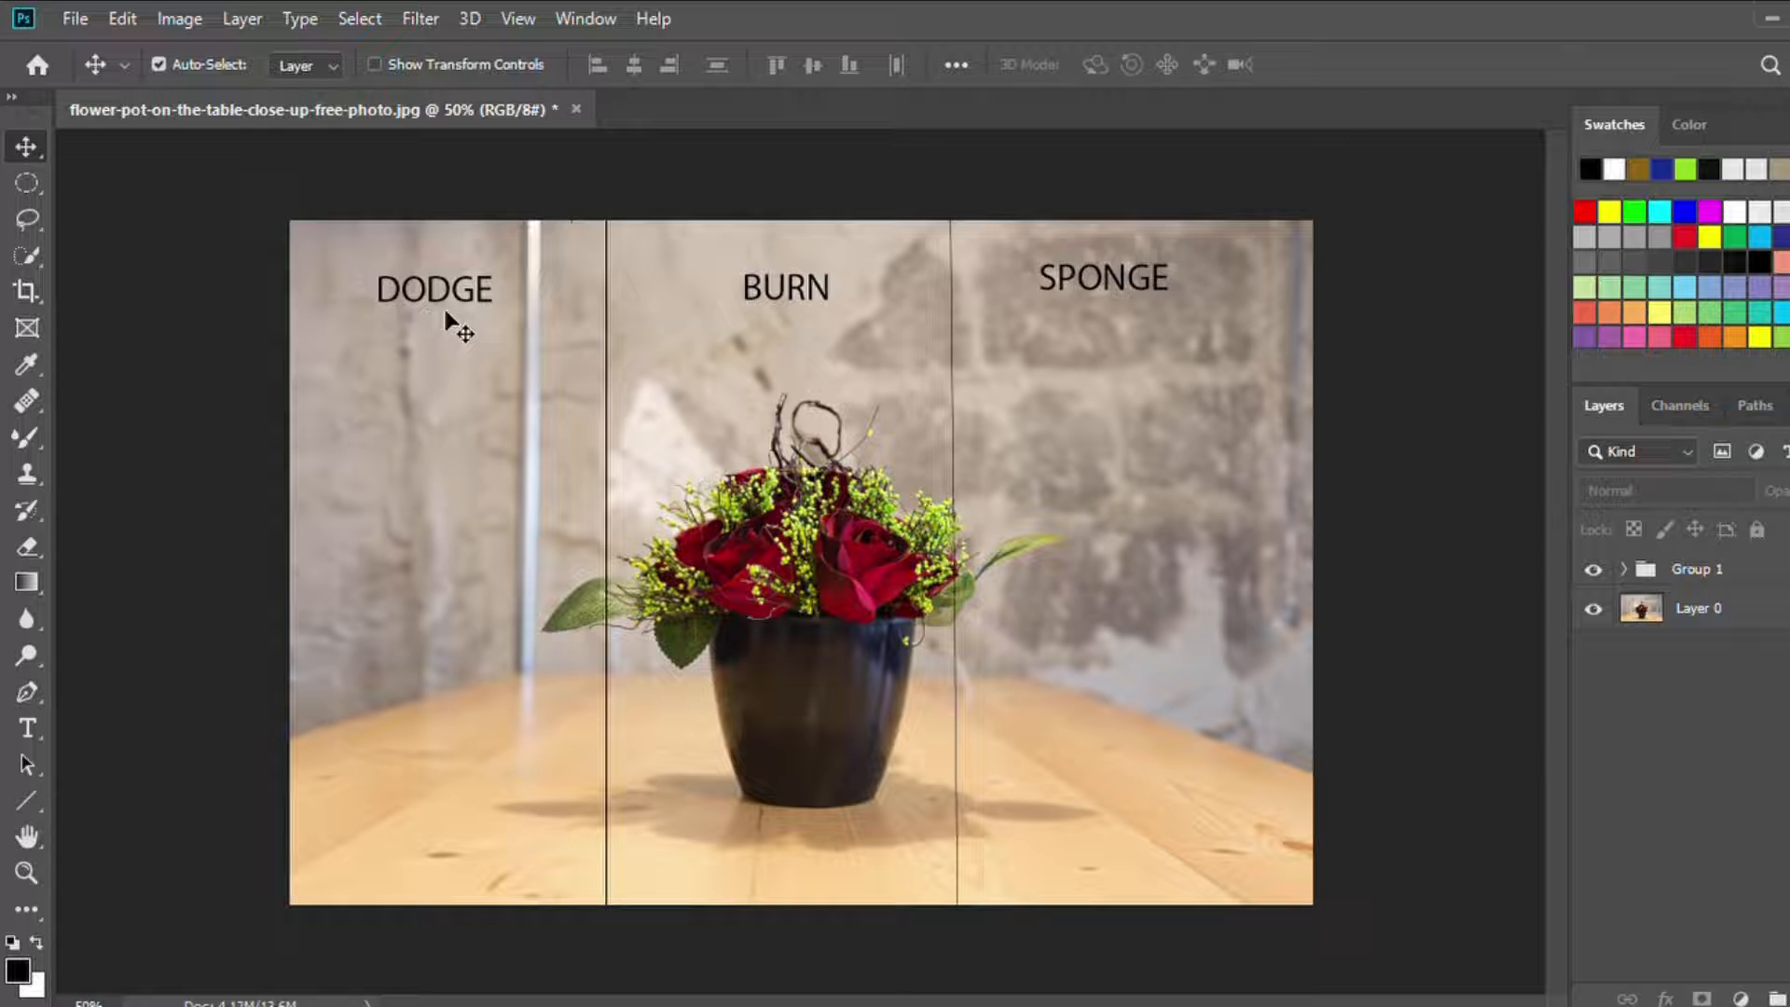
Step: Lighten the DODGE section of Layer 0 with the Dodge tool at size 200, range Midtones and 50% exposure
click(26, 652)
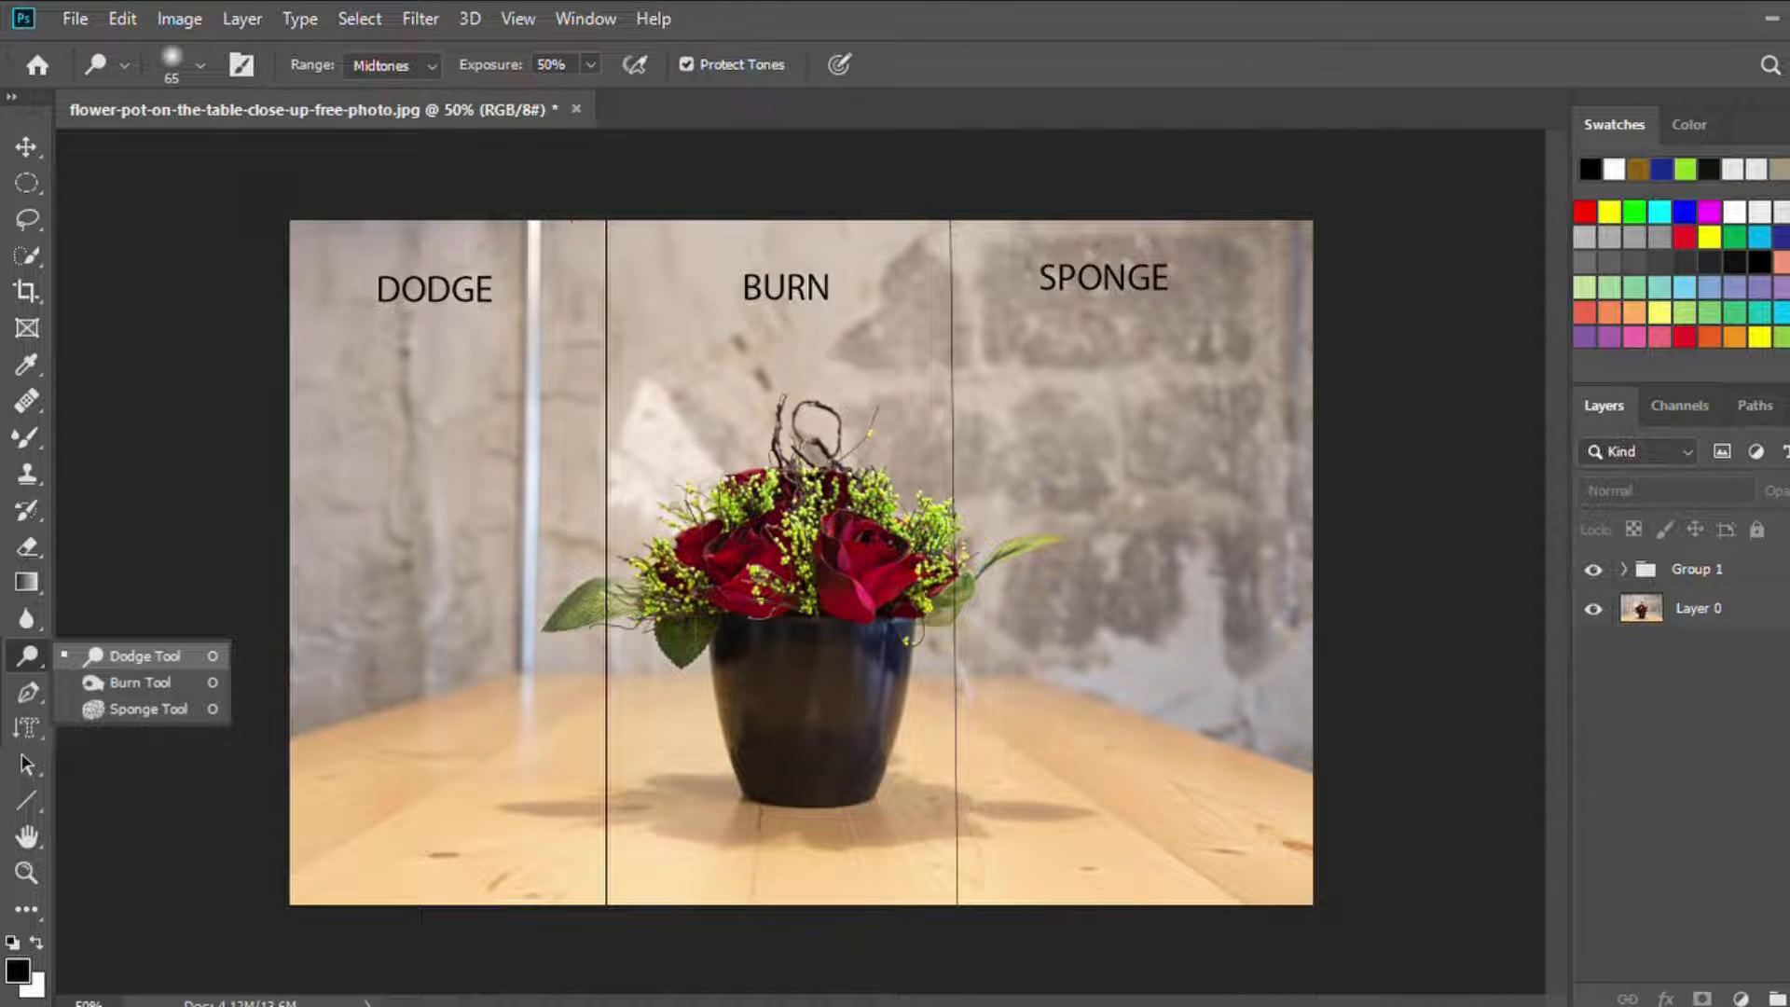
click(175, 655)
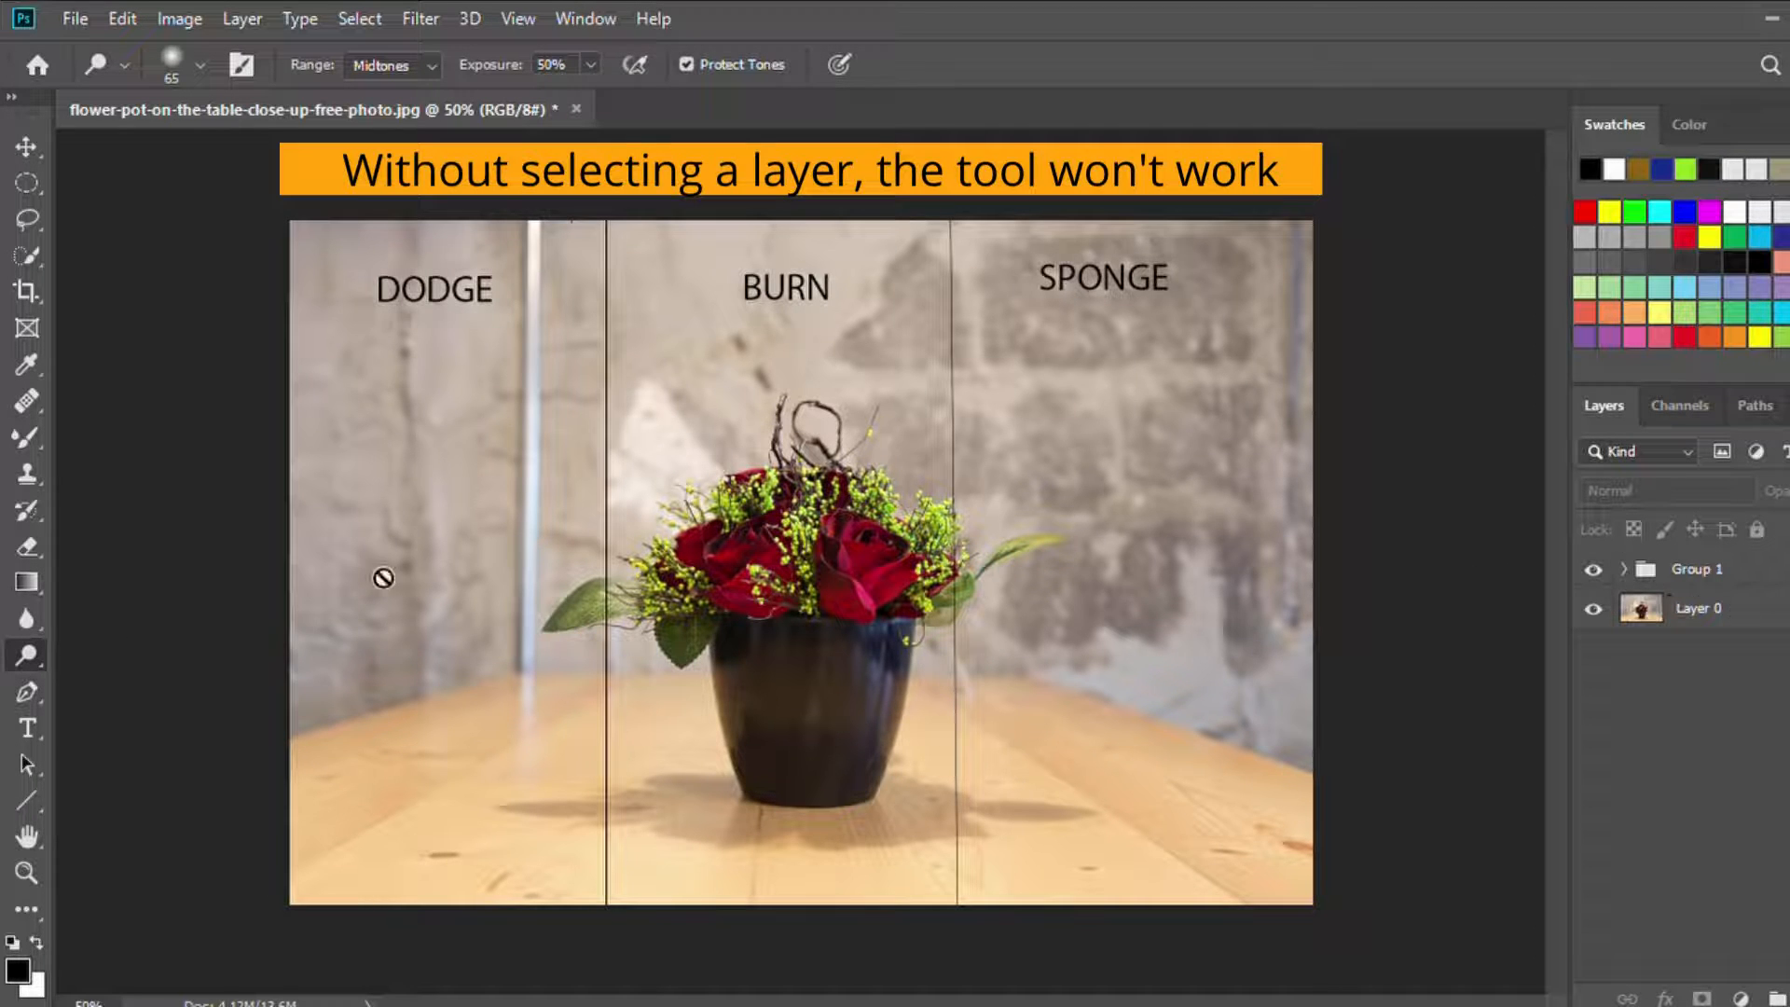
click(1742, 613)
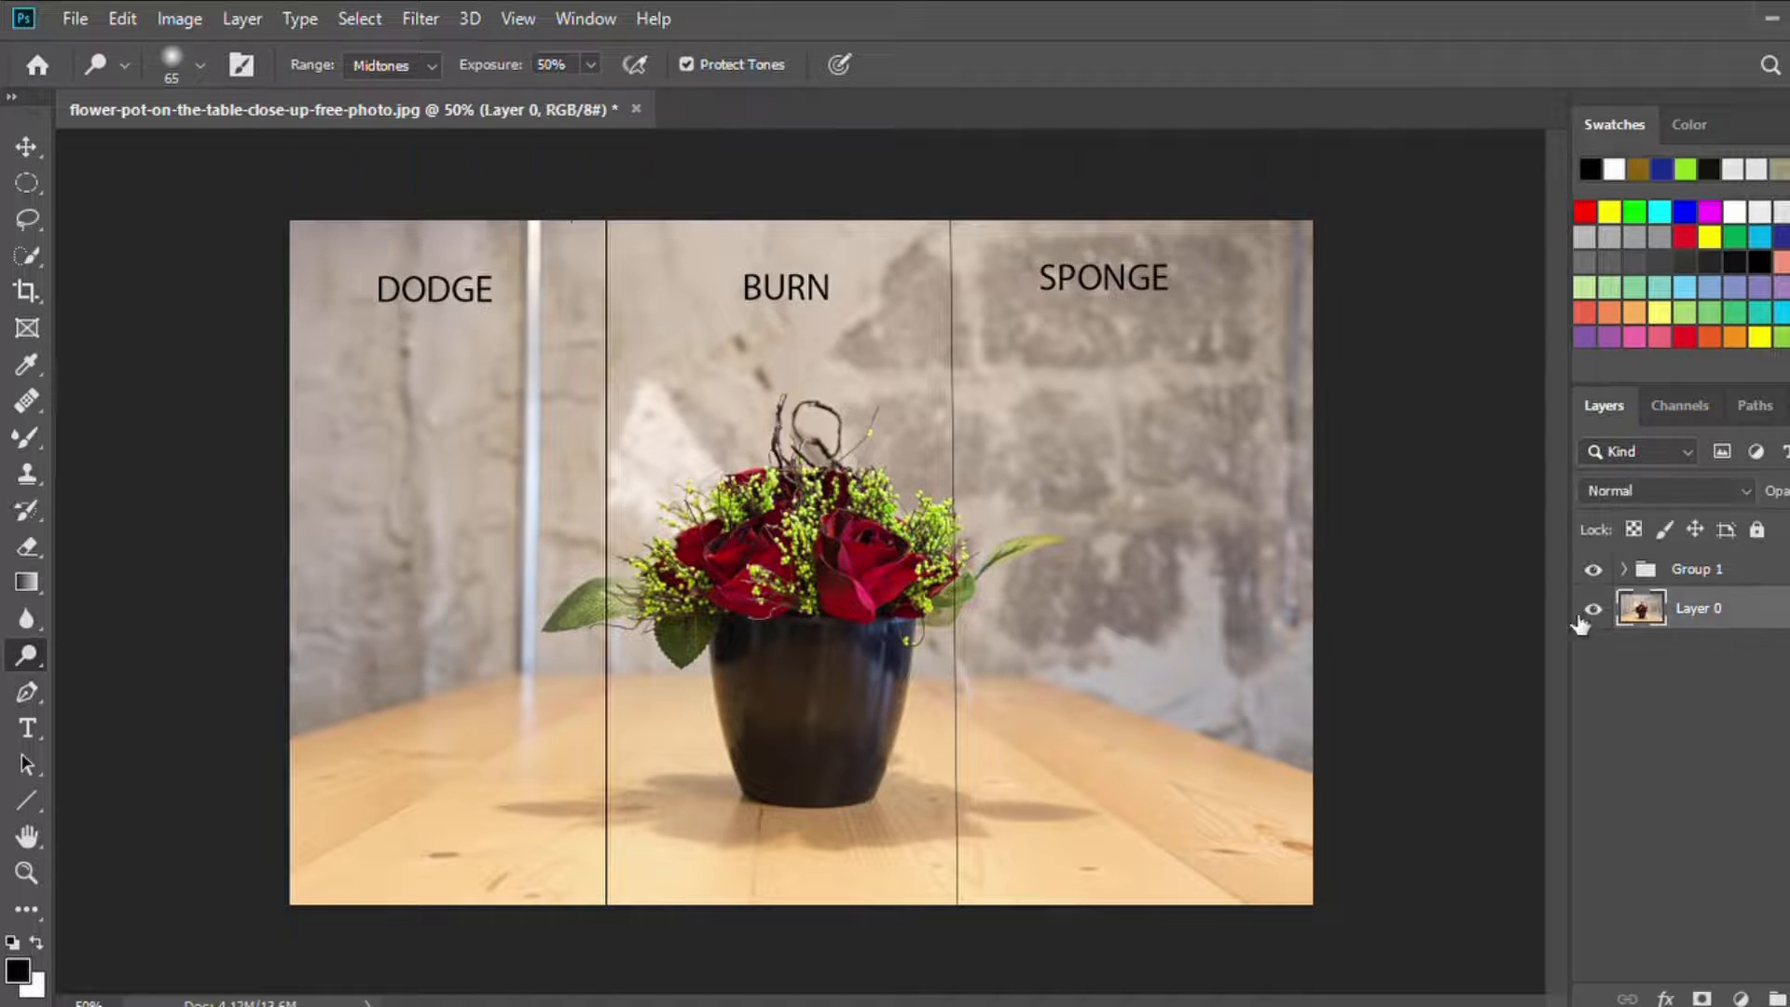
key(bracketright)
key(bracketright)
key(bracketright)
key(bracketright)
key(bracketright)
mouse_move(404, 467)
mouse_down()
mouse_move(557, 468)
mouse_move(426, 493)
mouse_move(433, 629)
mouse_move(372, 655)
mouse_move(409, 526)
mouse_move(425, 691)
mouse_move(478, 753)
mouse_move(529, 624)
mouse_move(490, 877)
mouse_move(516, 854)
mouse_move(430, 833)
mouse_move(525, 927)
mouse_move(440, 692)
mouse_move(443, 854)
mouse_move(400, 354)
mouse_move(426, 509)
mouse_move(503, 442)
mouse_move(435, 444)
mouse_move(551, 399)
mouse_move(513, 306)
mouse_move(369, 358)
mouse_move(485, 293)
mouse_move(427, 463)
mouse_move(501, 341)
mouse_move(438, 802)
mouse_move(520, 340)
mouse_move(438, 636)
mouse_move(376, 682)
mouse_move(414, 452)
mouse_move(474, 383)
mouse_move(461, 373)
mouse_move(428, 633)
mouse_move(439, 707)
mouse_move(528, 373)
mouse_move(561, 409)
mouse_move(538, 737)
mouse_move(456, 441)
mouse_move(457, 639)
mouse_move(456, 412)
mouse_move(562, 420)
mouse_move(578, 503)
mouse_move(441, 667)
mouse_move(432, 546)
mouse_move(542, 433)
mouse_move(414, 760)
mouse_move(411, 644)
mouse_move(499, 326)
mouse_move(555, 370)
mouse_move(463, 746)
mouse_move(409, 638)
mouse_move(550, 308)
mouse_move(581, 666)
mouse_move(494, 738)
mouse_move(490, 661)
mouse_up()
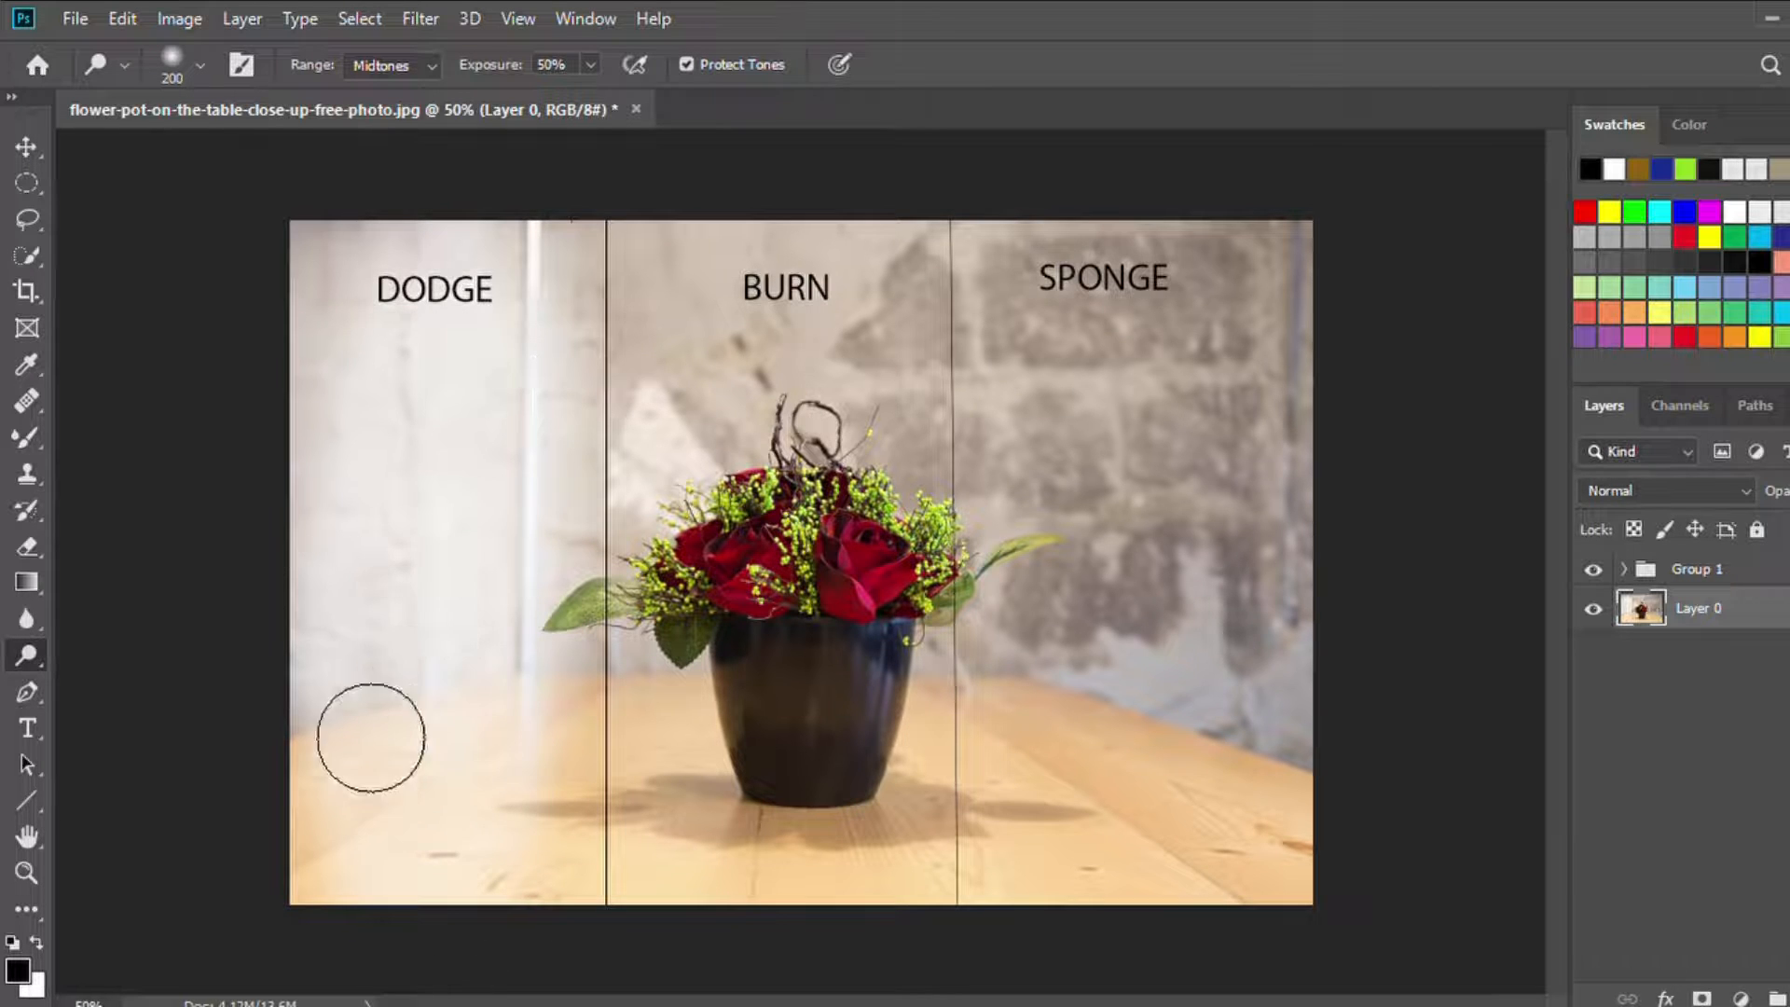
Step: Darken the BURN section of Layer 0 with the Burn tool at 50% exposure, enlarging the brush to size 250
right_click(11, 655)
click(140, 682)
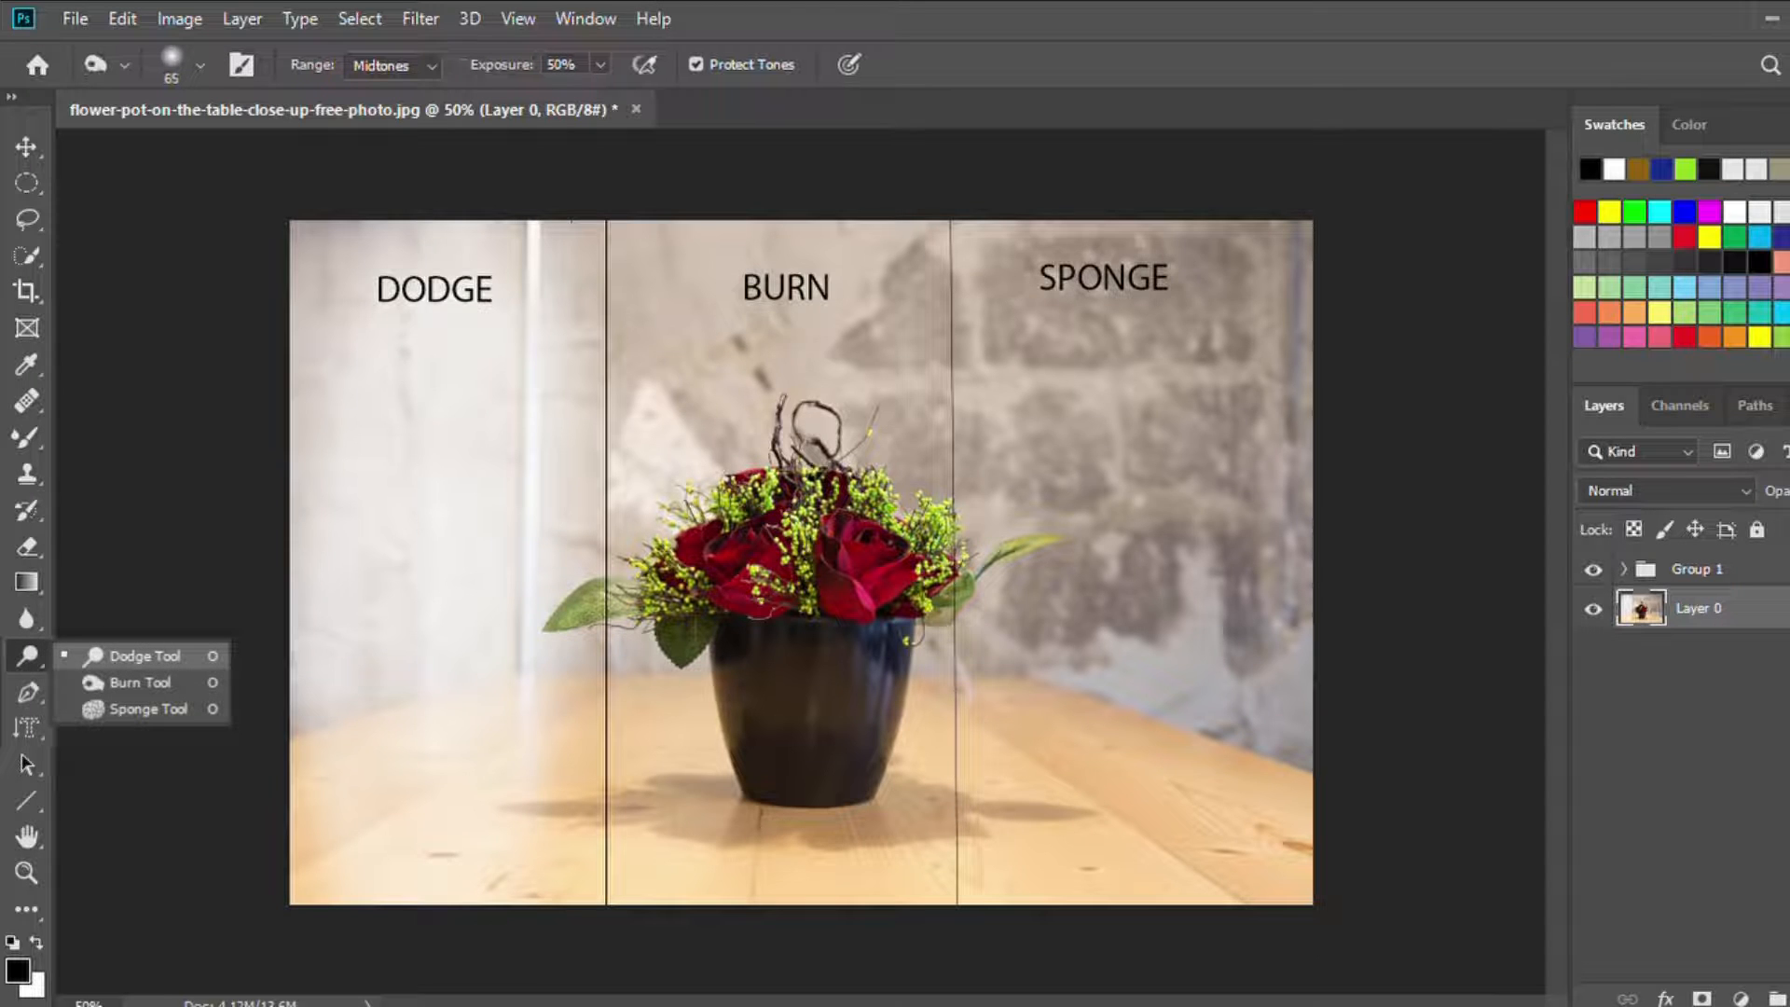
key(bracketright)
key(bracketright)
key(bracketright)
key(bracketright)
key(bracketright)
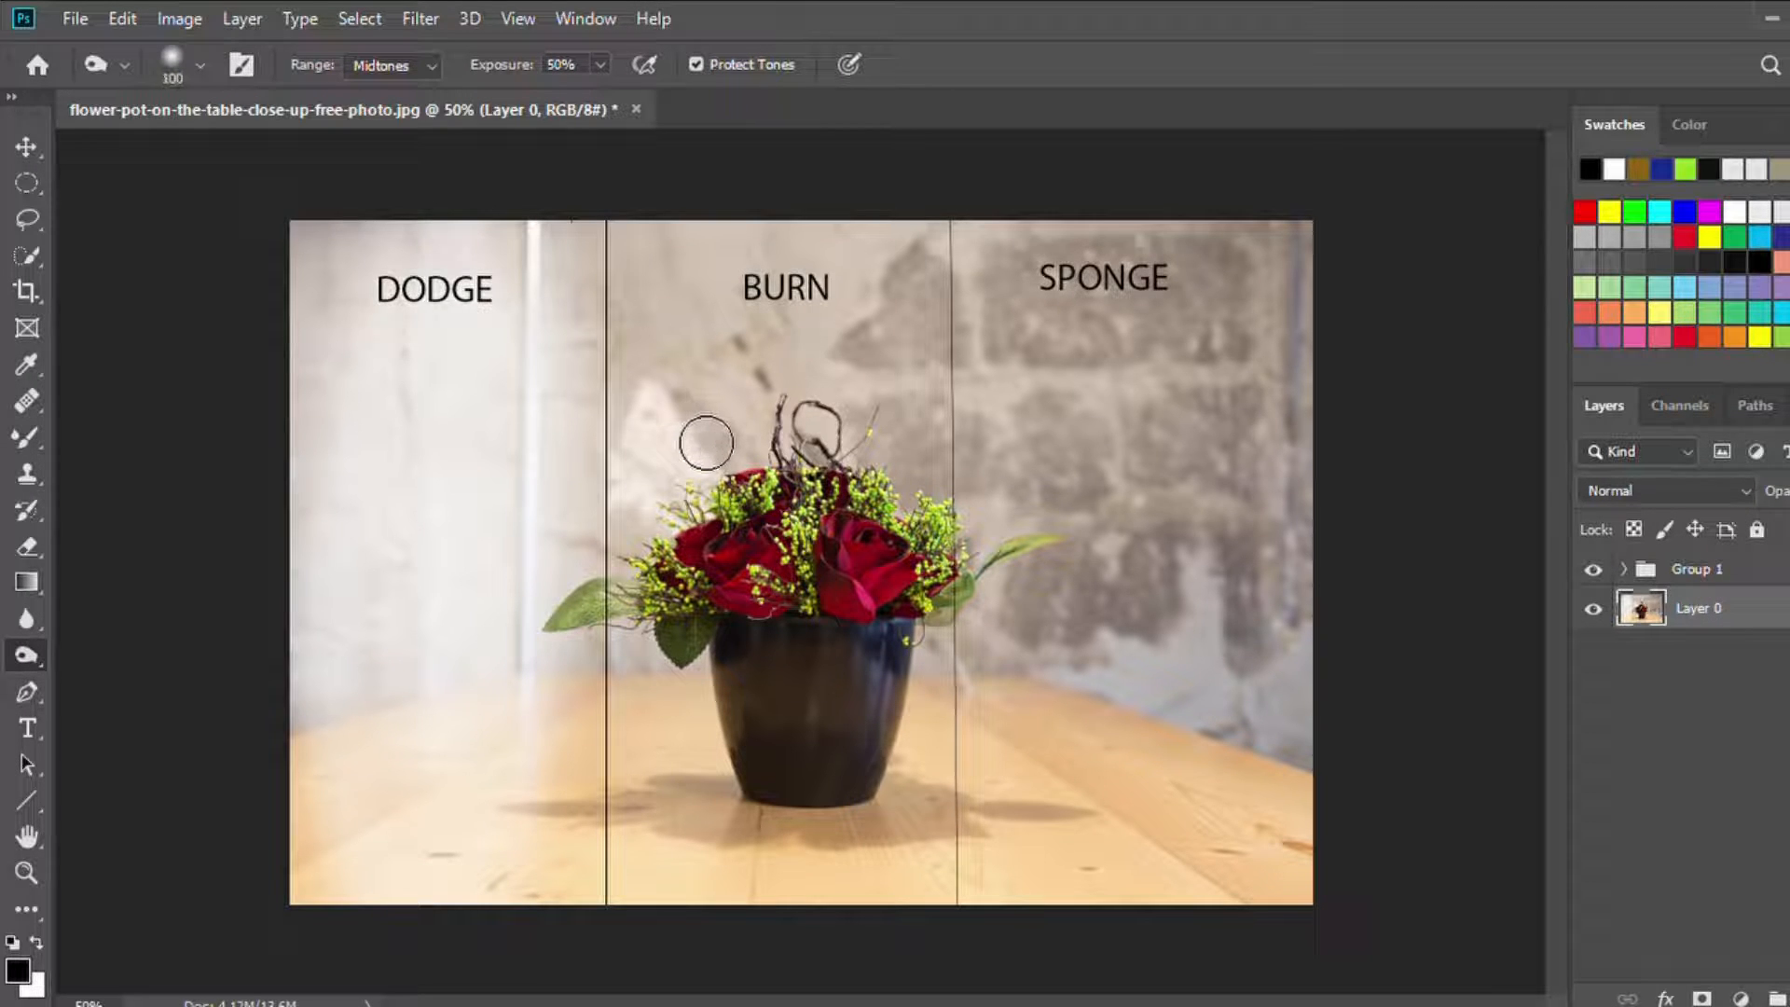
mouse_move(751, 382)
mouse_down()
mouse_move(873, 437)
mouse_move(857, 315)
mouse_move(722, 290)
mouse_move(803, 372)
mouse_move(898, 292)
mouse_move(876, 321)
mouse_move(783, 825)
mouse_up()
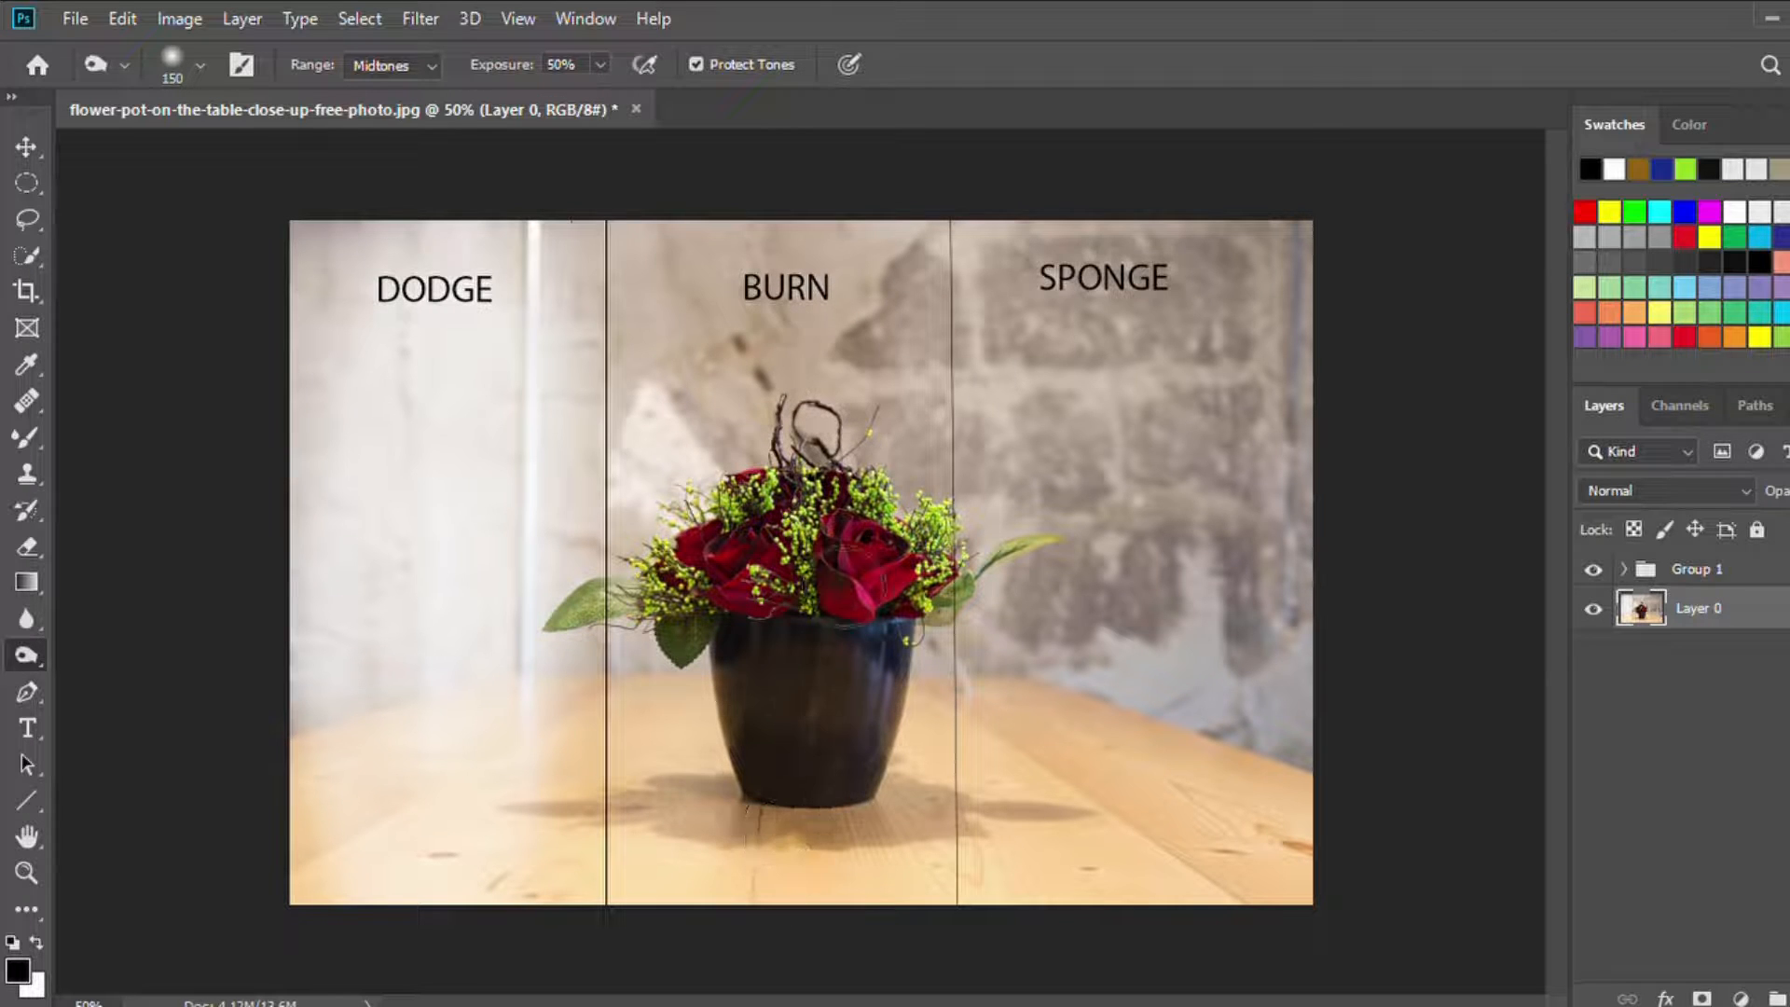
key(bracketright)
key(bracketright)
key(bracketright)
mouse_move(806, 765)
mouse_down()
mouse_move(791, 665)
mouse_move(770, 957)
mouse_move(785, 893)
mouse_move(920, 839)
mouse_move(942, 856)
mouse_move(923, 752)
mouse_move(795, 886)
mouse_move(828, 438)
mouse_move(811, 400)
mouse_move(843, 445)
mouse_move(827, 712)
mouse_move(781, 286)
mouse_move(816, 433)
mouse_move(888, 526)
mouse_move(881, 548)
mouse_move(744, 361)
mouse_move(851, 345)
mouse_move(823, 332)
mouse_move(818, 431)
mouse_move(921, 433)
mouse_move(800, 446)
mouse_move(787, 659)
mouse_move(870, 838)
mouse_move(930, 625)
mouse_move(785, 620)
mouse_move(850, 816)
mouse_move(766, 620)
mouse_move(879, 543)
mouse_move(922, 443)
mouse_move(932, 582)
mouse_move(825, 734)
mouse_move(766, 634)
mouse_move(736, 522)
mouse_move(710, 891)
mouse_move(753, 762)
mouse_move(833, 849)
mouse_move(769, 940)
mouse_move(904, 894)
mouse_move(802, 917)
mouse_move(951, 912)
mouse_move(845, 904)
mouse_move(726, 631)
mouse_move(644, 980)
mouse_move(819, 495)
mouse_move(840, 792)
mouse_move(897, 523)
mouse_move(819, 337)
mouse_move(811, 849)
mouse_move(839, 410)
mouse_move(806, 304)
mouse_up()
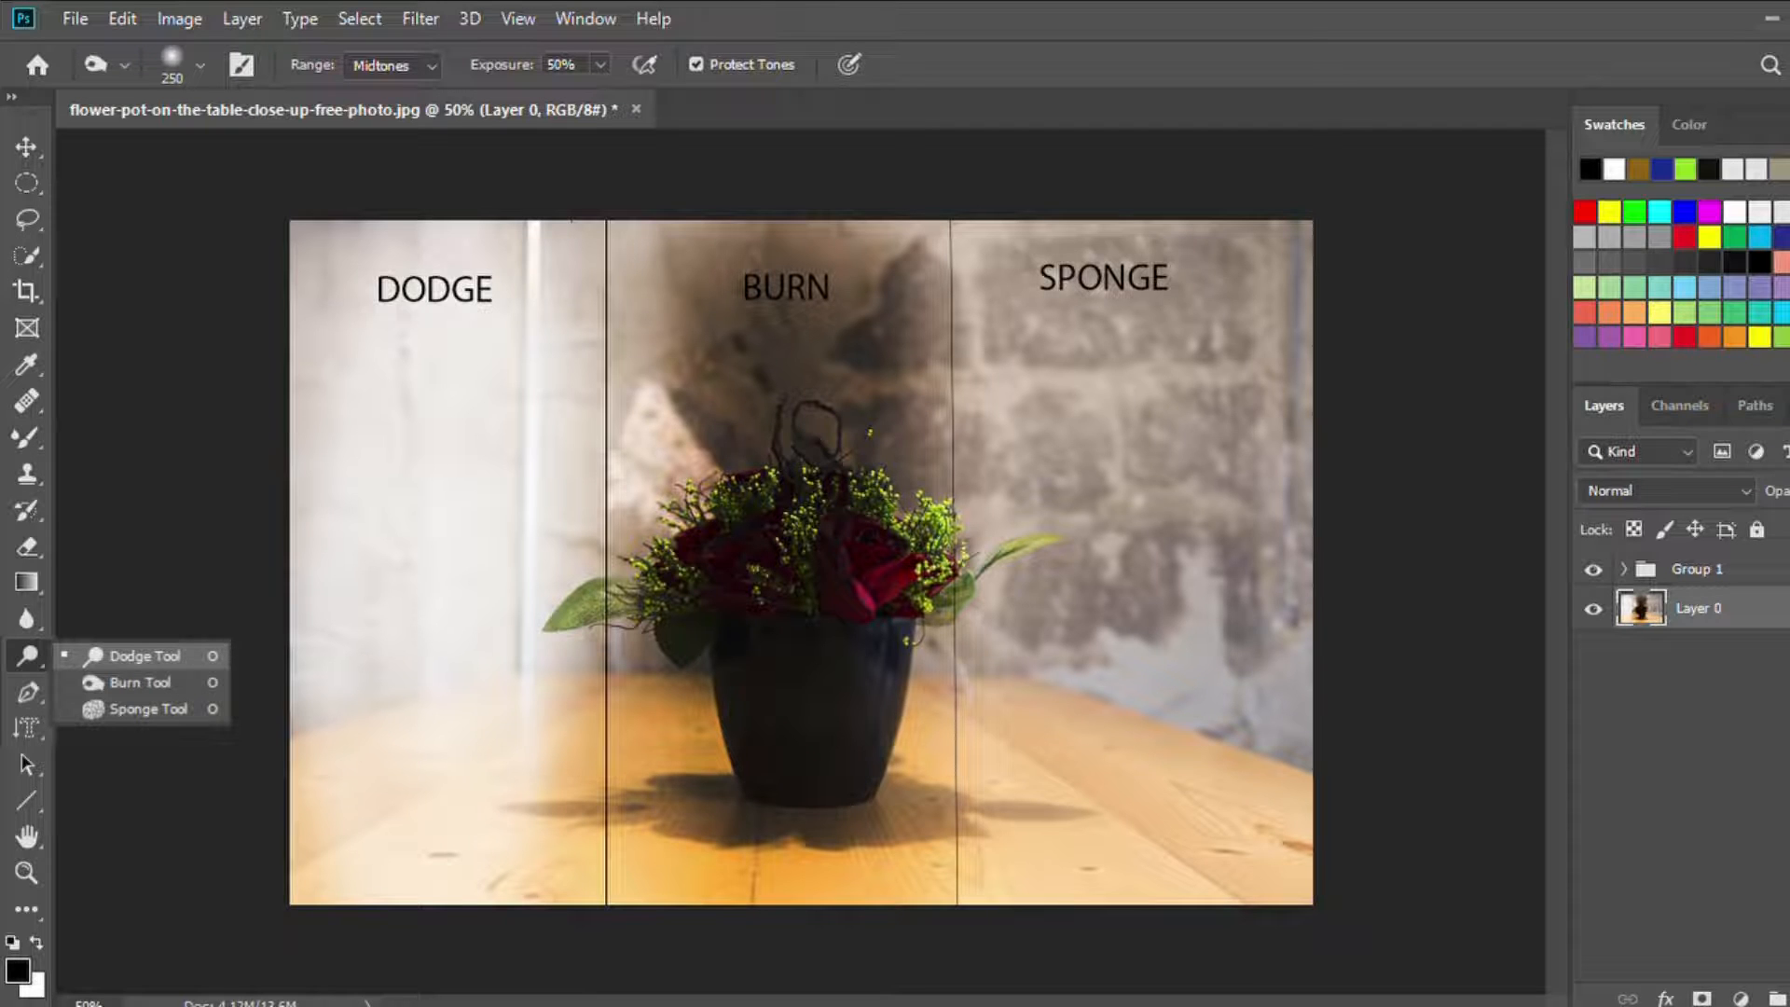
Step: Drain the colour from the SPONGE section of Layer 0 with the Sponge tool in Desaturate mode at size 125 and 50% flow
click(103, 709)
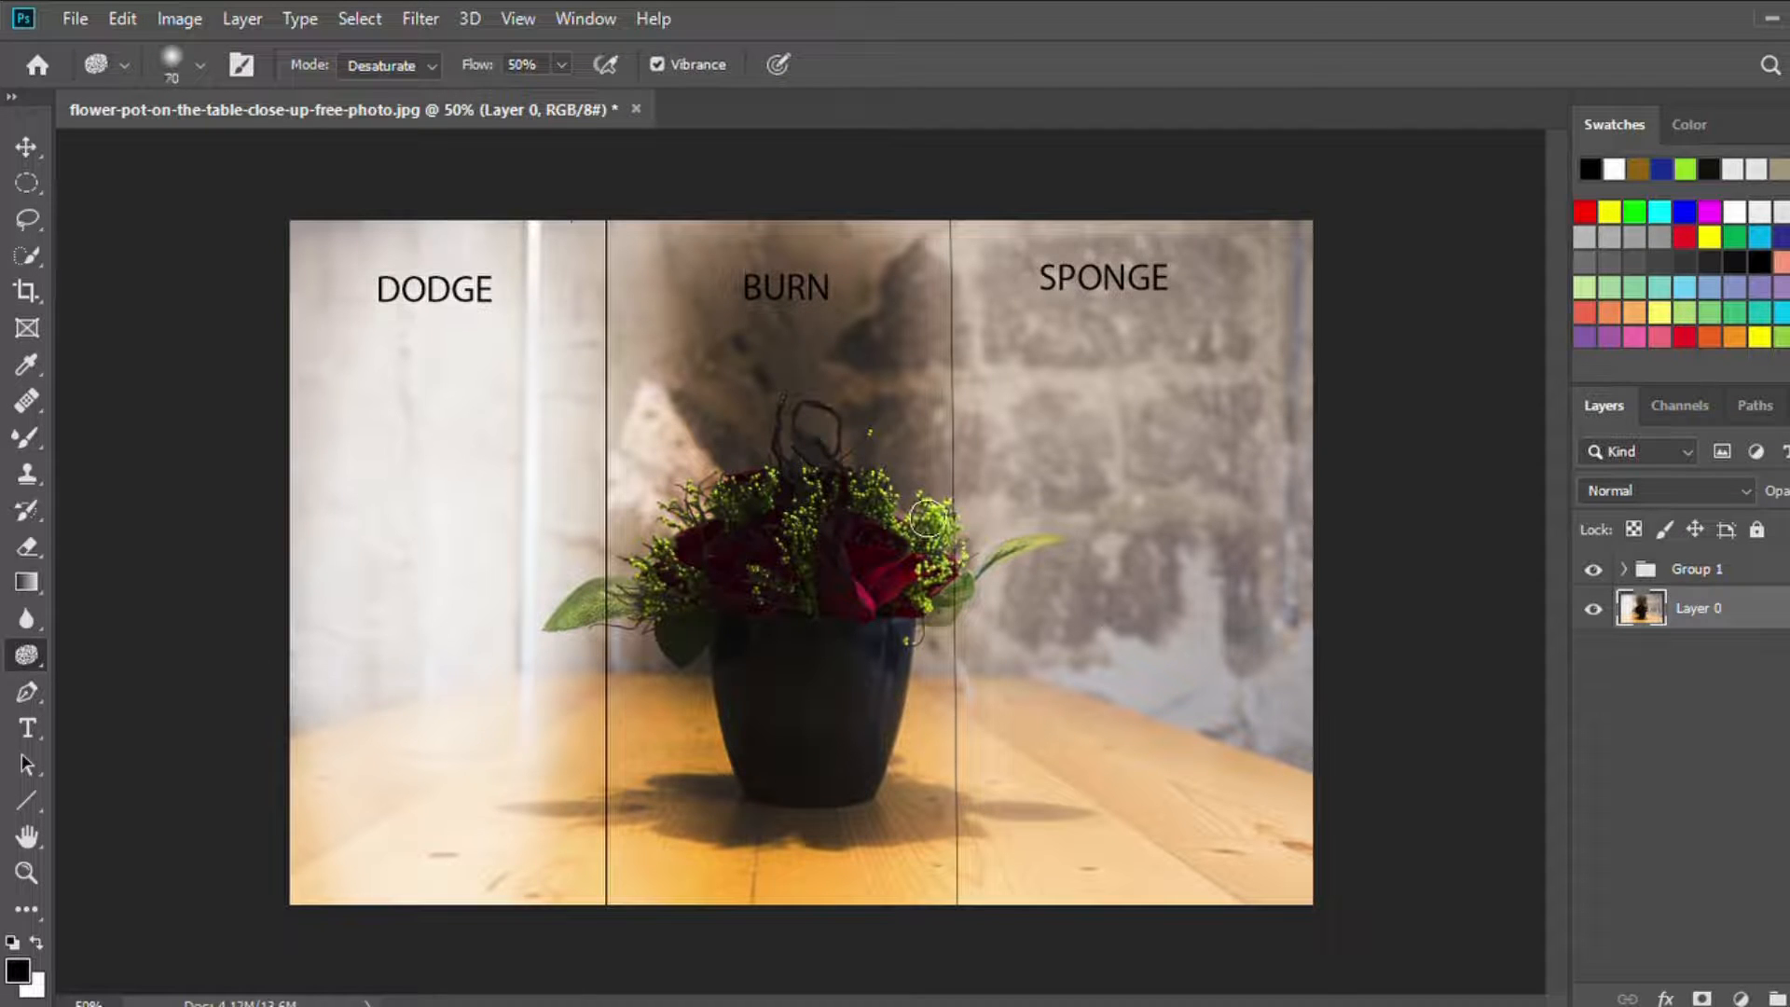
mouse_move(1129, 502)
mouse_down()
mouse_move(1060, 460)
mouse_move(1143, 515)
mouse_move(1101, 432)
mouse_move(1070, 422)
mouse_move(1188, 421)
mouse_move(1135, 435)
mouse_move(1224, 466)
mouse_move(1104, 495)
mouse_move(1218, 441)
mouse_move(1188, 572)
mouse_move(1059, 540)
mouse_move(1211, 438)
mouse_move(1190, 561)
mouse_move(1134, 488)
mouse_move(1145, 381)
mouse_move(1258, 362)
mouse_move(1130, 289)
mouse_move(1012, 291)
mouse_move(1262, 284)
mouse_move(1106, 285)
mouse_move(1208, 240)
mouse_move(1054, 283)
mouse_move(1023, 381)
mouse_move(1008, 469)
mouse_move(1092, 293)
mouse_move(1093, 832)
mouse_move(1324, 468)
mouse_move(1288, 247)
mouse_move(1250, 752)
mouse_move(1105, 661)
mouse_move(1058, 708)
mouse_move(1058, 907)
mouse_move(1119, 846)
mouse_move(1197, 676)
mouse_move(1120, 802)
mouse_move(1230, 851)
mouse_move(1170, 787)
mouse_up()
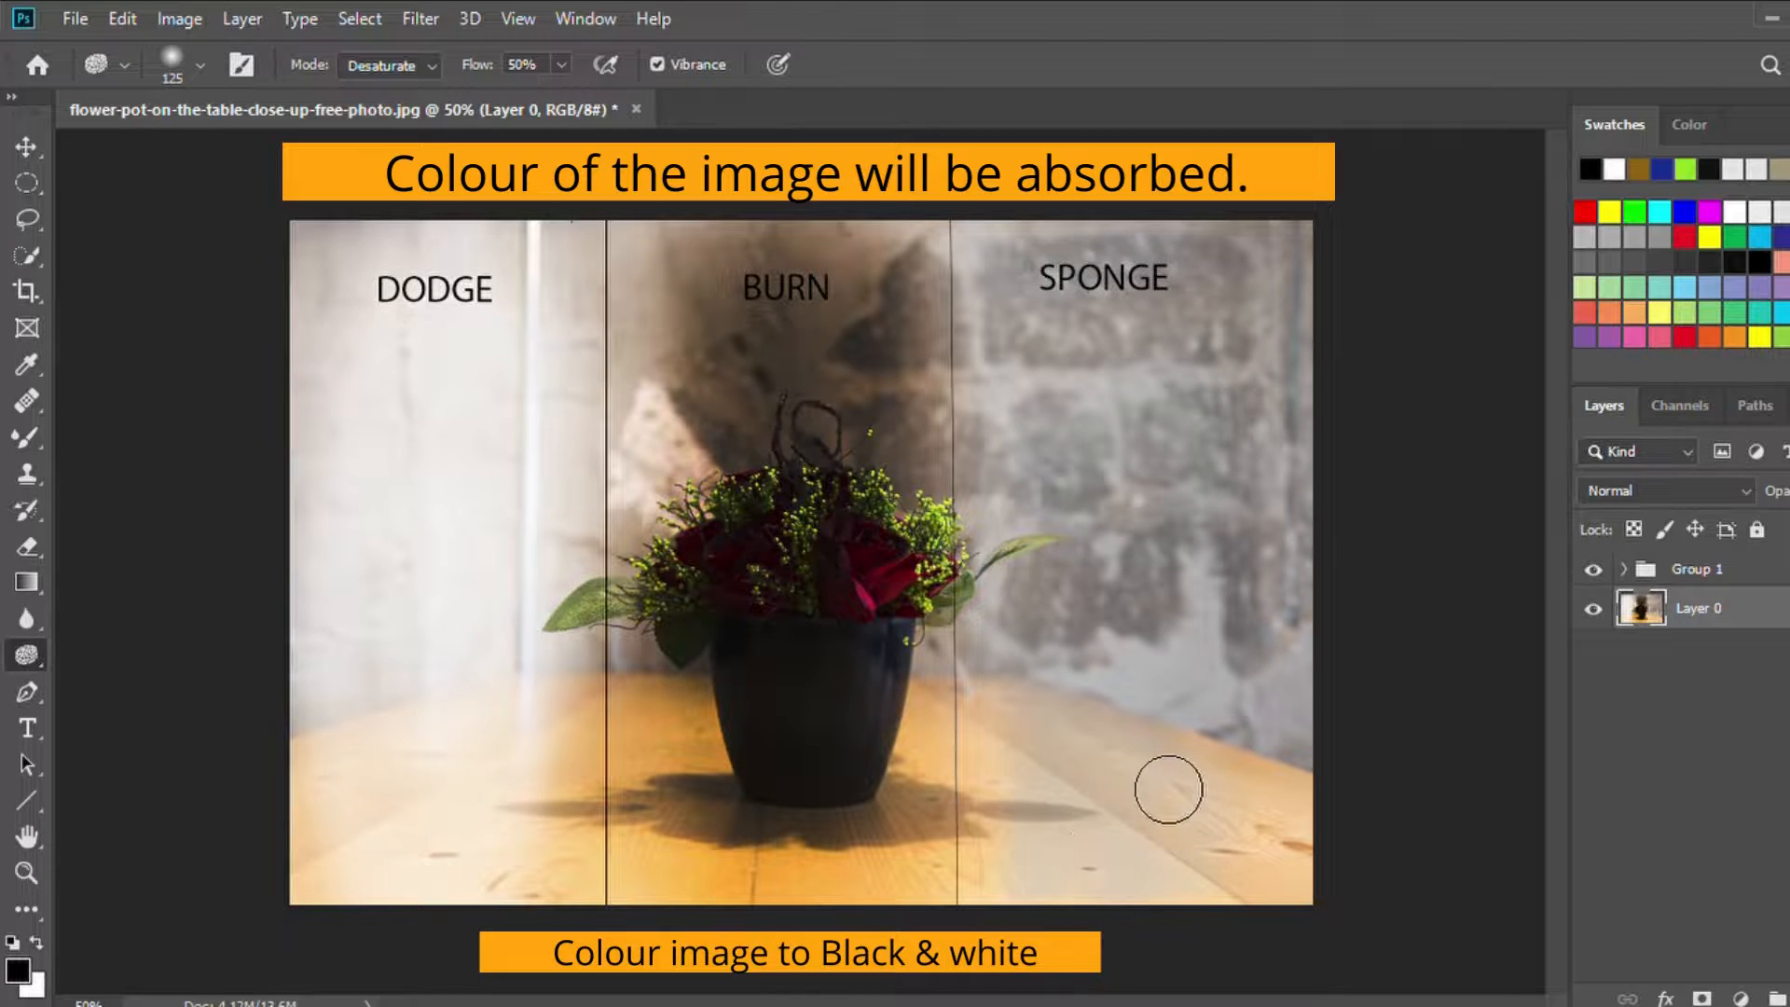
Step: Enlarge the Sponge brush to size 250 and desaturate the remaining colour in the SPONGE section's tabletop and wall
key(bracketright)
key(bracketright)
key(bracketright)
key(bracketright)
mouse_move(1308, 856)
mouse_down()
mouse_move(1286, 932)
mouse_move(1230, 883)
mouse_move(1131, 572)
mouse_move(1098, 842)
mouse_move(1147, 587)
mouse_move(1134, 858)
mouse_move(1250, 271)
mouse_move(1310, 354)
mouse_move(1289, 729)
mouse_move(1148, 411)
mouse_move(1087, 602)
mouse_move(1069, 620)
mouse_move(1026, 583)
mouse_move(1170, 590)
mouse_move(1095, 881)
mouse_move(1229, 479)
mouse_up()
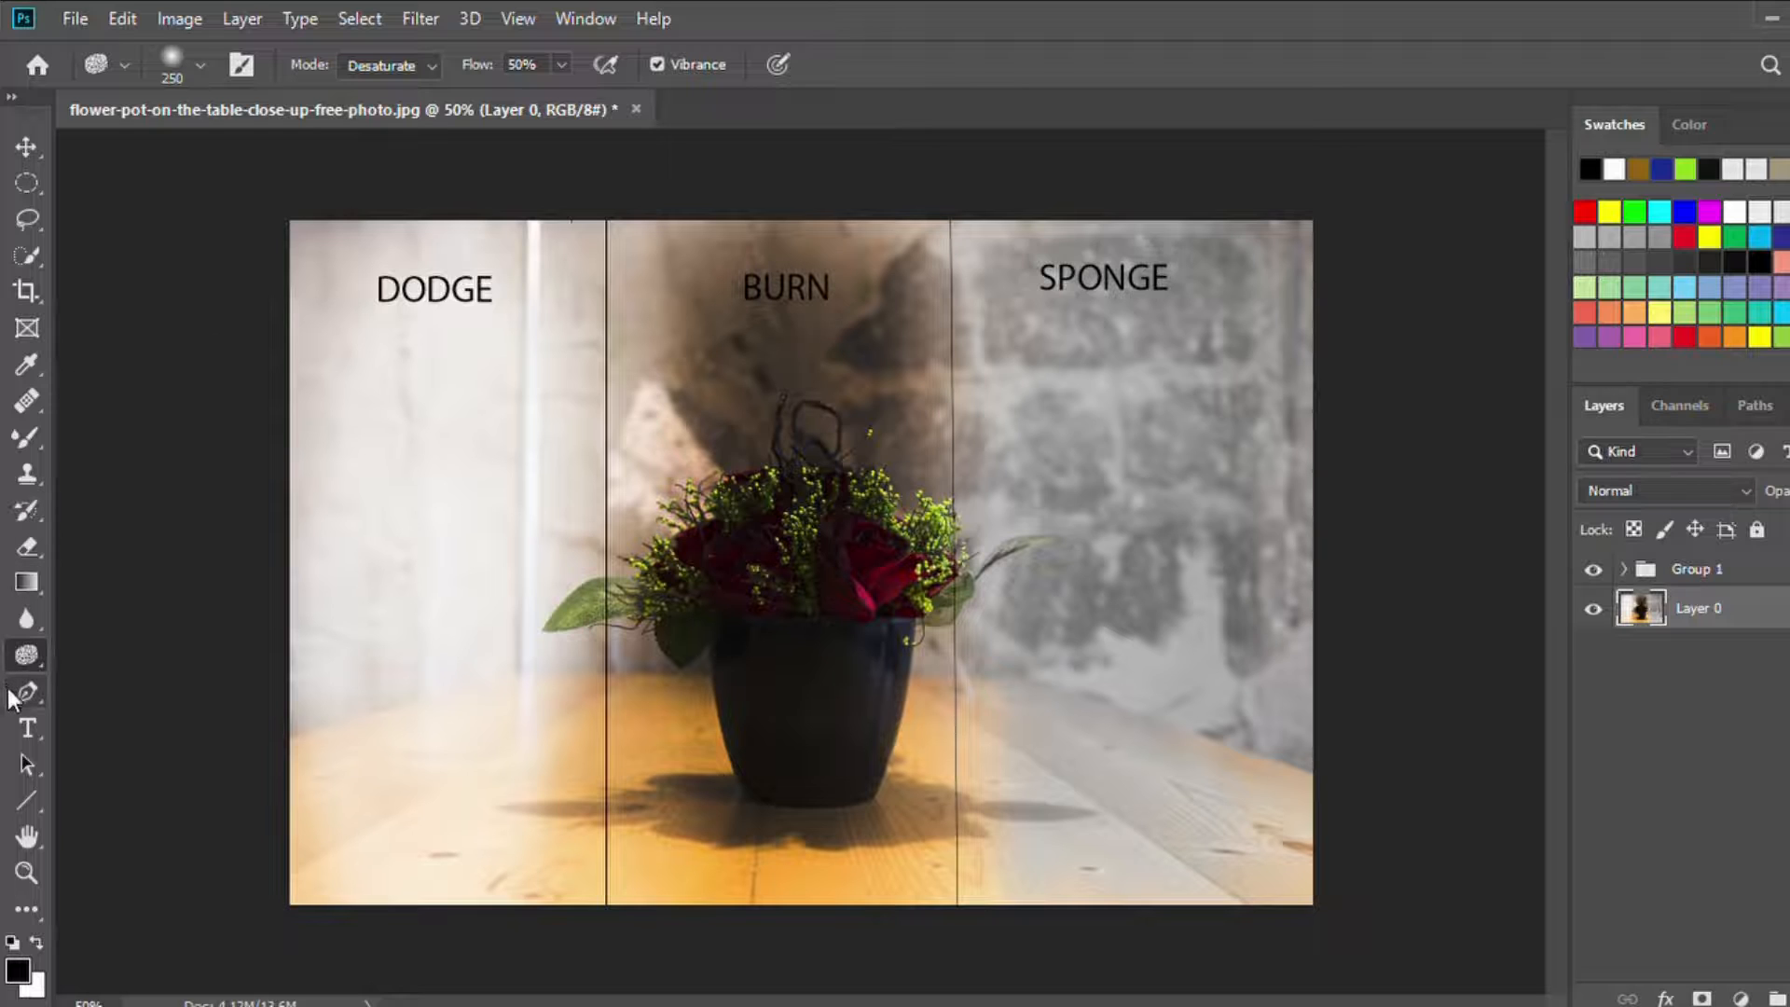
Step: Start a Pen tool path on the banana image, tracing from the stem down to the upper part of the inner curve
click(27, 765)
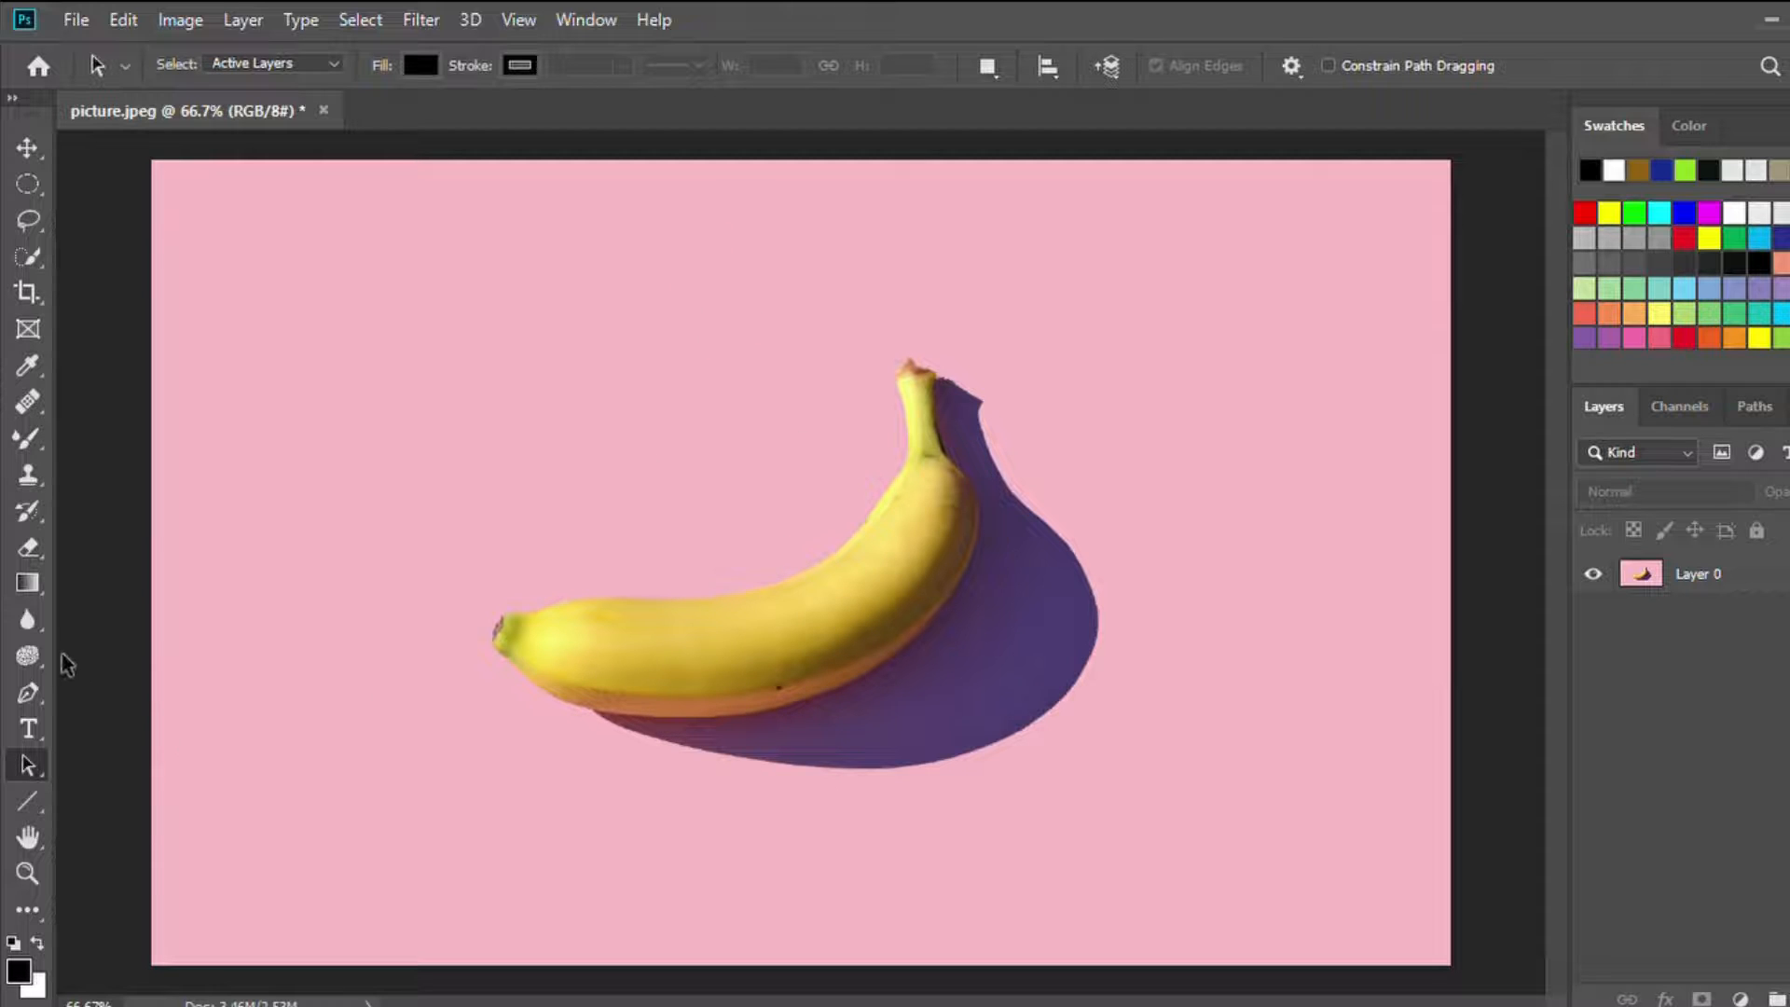
right_click(32, 691)
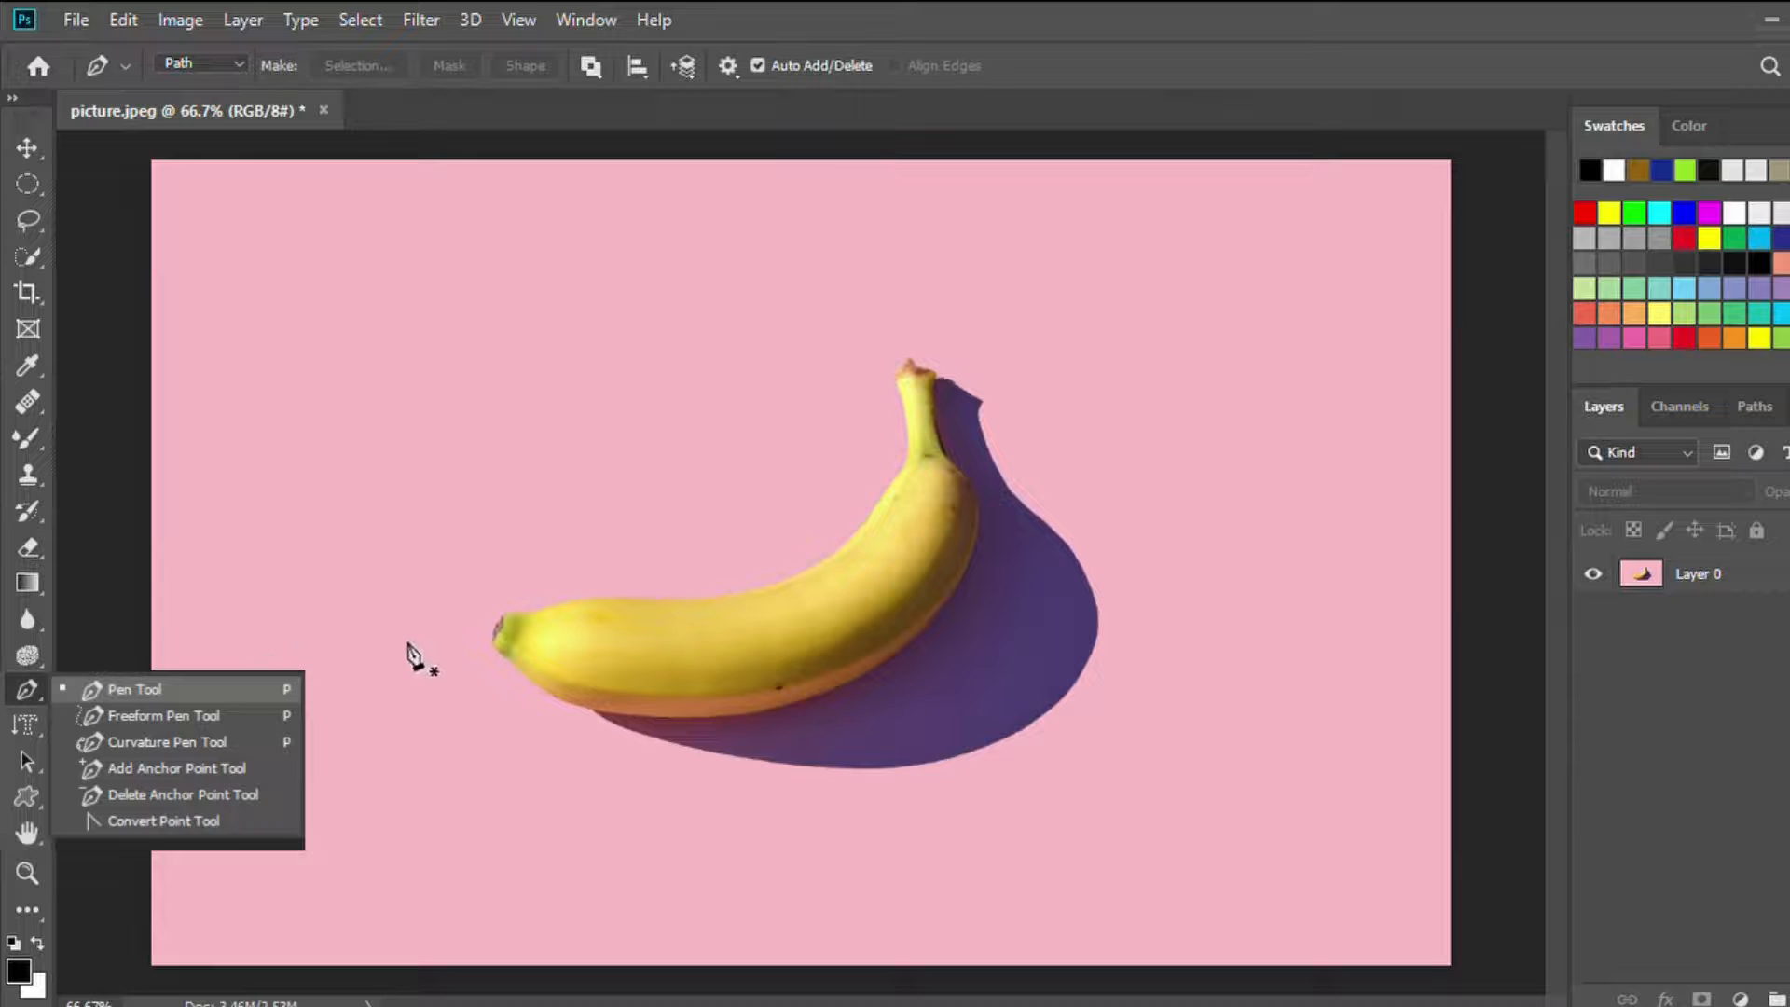
scroll(410, 661, up, 3)
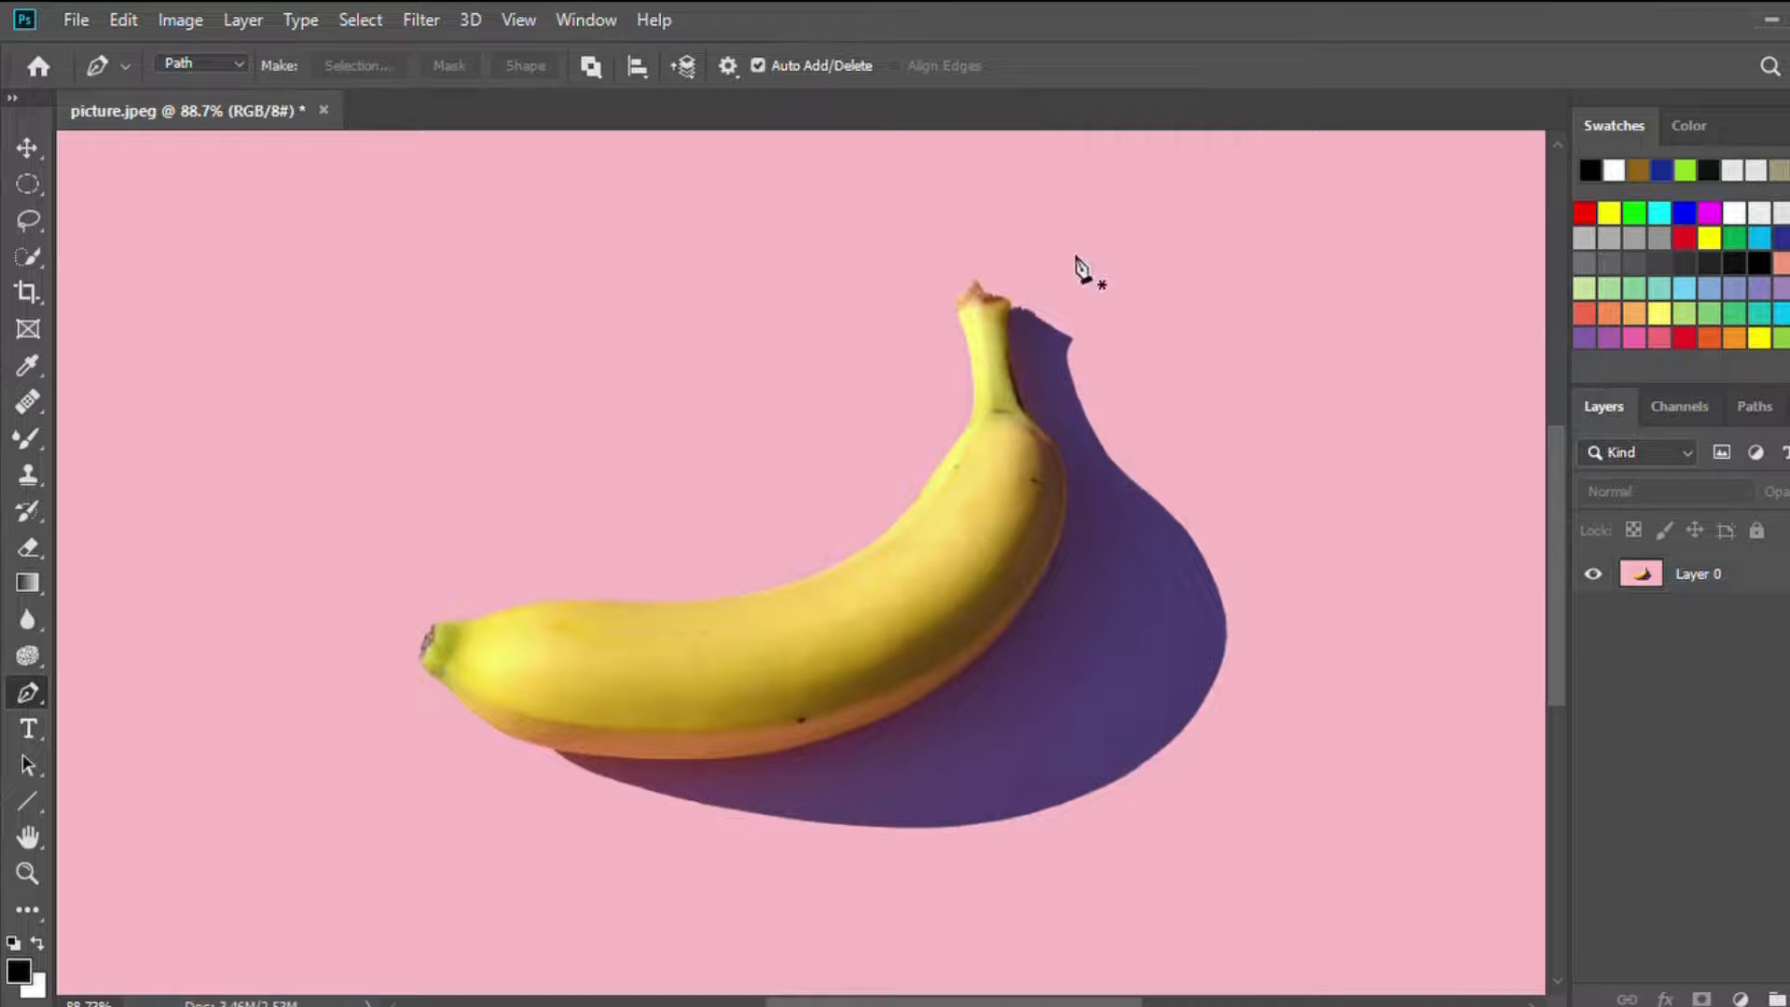
click(961, 325)
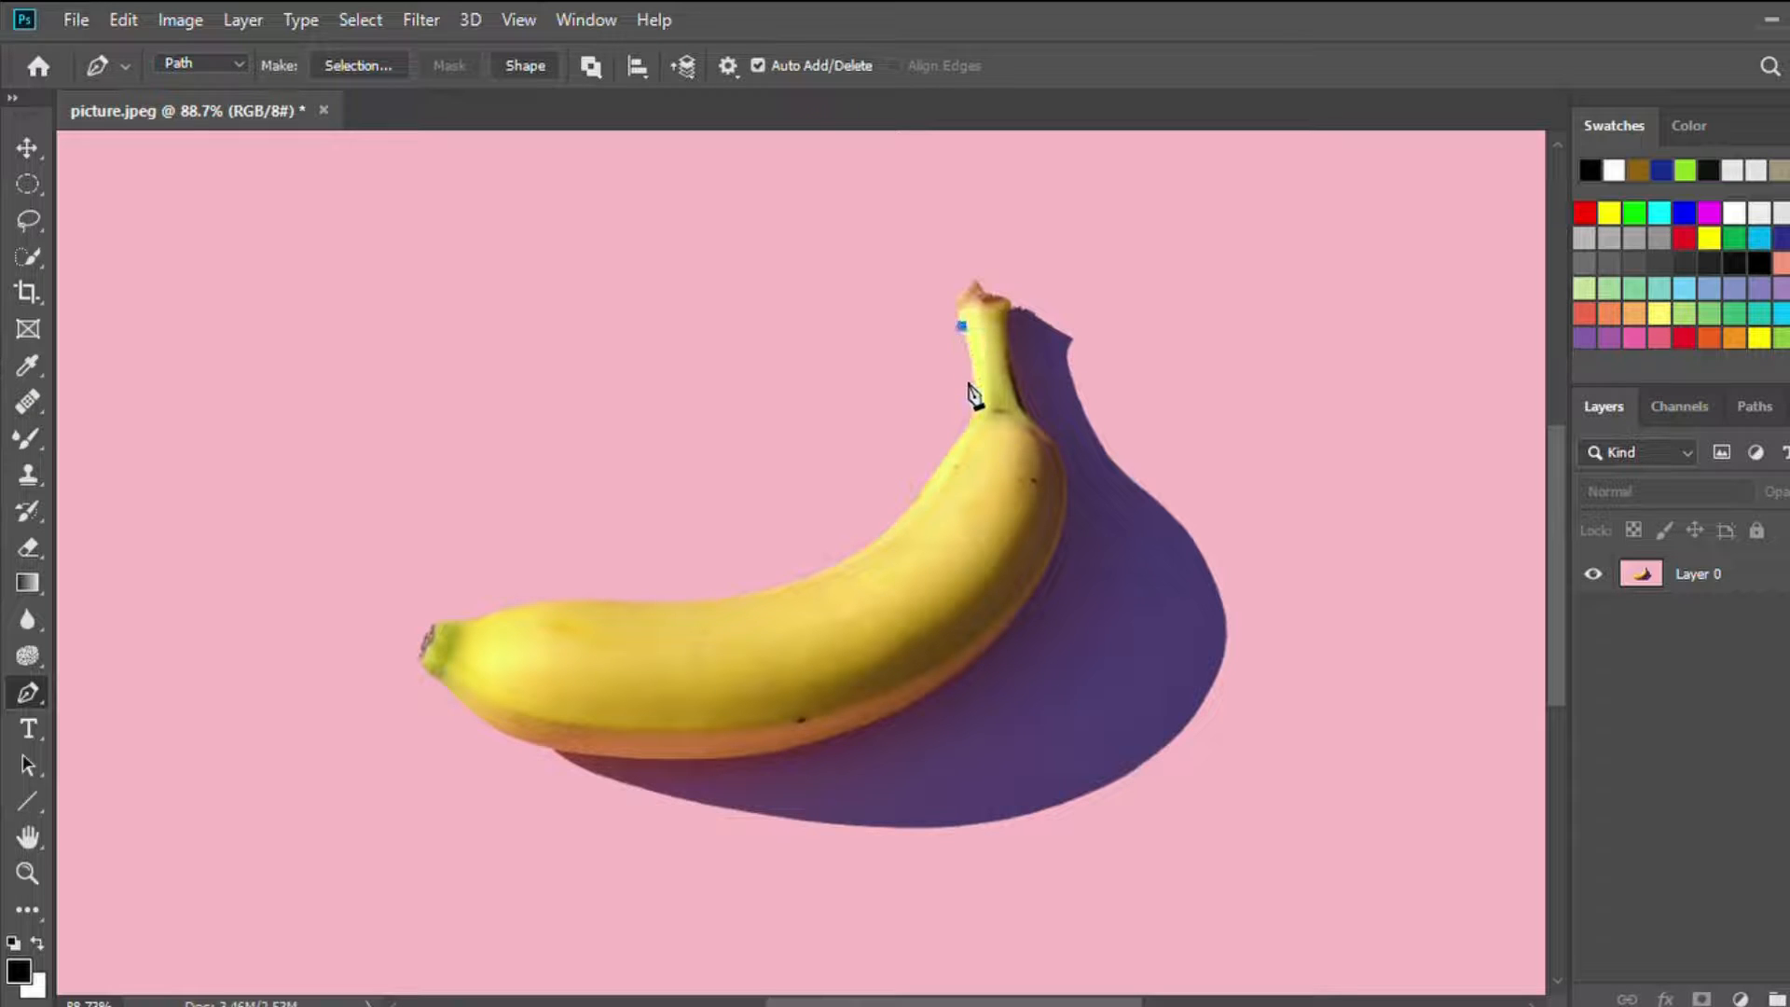
click(970, 359)
click(972, 413)
click(955, 443)
click(914, 502)
click(888, 531)
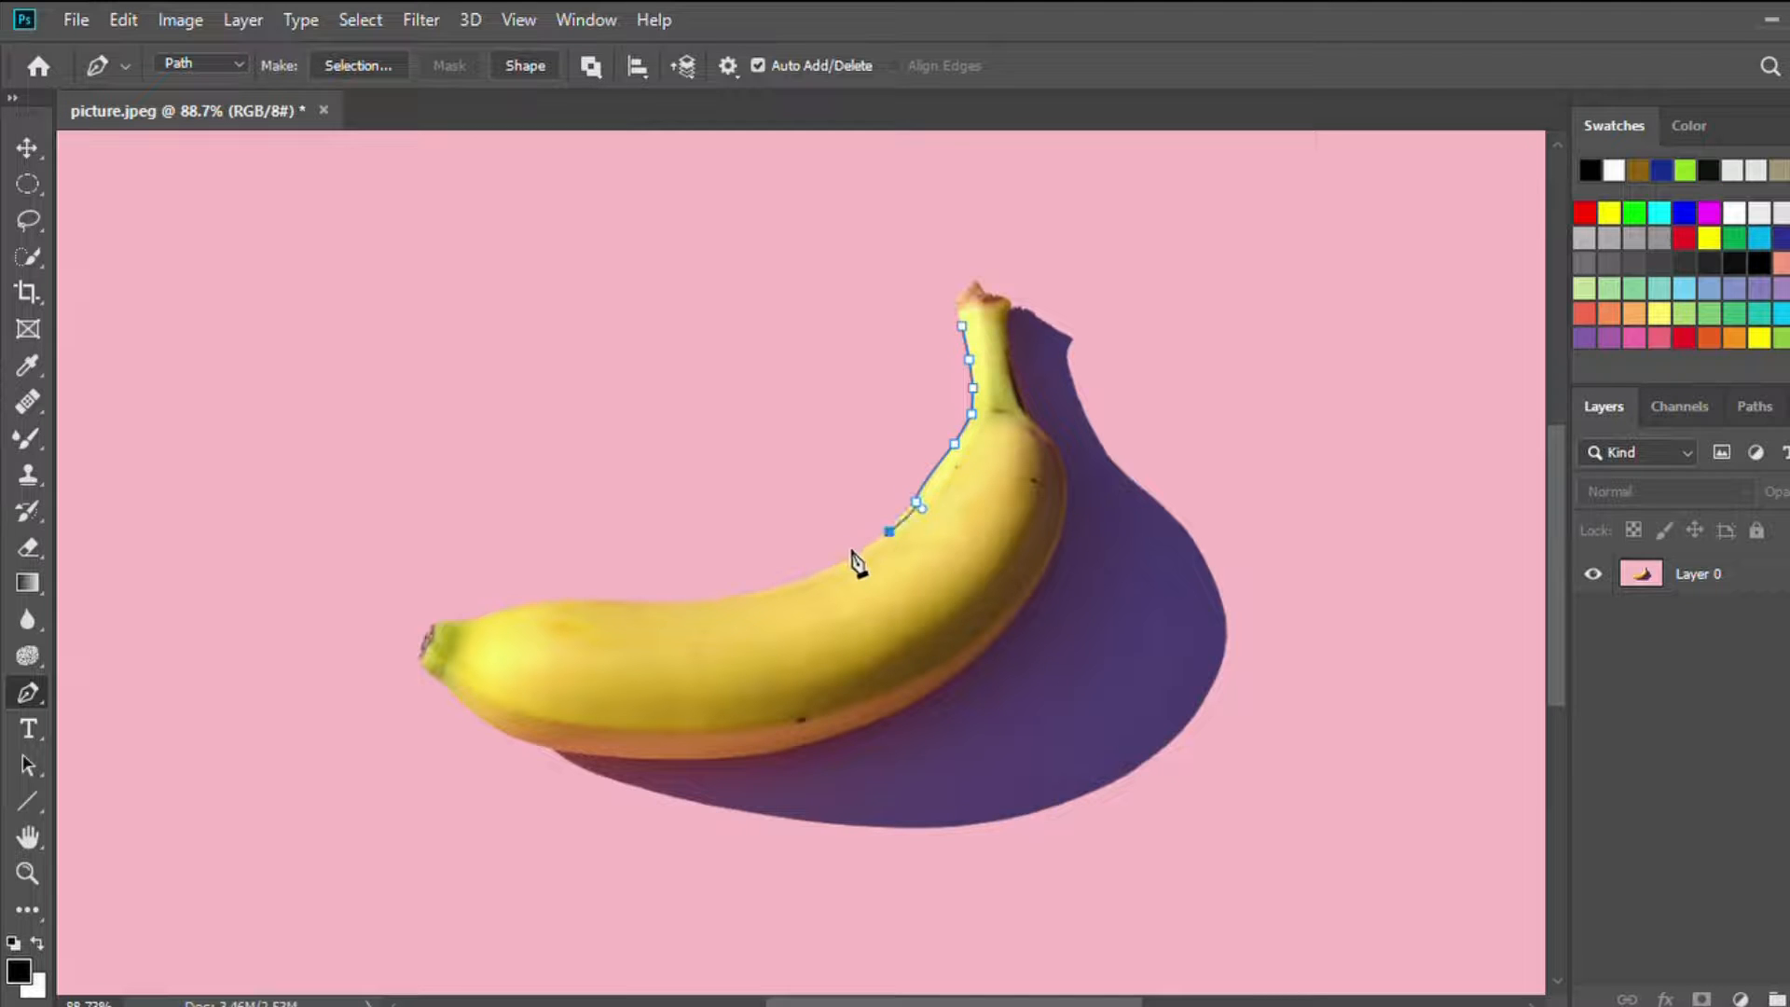
Step: Continue the banana path along the middle of its upper edge, removing the outgoing handle of the curved anchor point
click(757, 589)
drag(751, 589, 765, 548)
alt+click(754, 586)
click(724, 600)
click(658, 602)
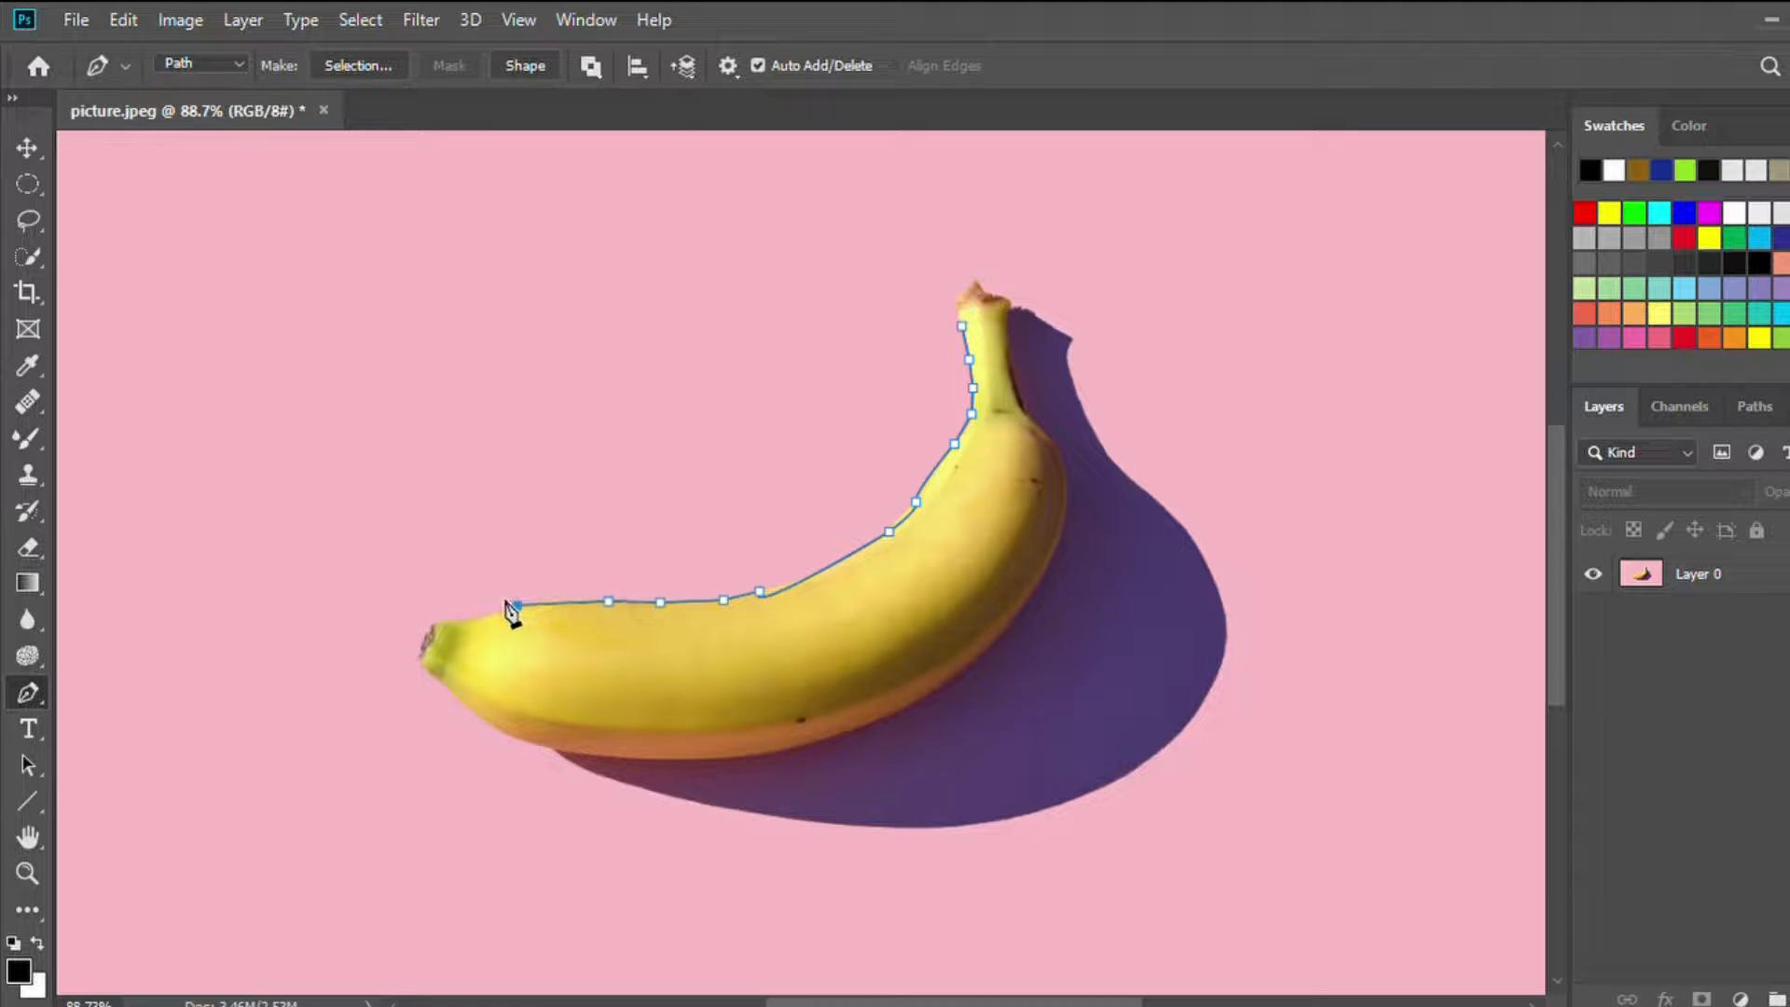
Step: Extend the path along the banana's upper edge and around its blunt end tip with closely spaced anchor points
drag(504, 609, 513, 604)
alt+click(517, 605)
click(475, 619)
click(441, 622)
click(427, 636)
click(420, 655)
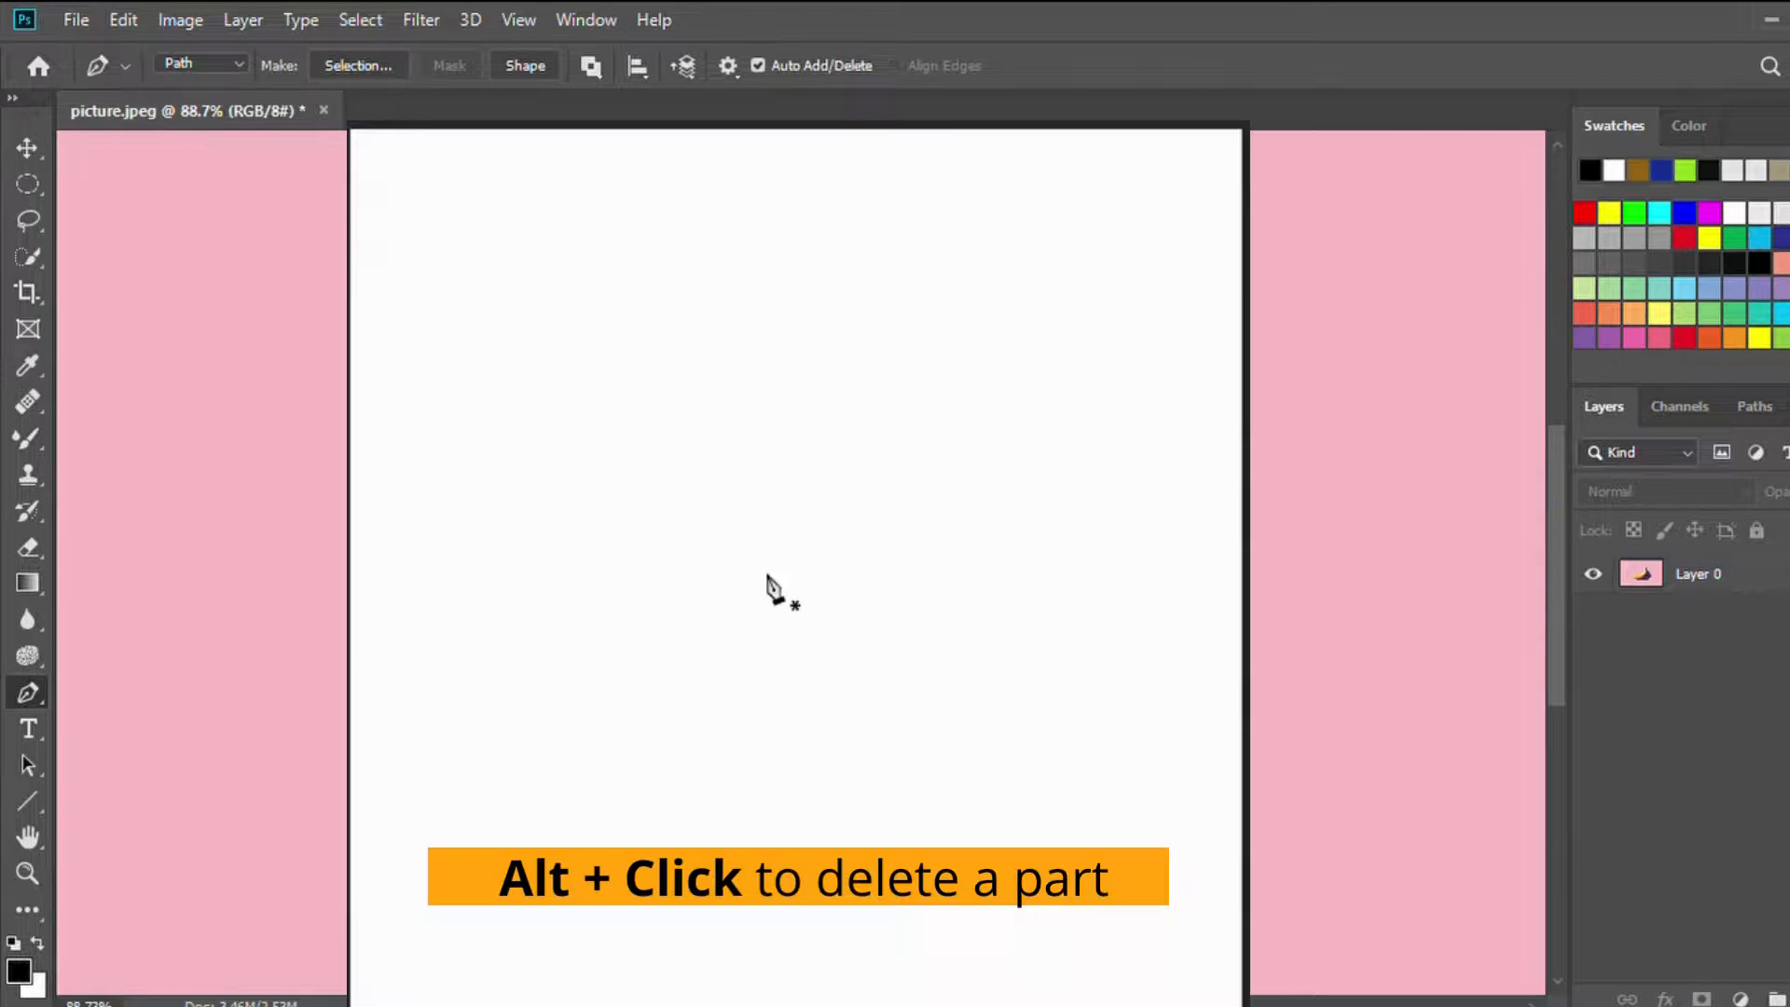
Step: Draw a two-point curved Pen path on the blank white area and delete the outgoing handle of its second anchor point
click(1038, 413)
drag(560, 547, 684, 898)
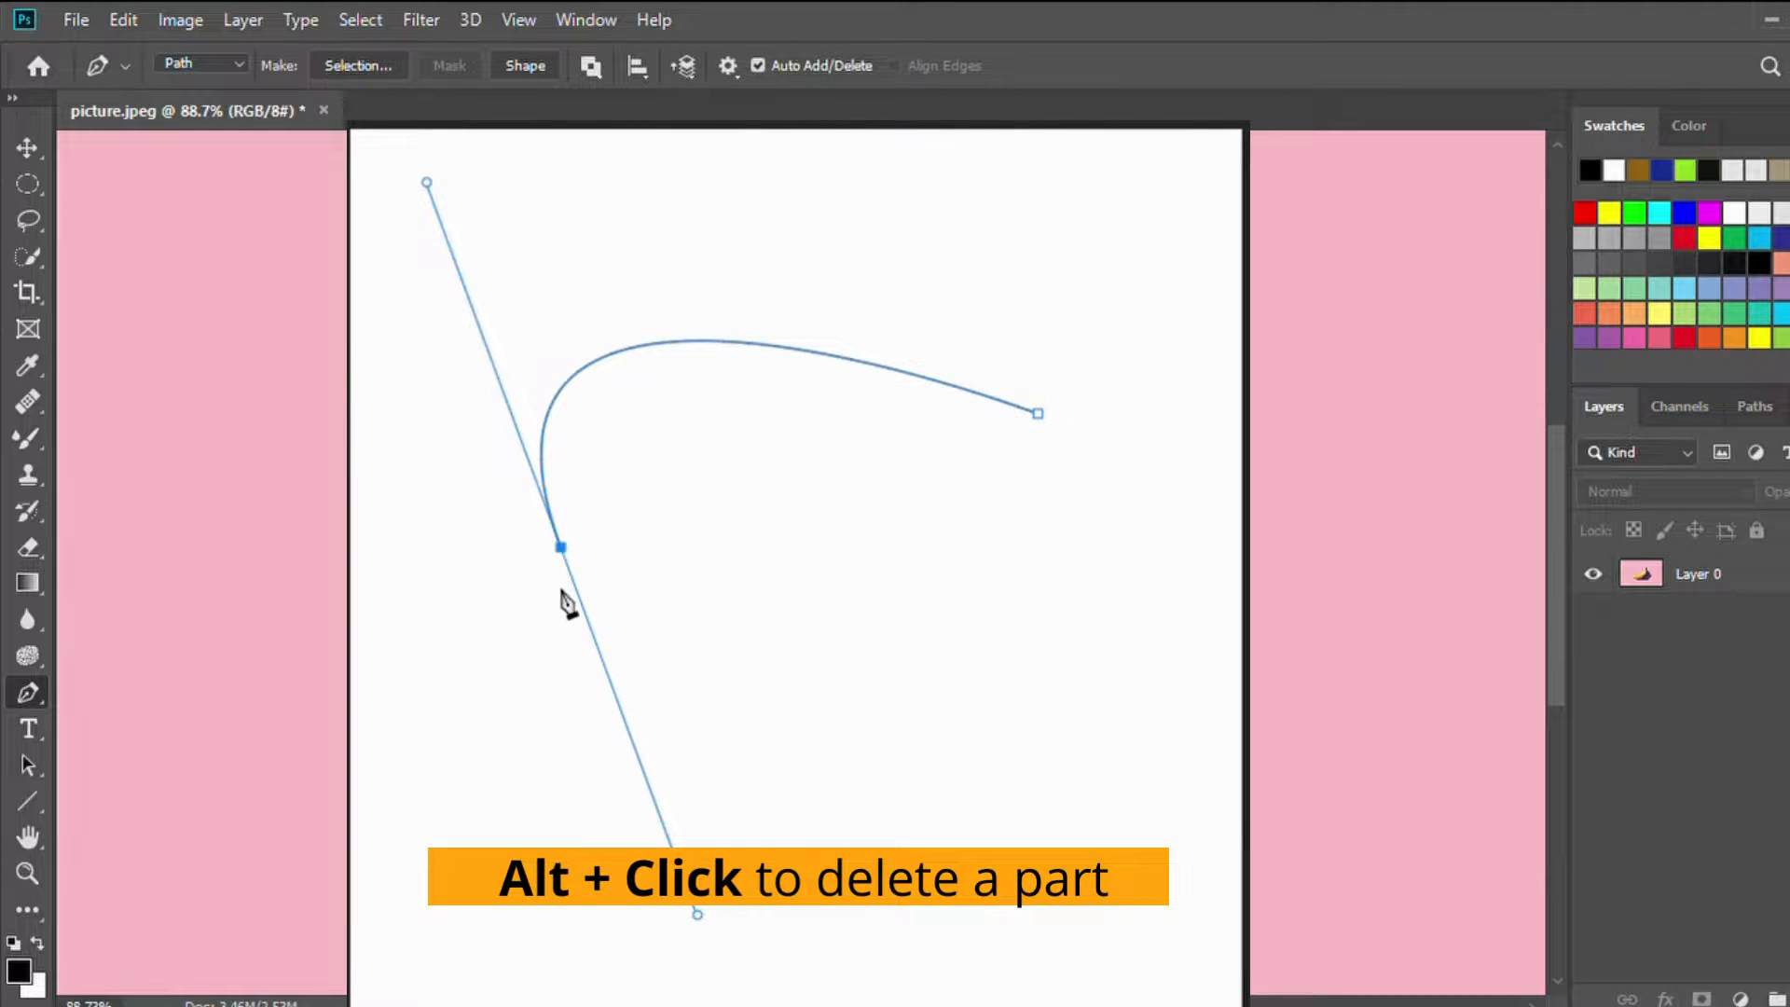
alt+click(559, 548)
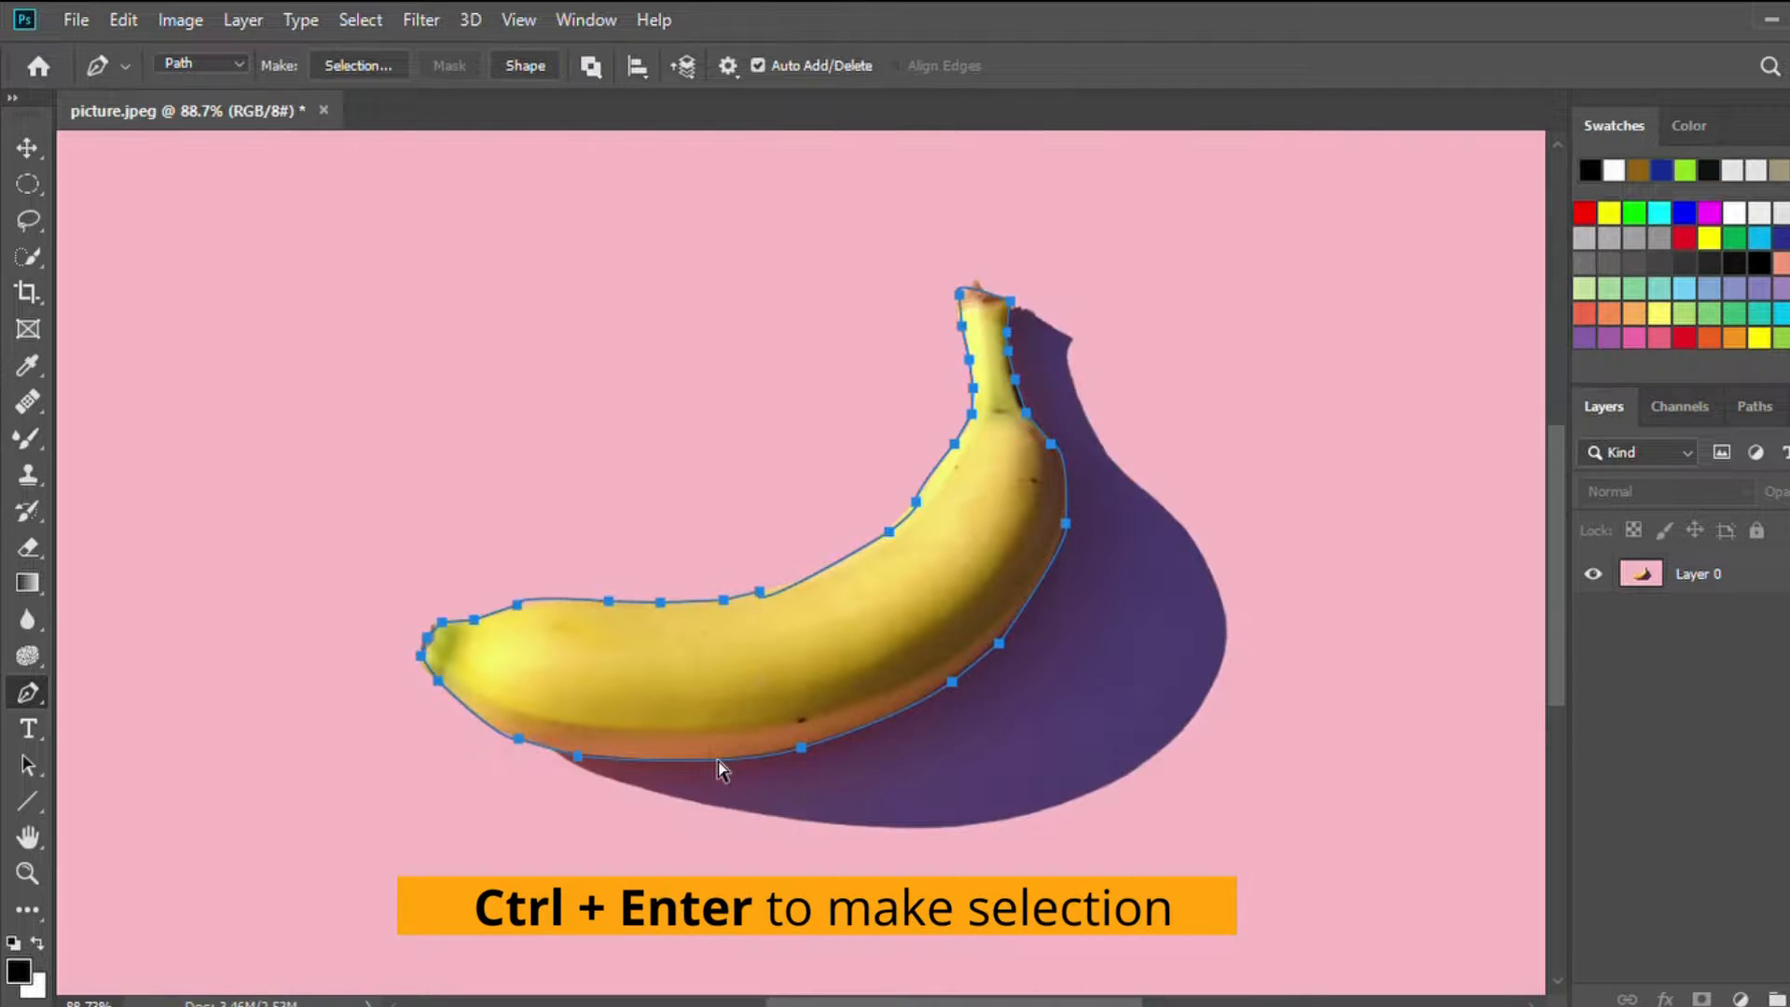
Step: Turn the closed banana path into a selection, copy the banana to a new layer, and check the cut-out by toggling layer visibility
key(ctrl+Return)
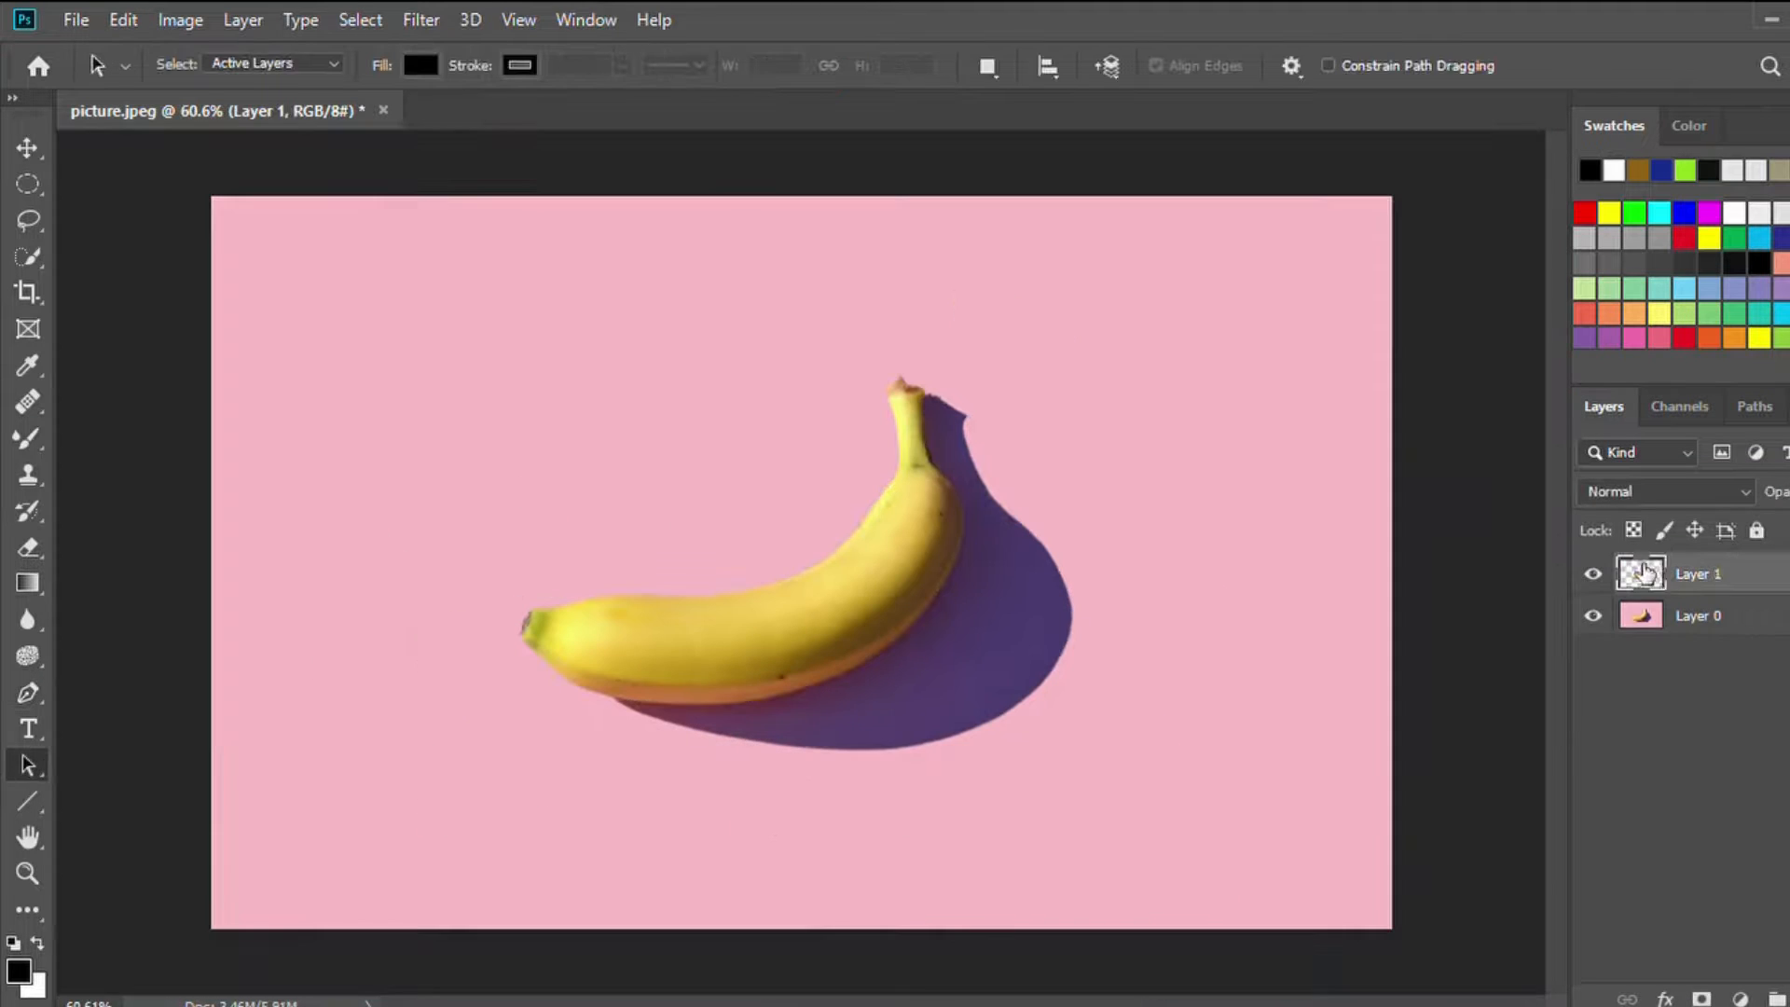
click(1594, 617)
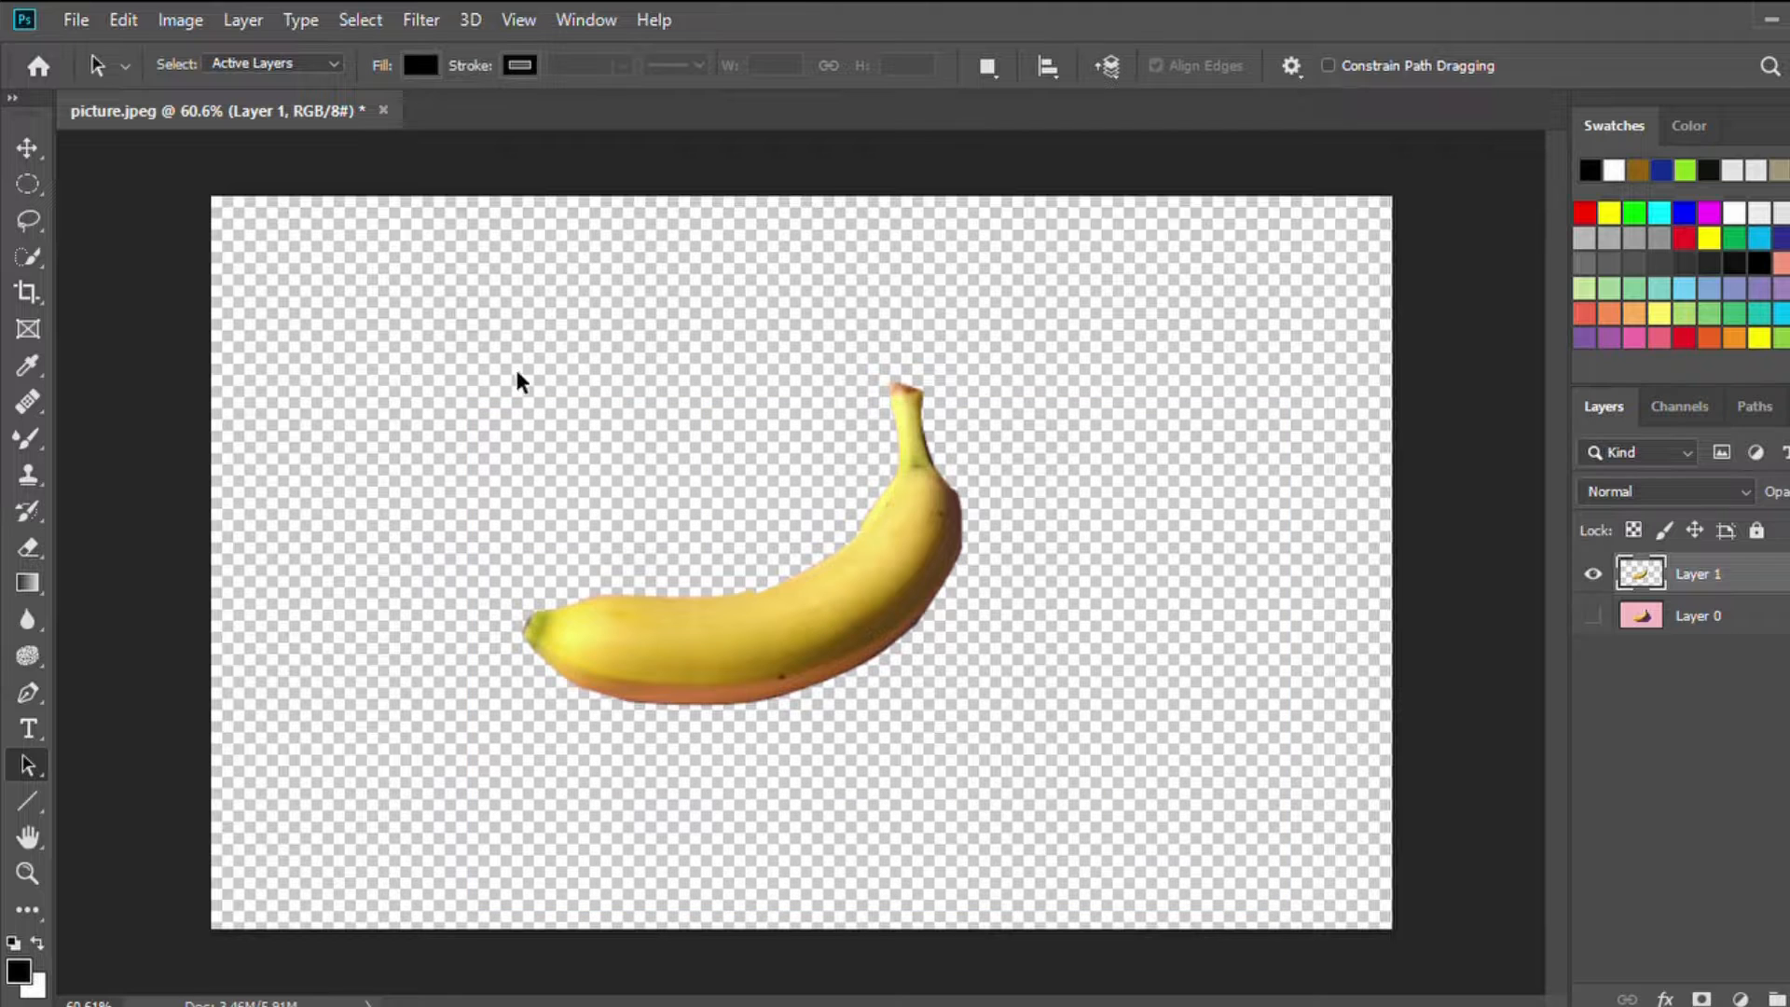
drag(521, 382, 1314, 859)
click(1594, 574)
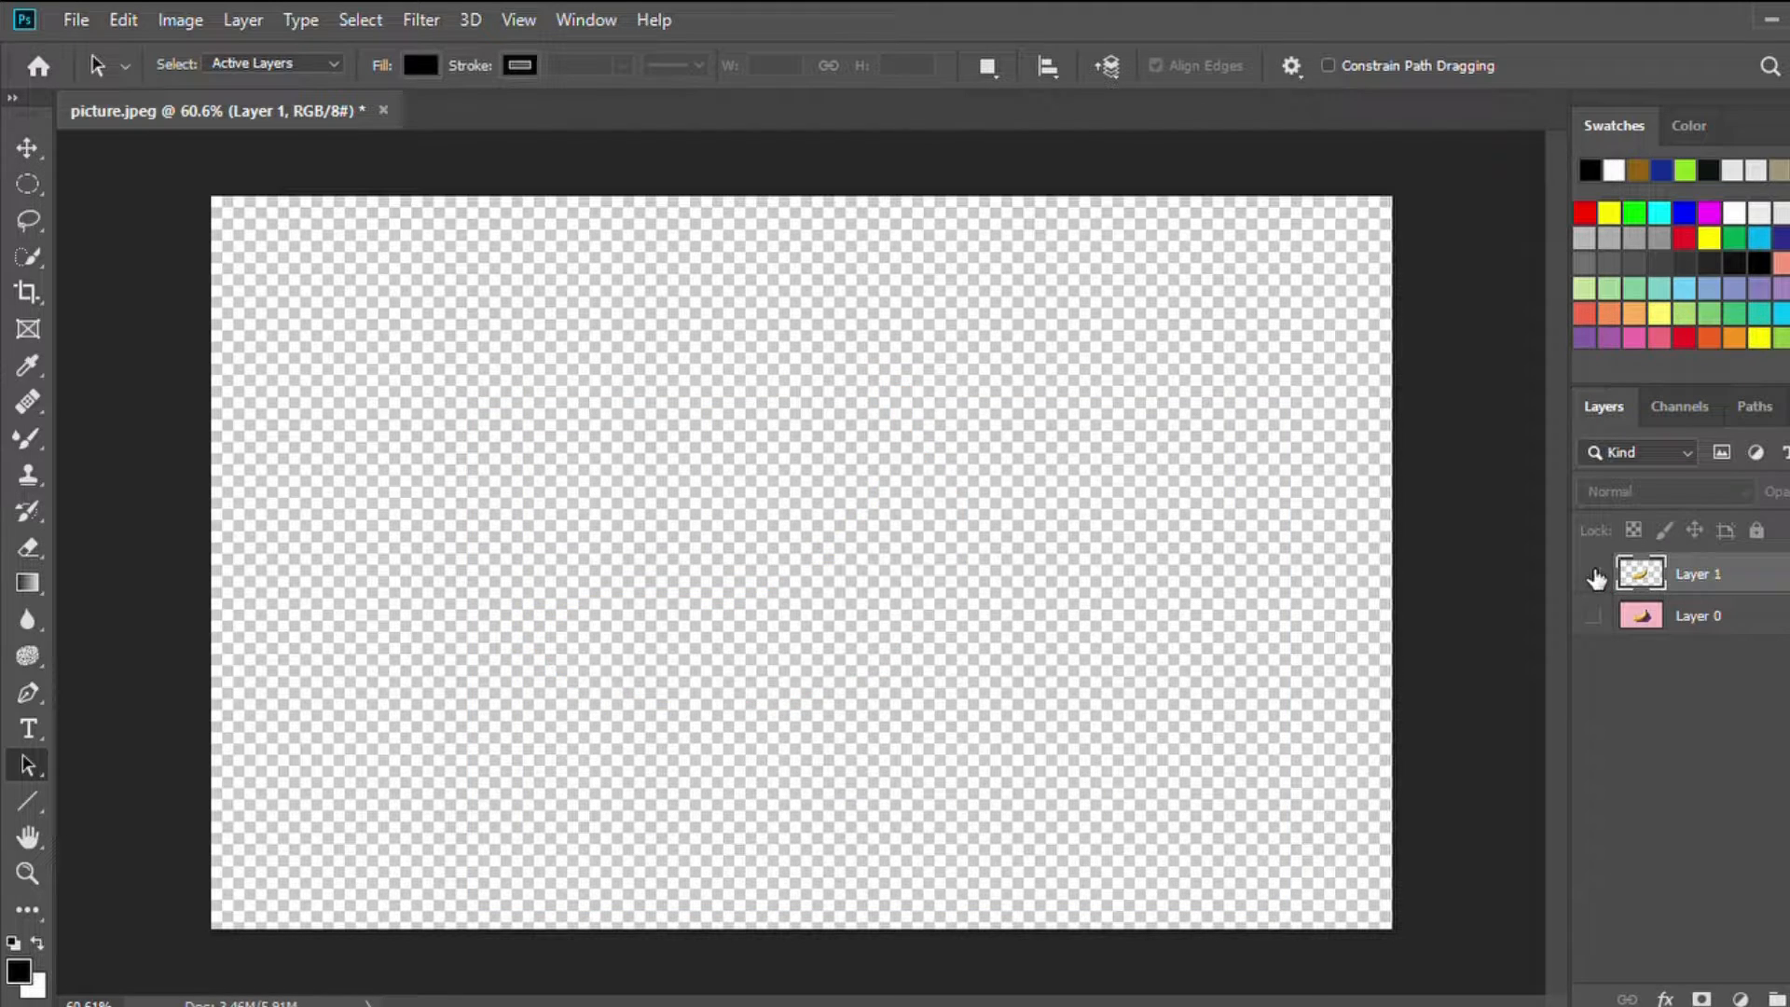
click(1594, 575)
click(1593, 615)
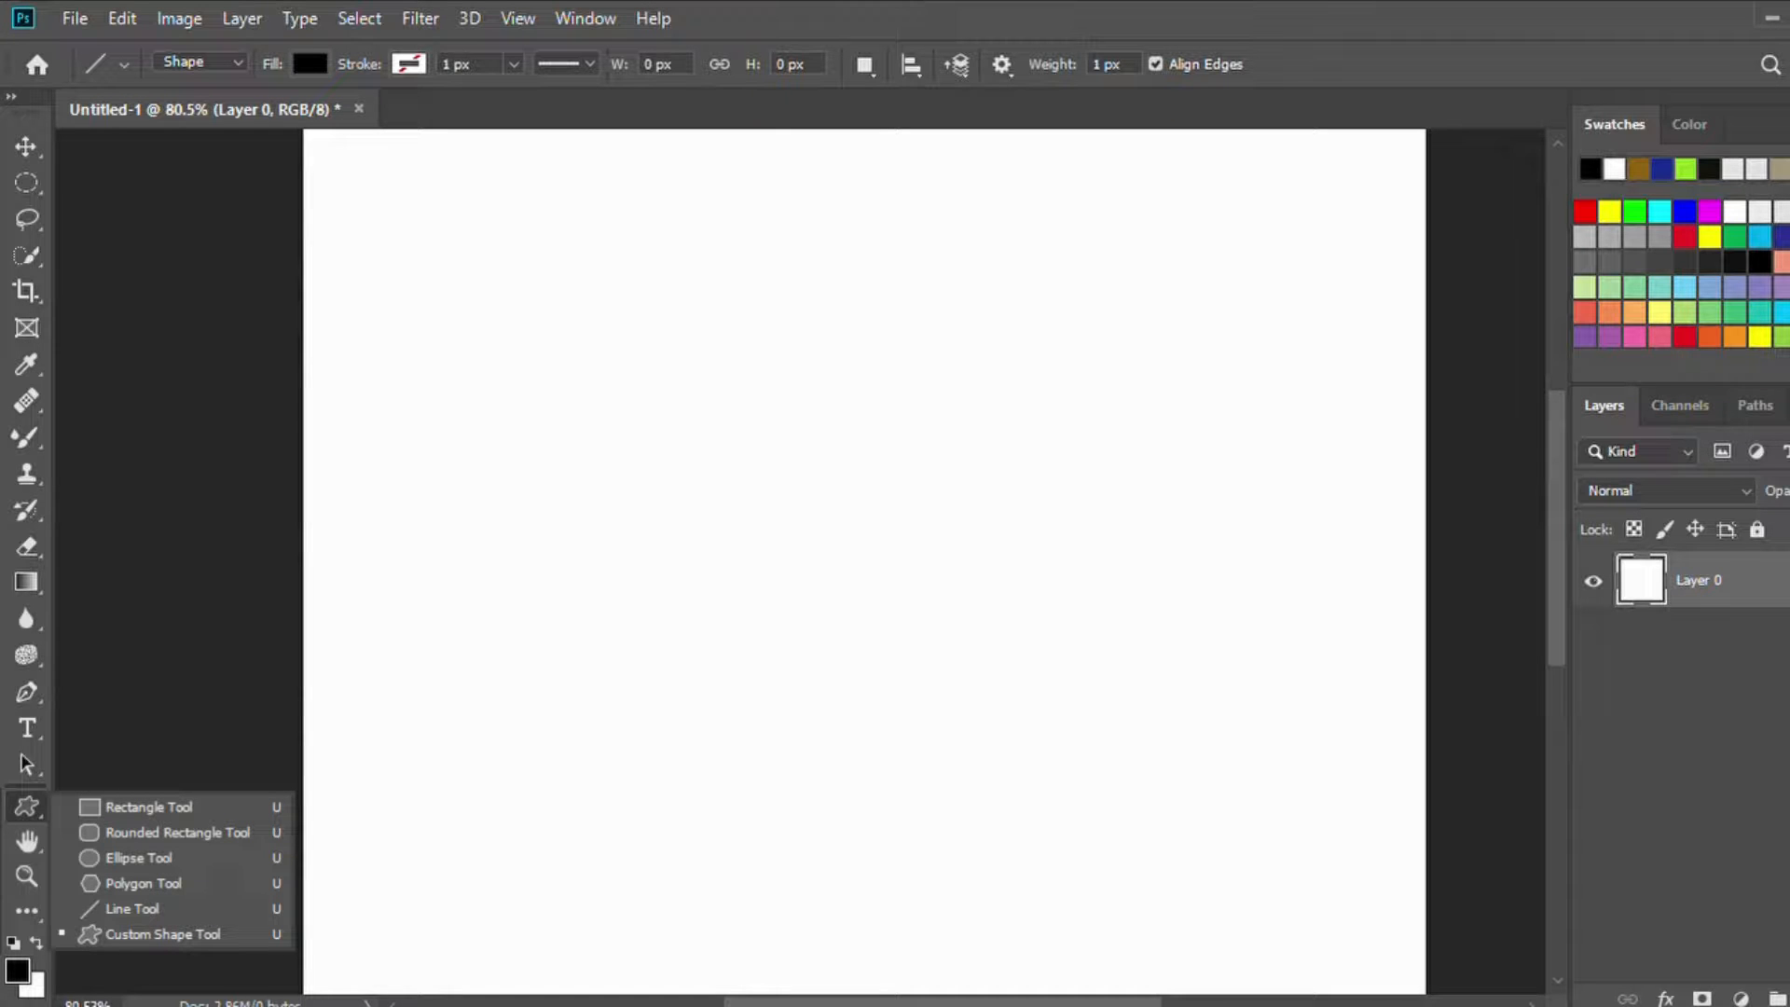
Step: Draw a black-filled rectangle of about 378 by 184 px in the upper half of the white canvas
click(167, 806)
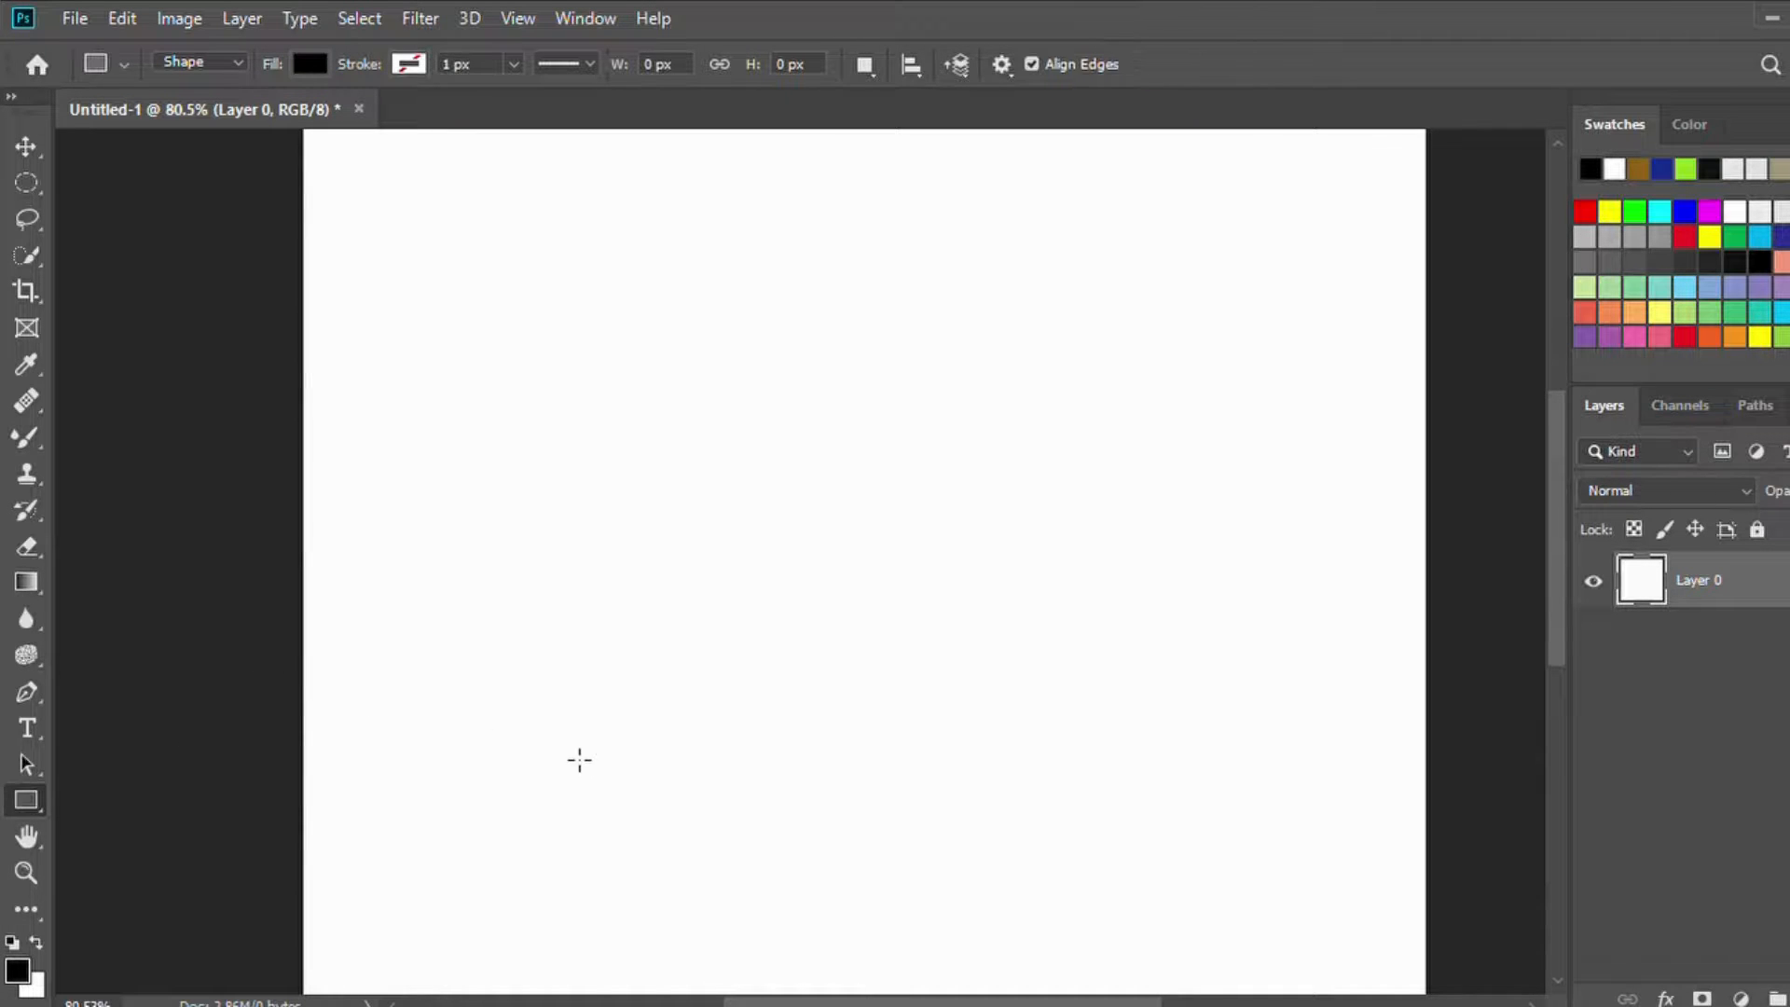
drag(478, 388, 903, 594)
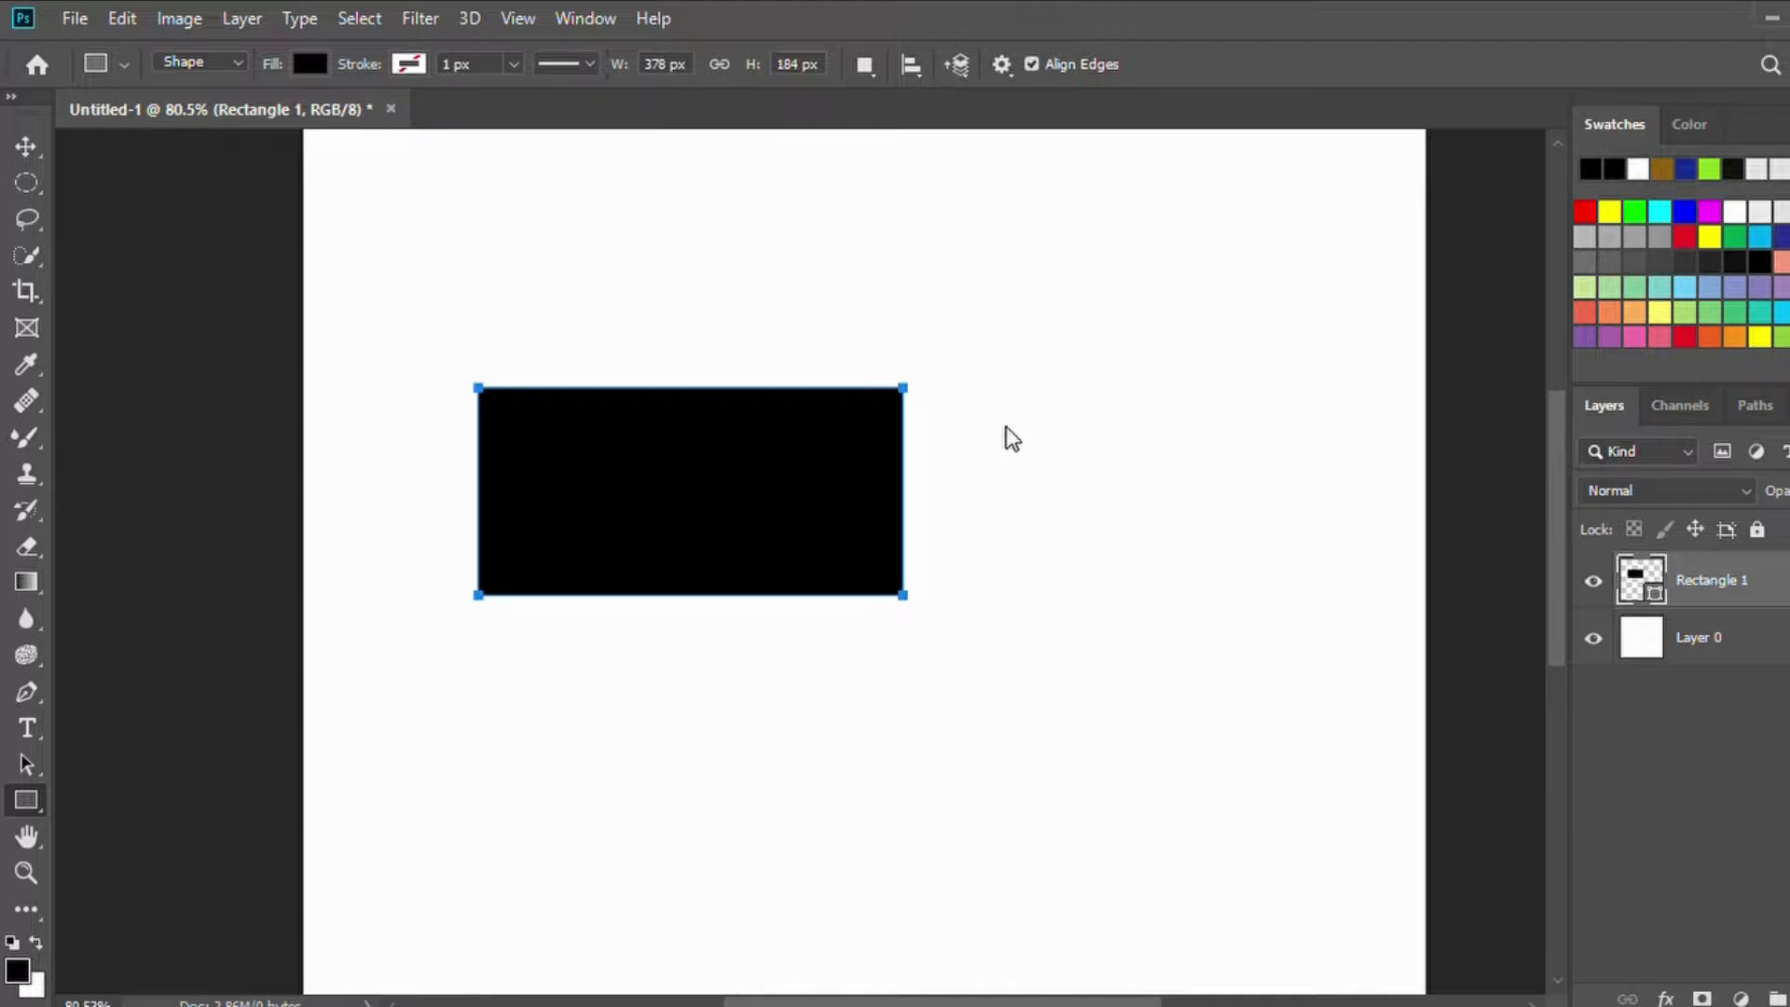
Step: Try different fills on the rectangle: no fill, a yellow flower pattern, a grey rock-like pattern and a black-to-white gradient
key(ctrl+z)
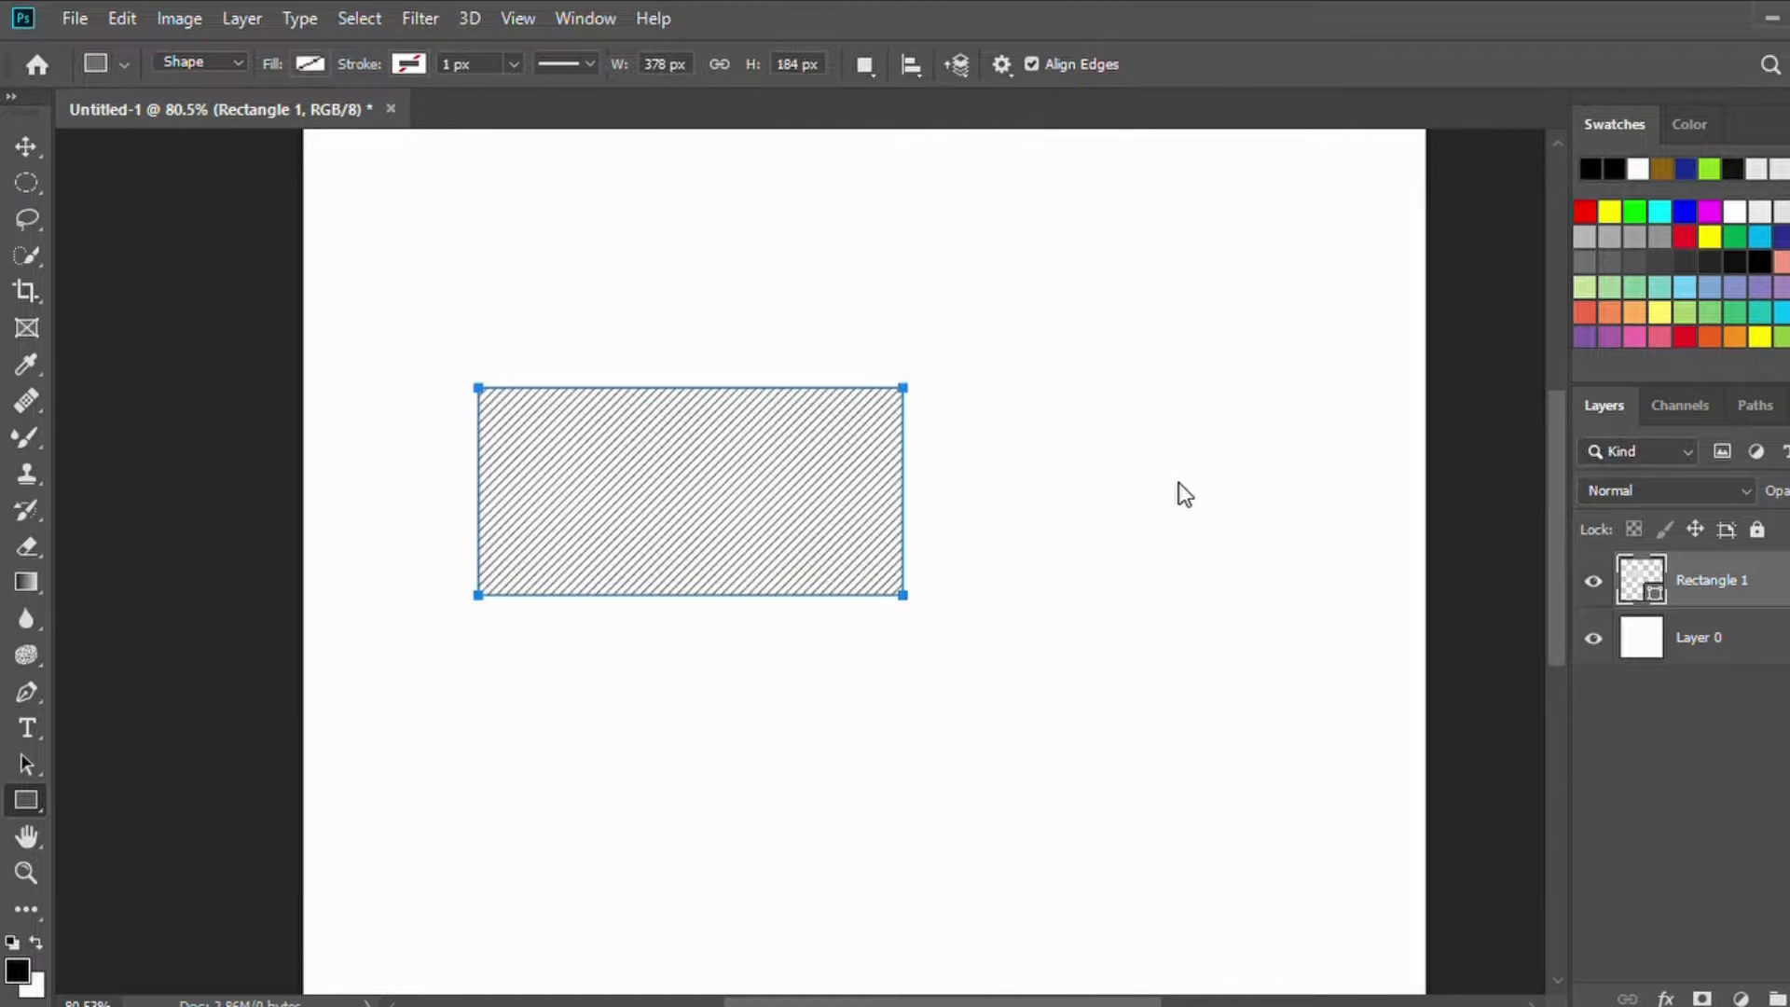
click(1069, 680)
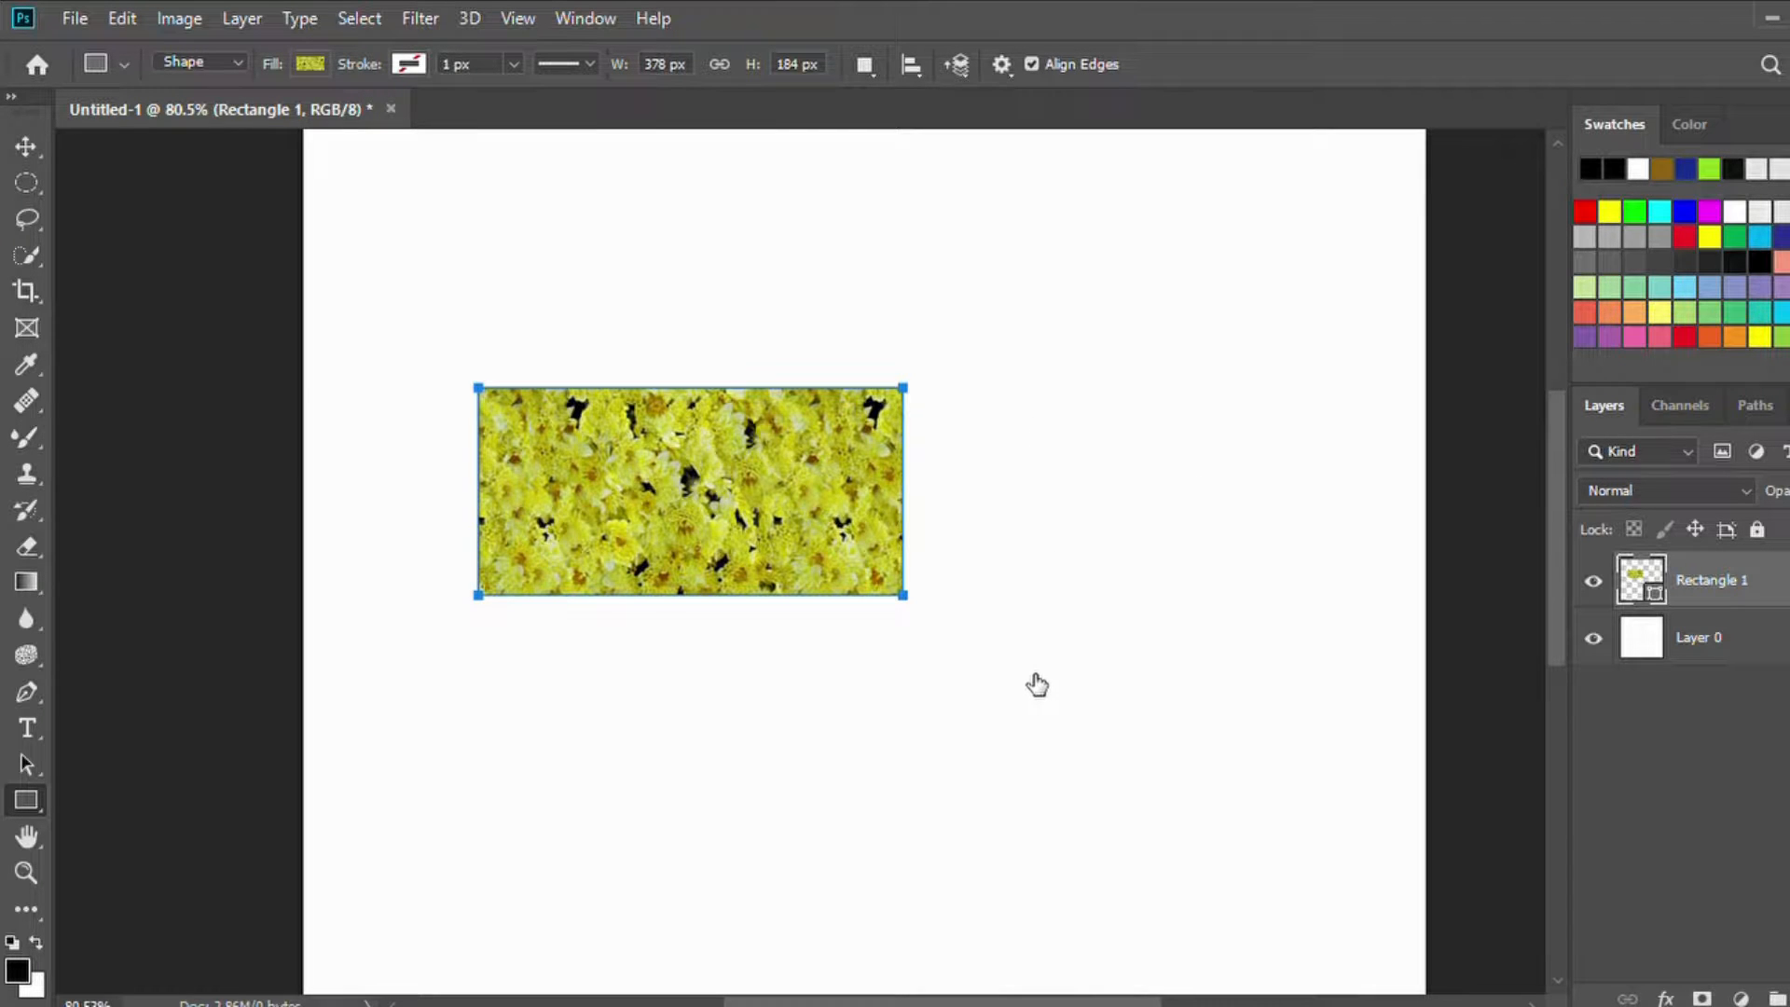
click(1036, 680)
click(1250, 634)
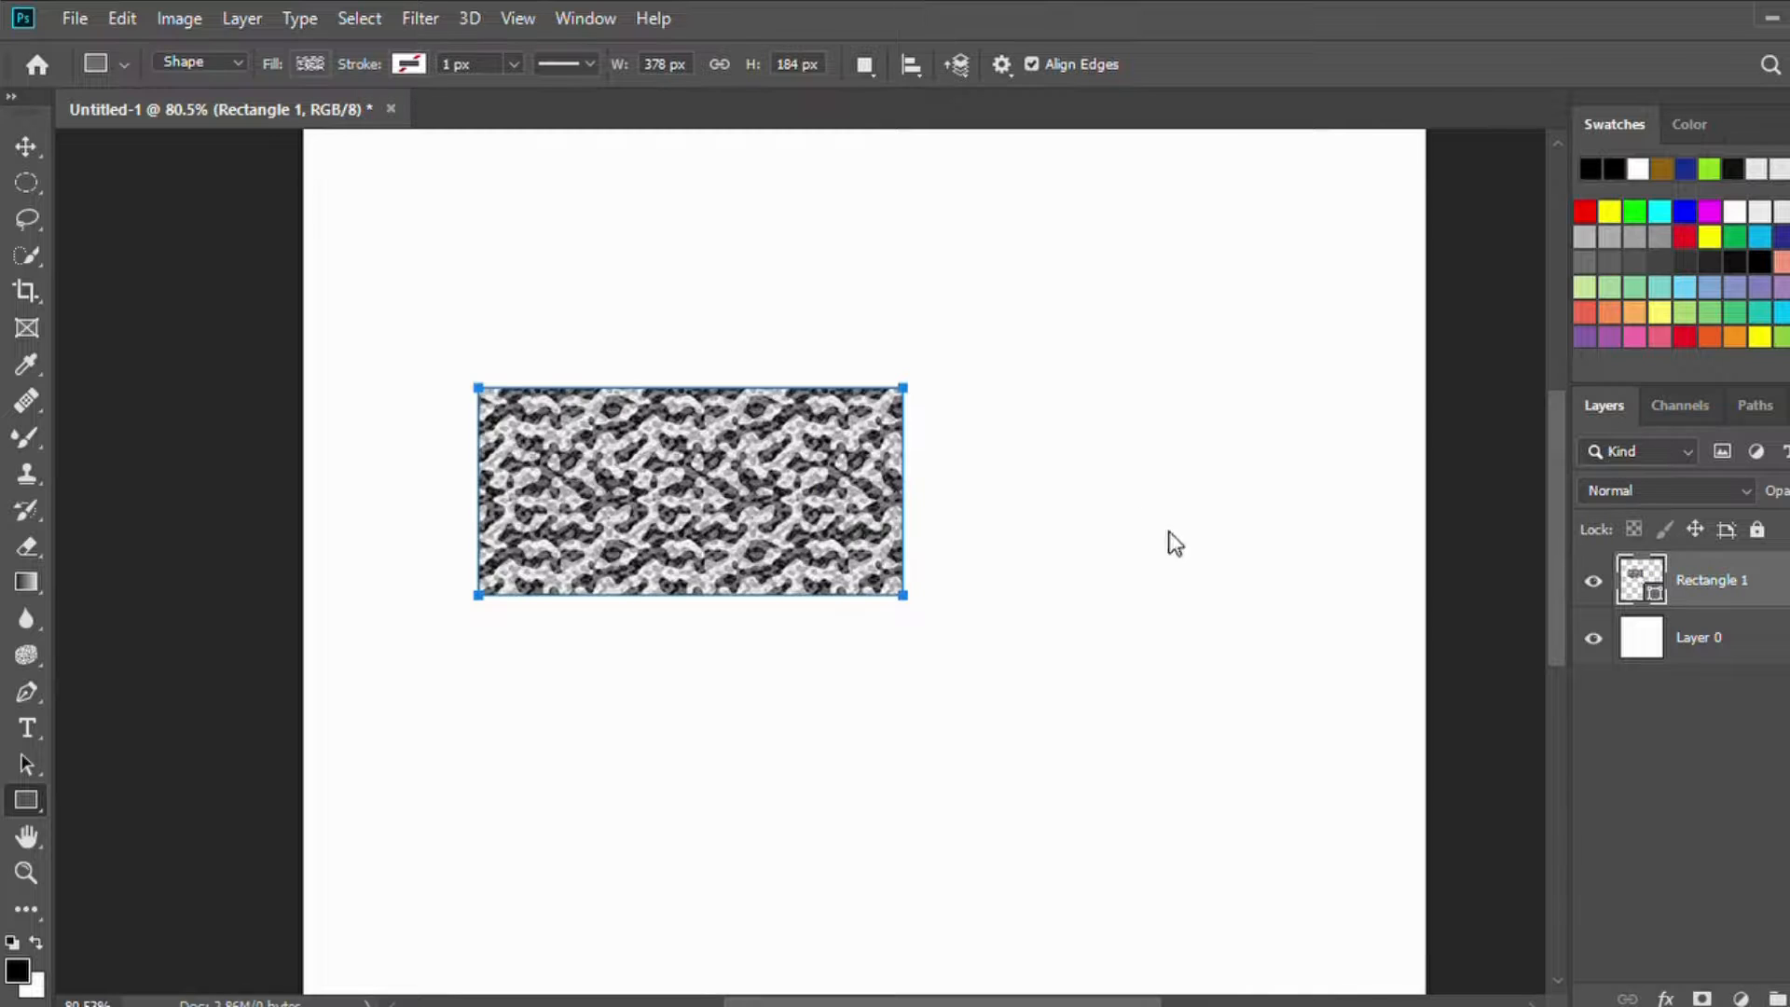
click(1085, 486)
click(1125, 483)
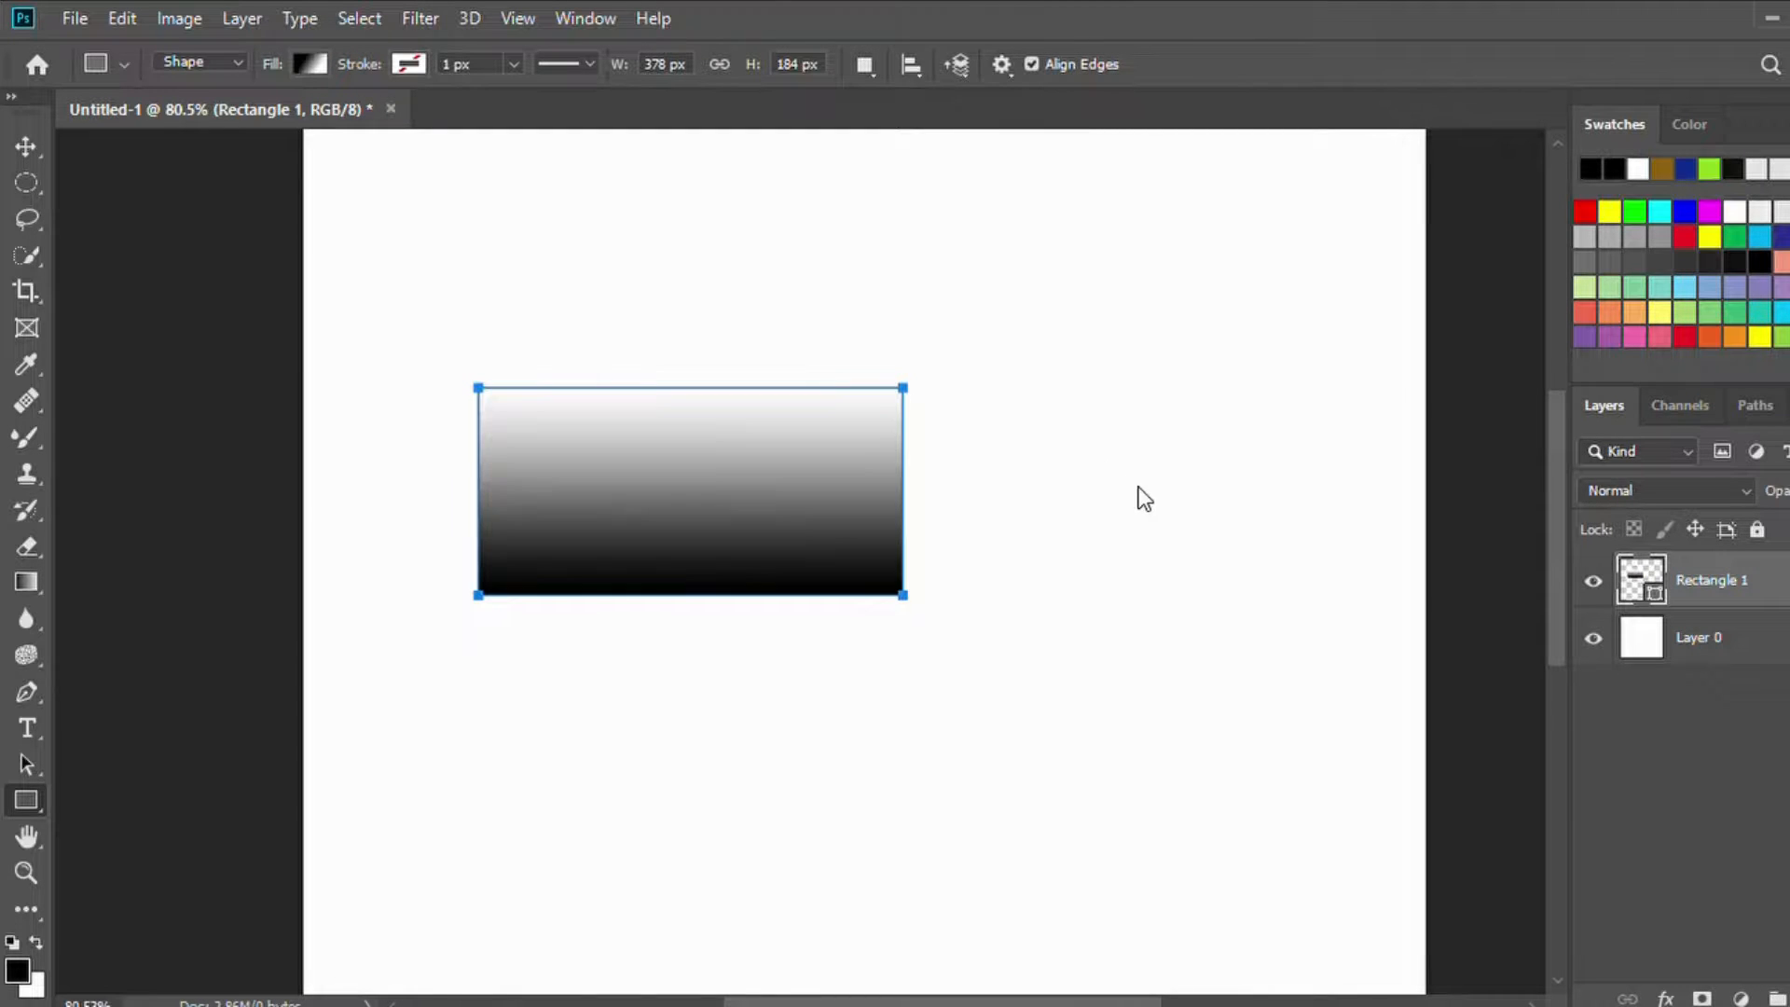
click(1165, 598)
click(1168, 648)
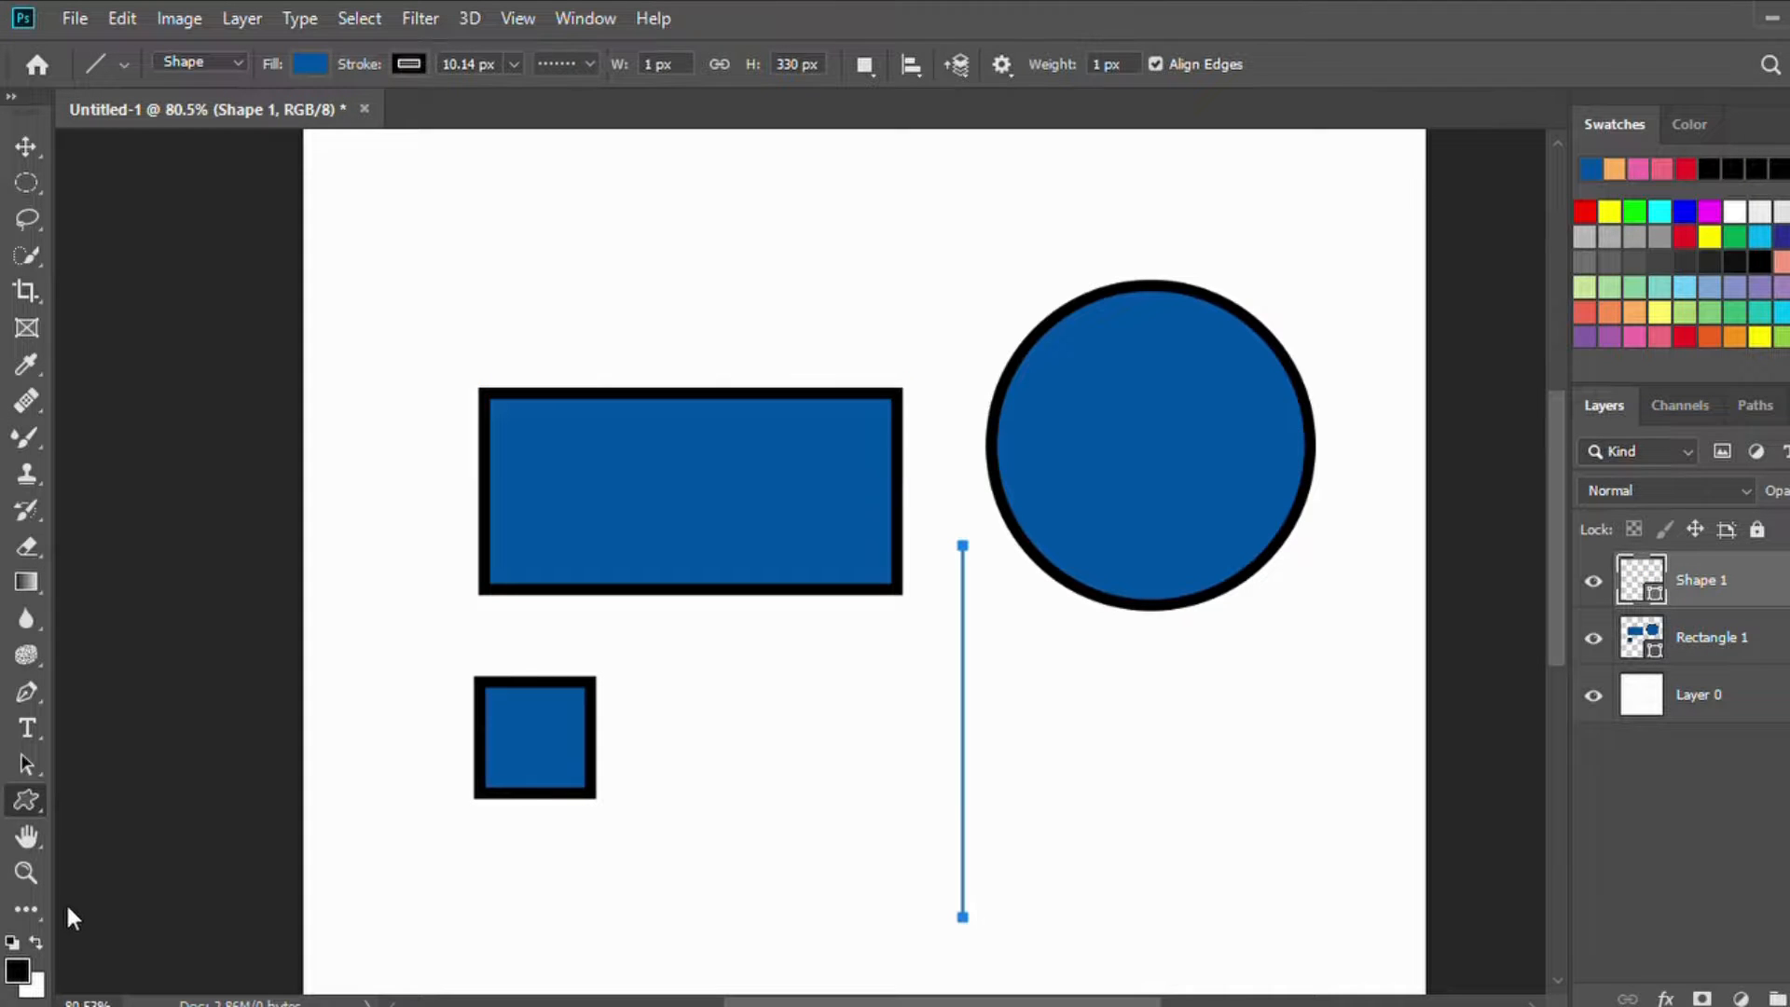
Step: Draw custom shapes: an arrow about 580 by 99 px, a fleur-de-lis about 125 by 149 px below the circle, and a diamond tile grid
key(shift+u)
drag(389, 258, 1034, 152)
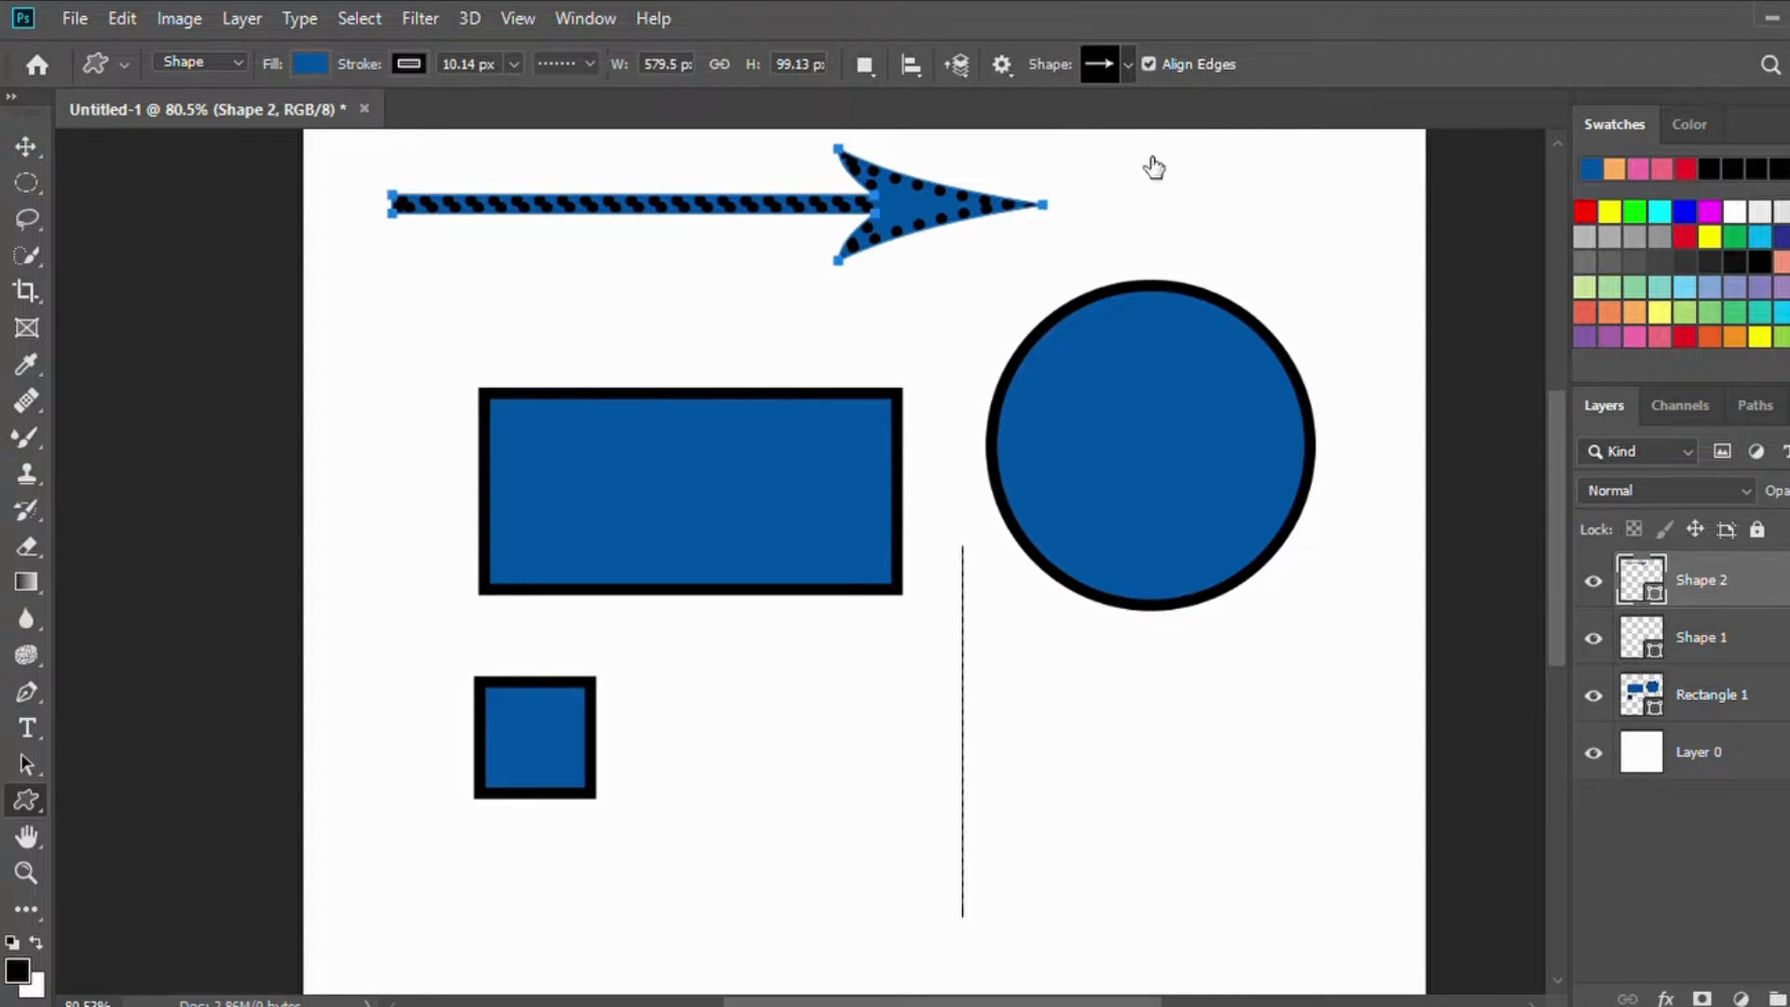
click(1060, 198)
drag(1034, 691, 1166, 826)
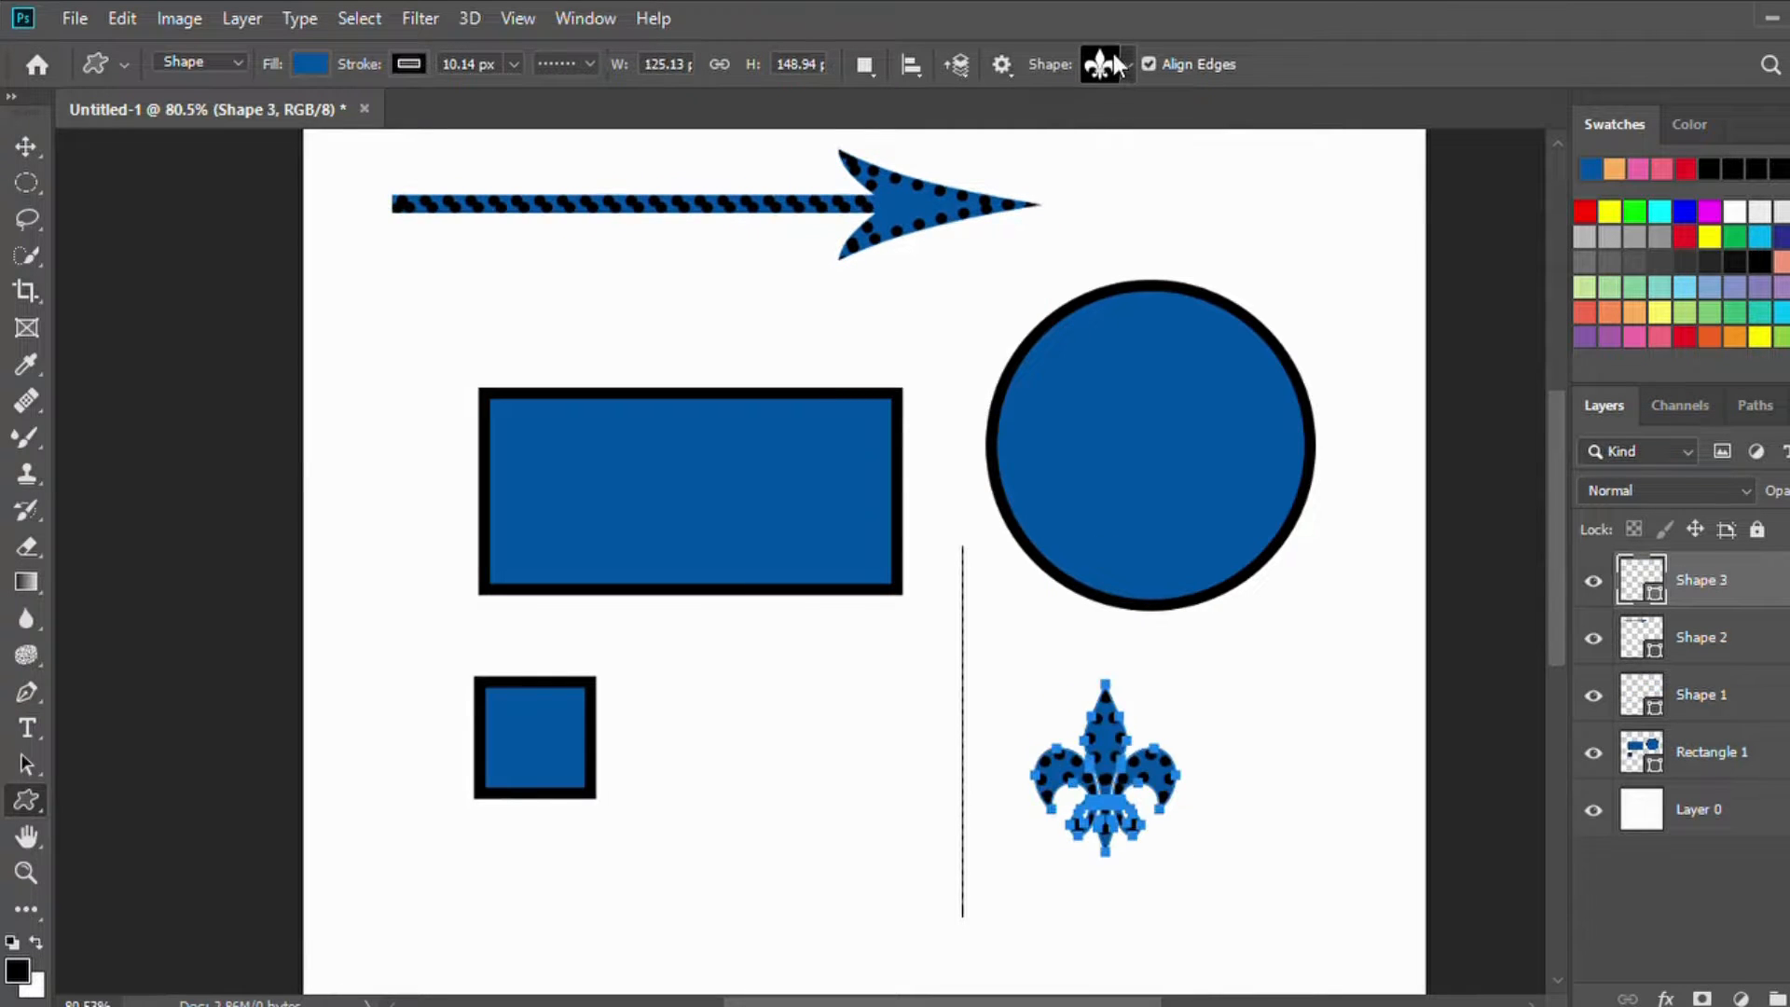
click(1113, 53)
click(1133, 258)
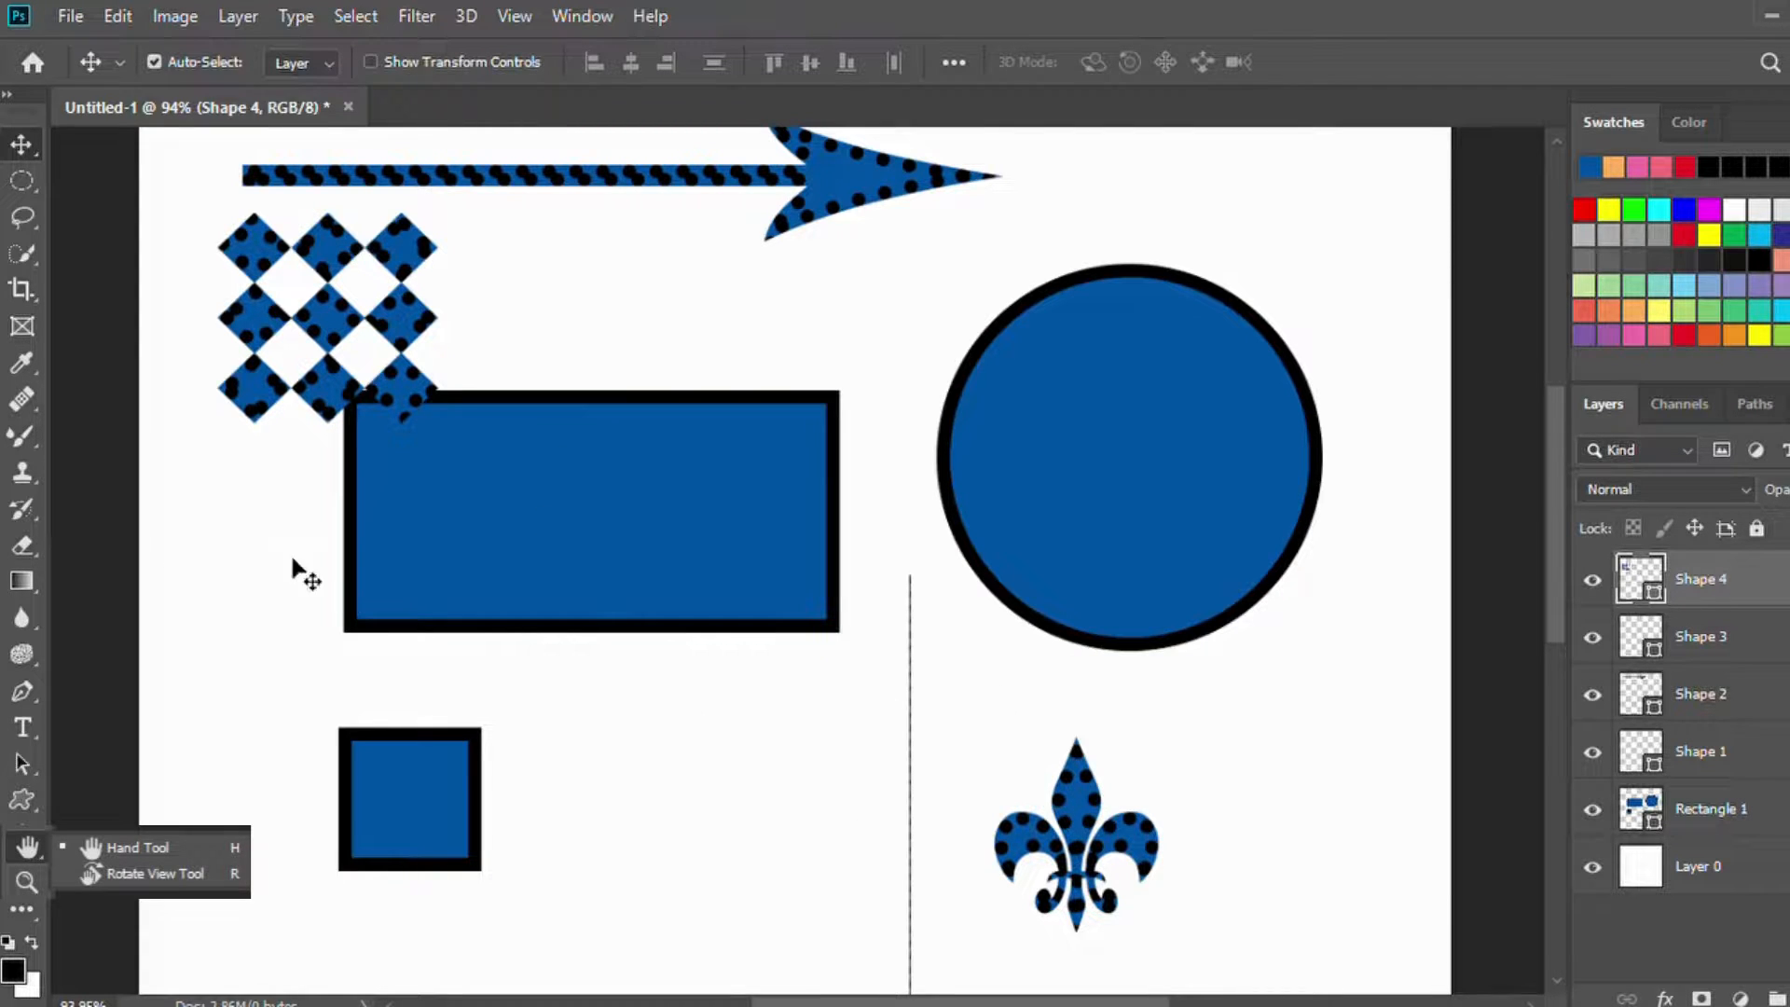
Step: Pan around the shapes canvas with the Hand tool, zoom in to 166%, and fit the whole canvas on screen
click(24, 843)
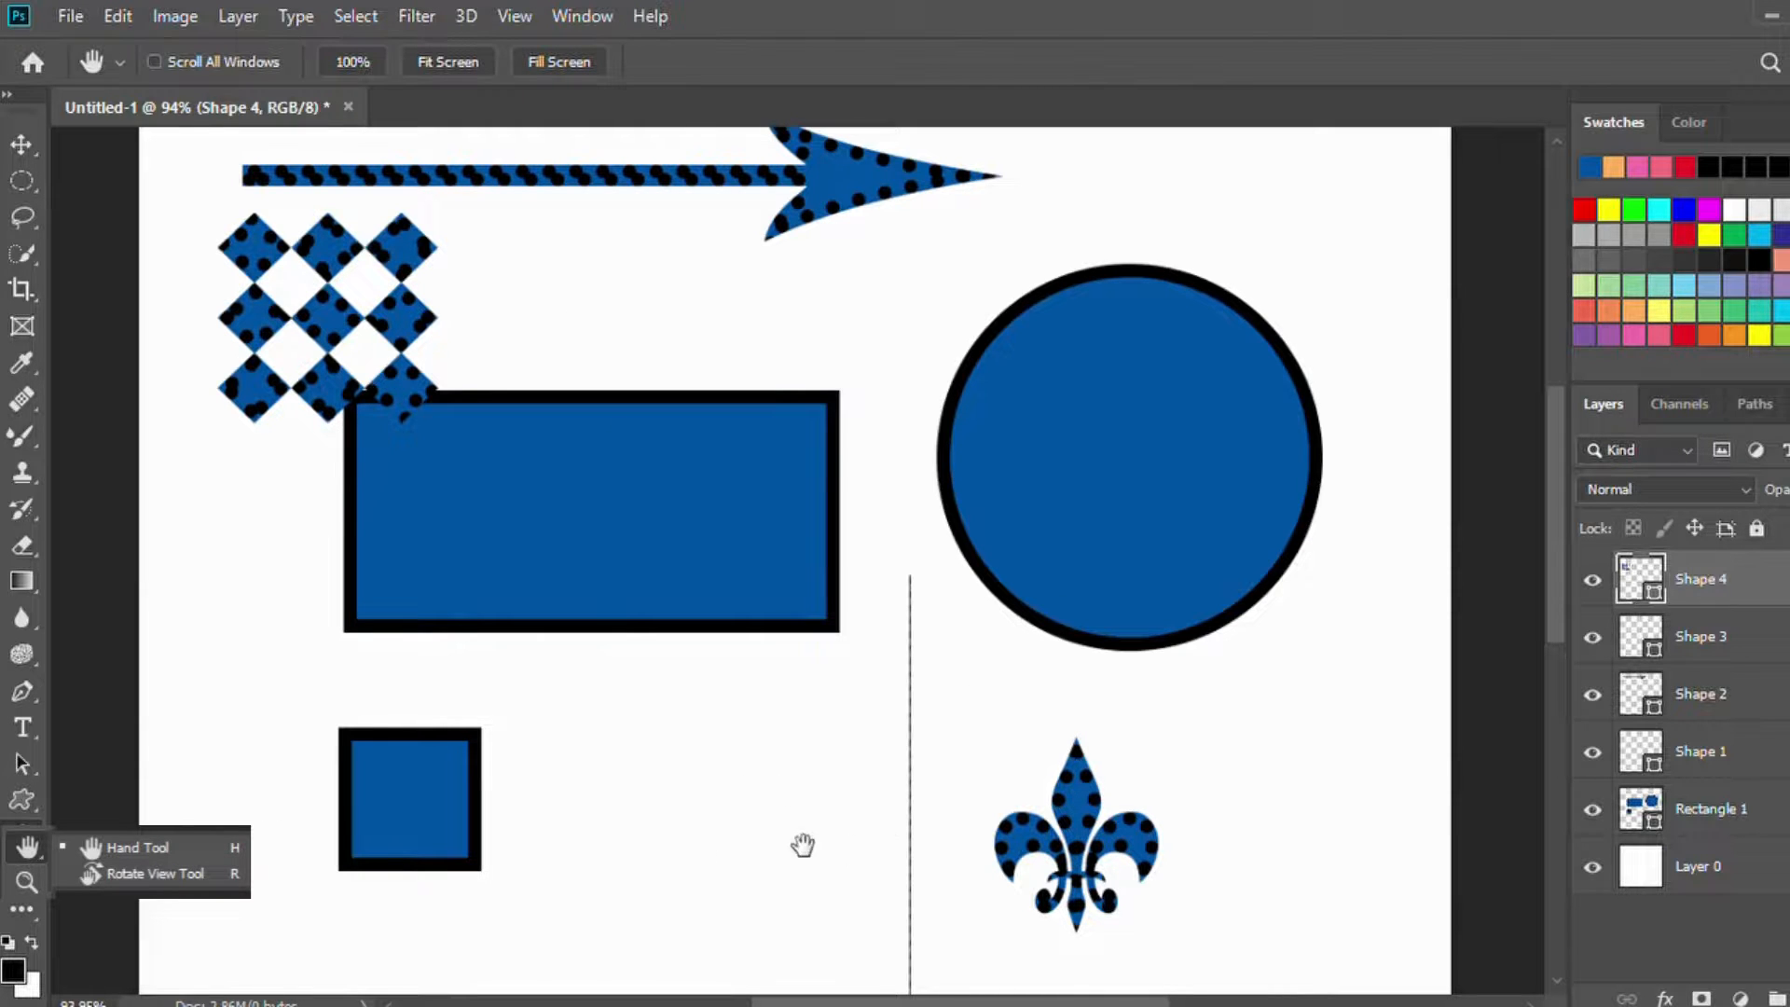
drag(763, 830, 563, 655)
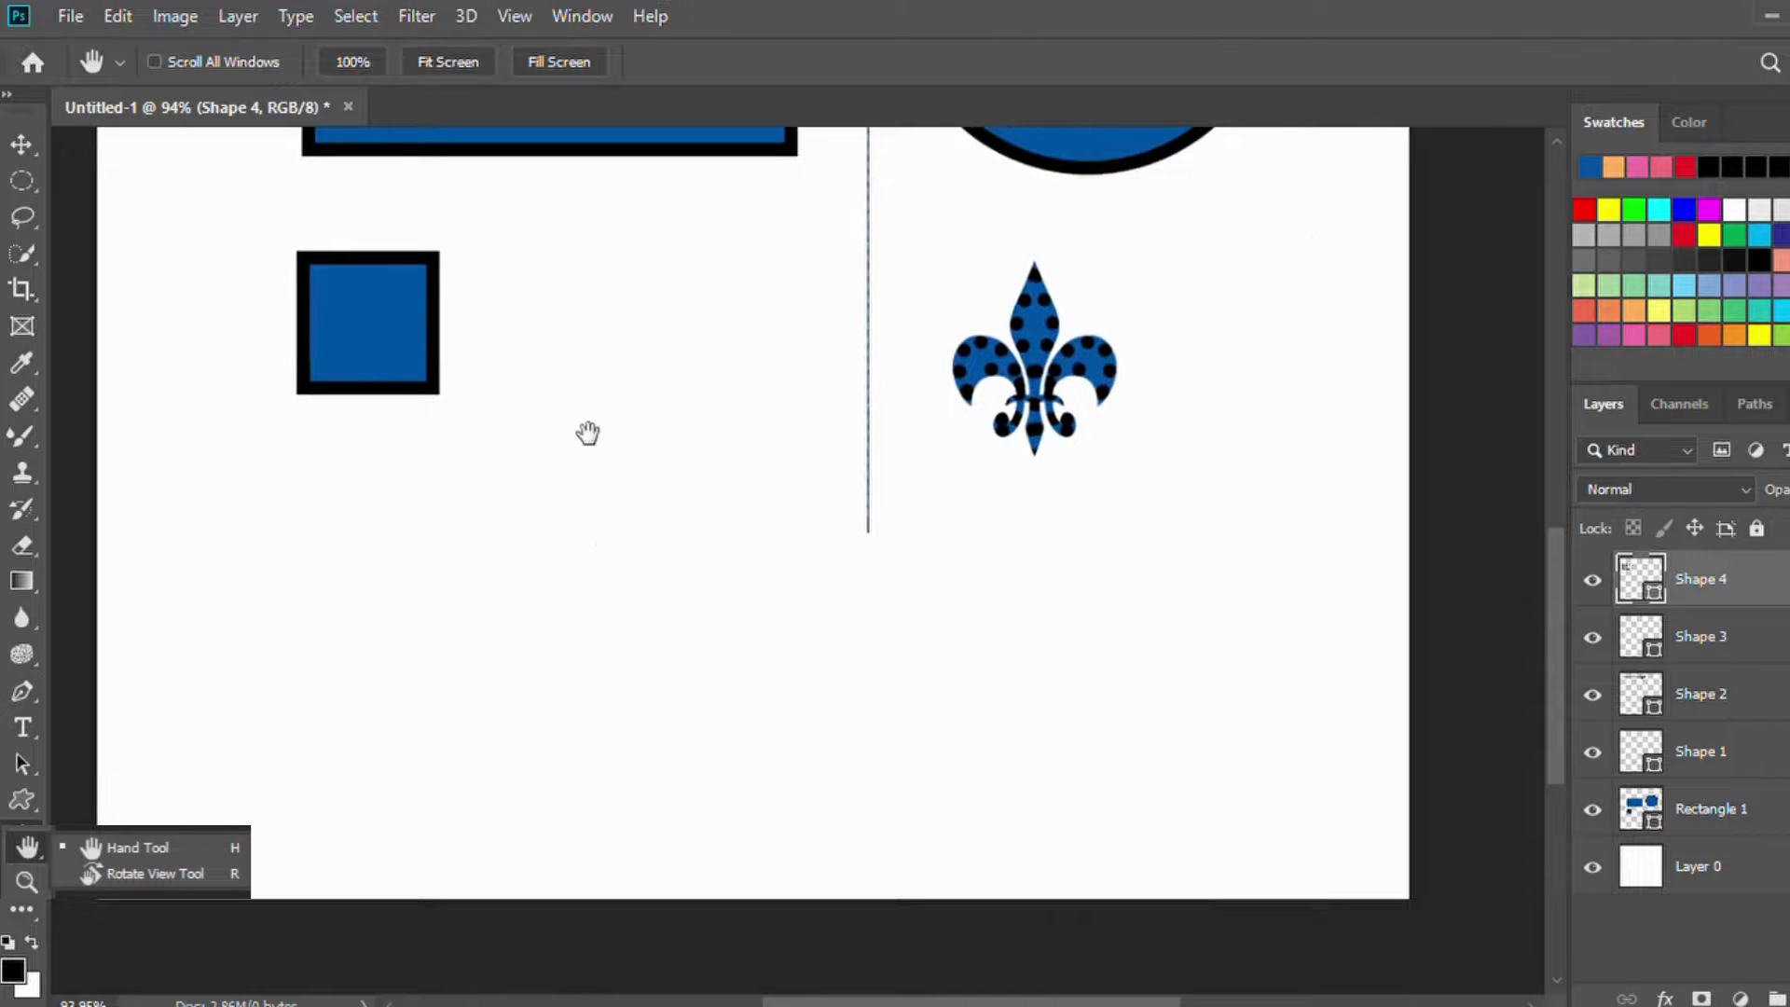
drag(587, 432, 587, 559)
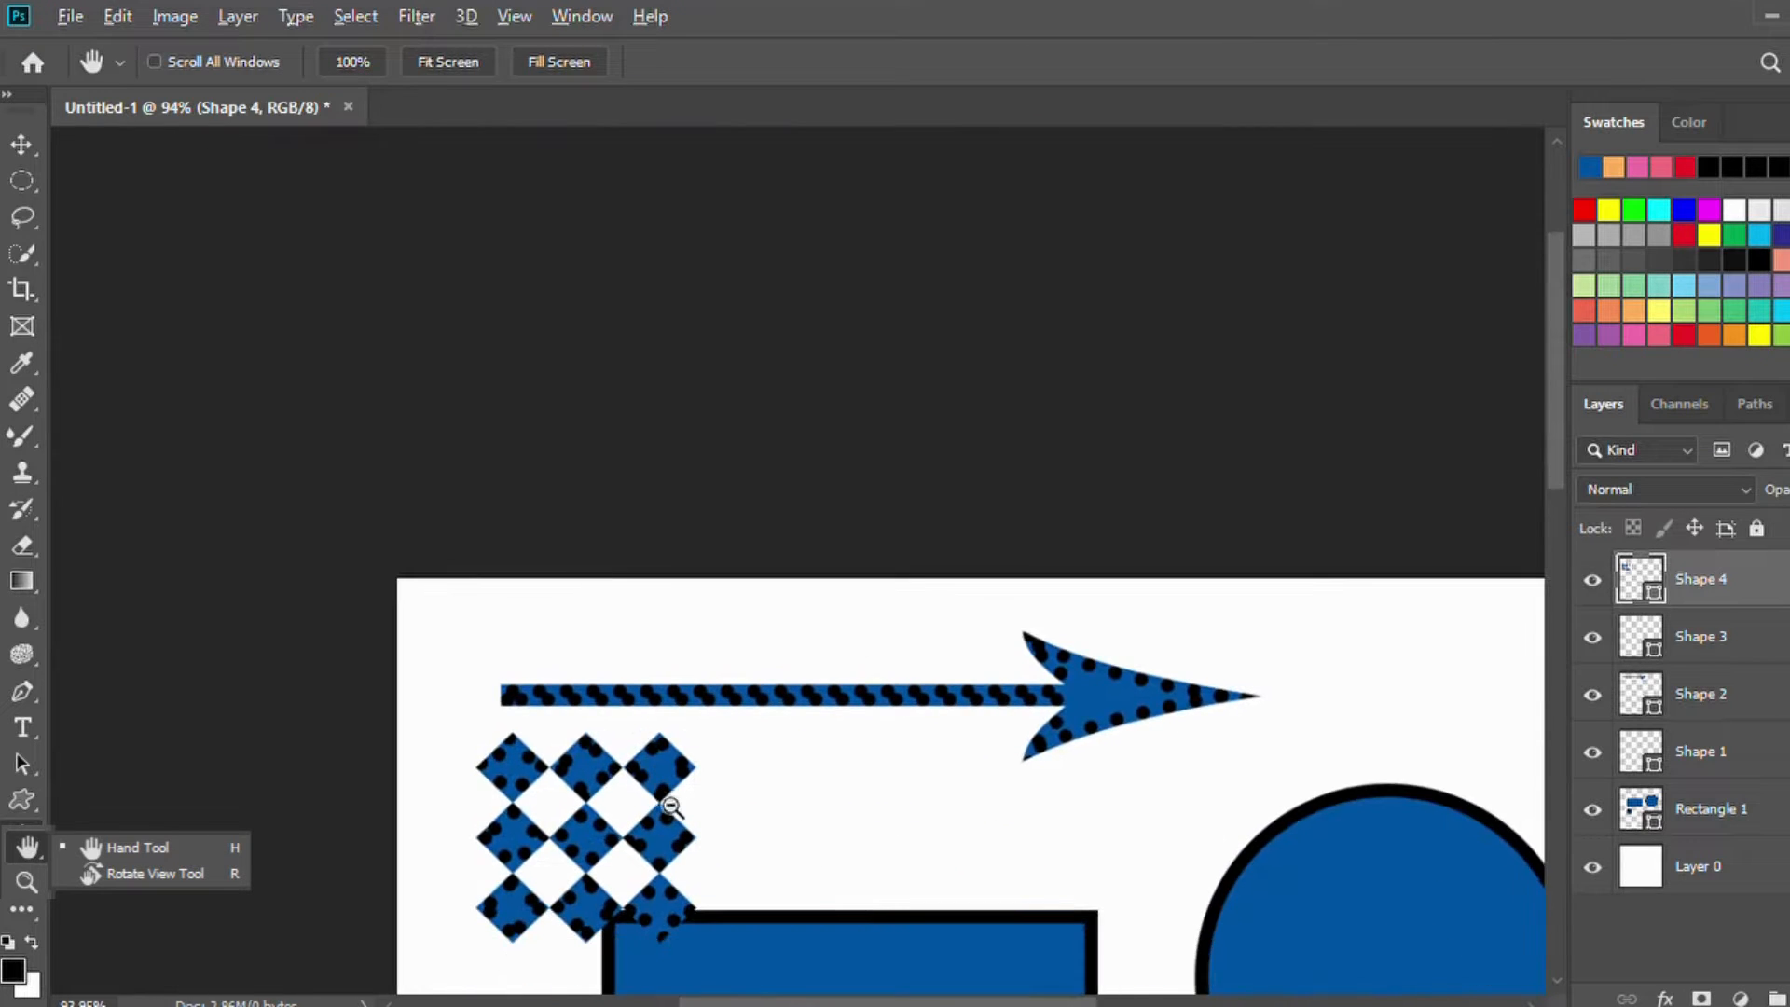
scroll(671, 806, up, 6)
drag(998, 846, 533, 459)
drag(667, 767, 1018, 514)
drag(895, 560, 1207, 544)
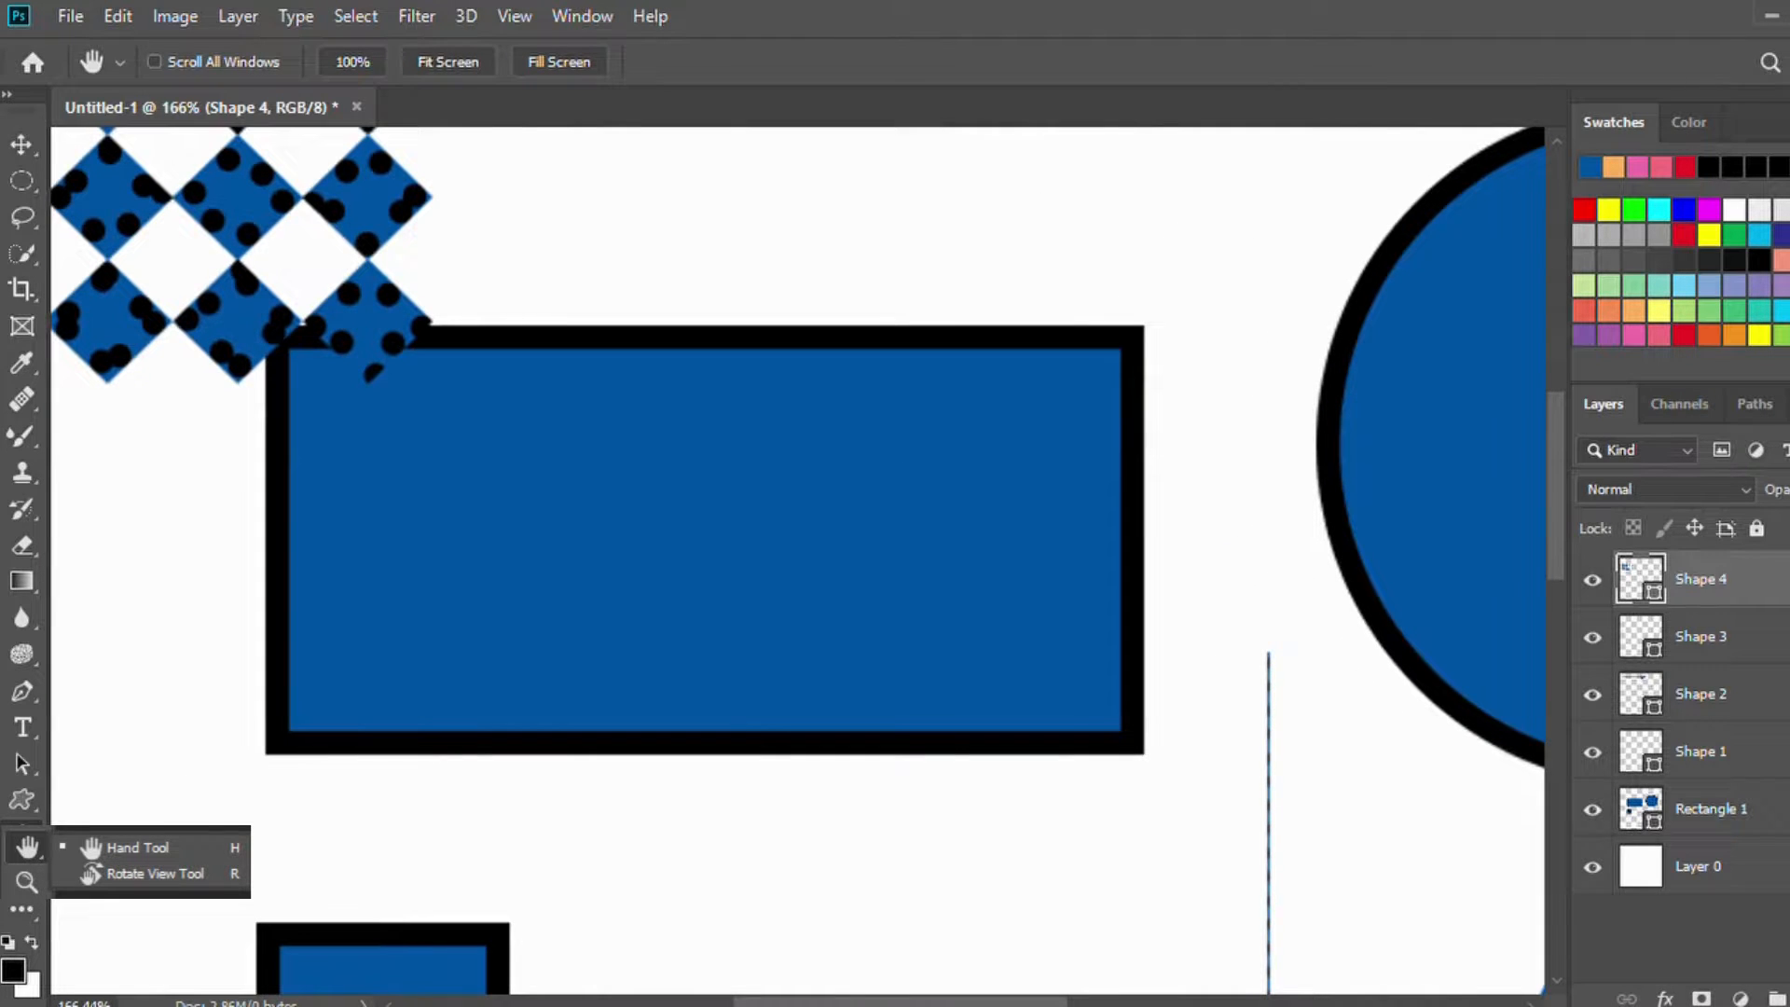
key(ctrl+0)
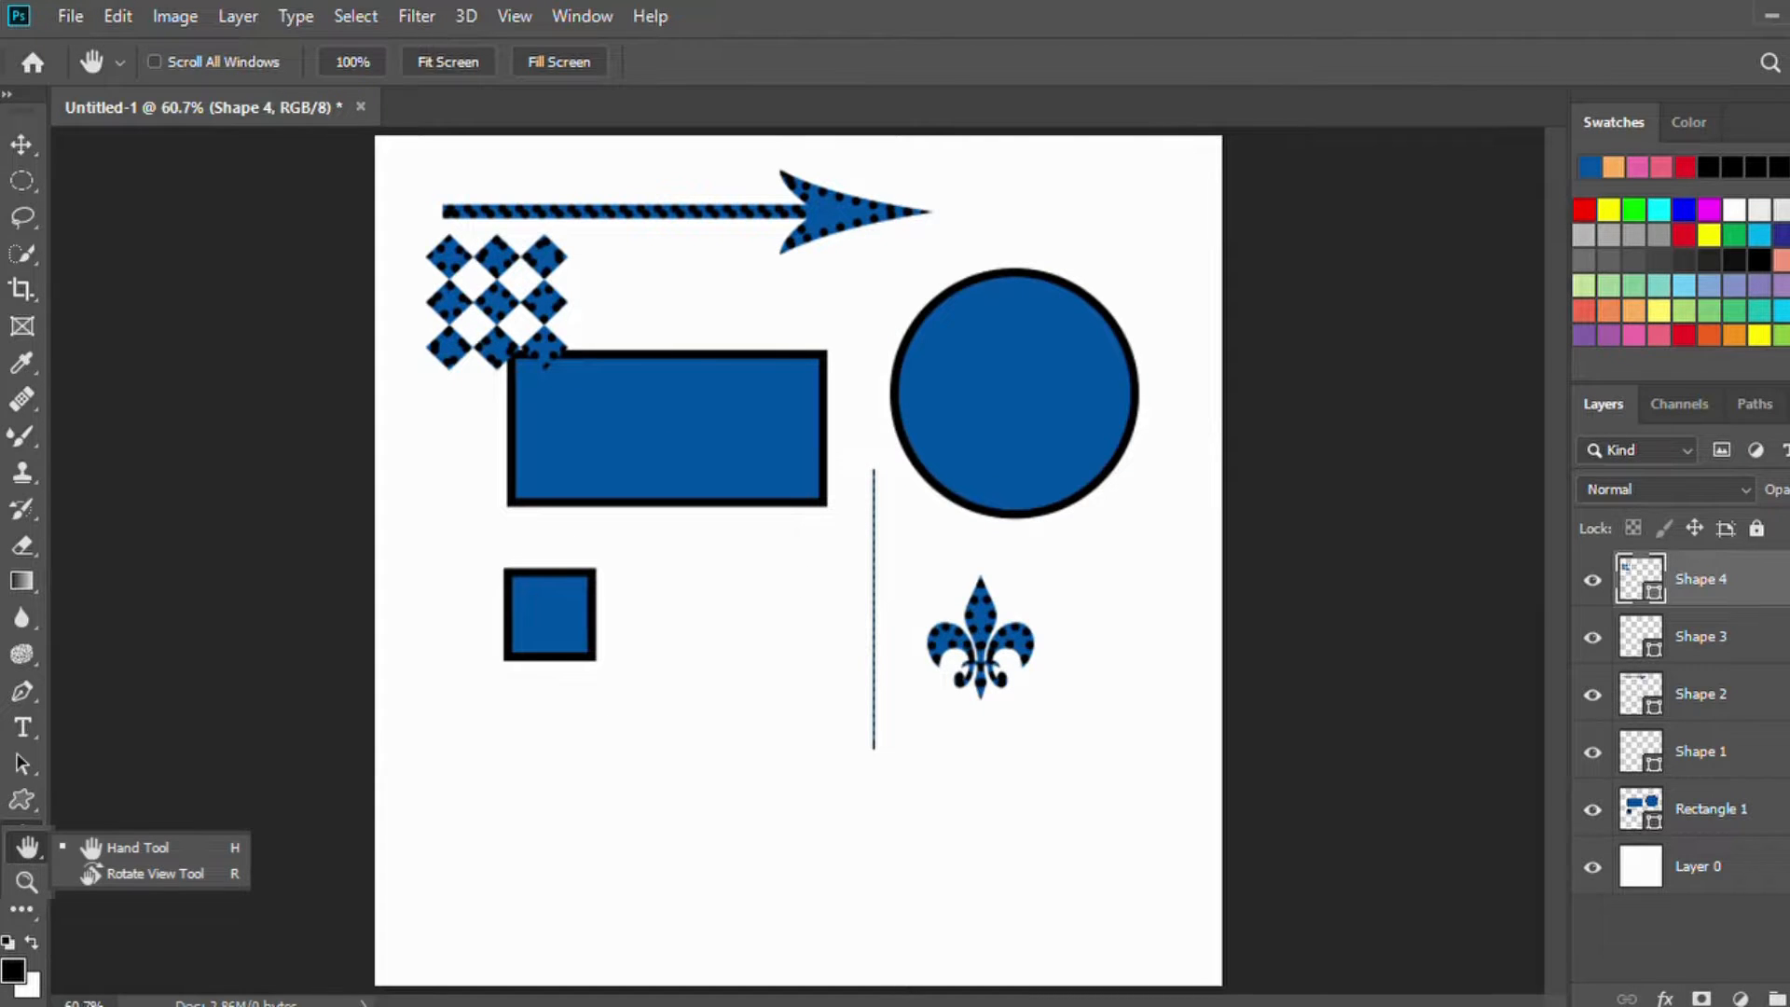
Step: Rotate the canvas view to 116° with the Rotate View tool
key(r)
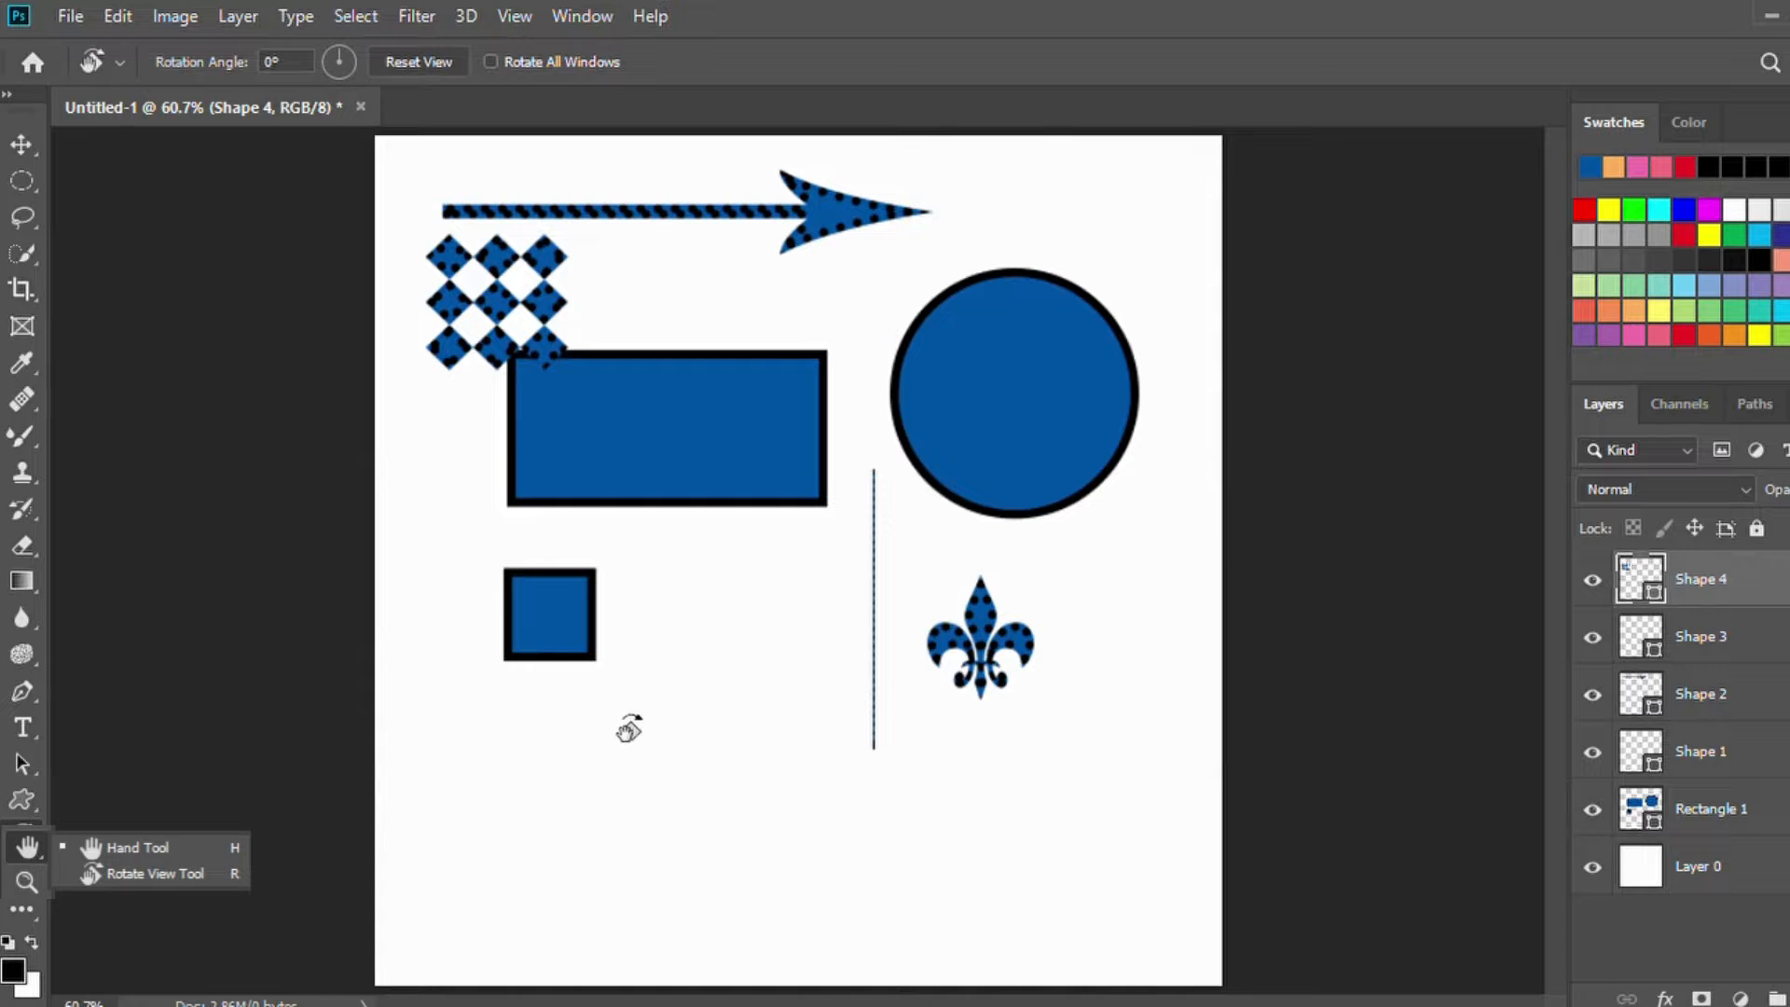
click(654, 709)
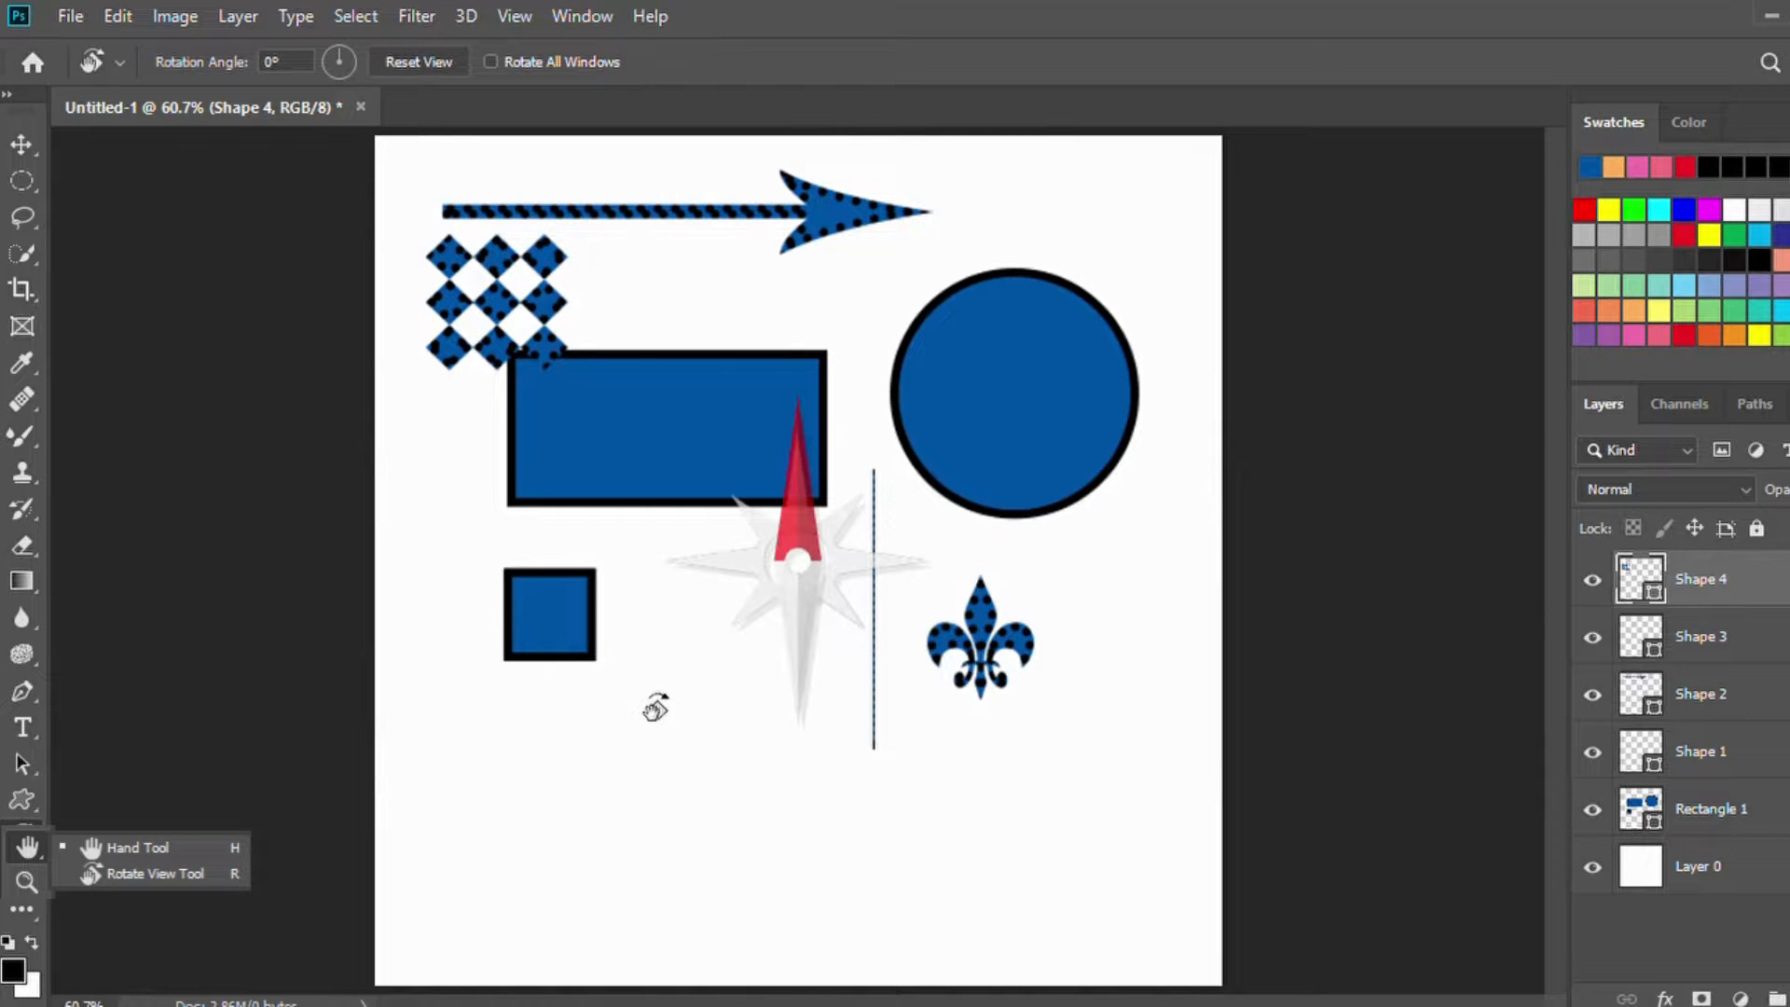
drag(656, 708, 546, 439)
drag(615, 524, 759, 510)
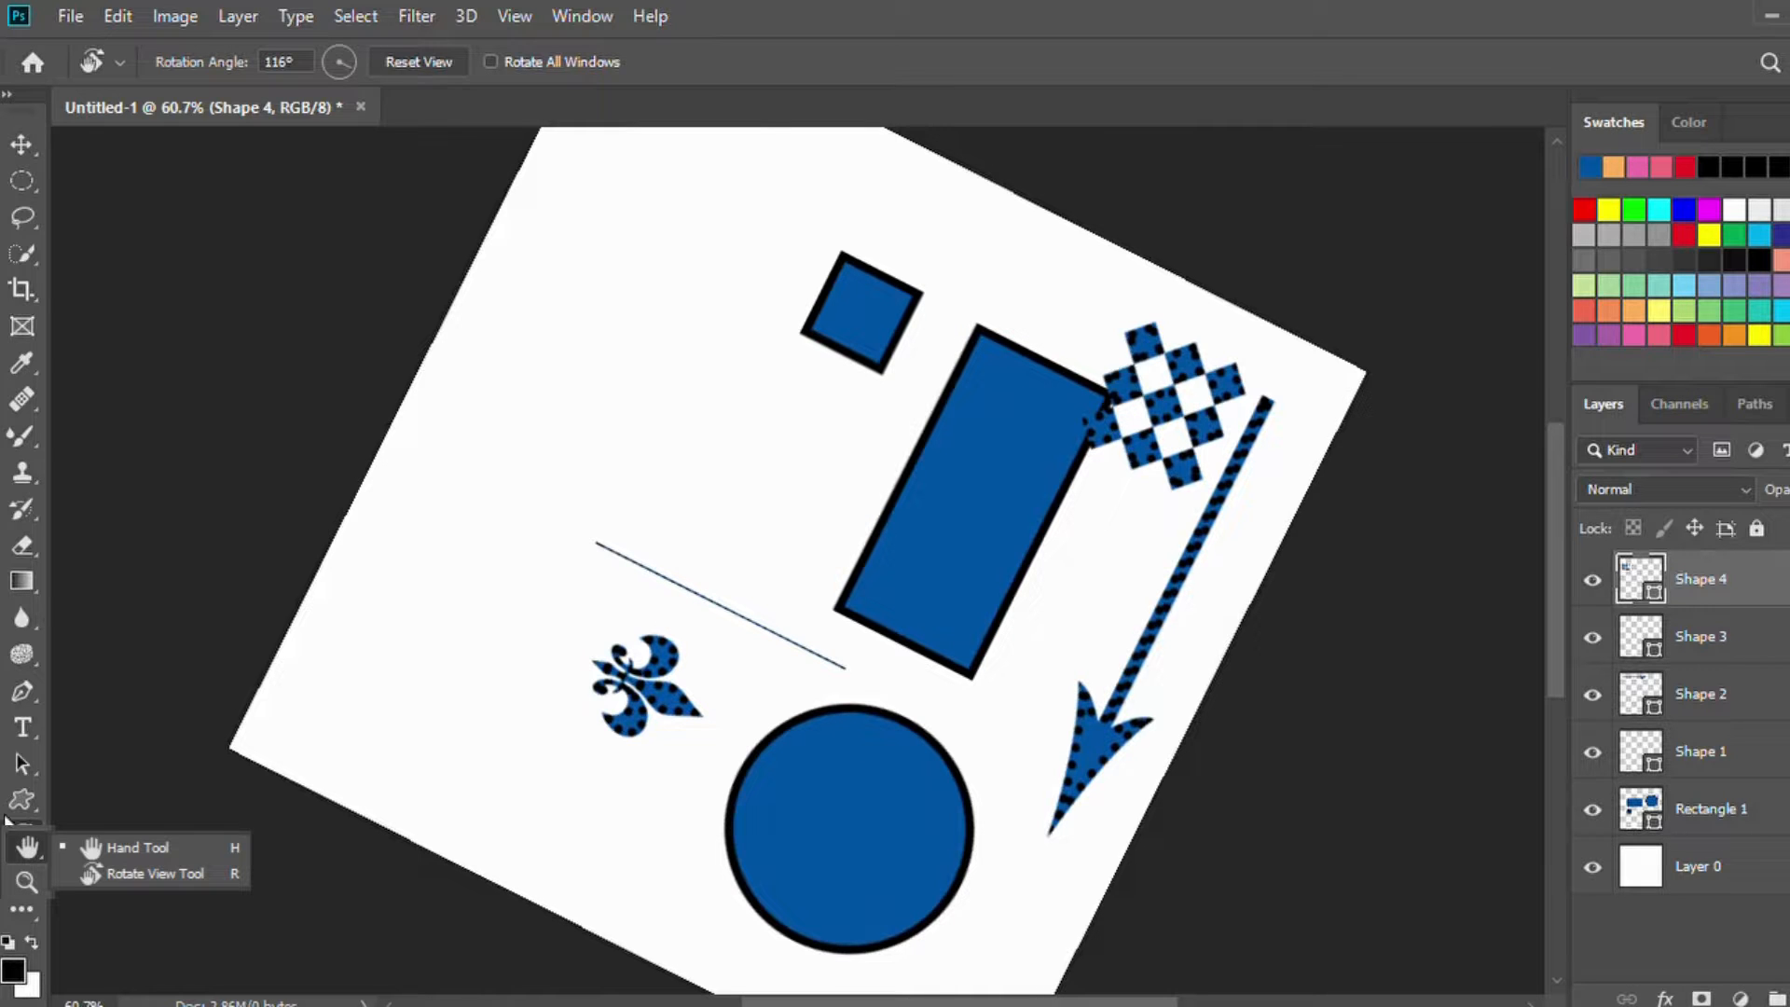
Step: Move the rotated canvas around with the Hand tool
click(136, 847)
drag(1082, 480, 666, 591)
drag(624, 494, 511, 663)
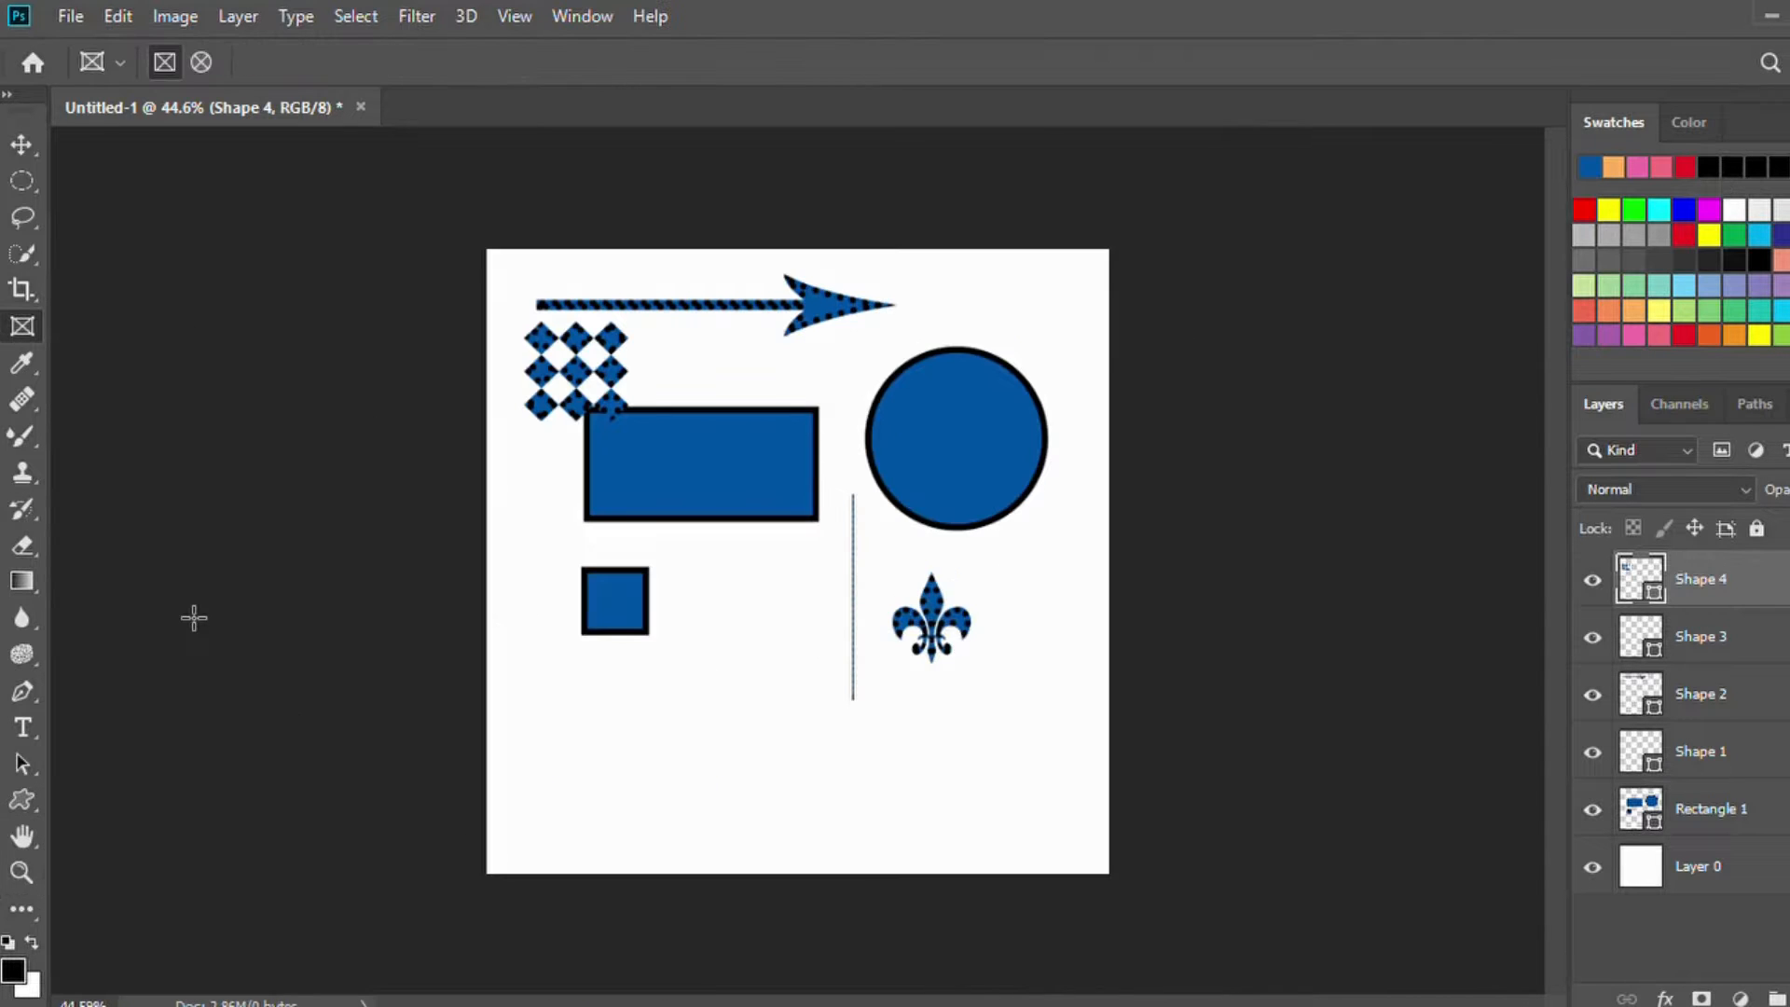
Step: Zoom in to 50% on the blank area beside the small square with the Zoom tool
click(20, 875)
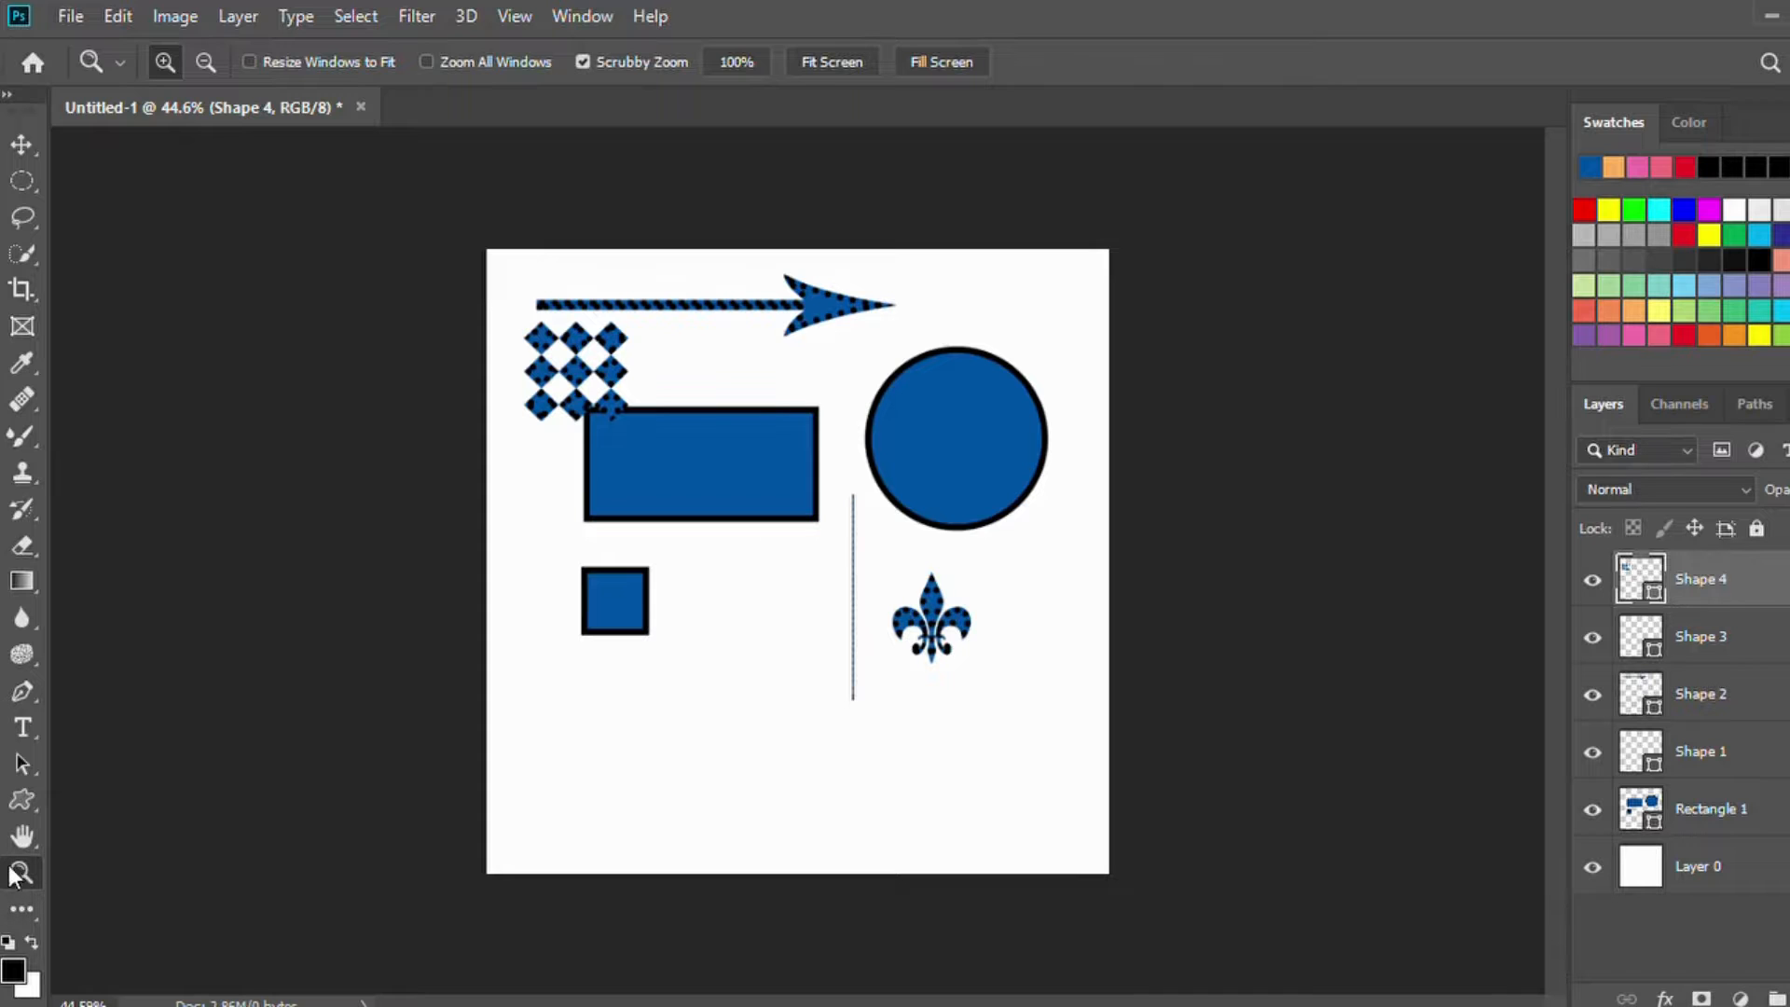
click(792, 684)
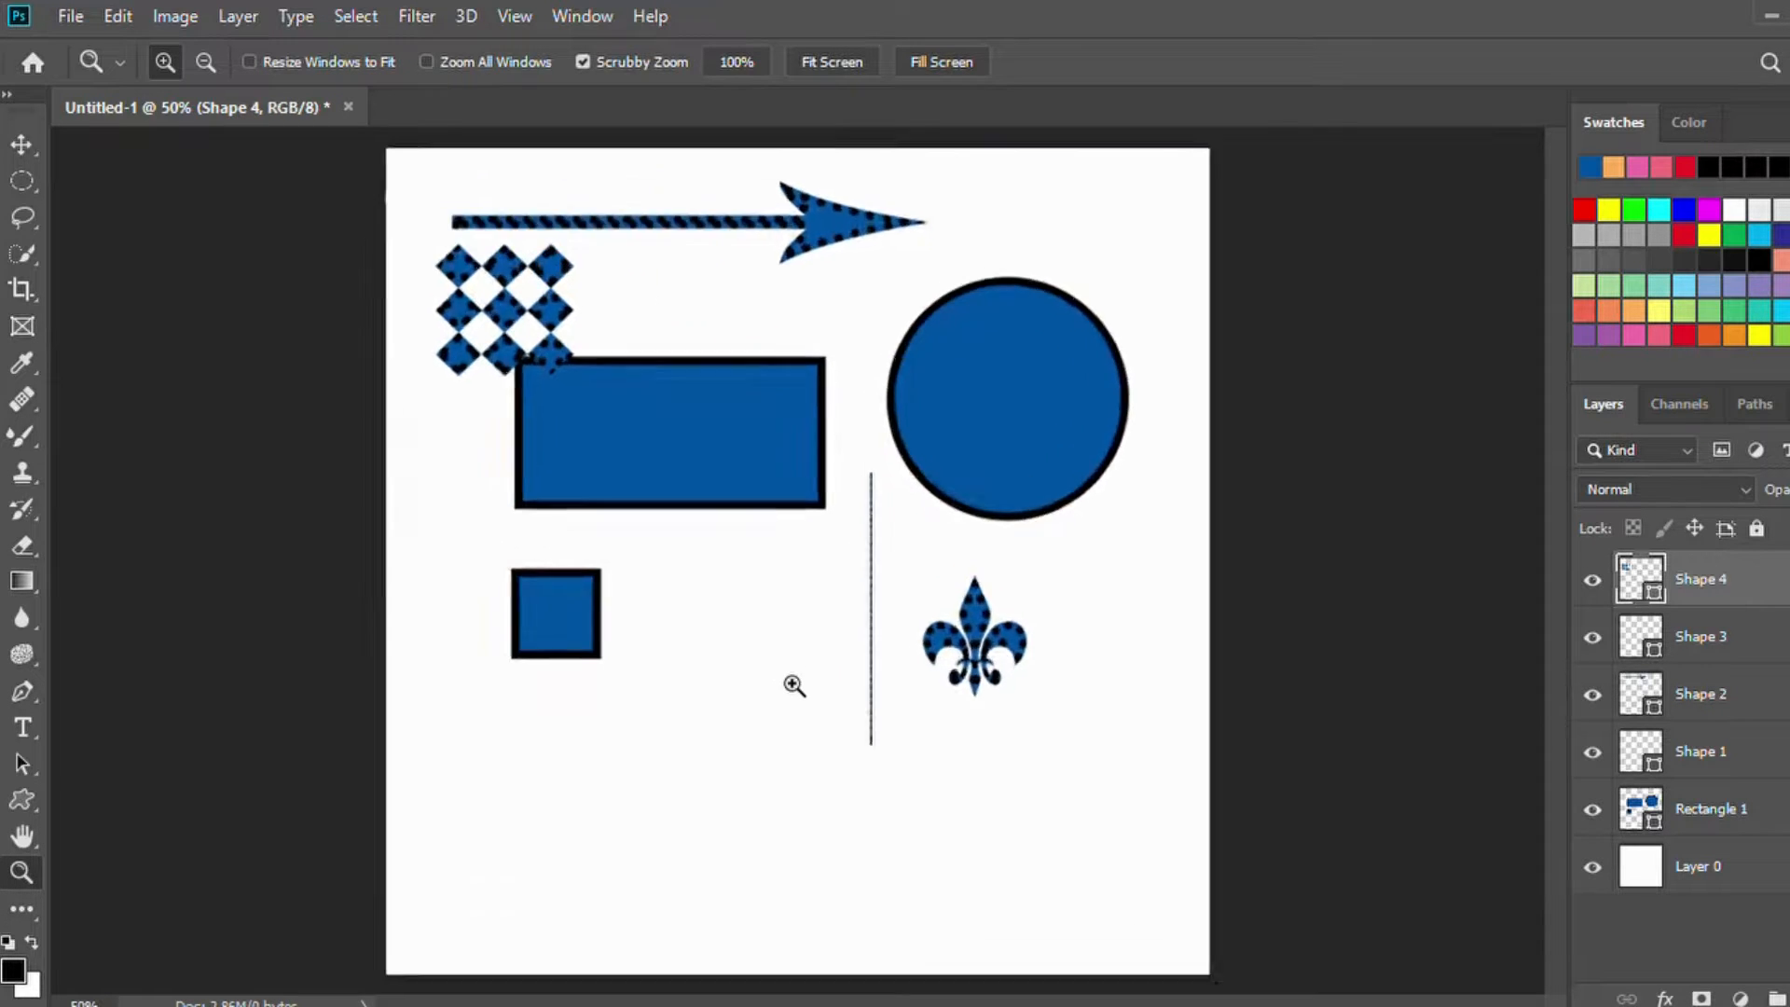
Step: Zoom in on the small blue square with the Zoom tool, through 500% and on until the pixel grid shows
click(793, 685)
drag(396, 451, 1007, 668)
click(680, 637)
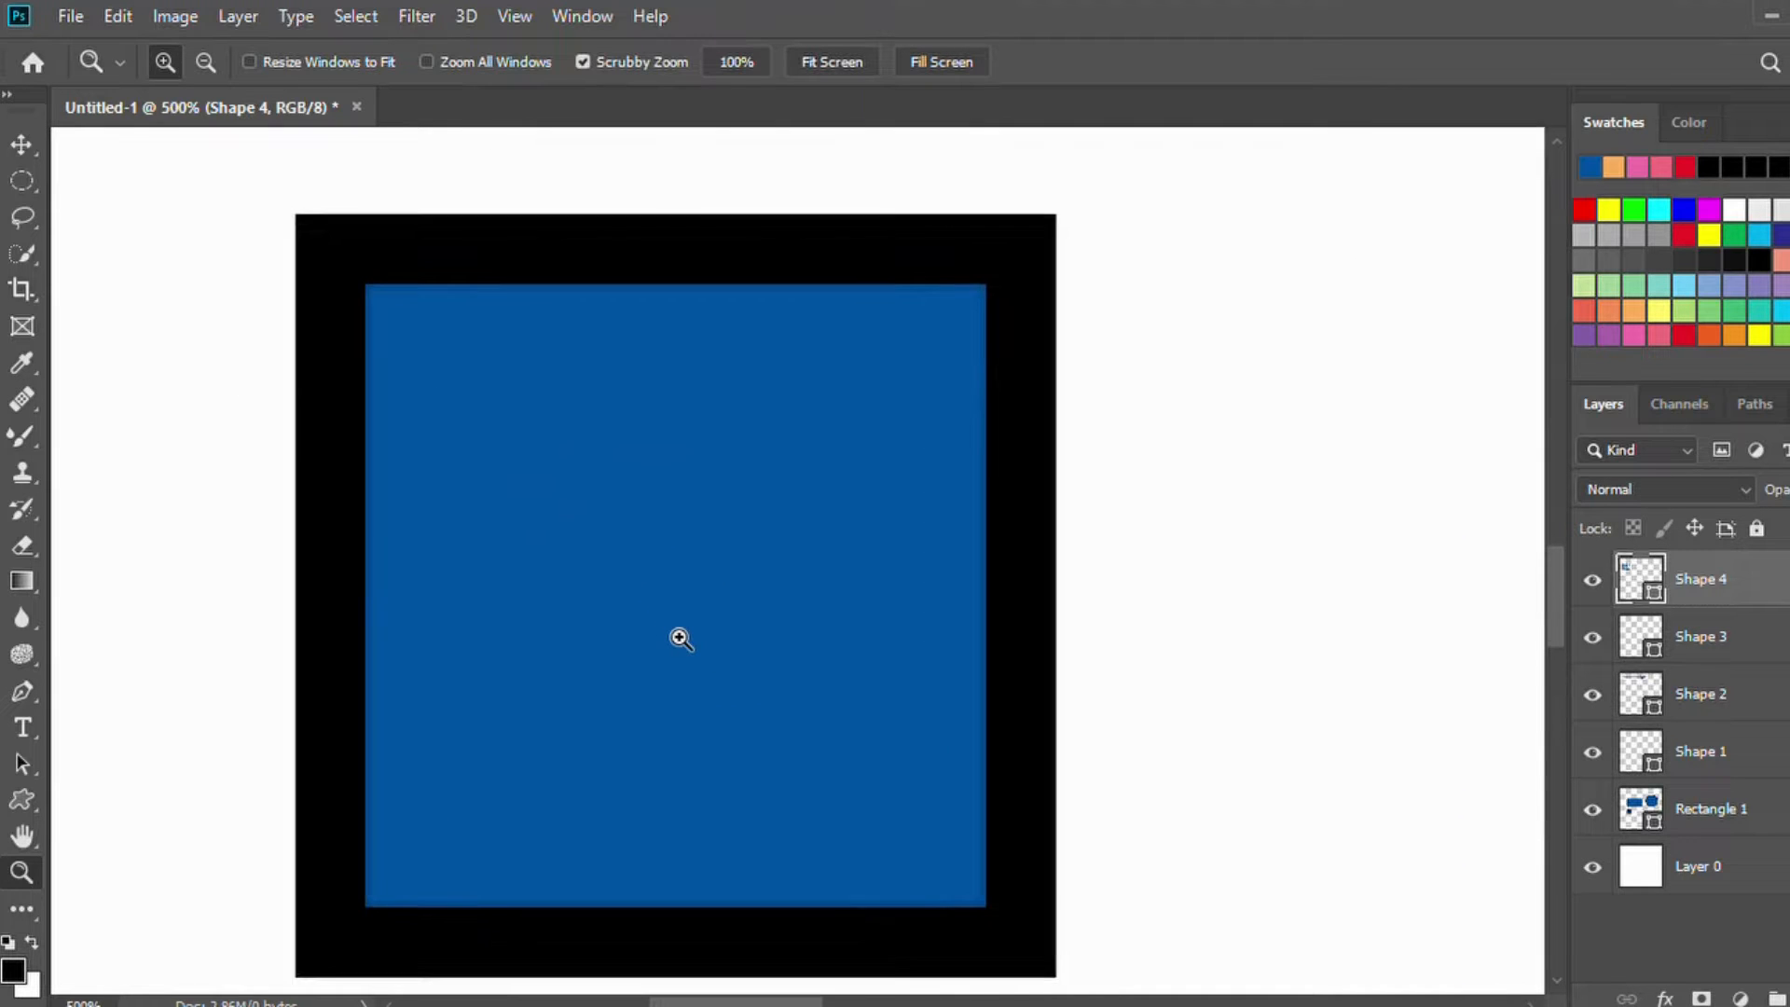
drag(408, 591, 575, 591)
click(584, 591)
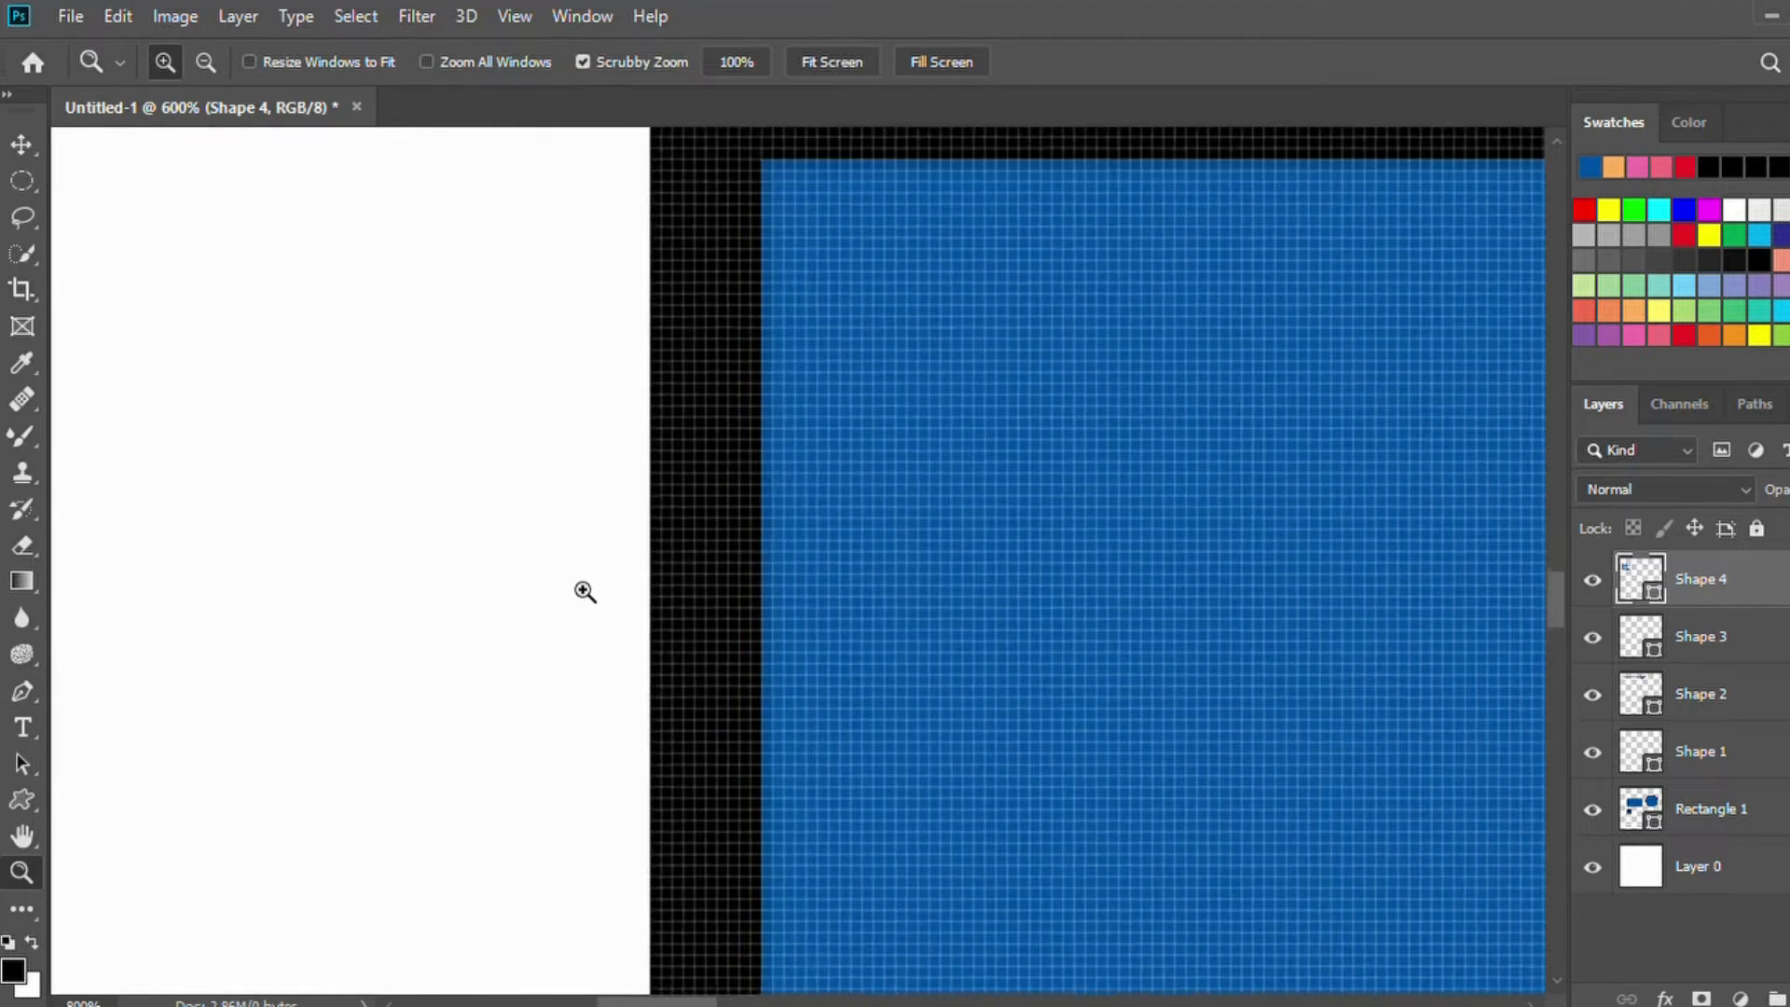
click(583, 591)
drag(967, 607, 568, 689)
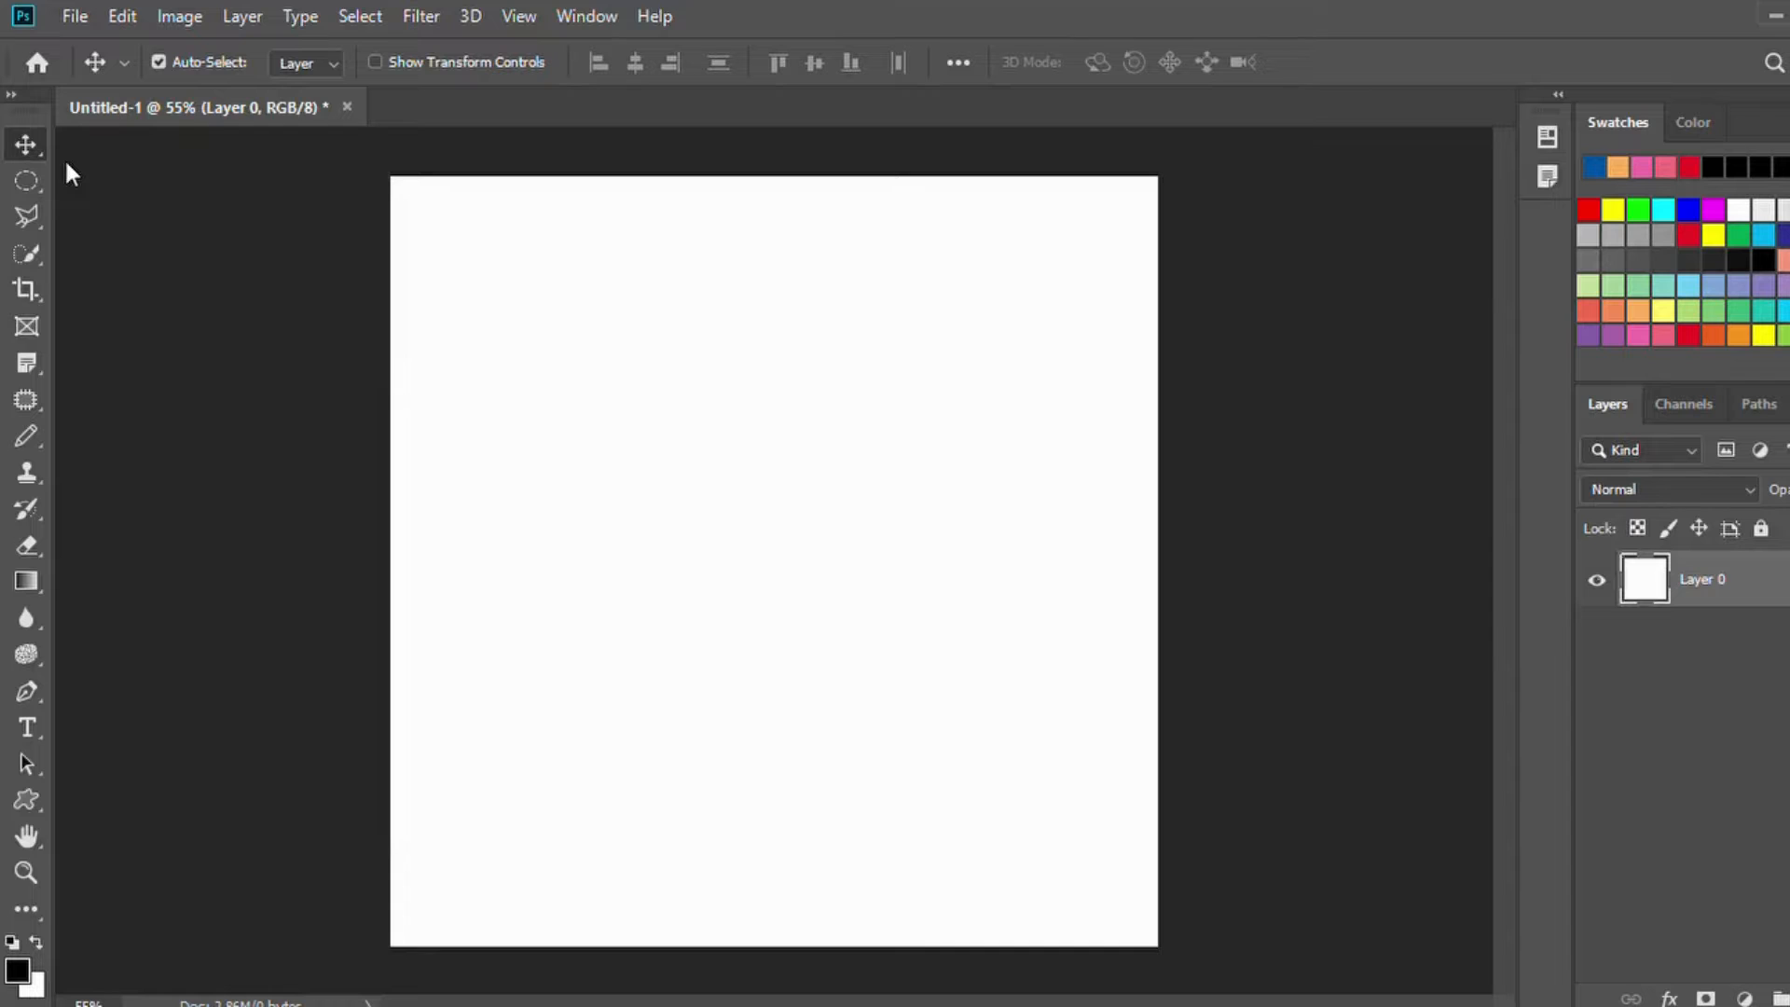
Step: Draw a 1.28 by 3.33 in artboard beside the canvas with the Artboard tool and add two matching artboards after it
key(shift+v)
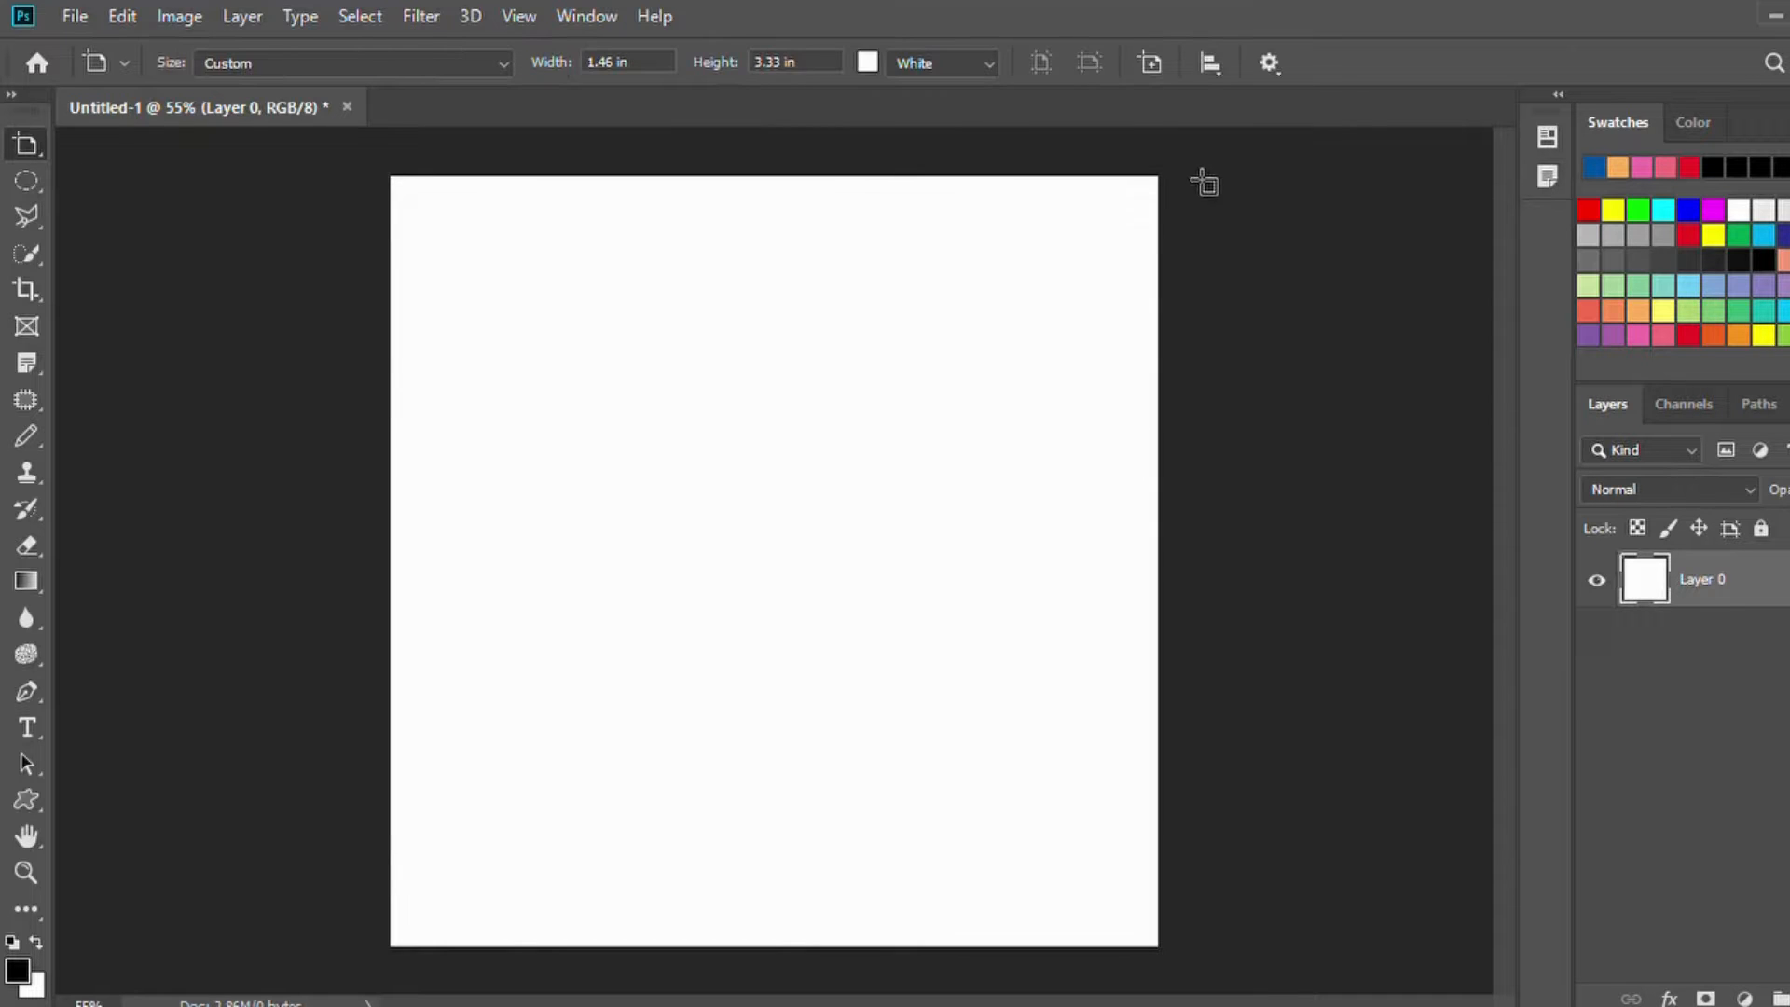
drag(1180, 175, 1476, 944)
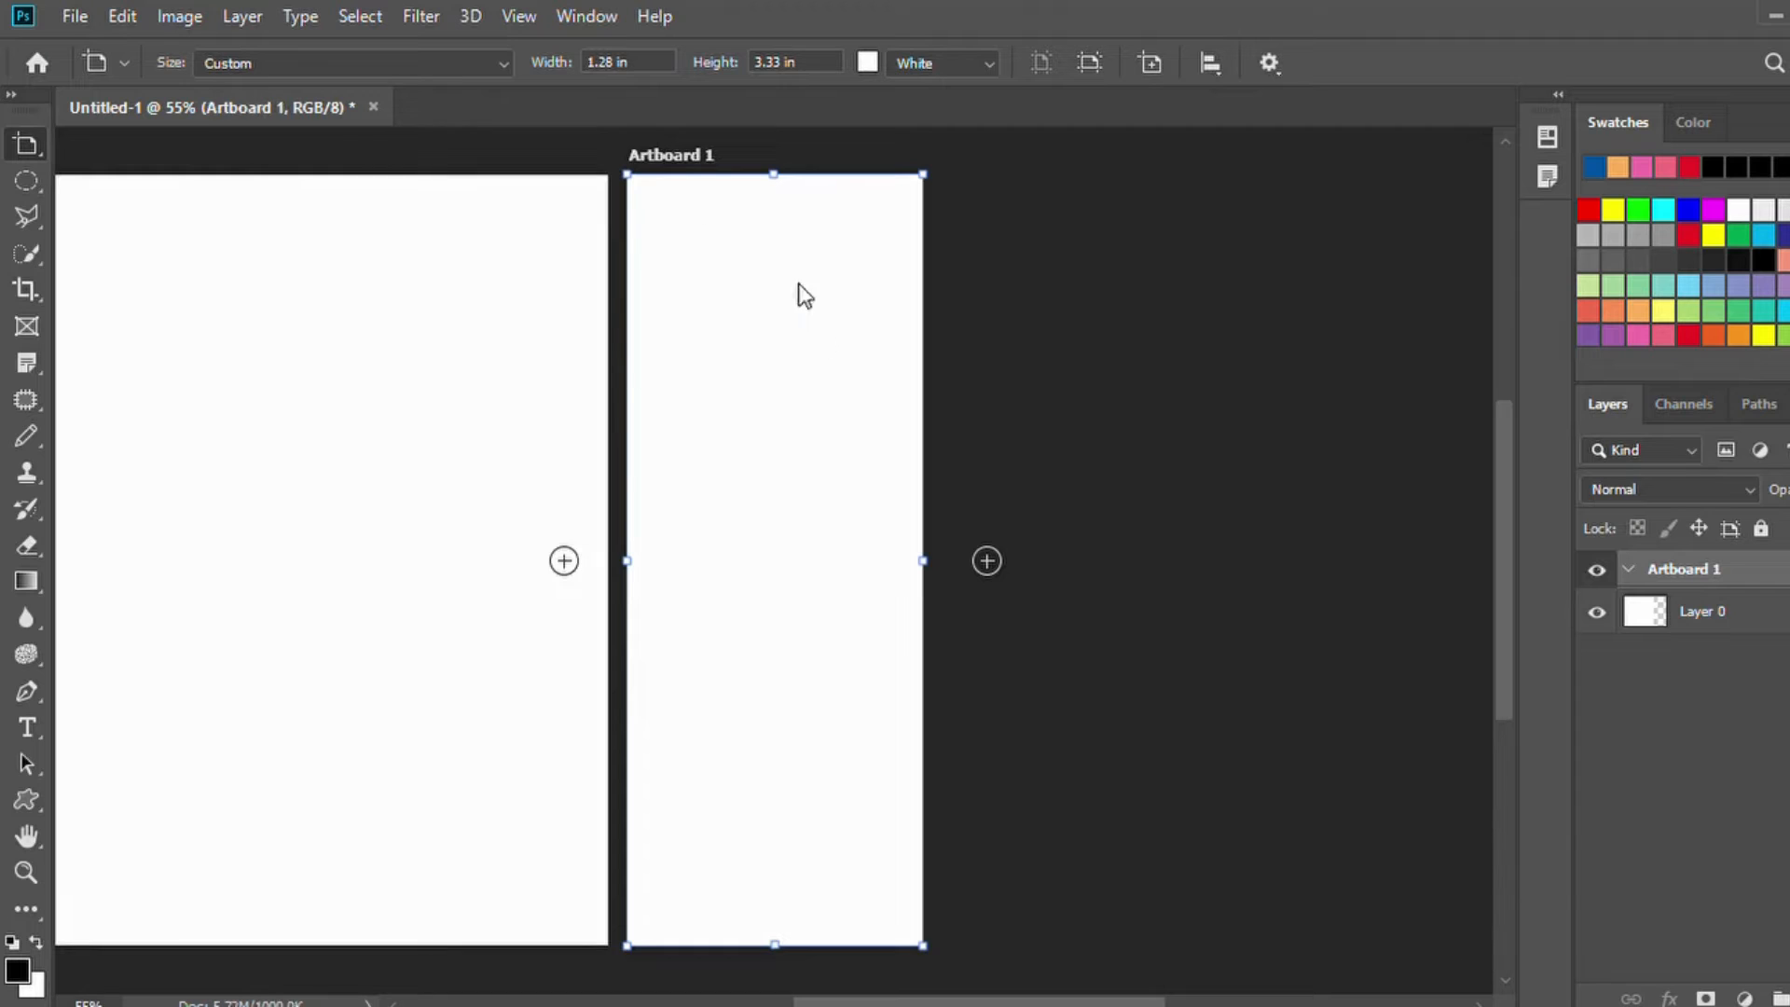
click(983, 559)
click(975, 558)
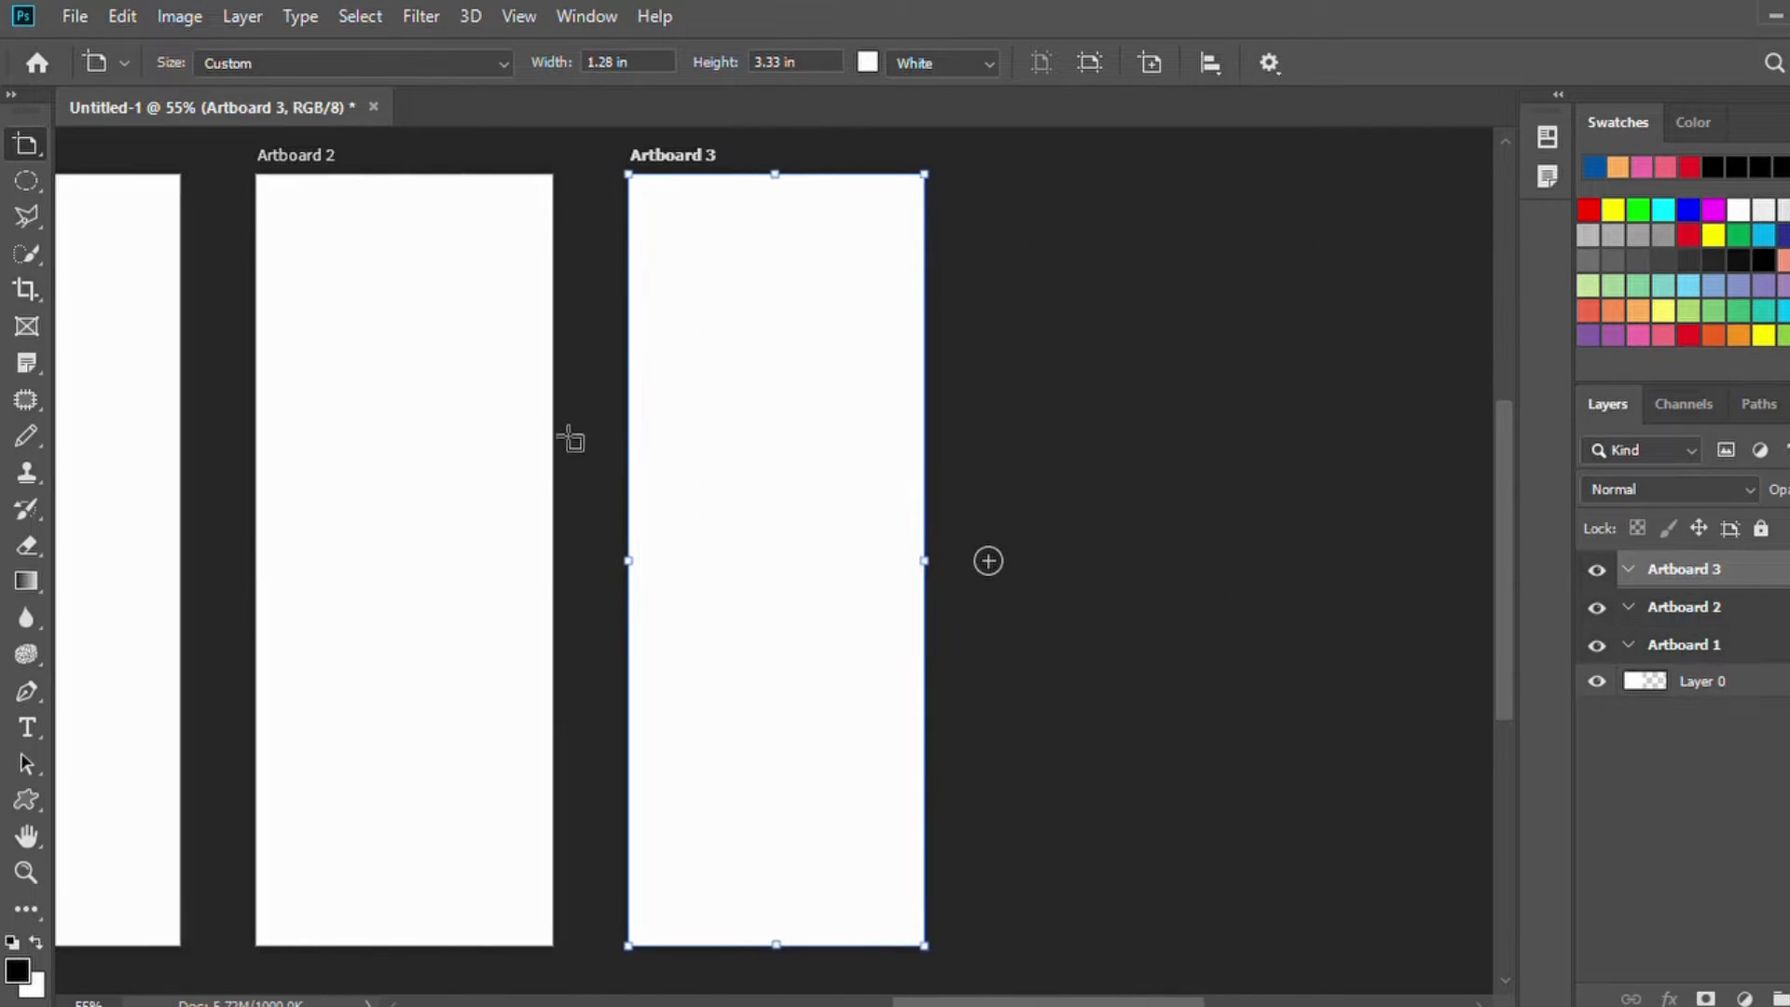
Step: Switch to the Move tool, clear the artboard selection, and move an artboard sideways across the workspace
right_click(12, 136)
click(71, 144)
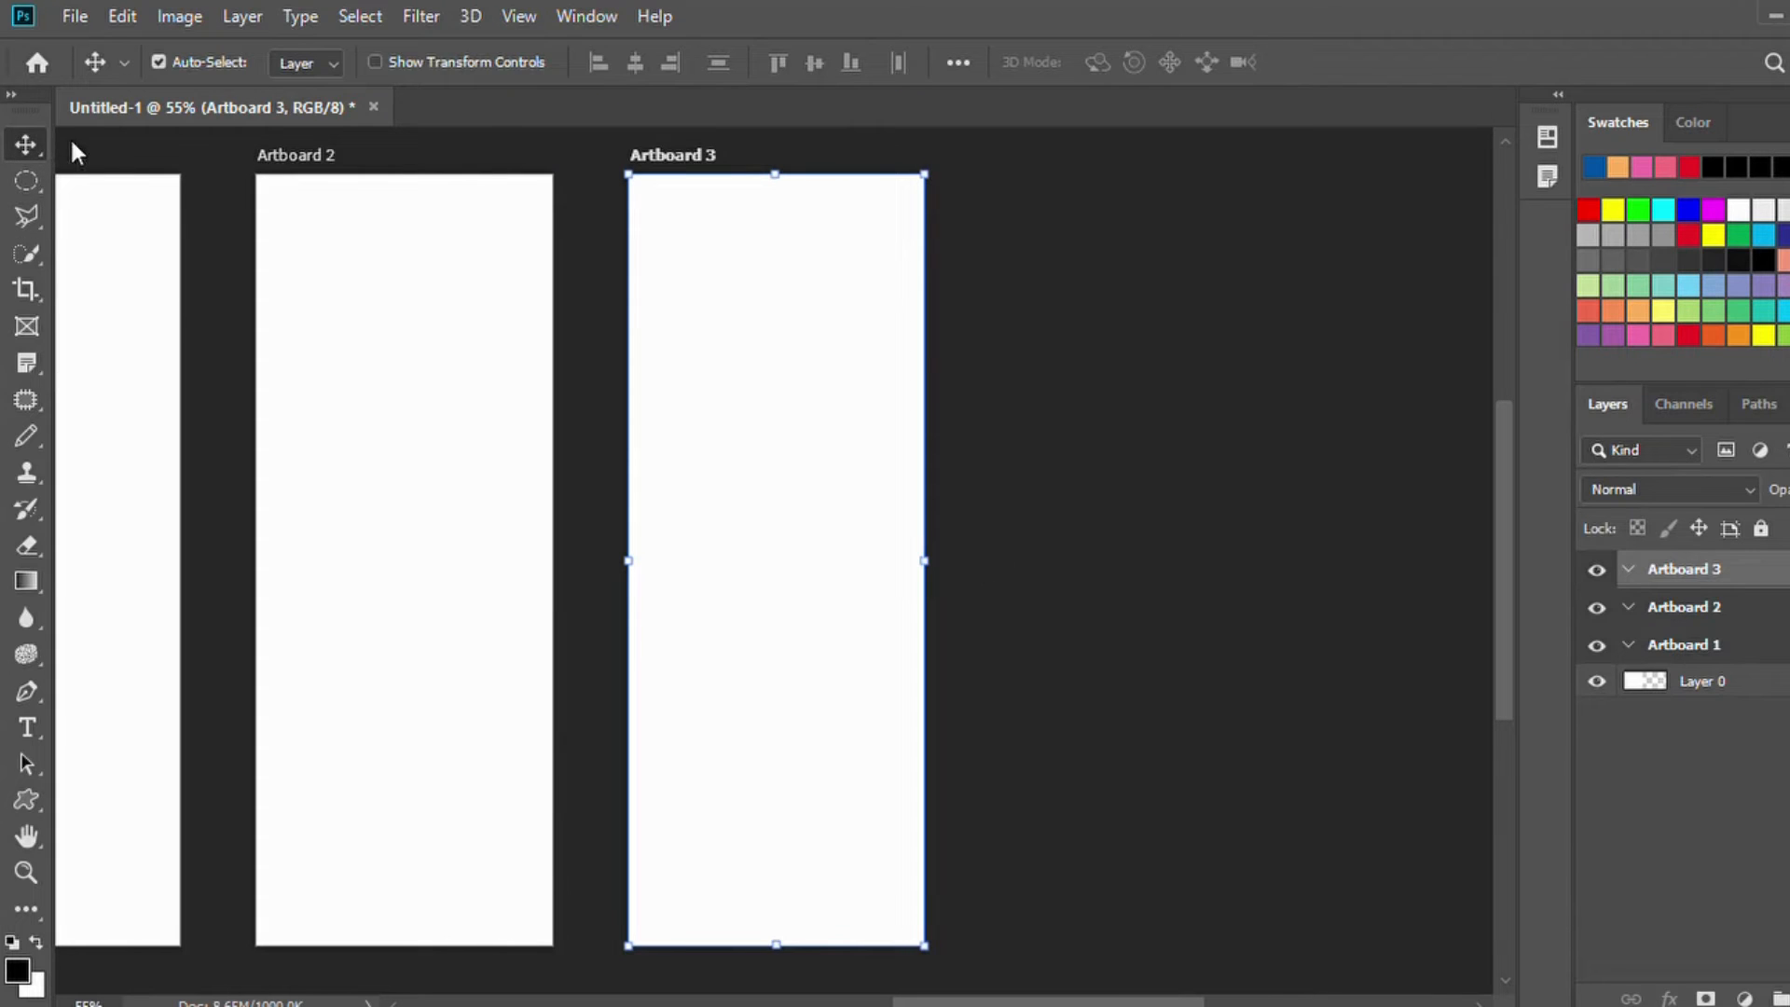
click(1063, 399)
scroll(535, 538, down, 3)
drag(349, 297, 953, 310)
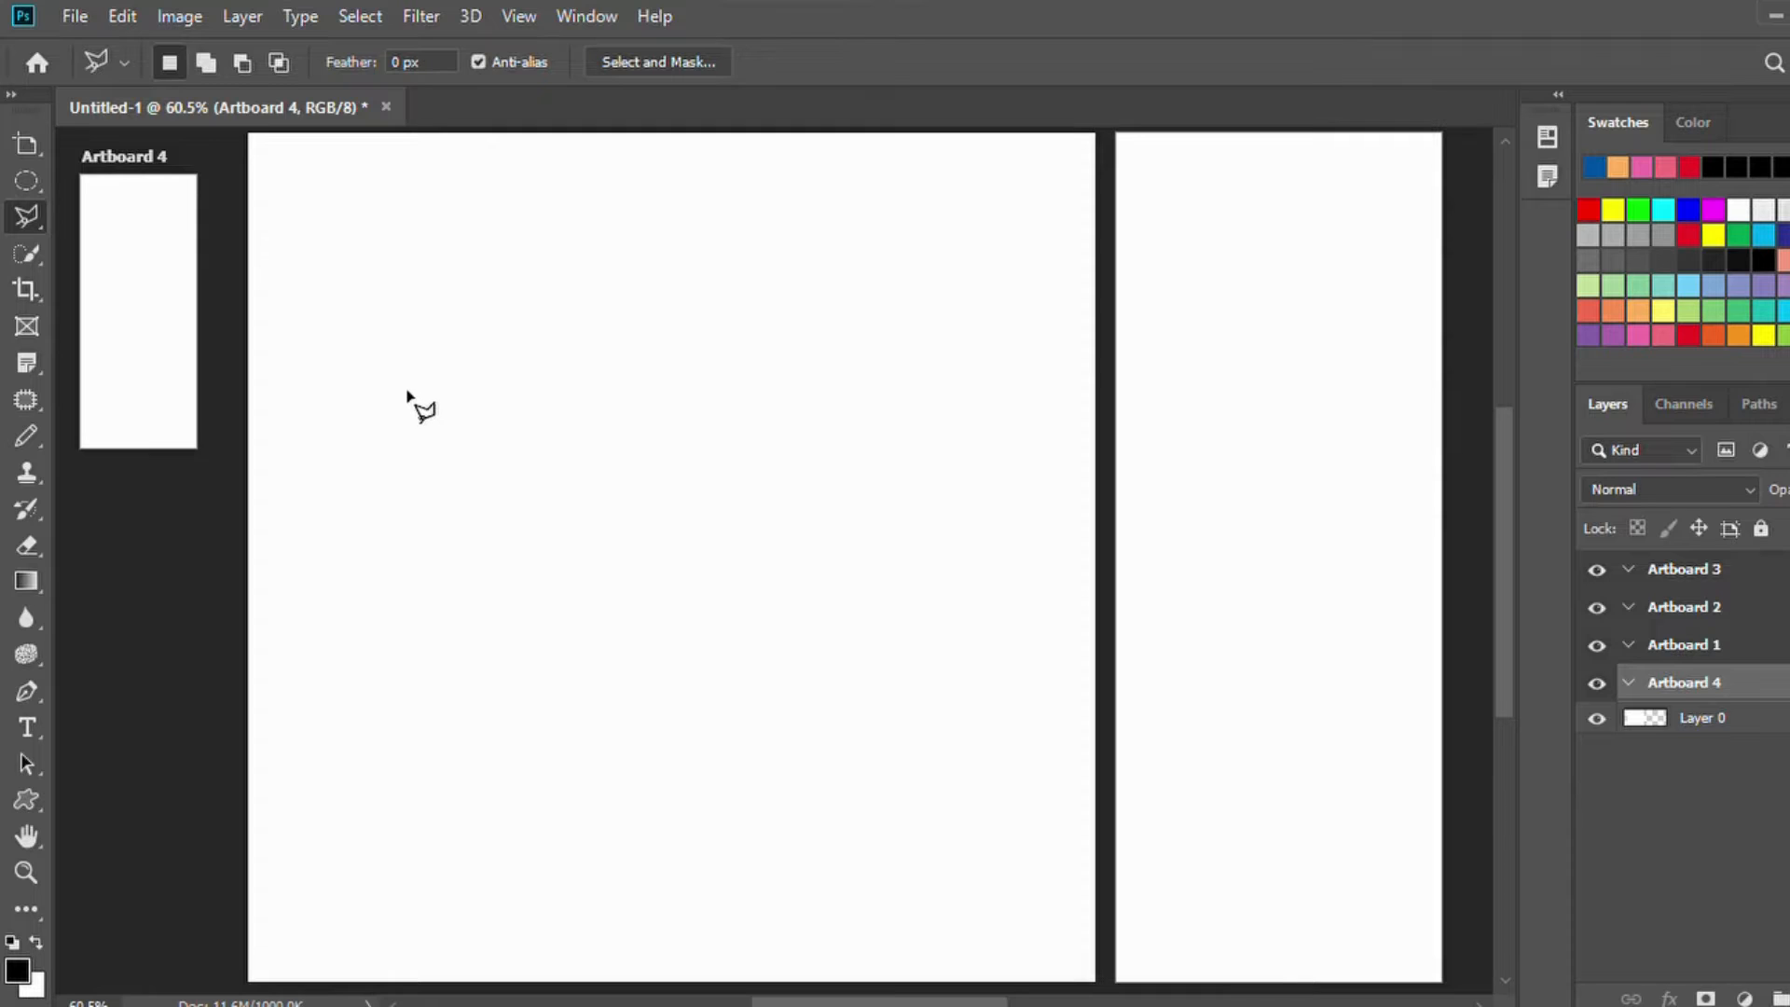
Step: Outline a closed, jagged zigzag selection on the large canvas with the Polygonal Lasso tool, and deselect it
click(417, 436)
click(638, 289)
click(739, 408)
click(636, 363)
click(662, 550)
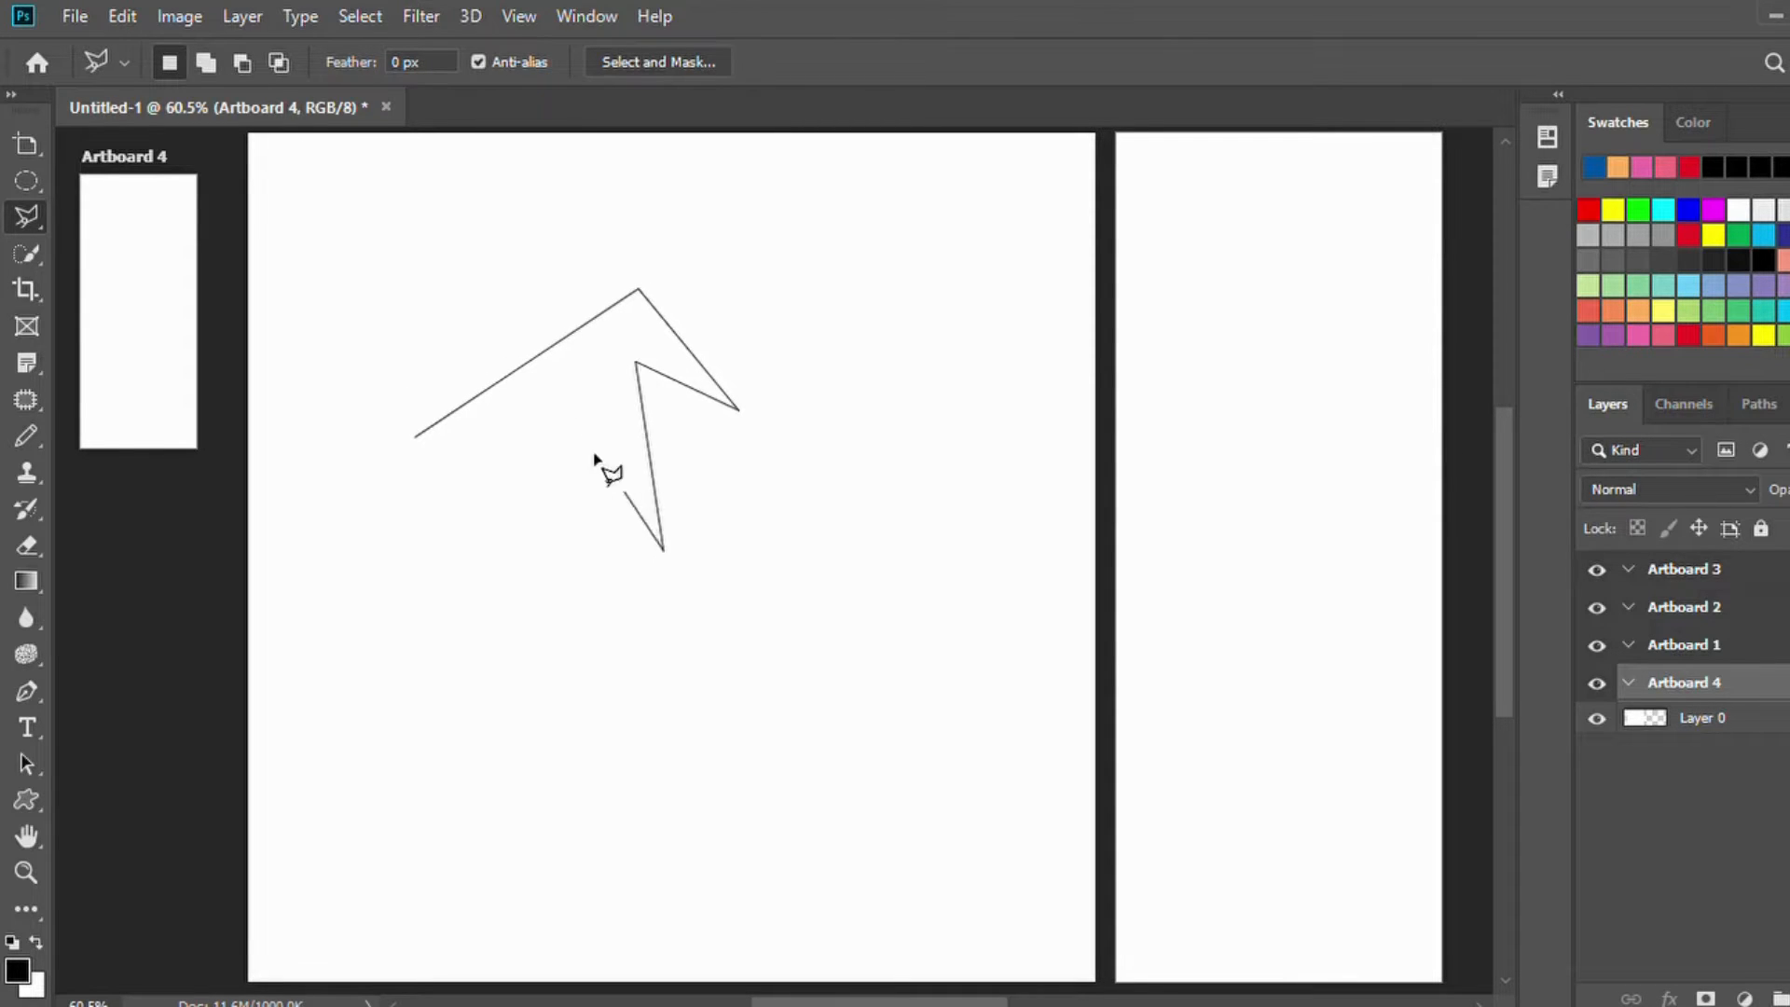
click(587, 425)
click(447, 515)
click(481, 446)
click(365, 468)
click(319, 338)
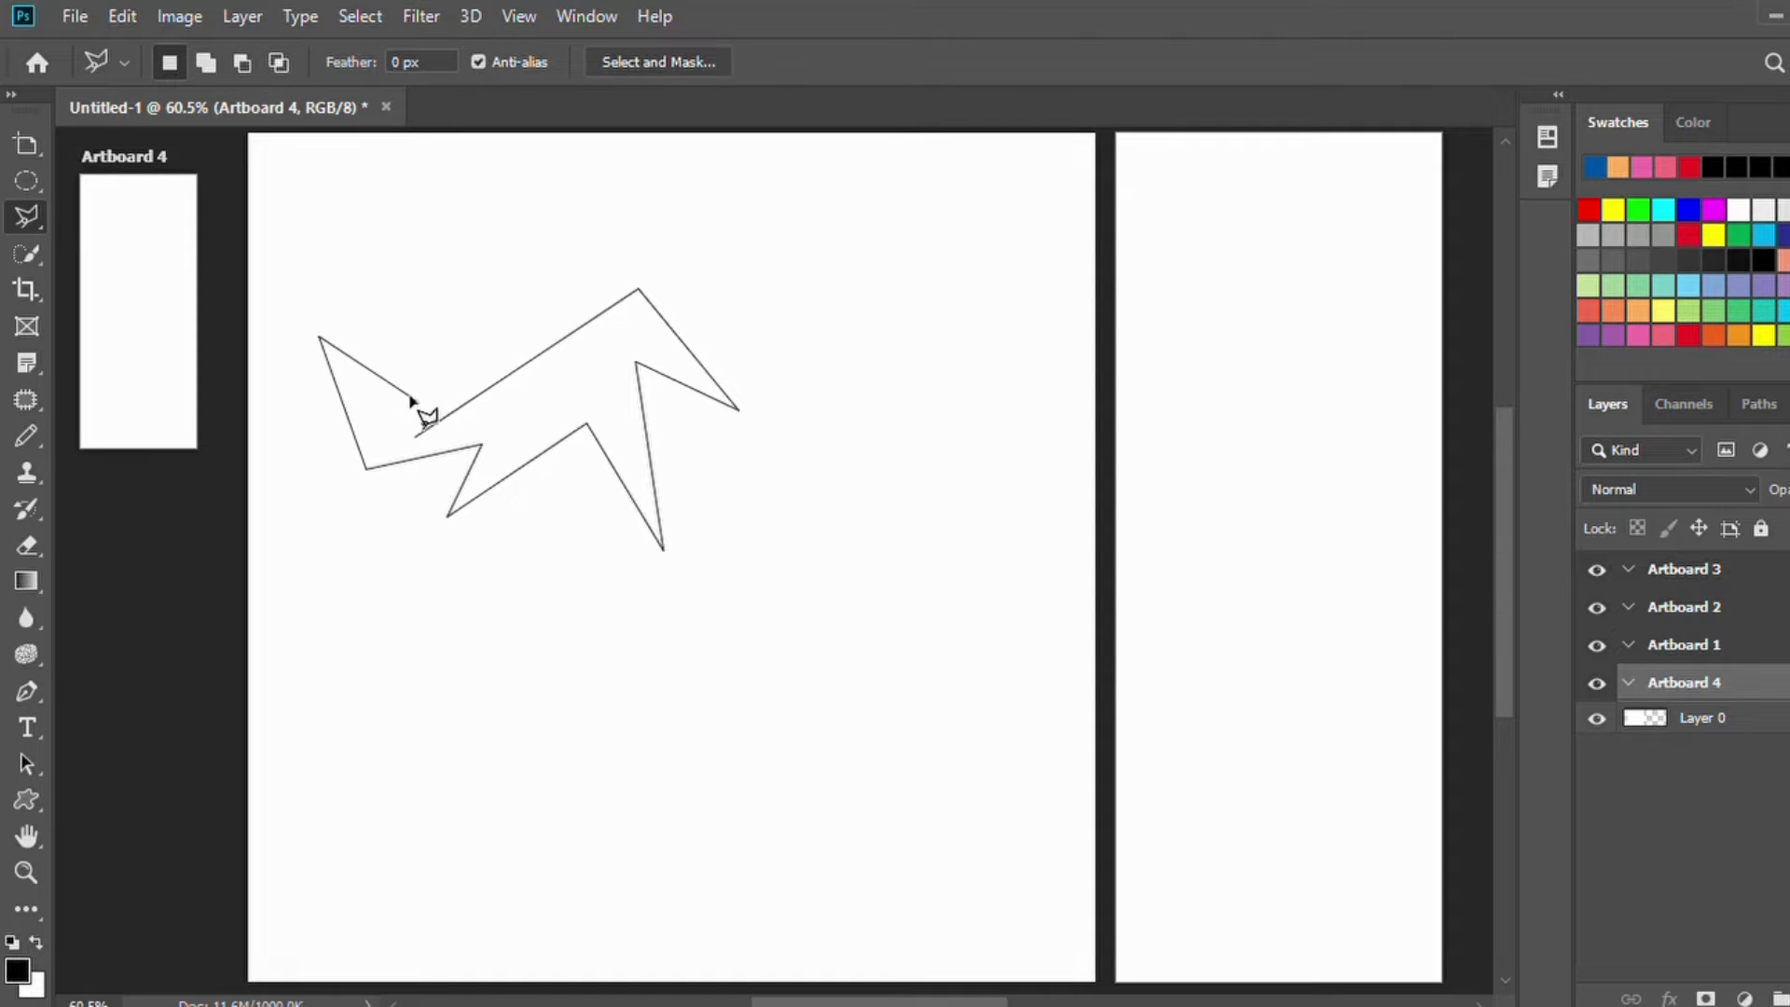
click(417, 401)
click(414, 436)
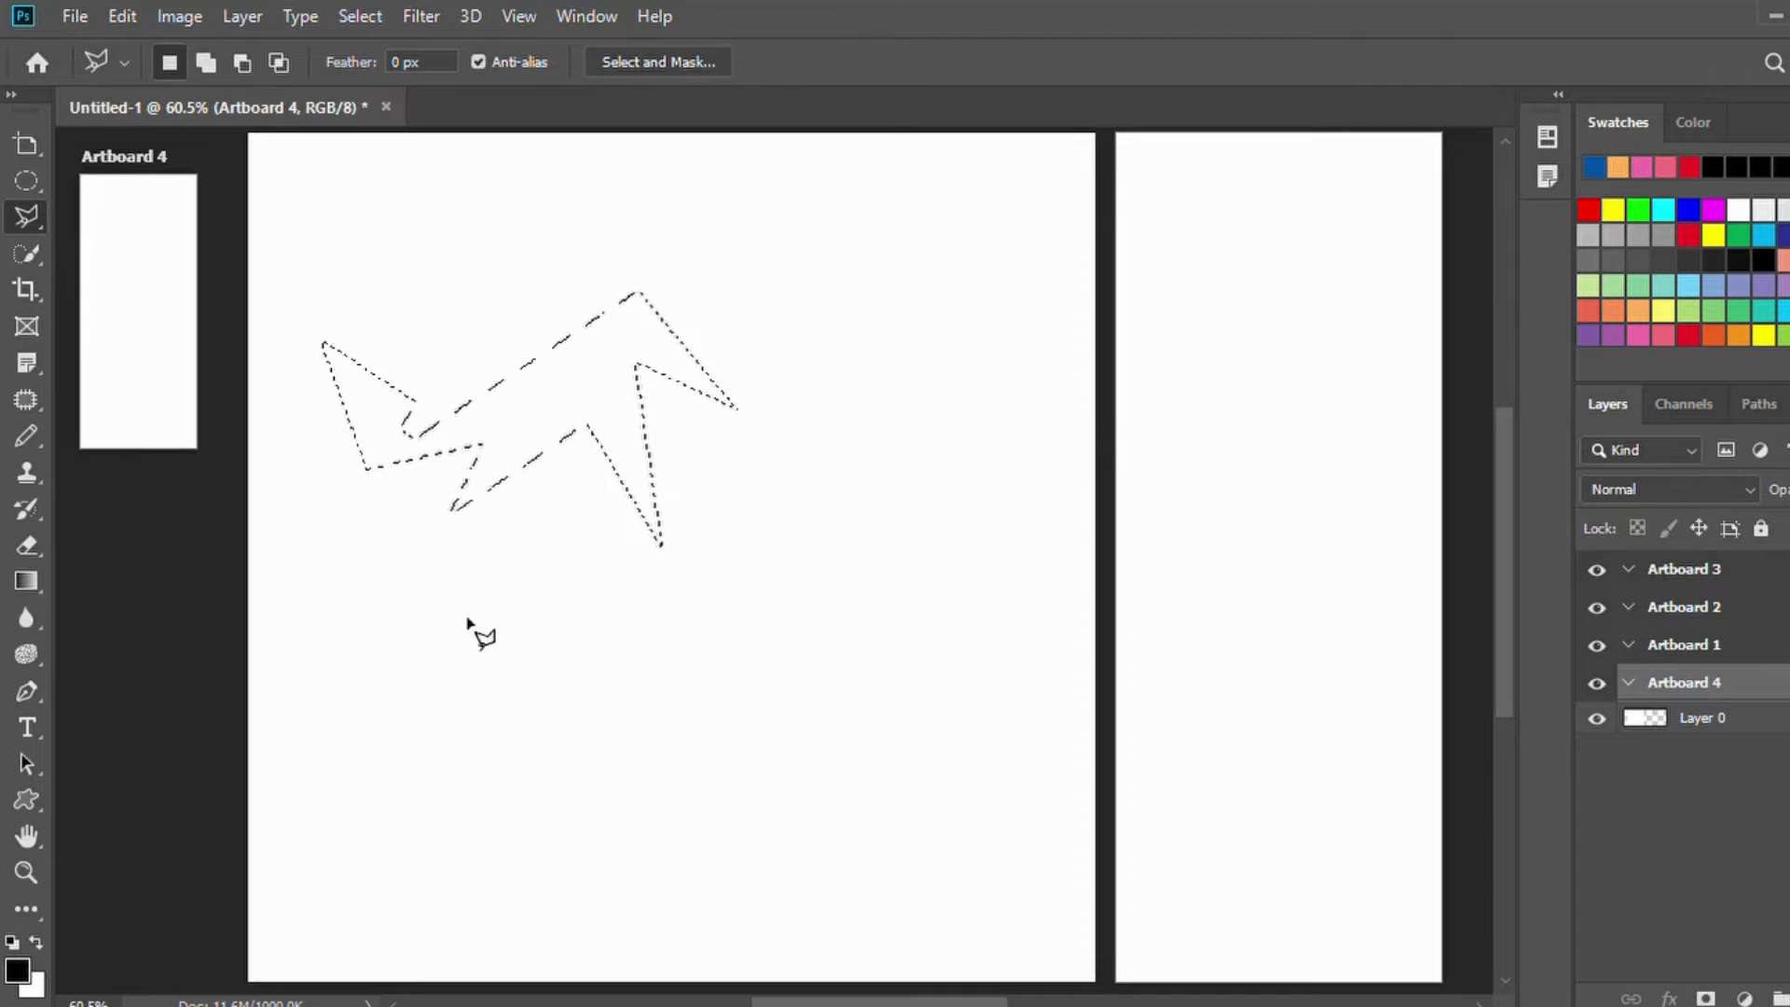
key(ctrl+d)
Step: Outline a second, compact closed polygon selection near the middle of the large canvas with the Polygonal Lasso tool
click(488, 595)
click(657, 536)
click(747, 524)
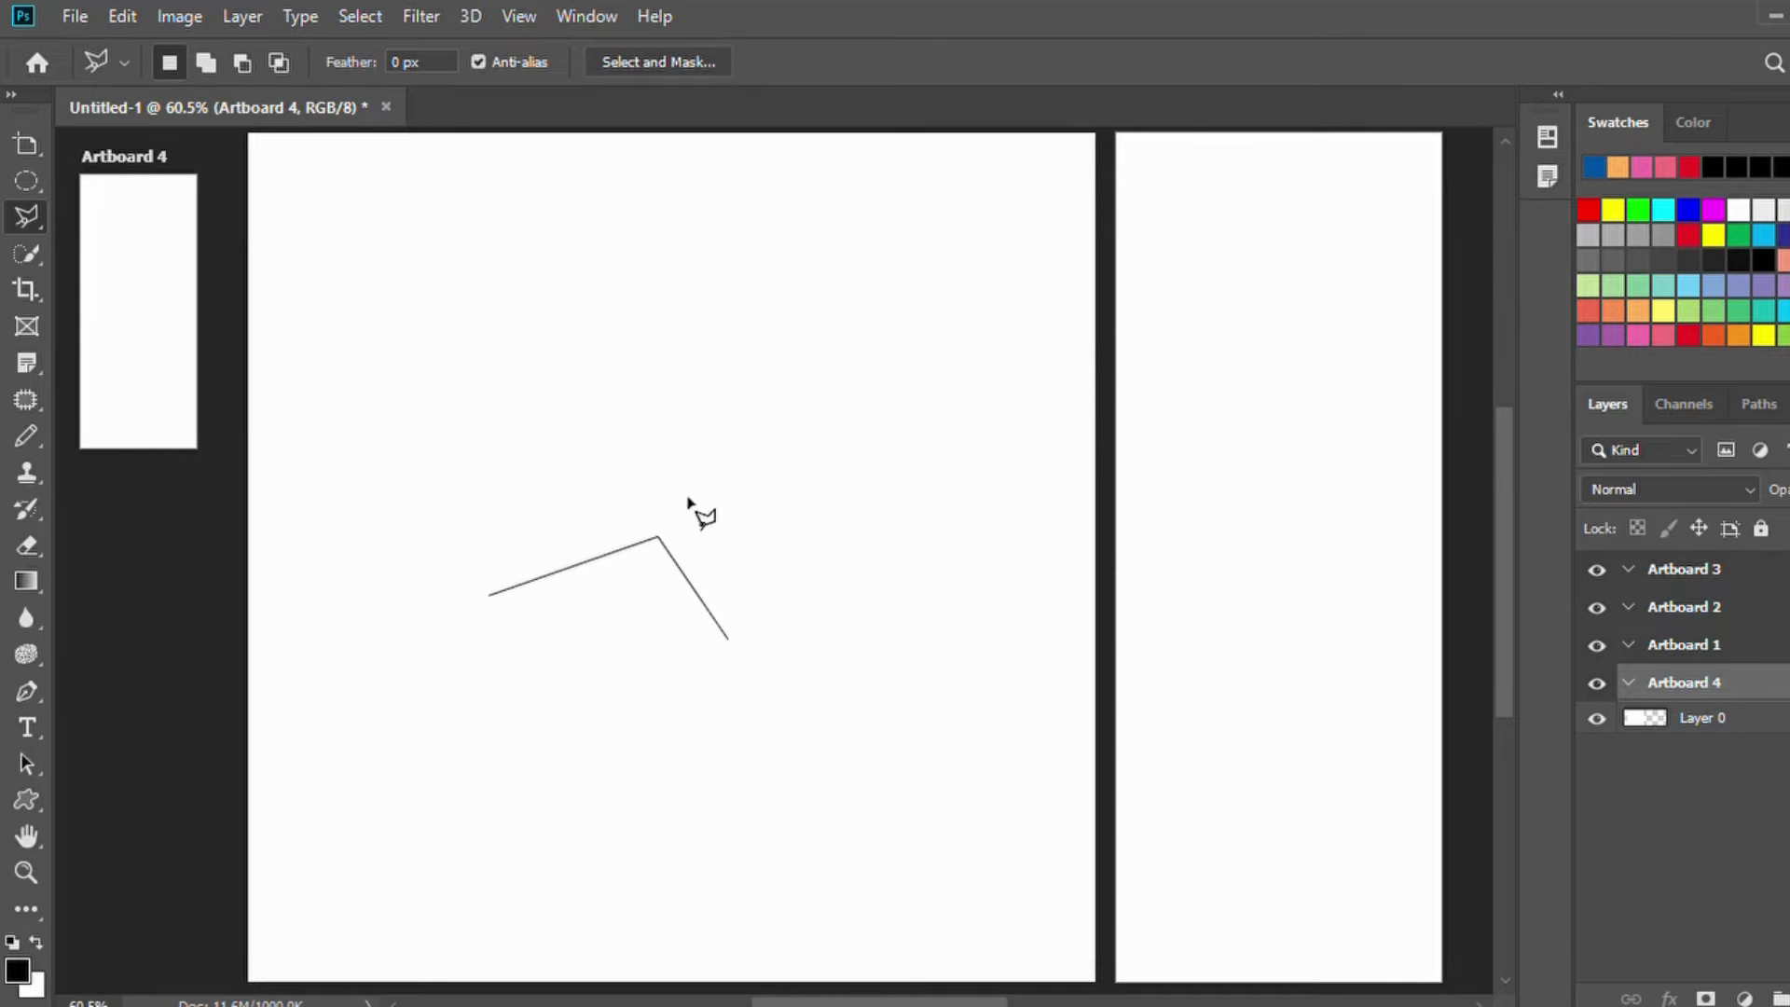
click(699, 439)
click(597, 415)
click(548, 474)
click(550, 509)
click(477, 519)
click(488, 564)
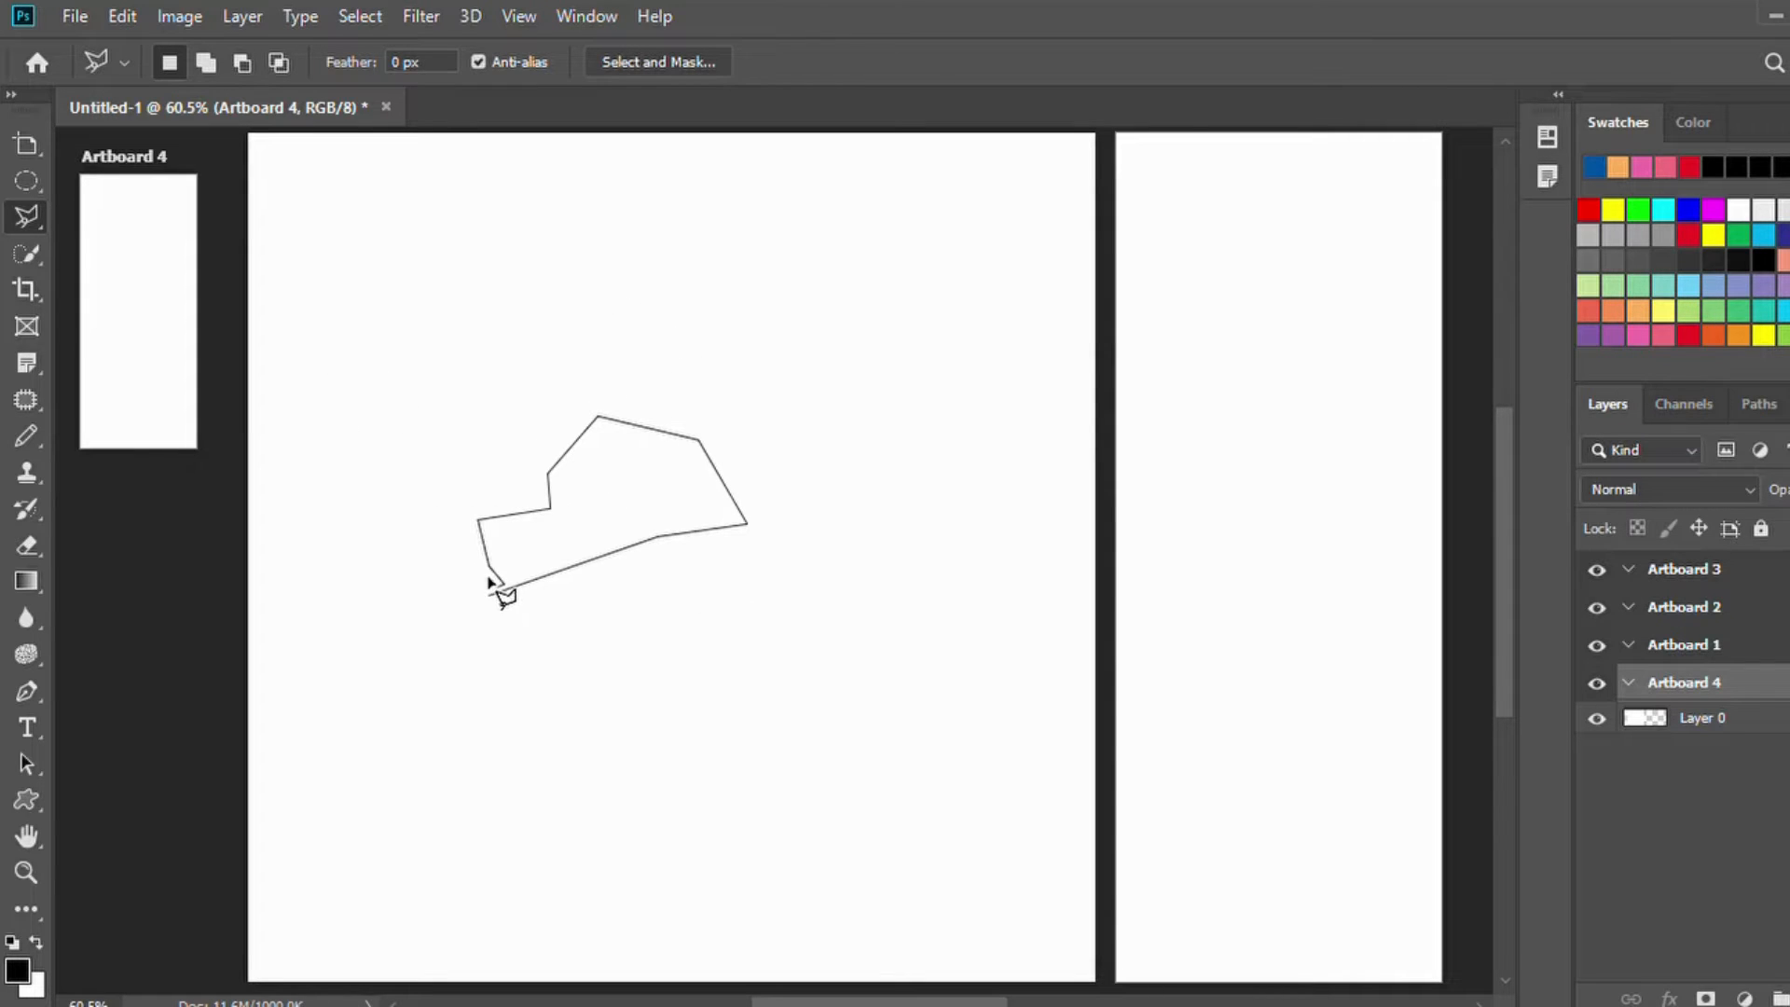
click(504, 584)
click(488, 594)
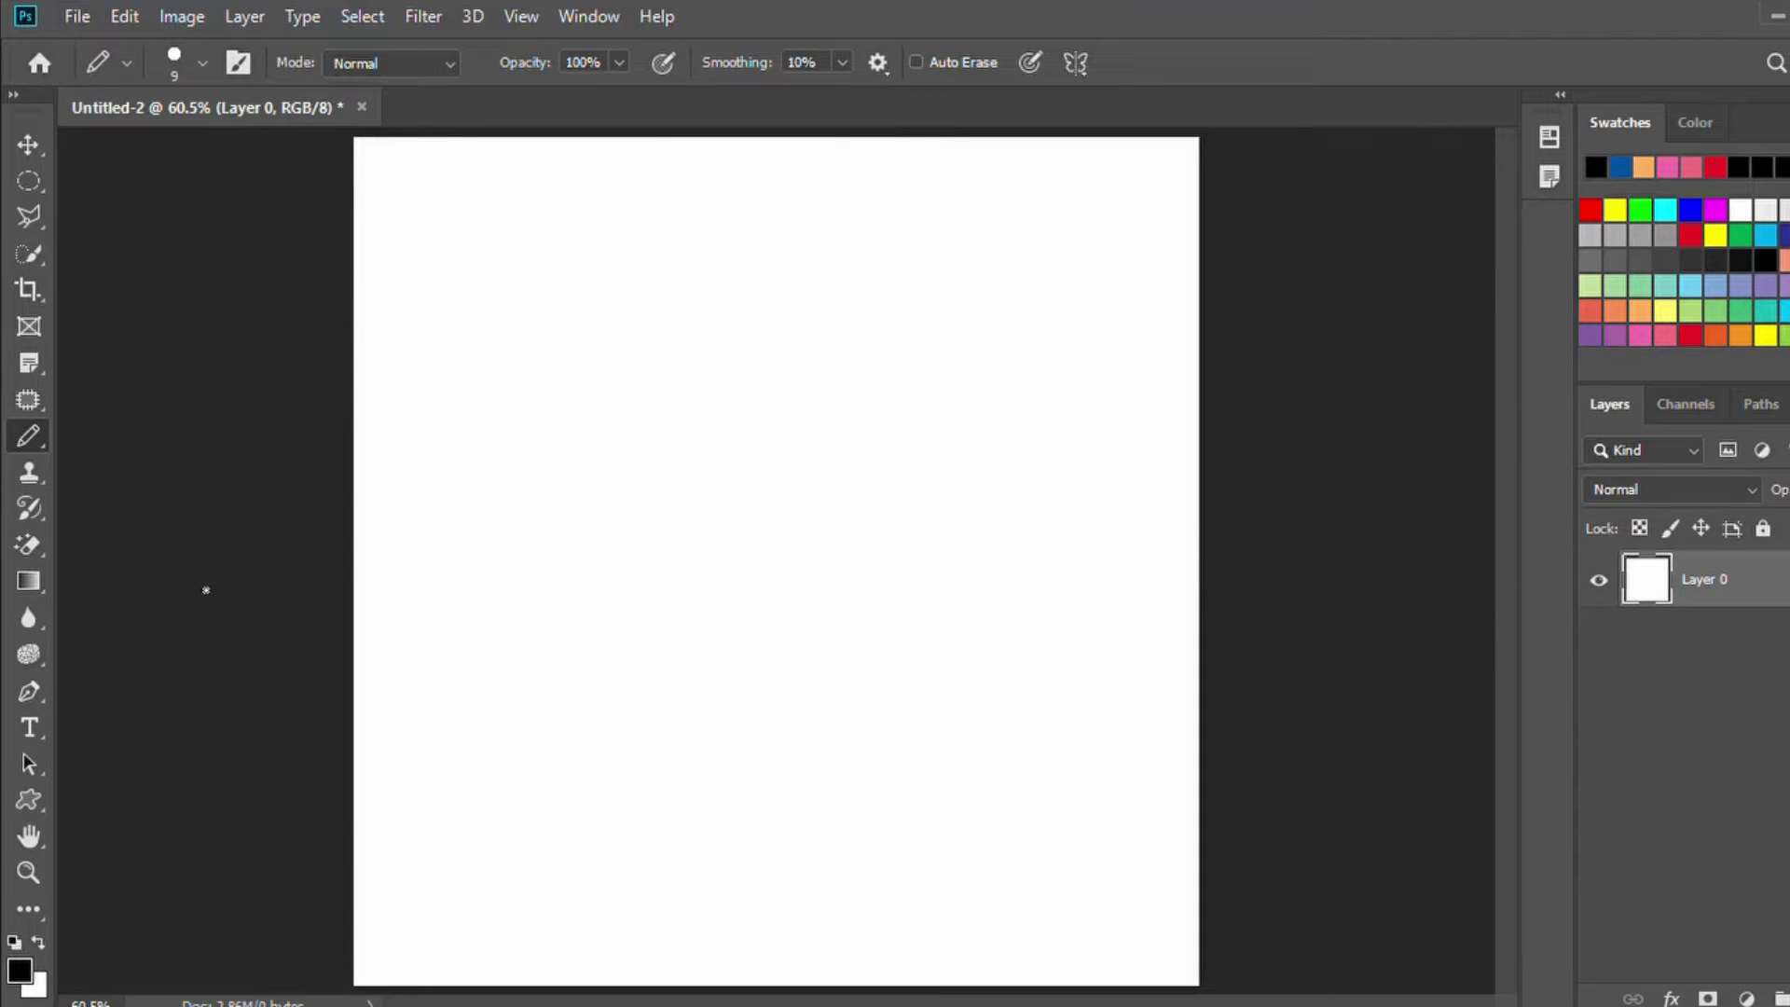
Step: Apply the yellow, violet, orange and blue linear gradient in several directions, ending with a diagonal from the canvas's upper-right to lower-left corner
click(26, 582)
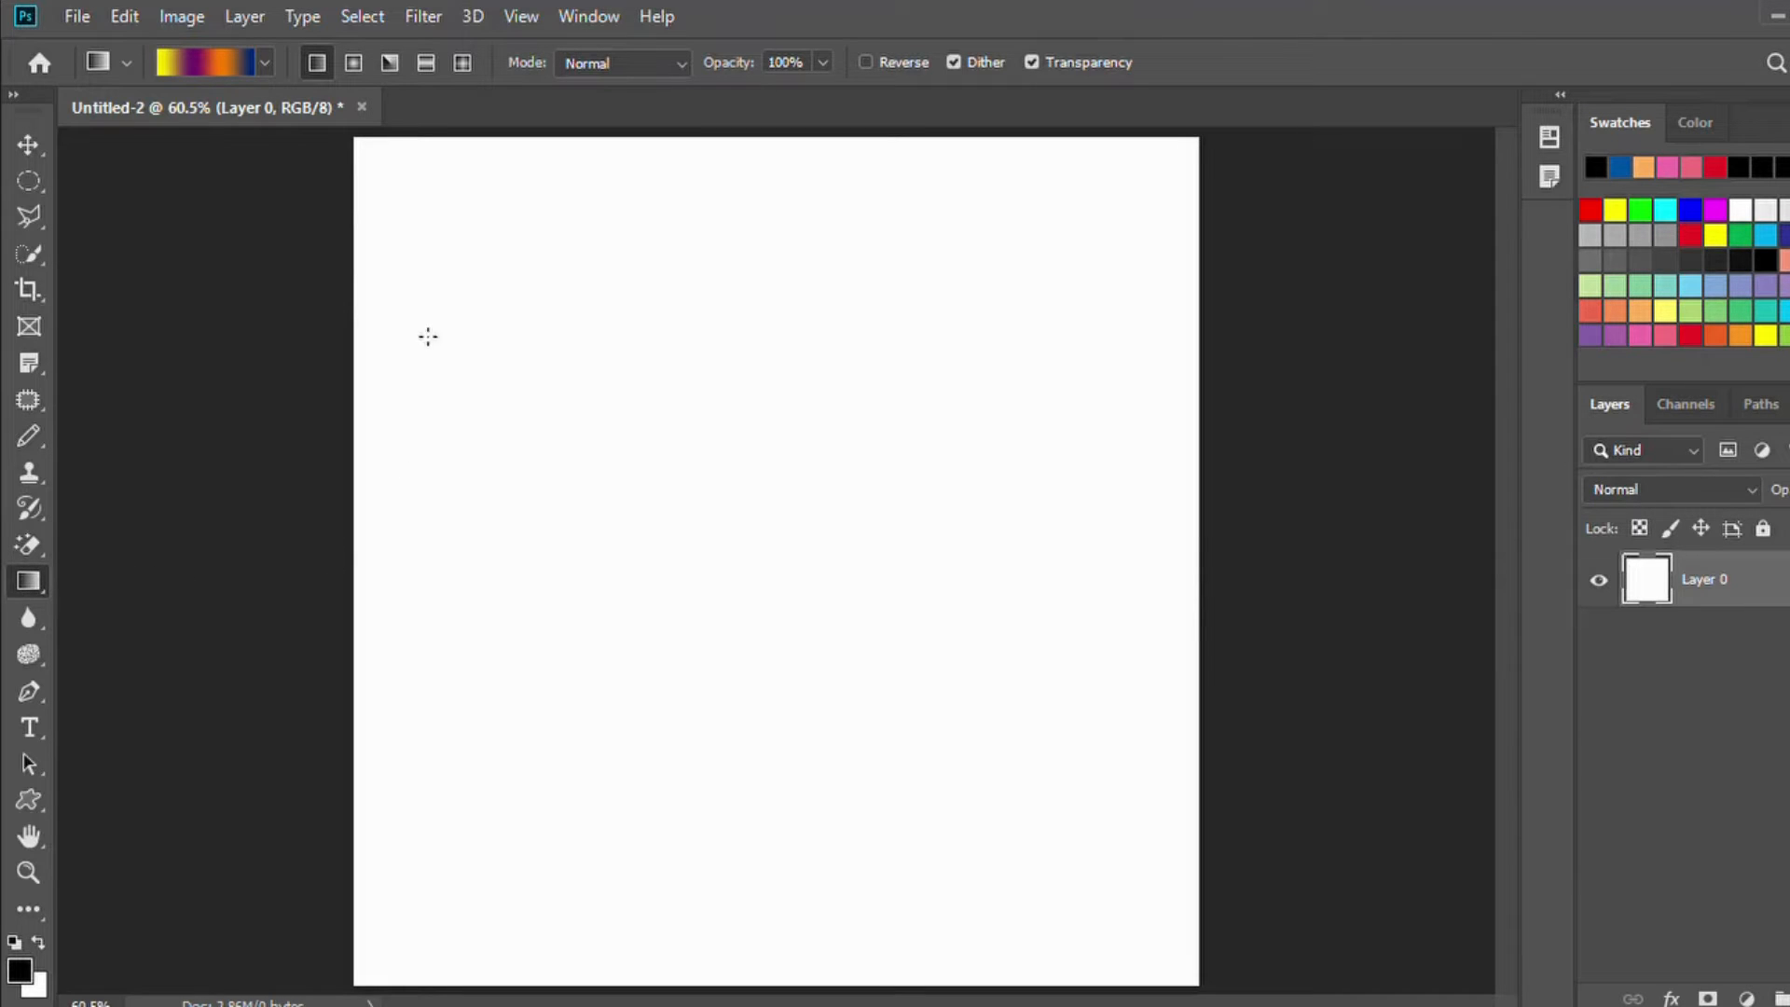
drag(515, 801, 776, 410)
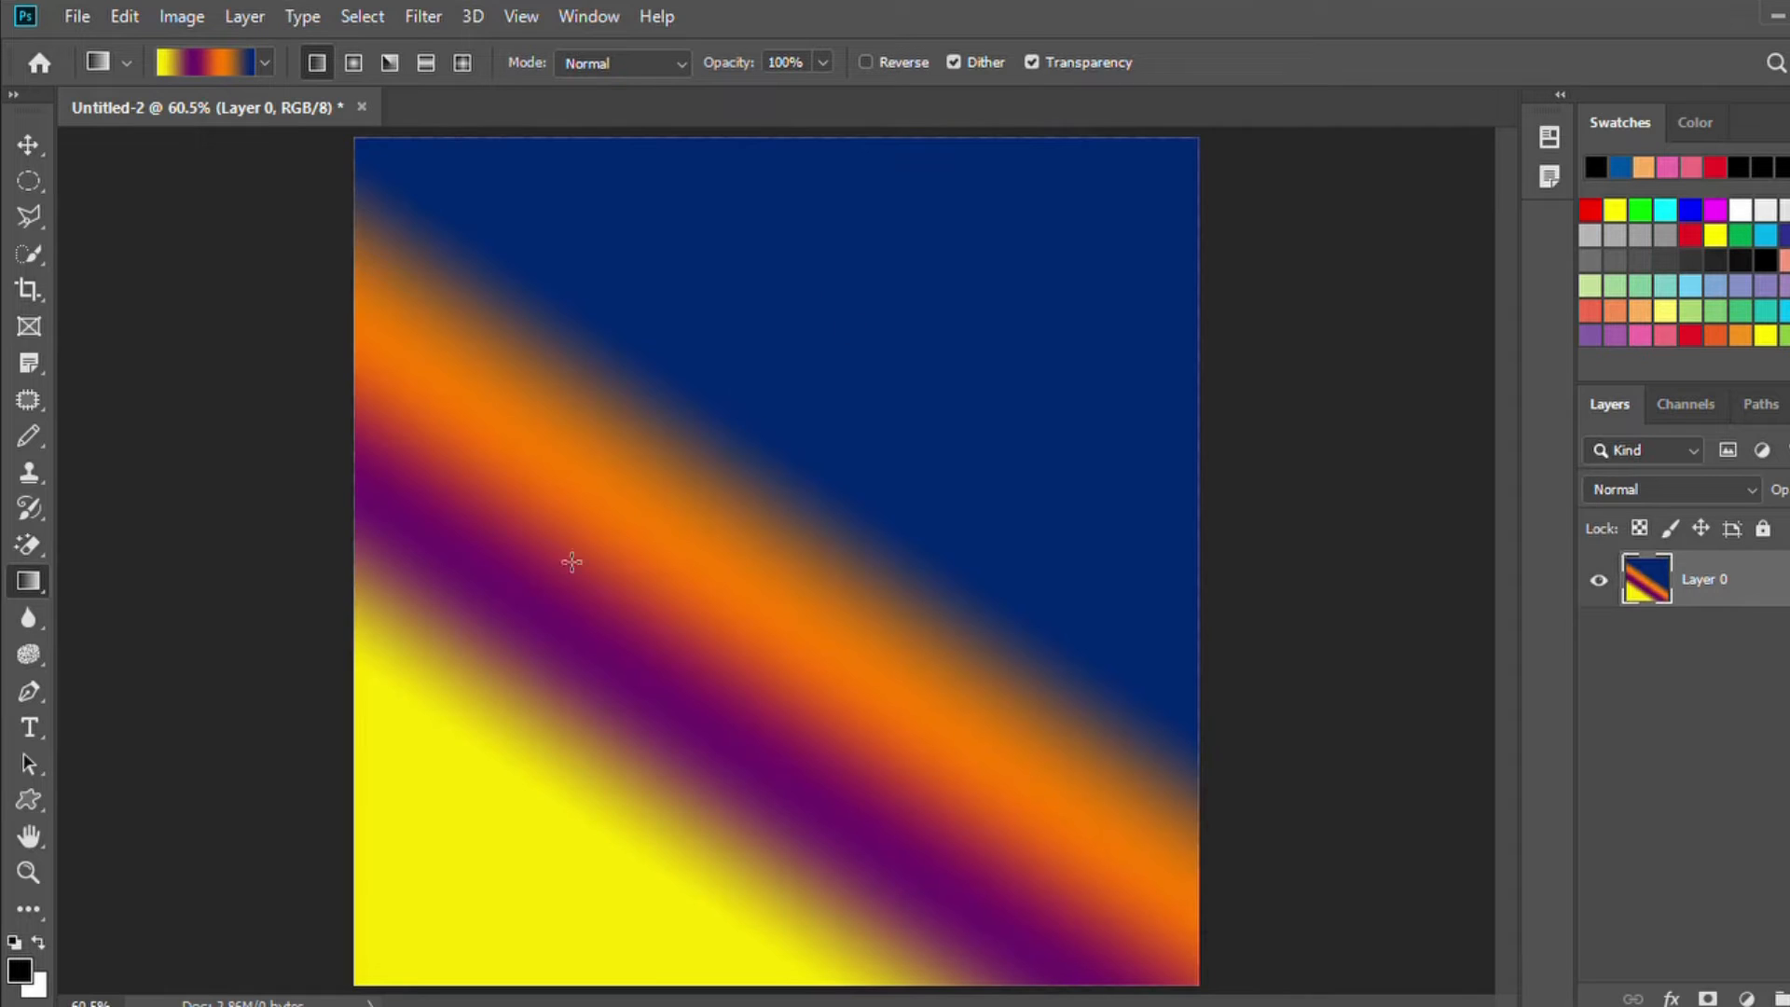
drag(948, 255, 762, 497)
drag(687, 558, 371, 836)
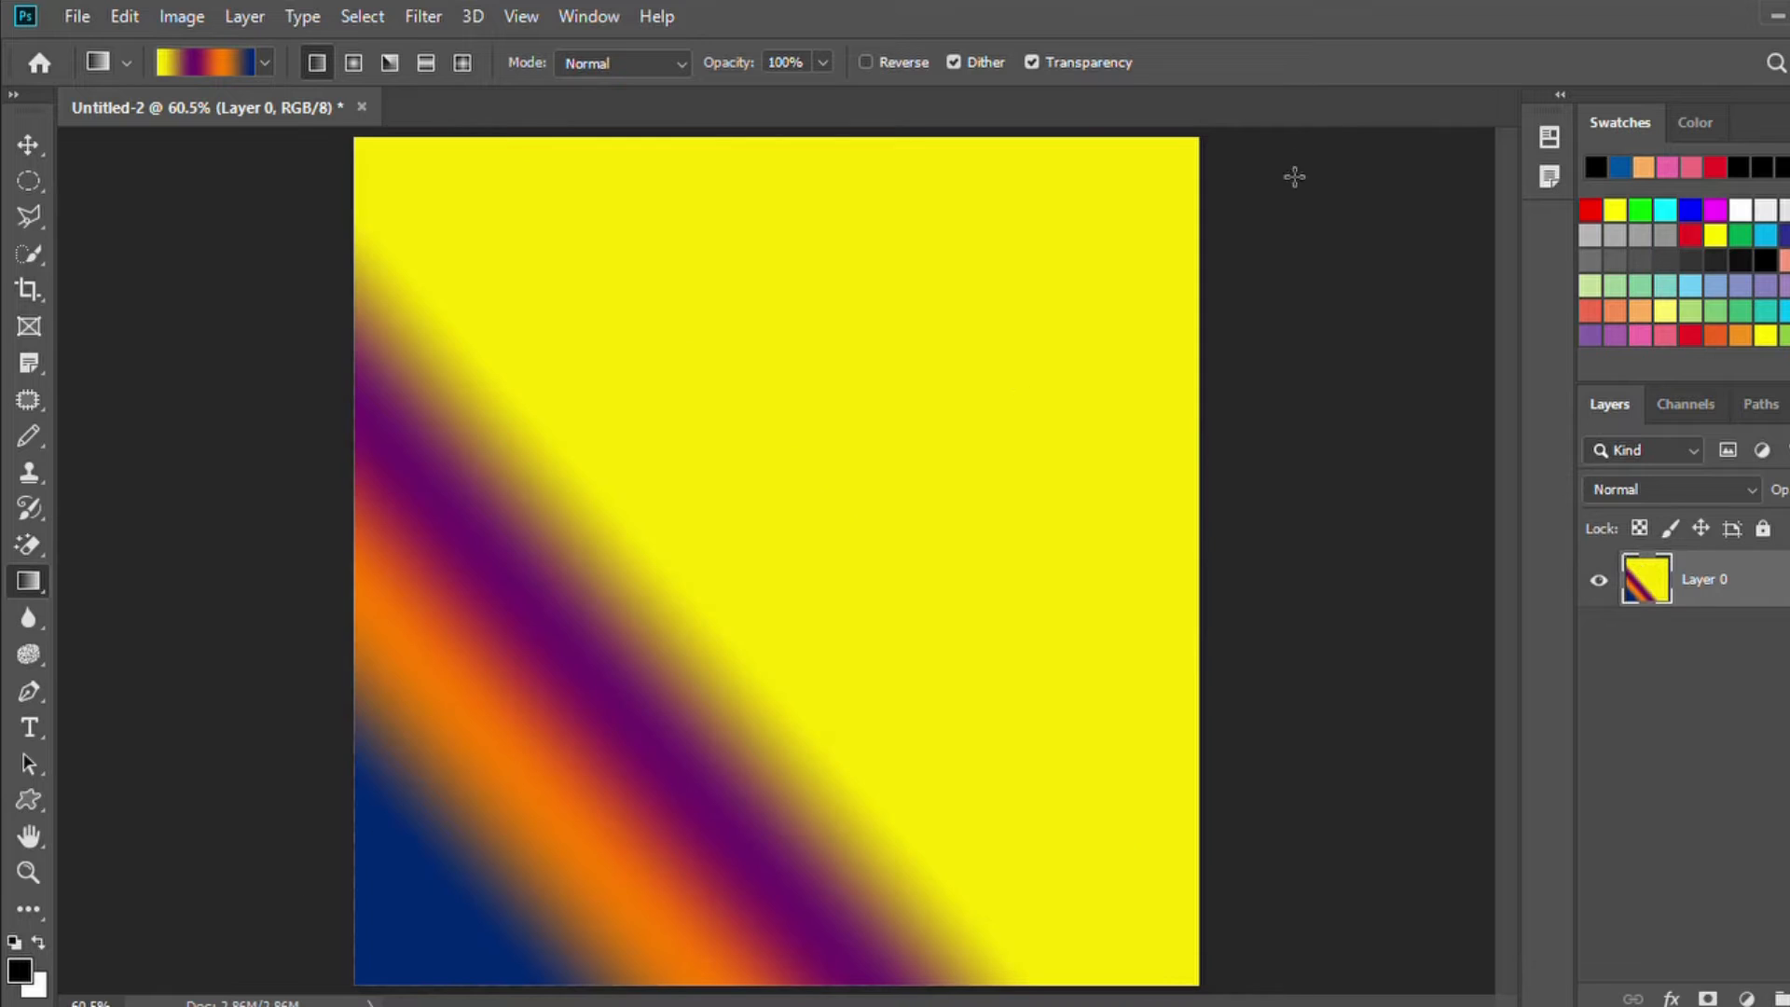
drag(1148, 188, 392, 941)
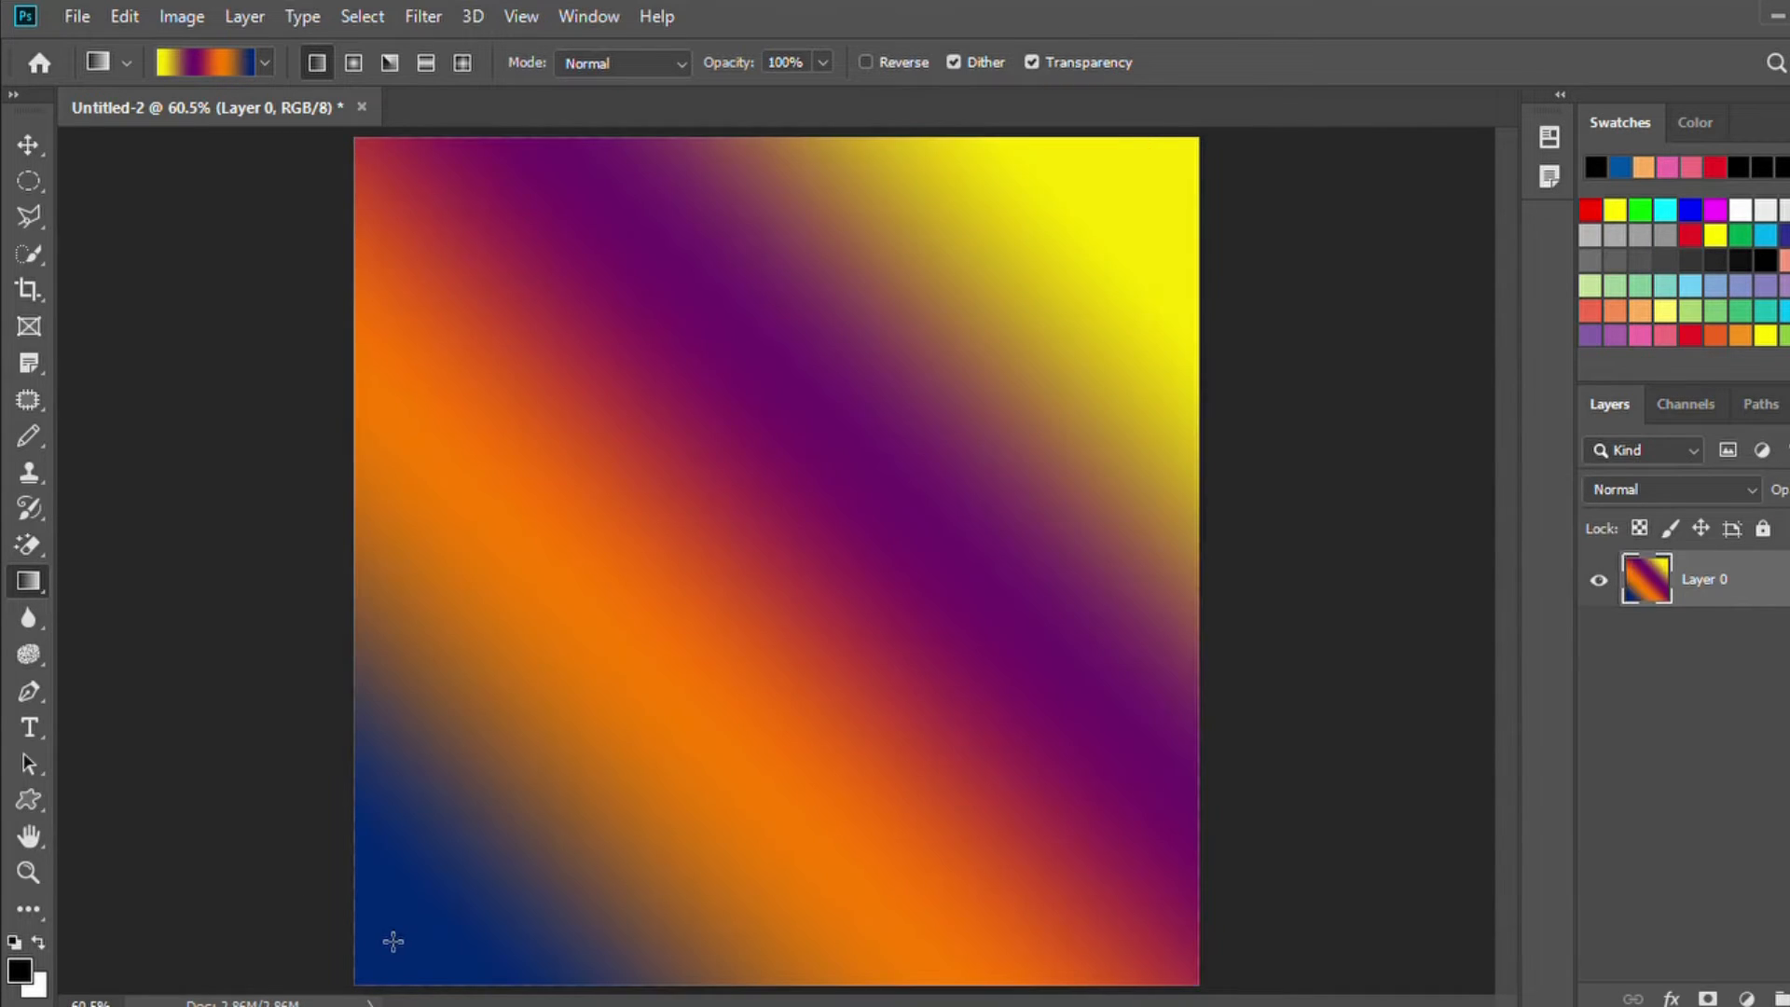
Step: Choose the rainbow gradient preset and apply it diagonally from upper right to lower left, then try a shorter gradient and undo it
click(259, 58)
click(85, 207)
drag(1078, 187, 431, 923)
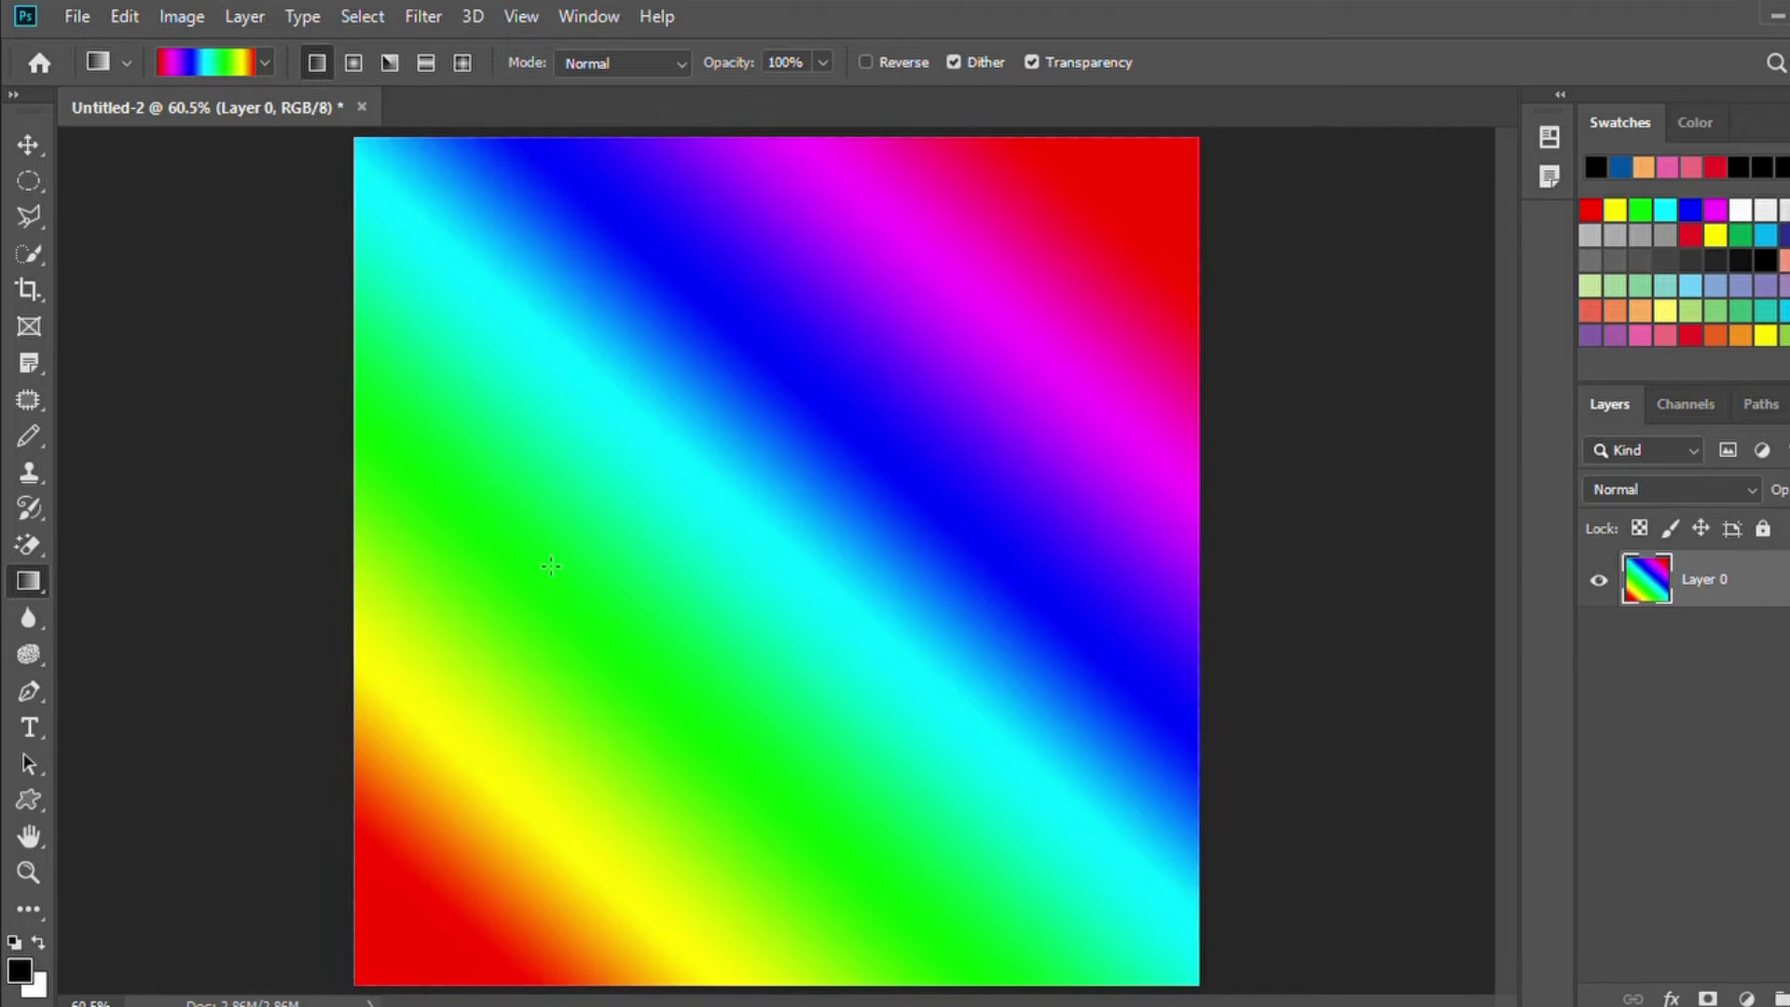
drag(550, 566, 672, 428)
key(ctrl+z)
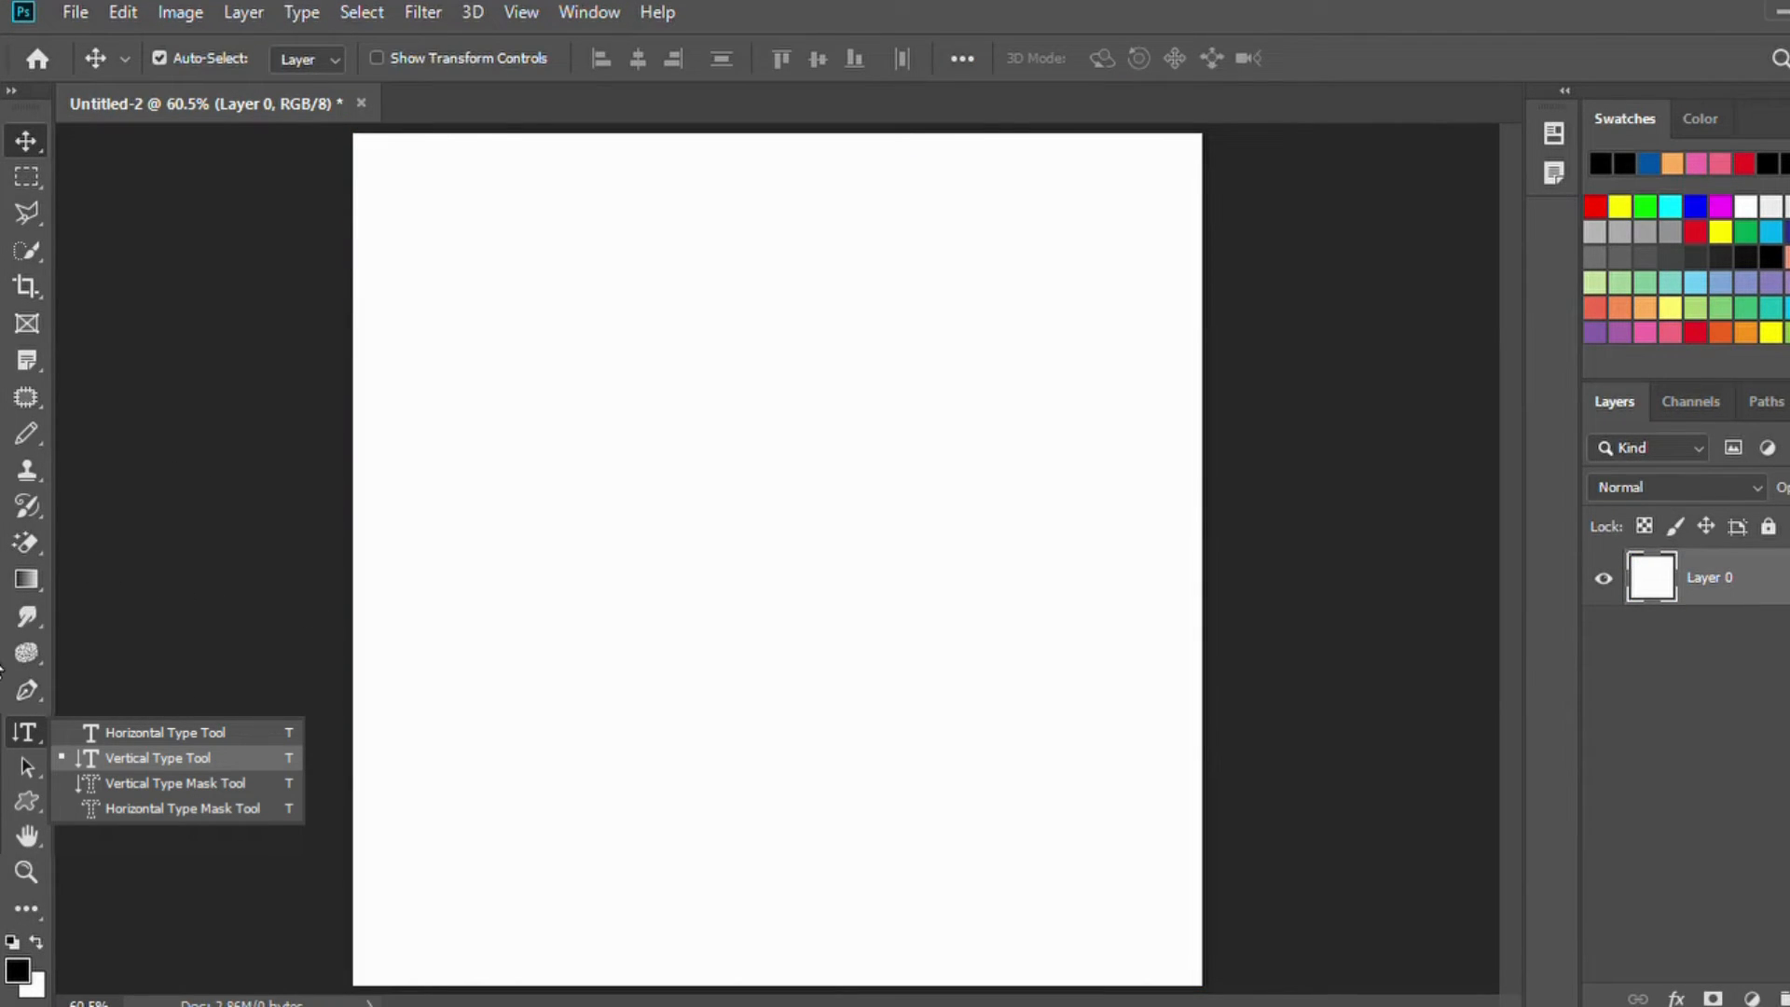
Step: Add the vertical text "THE CODETASTIC" near the middle of the canvas with the Vertical Type tool
click(26, 732)
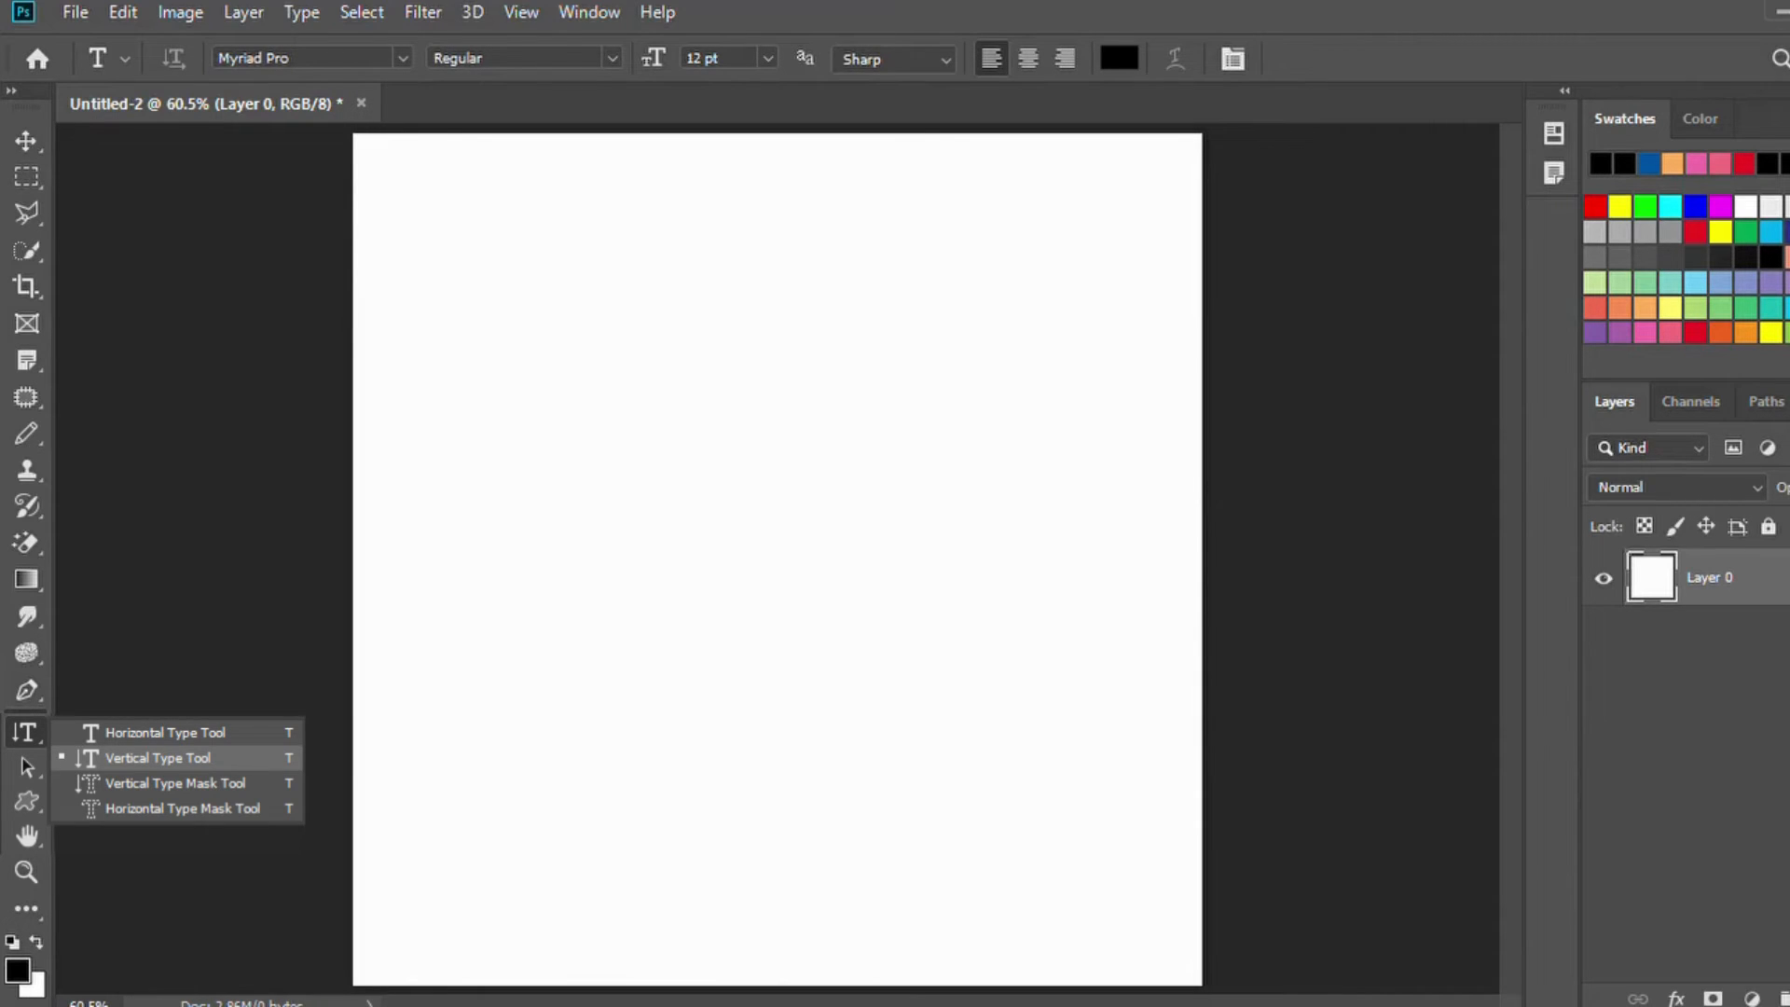
click(157, 758)
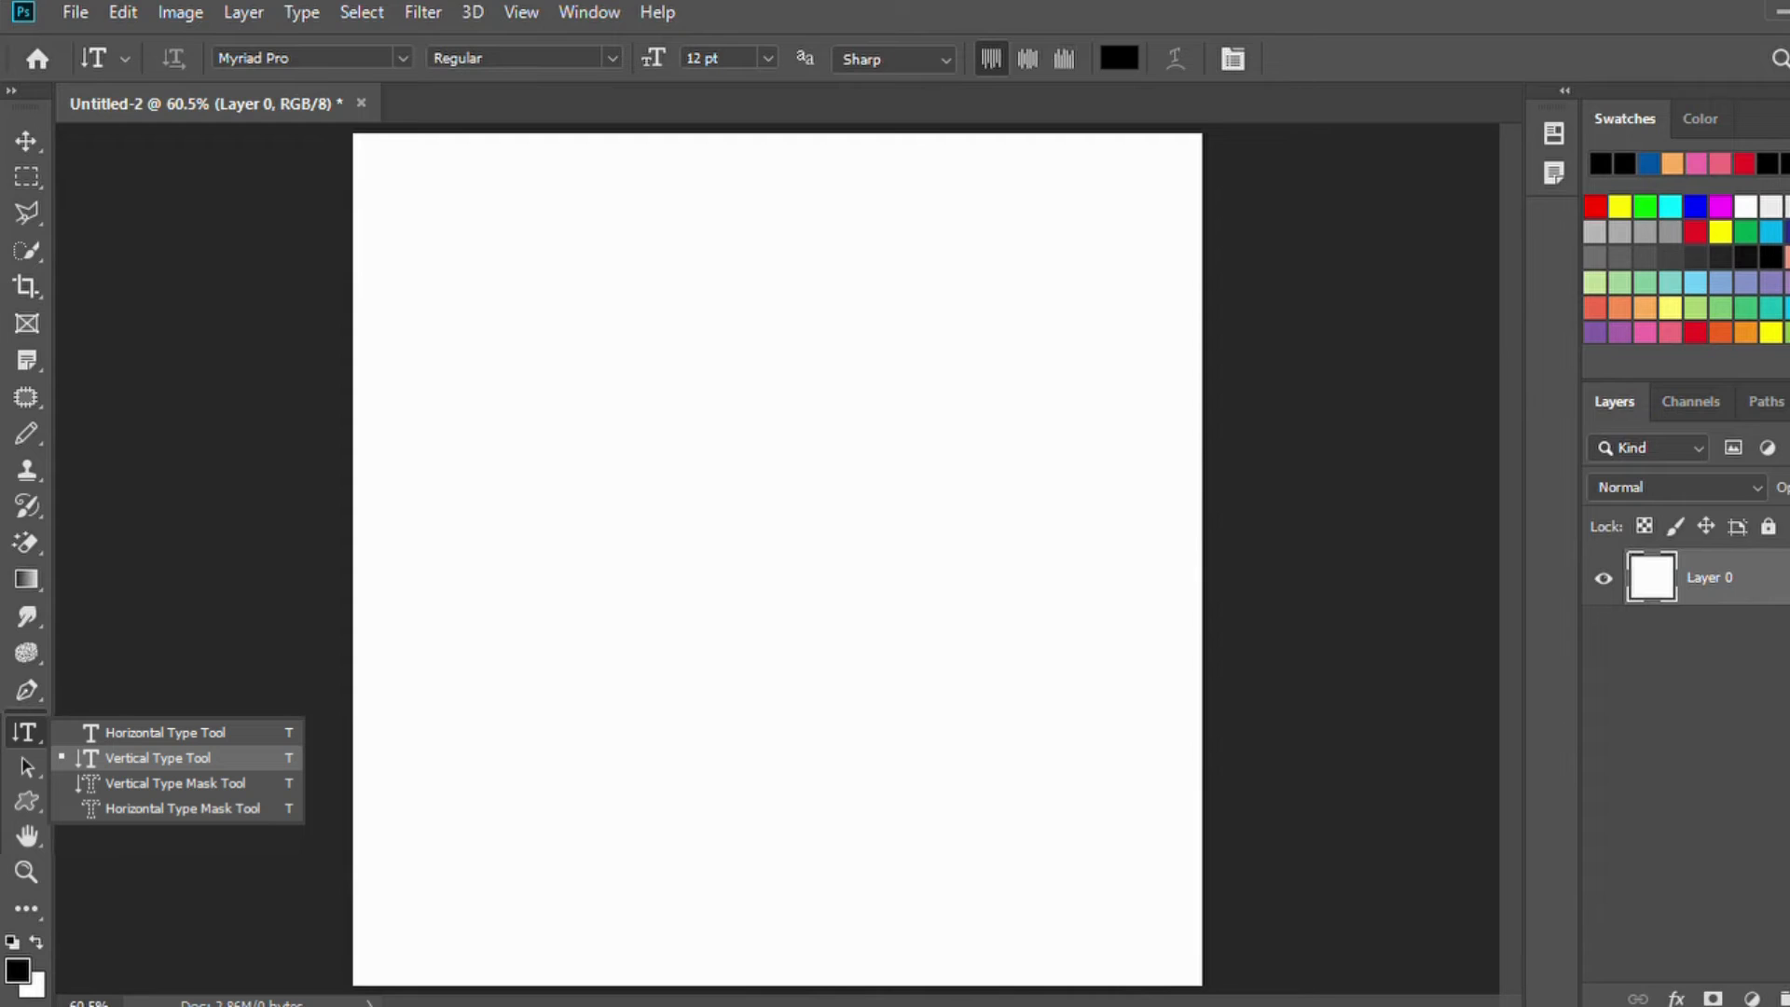
click(704, 363)
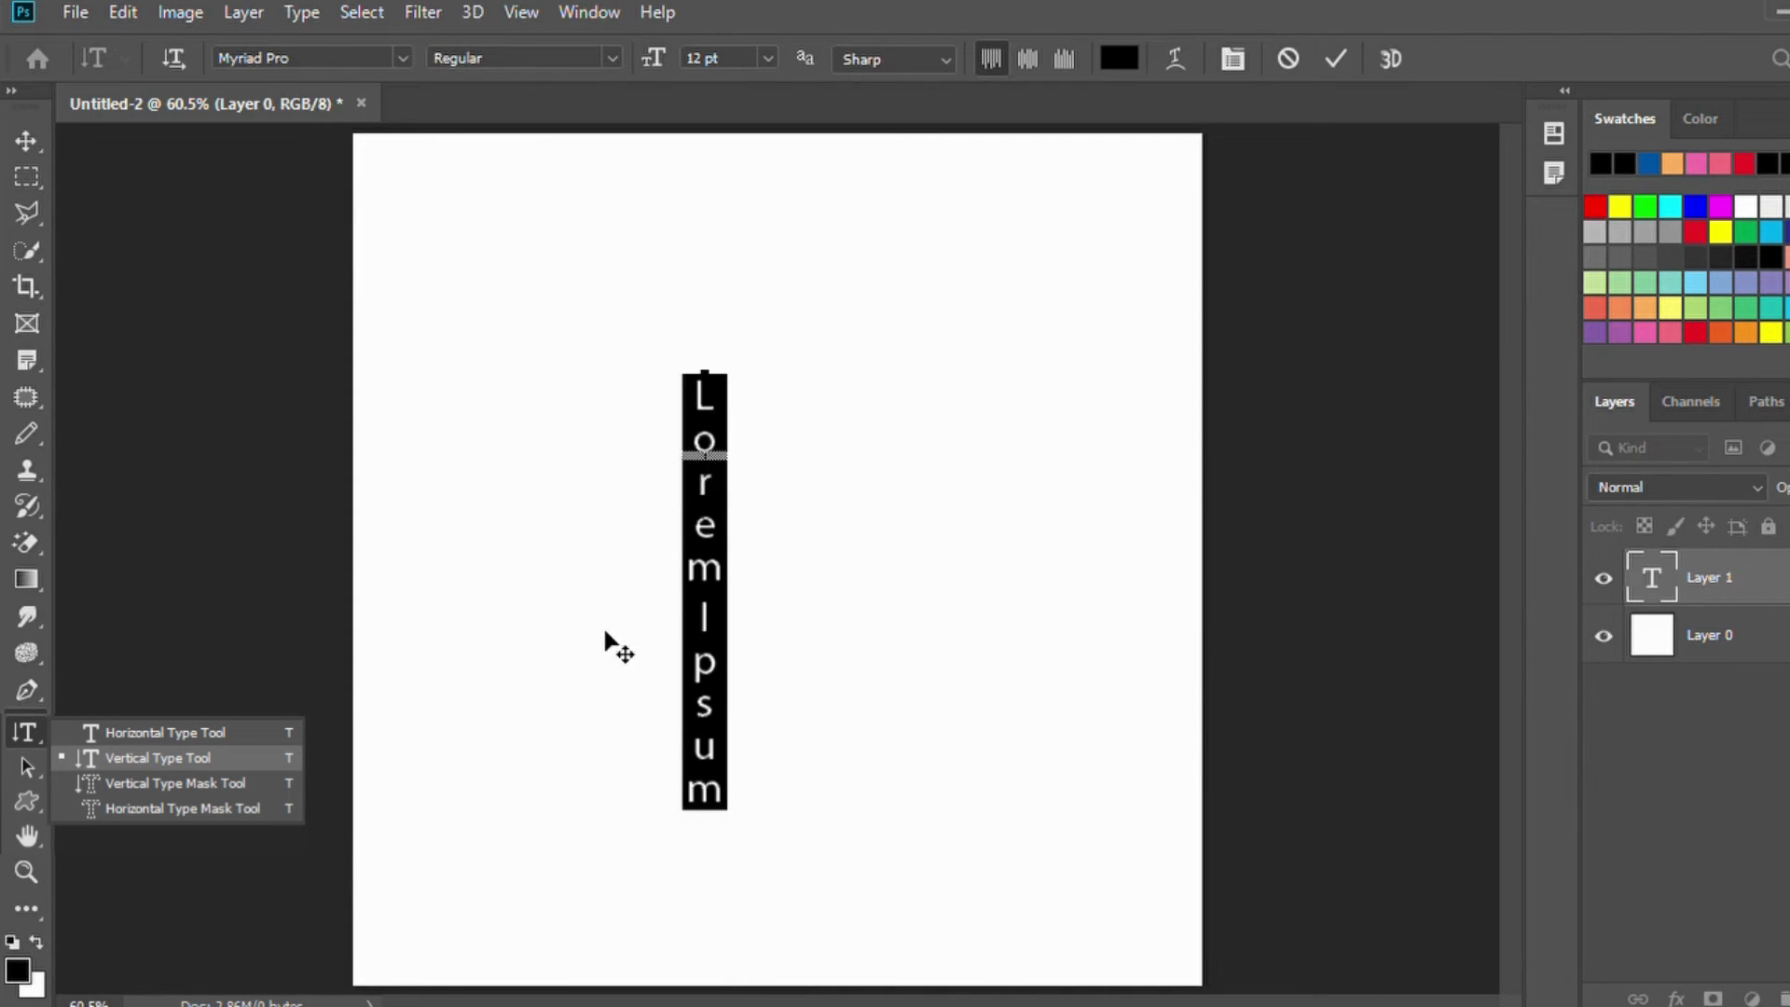
text(THE)
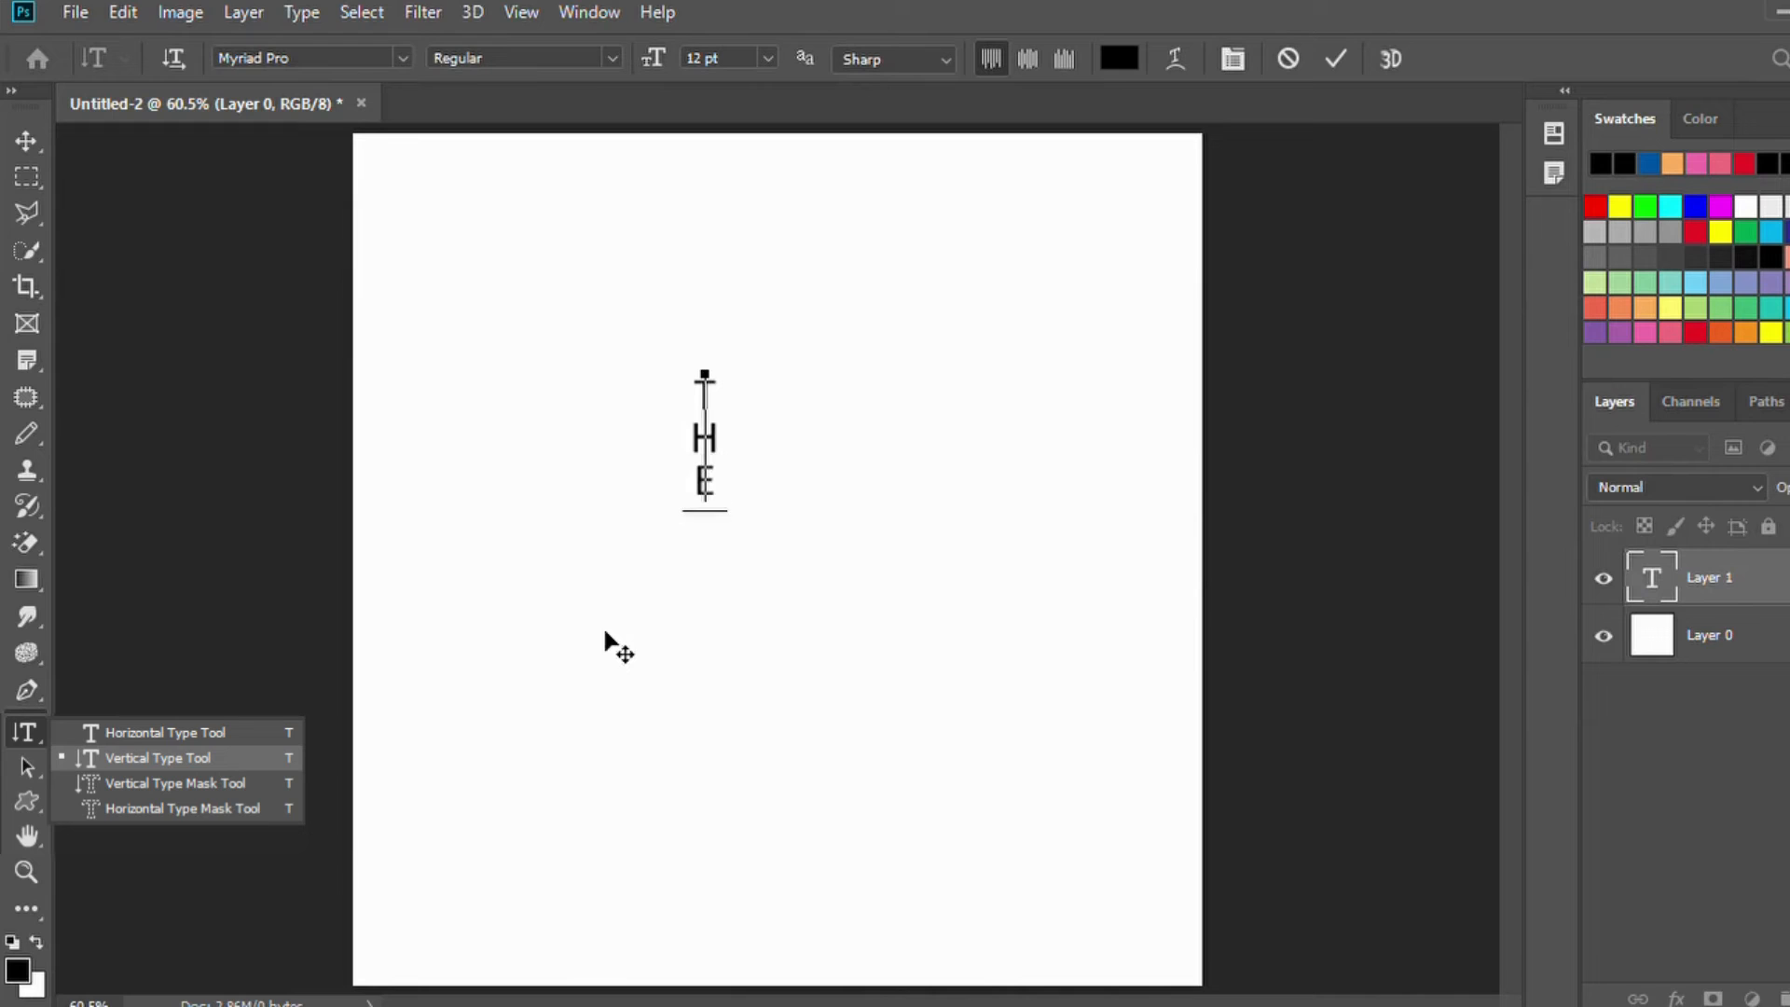
text(CODETAST)
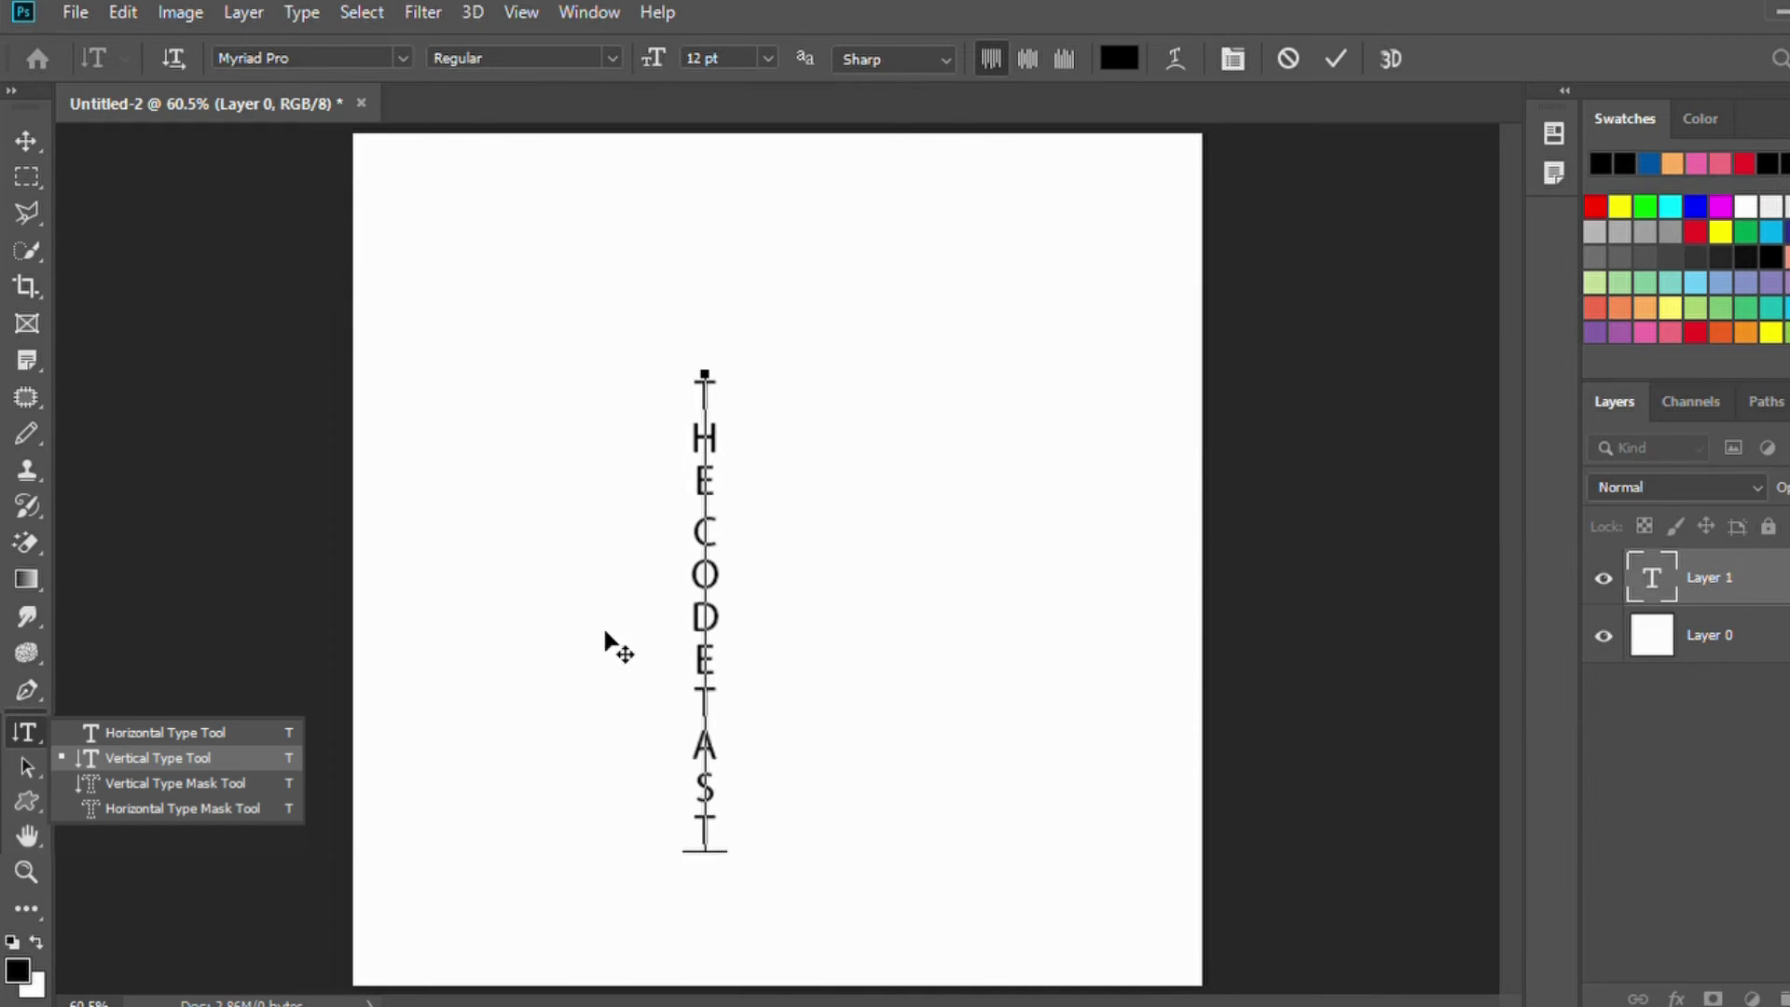
text(ICV)
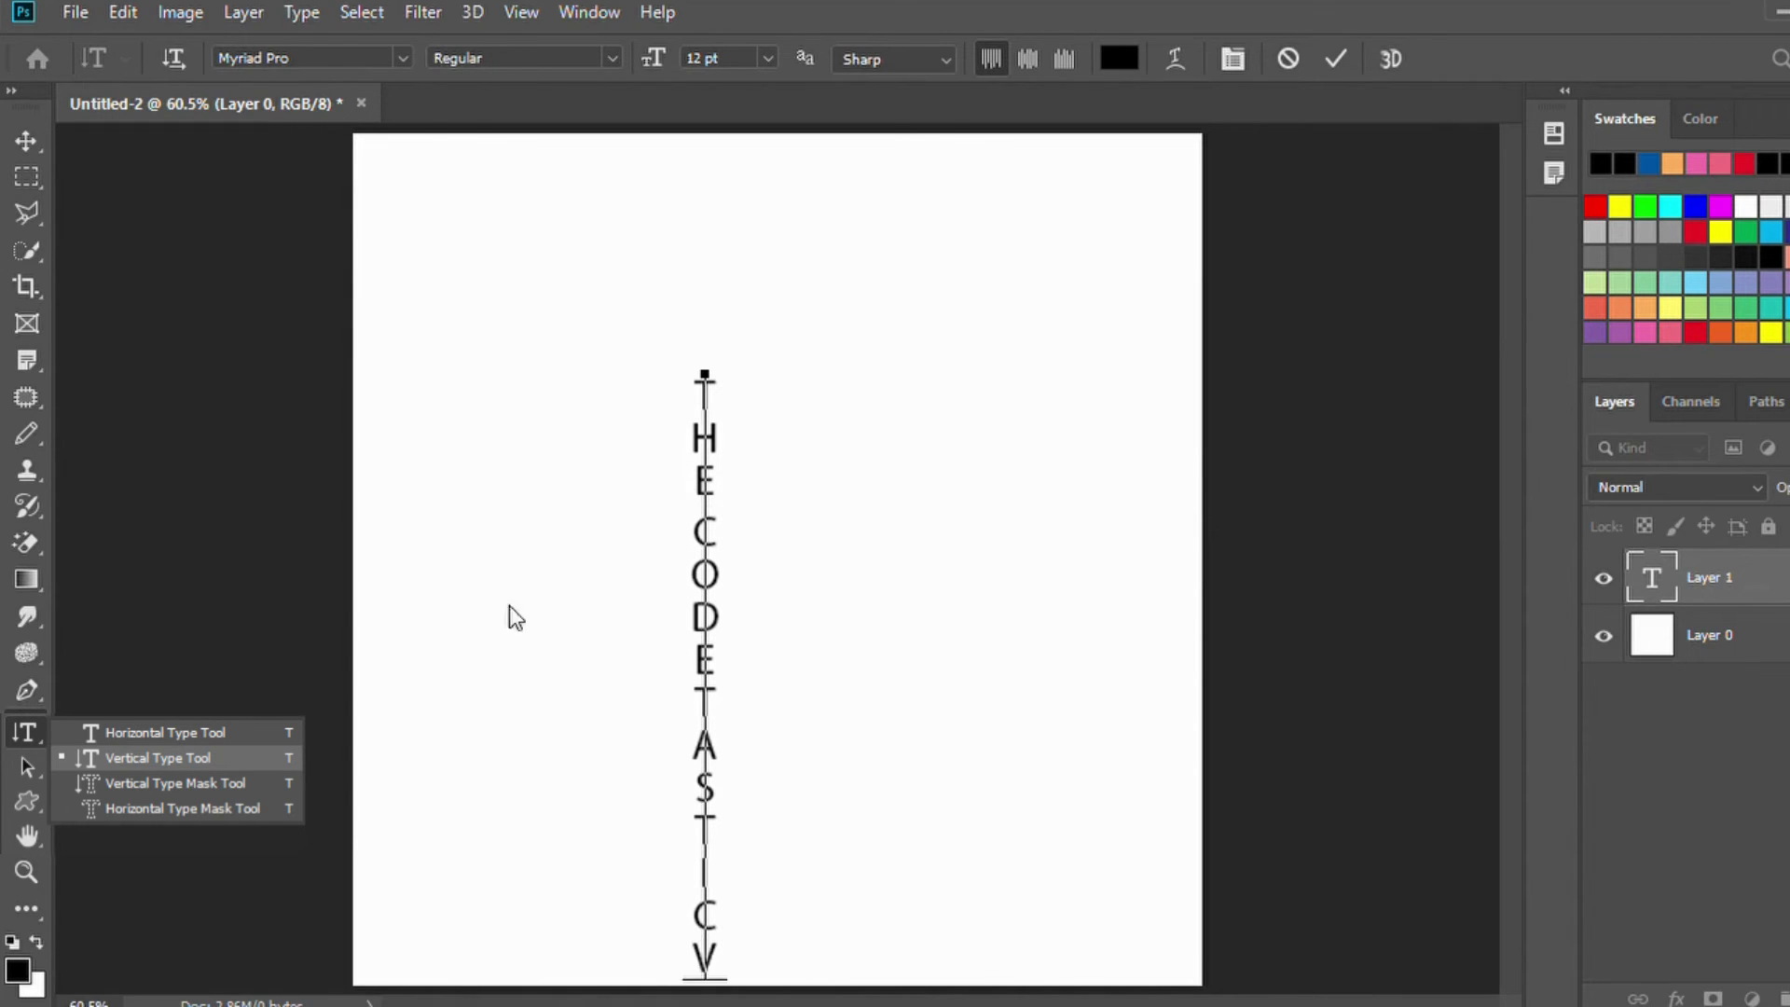
key(BackSpace)
Step: Move the vertical text up and toward the left side of the canvas with the Move tool, and select the background layer
click(25, 140)
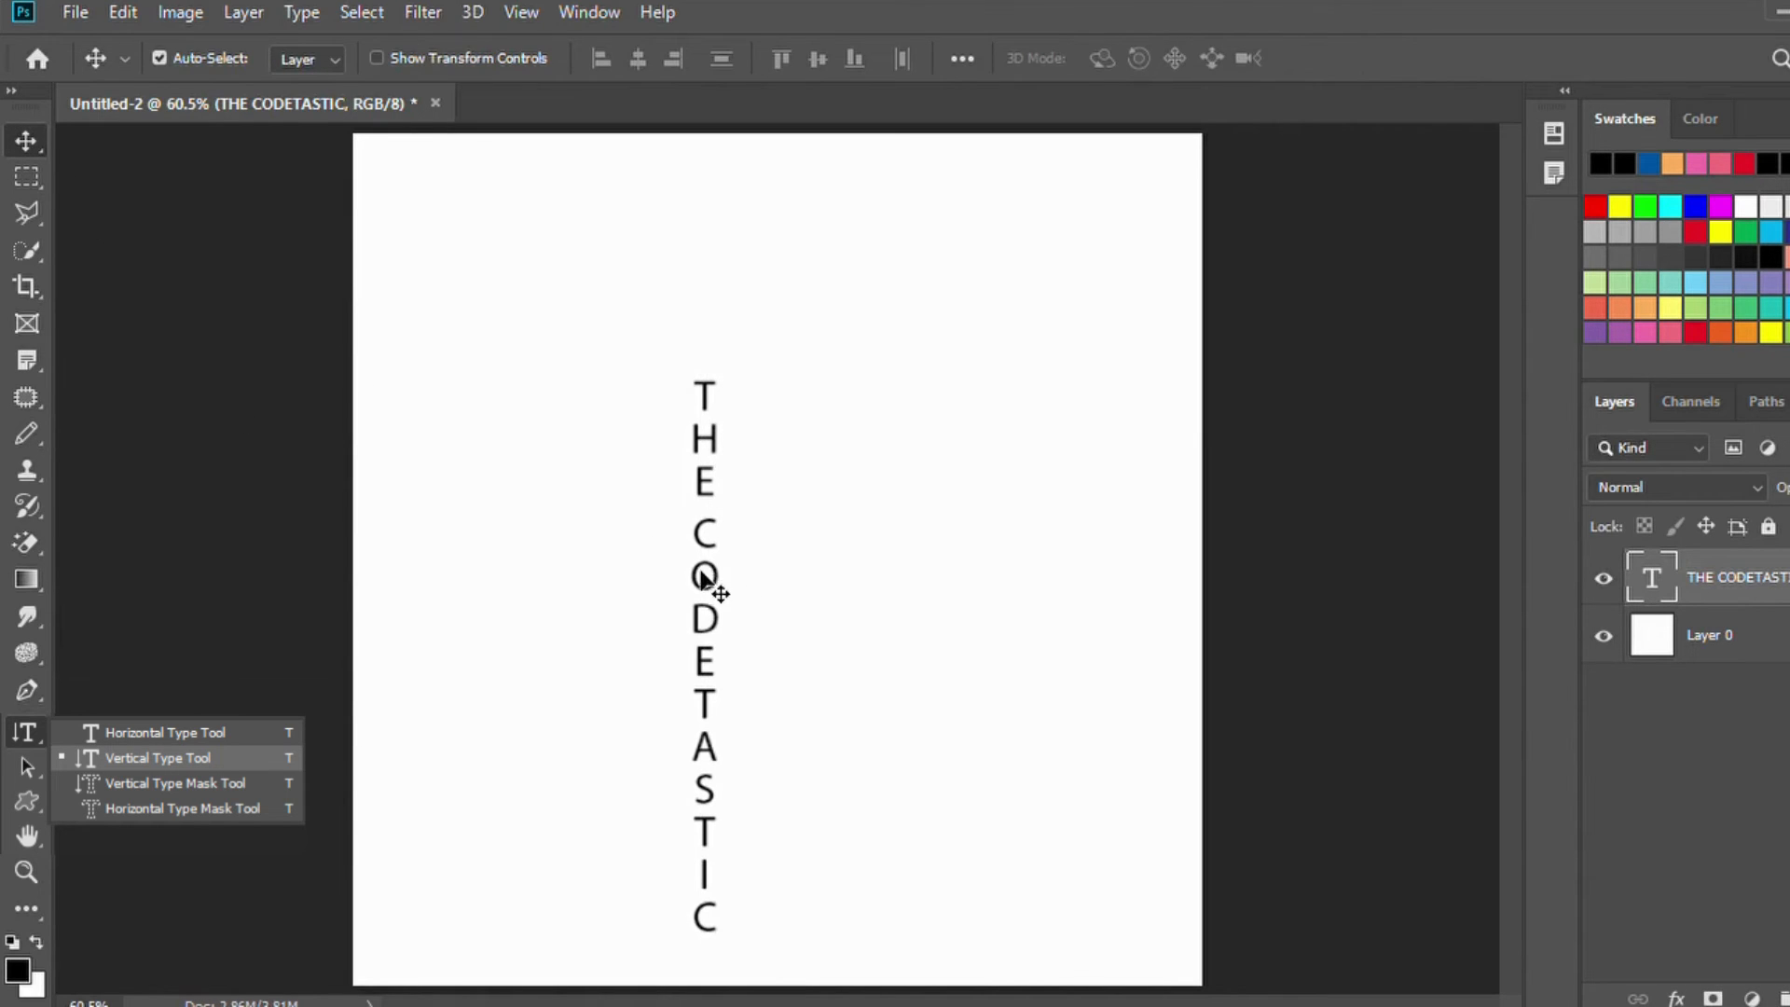
drag(712, 587, 536, 517)
click(608, 471)
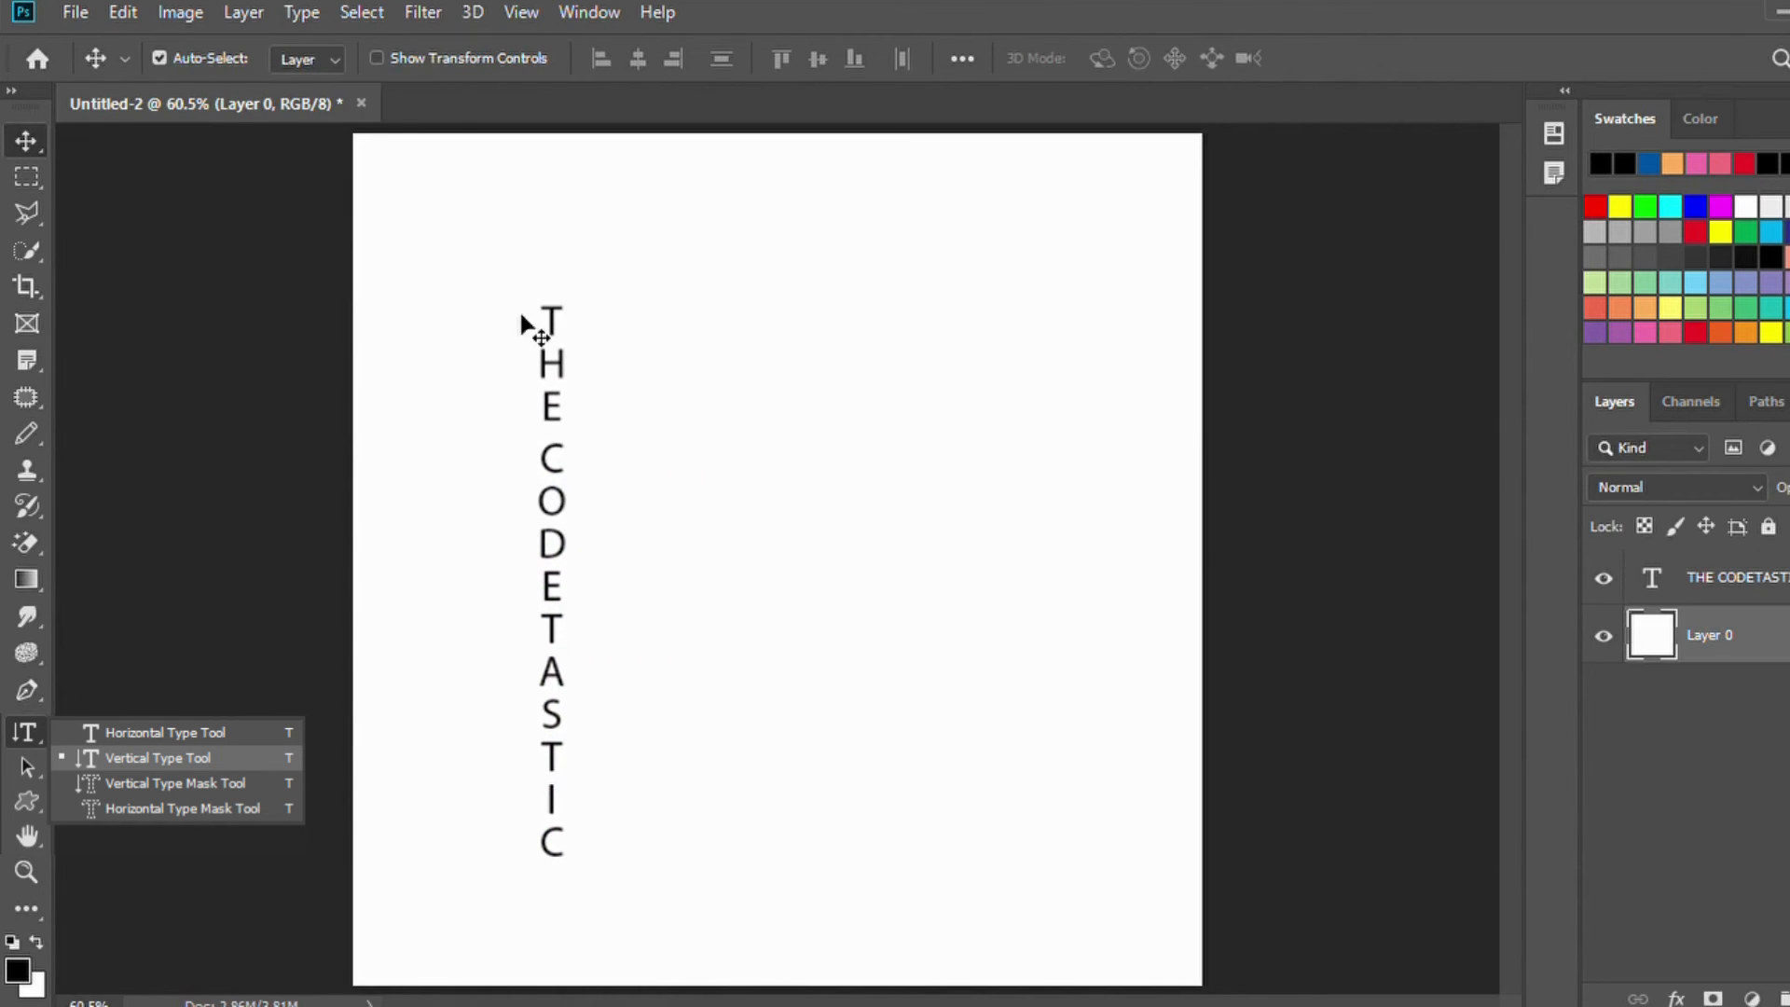